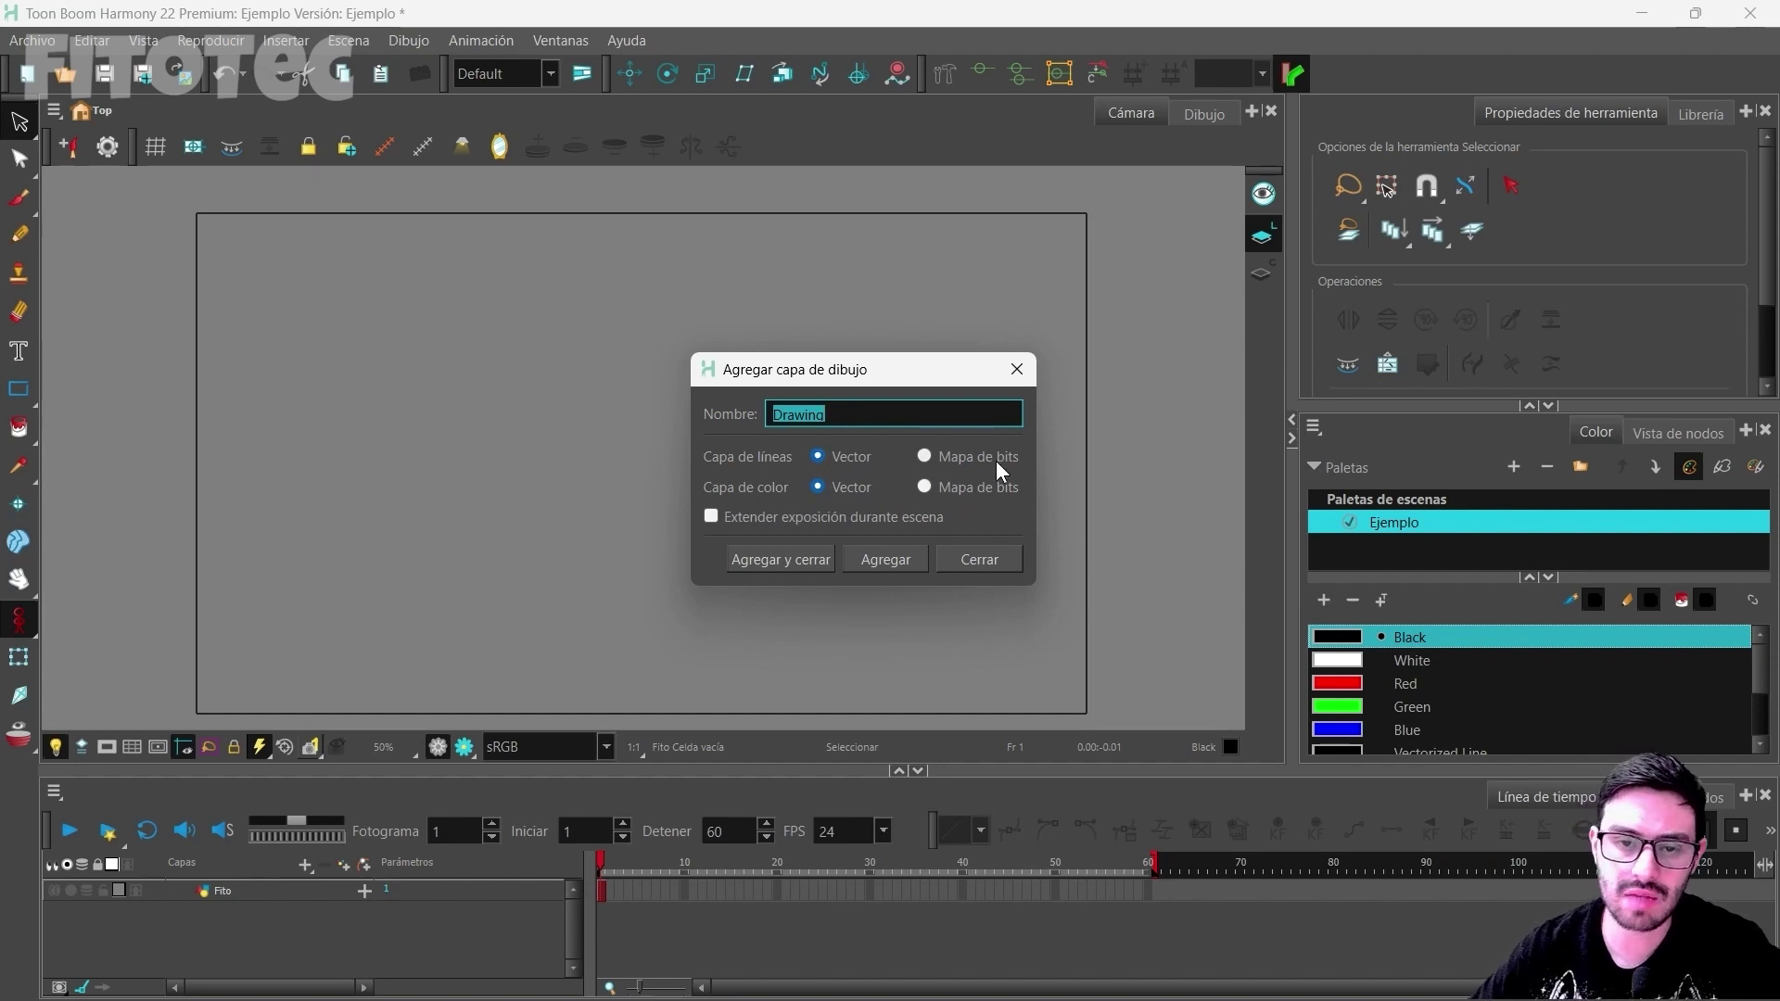
# Step: Add a drawing layer named Drawing with vector line and colour art
pyautogui.click(788, 565)
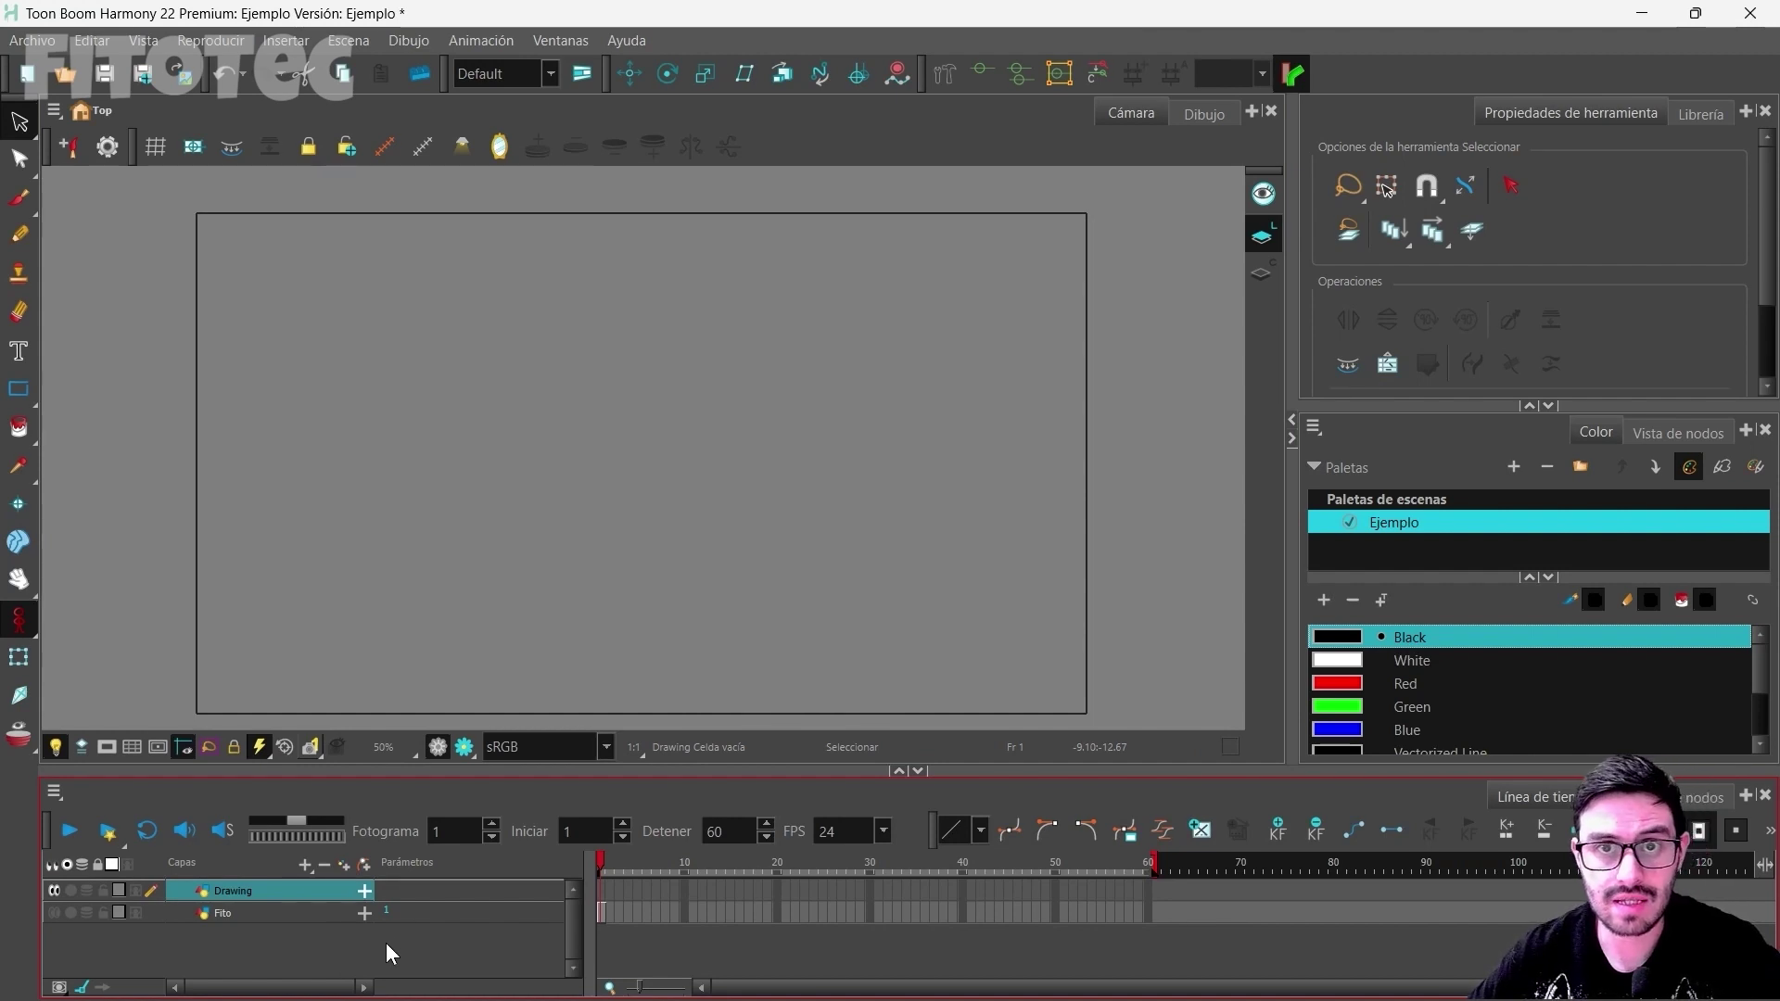
# Step: Add four more vector drawing layers with the default name and settings, and close the layer dialog
pyautogui.click(343, 863)
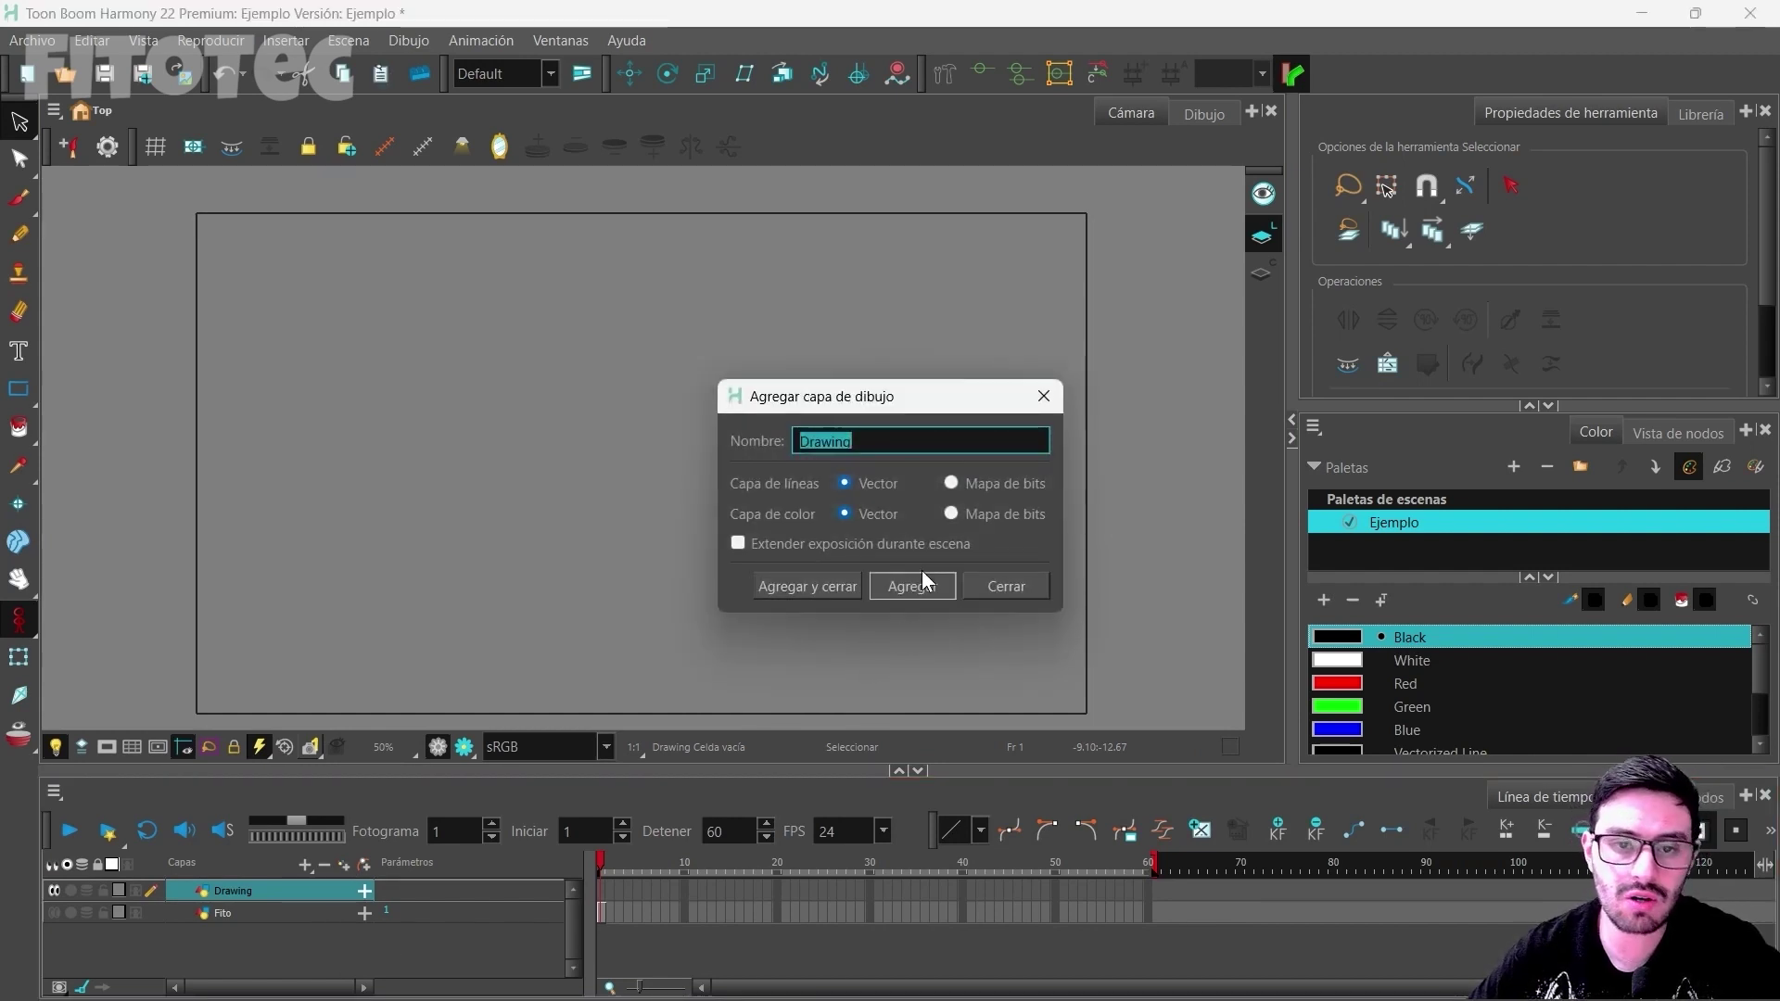
pyautogui.click(912, 587)
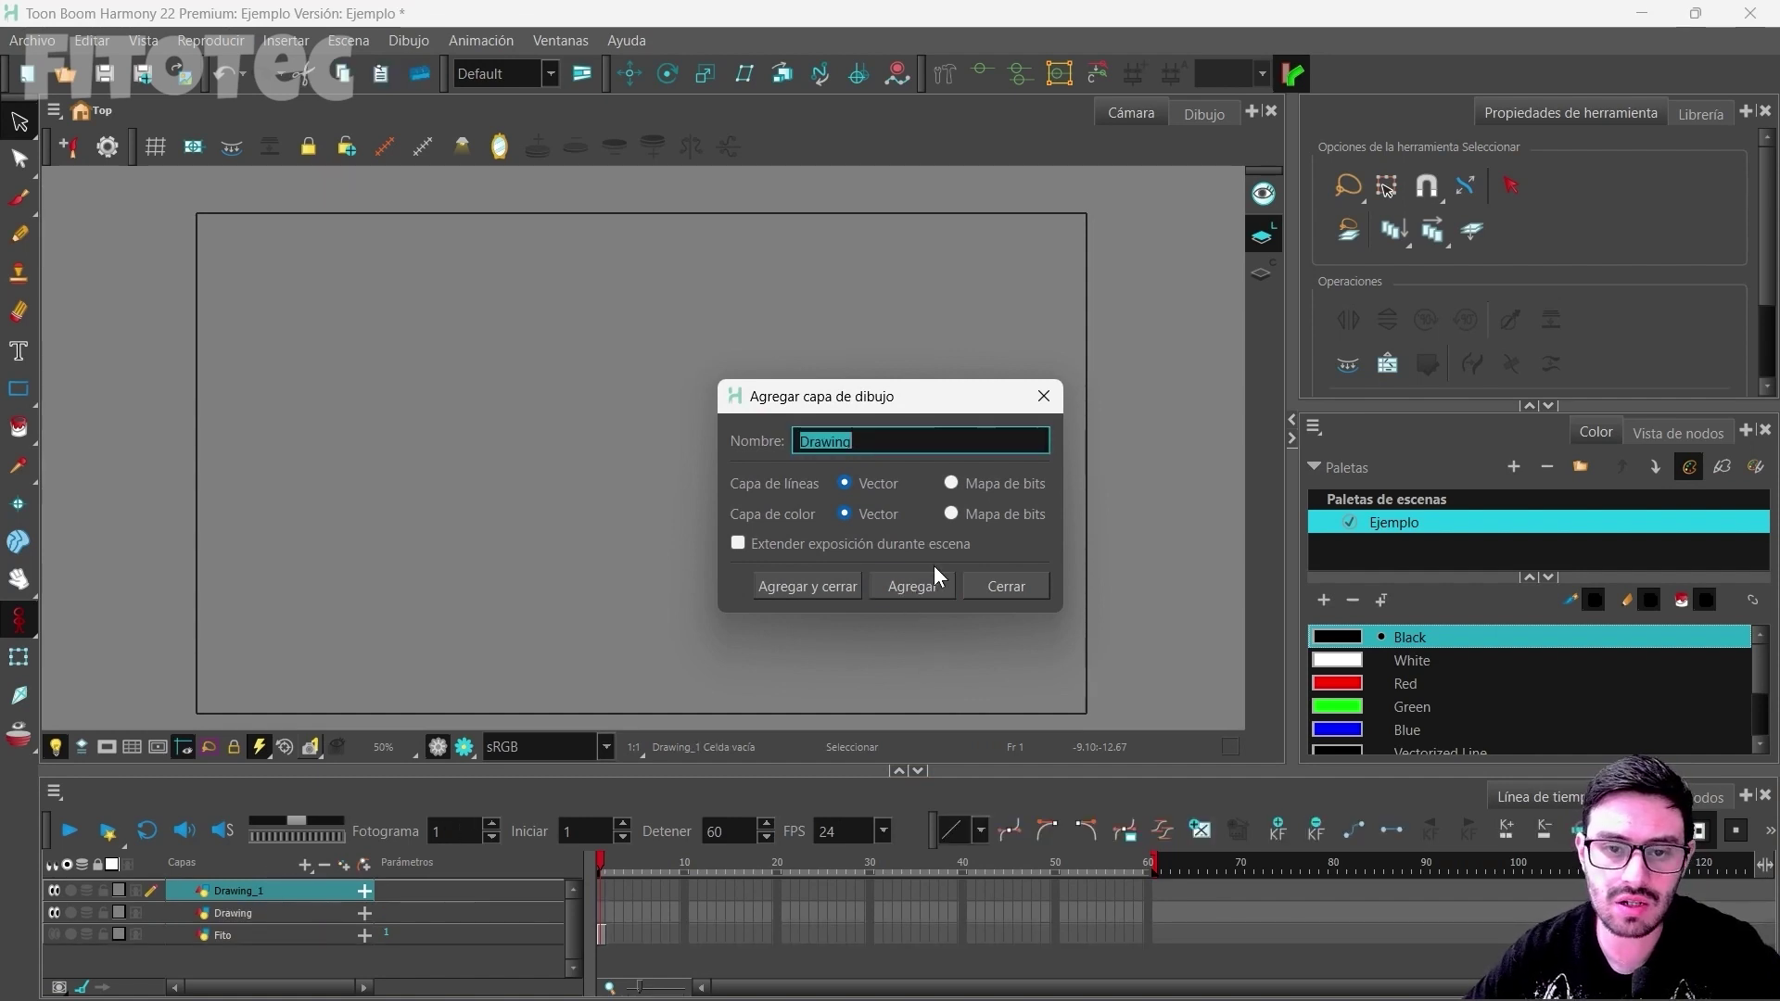
pyautogui.click(916, 585)
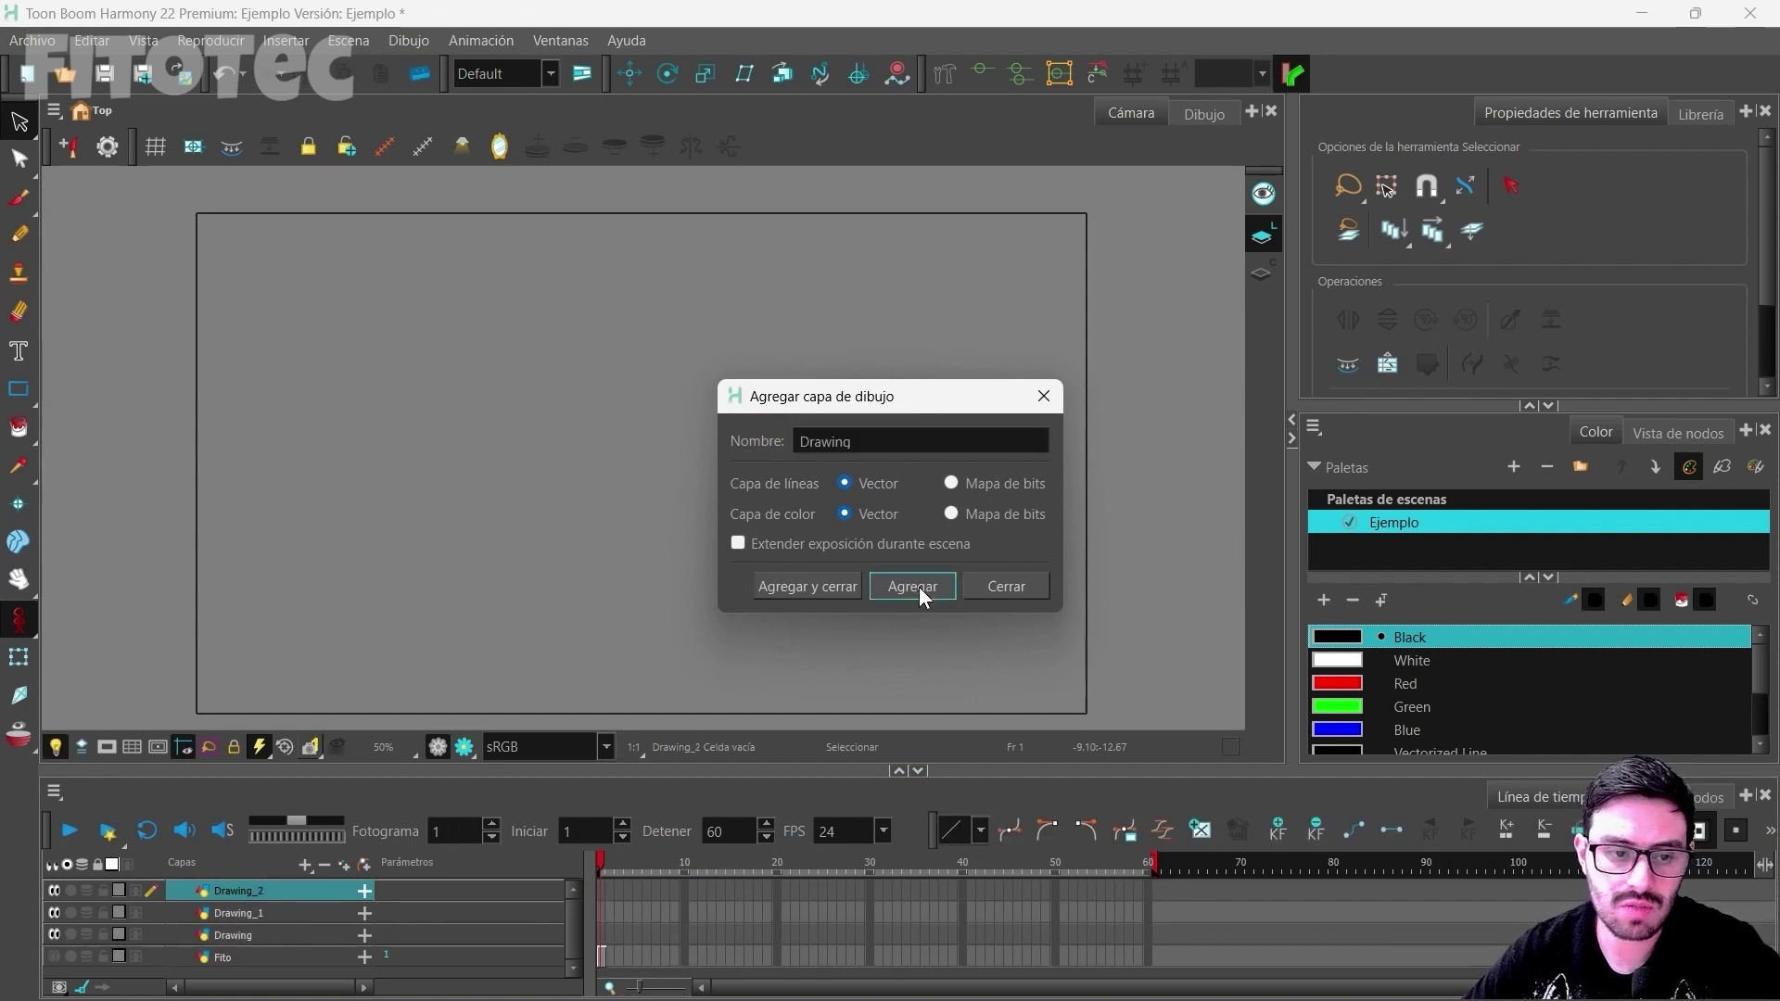
pyautogui.click(919, 587)
pyautogui.click(920, 587)
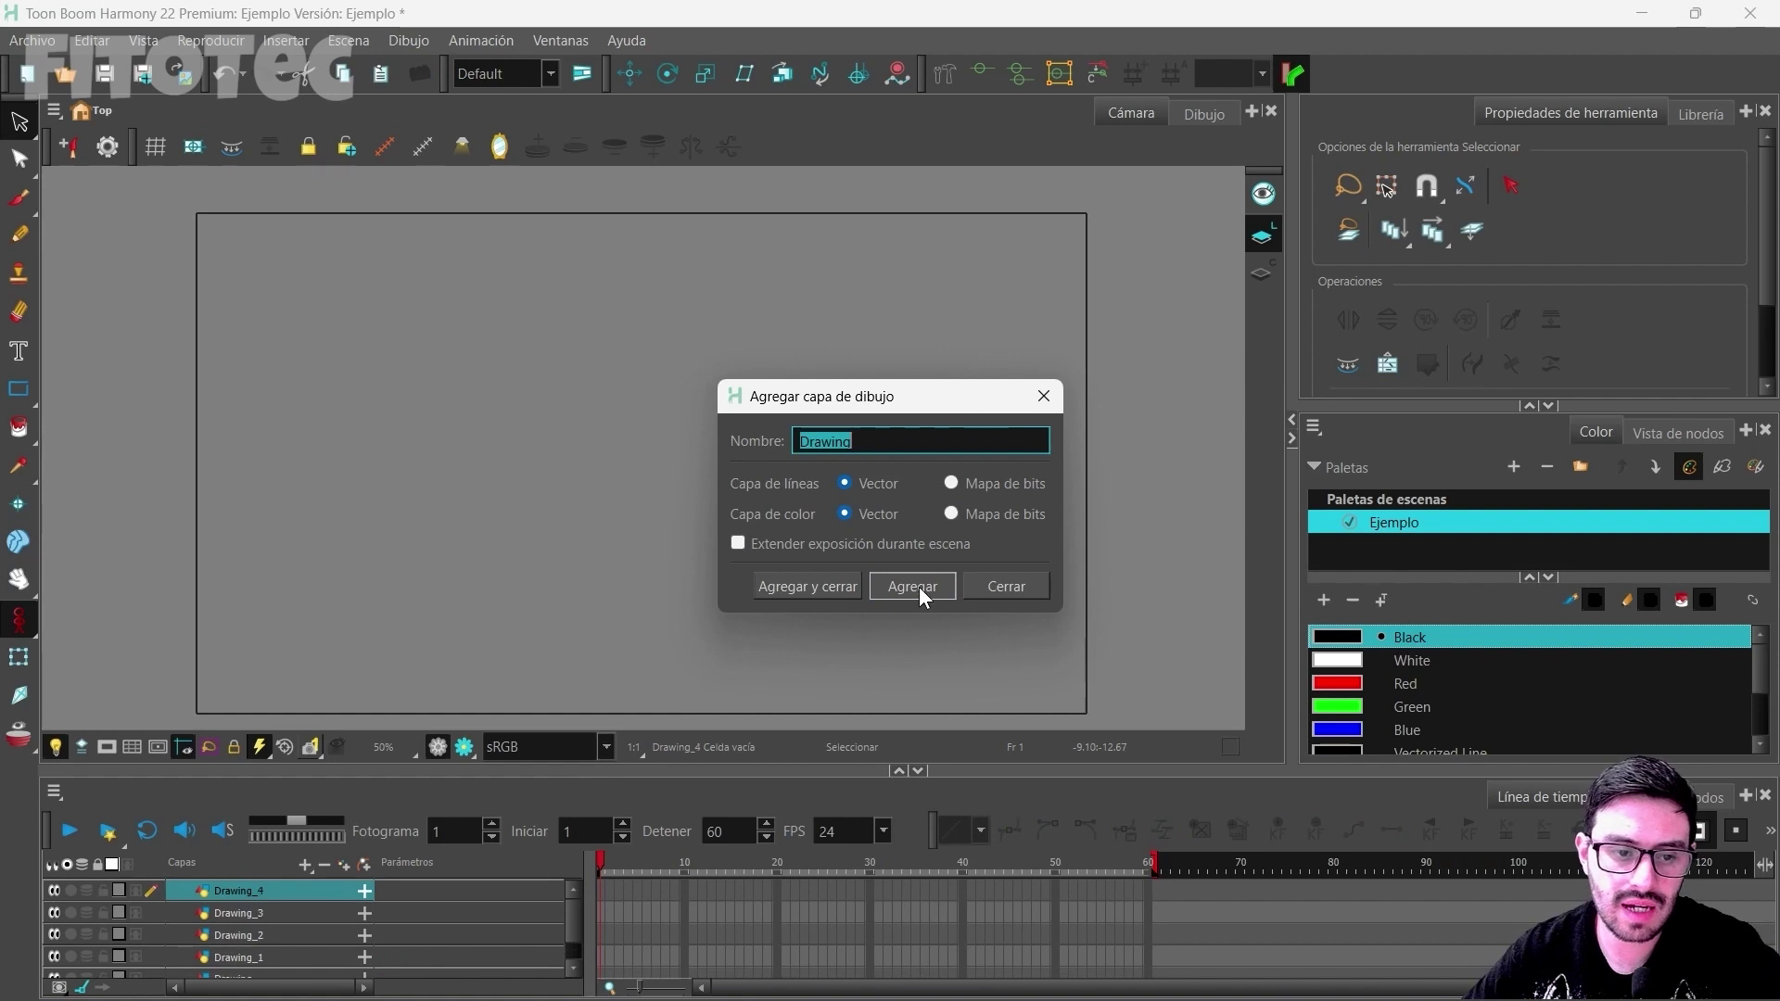
pyautogui.click(1031, 594)
# Step: Undo the four extra drawing layers so only Drawing remains above Fito
pyautogui.hotkey('ctrl', 'z')
pyautogui.hotkey('ctrl', 'z')
pyautogui.hotkey('ctrl', 'z')
pyautogui.hotkey('ctrl', 'z')
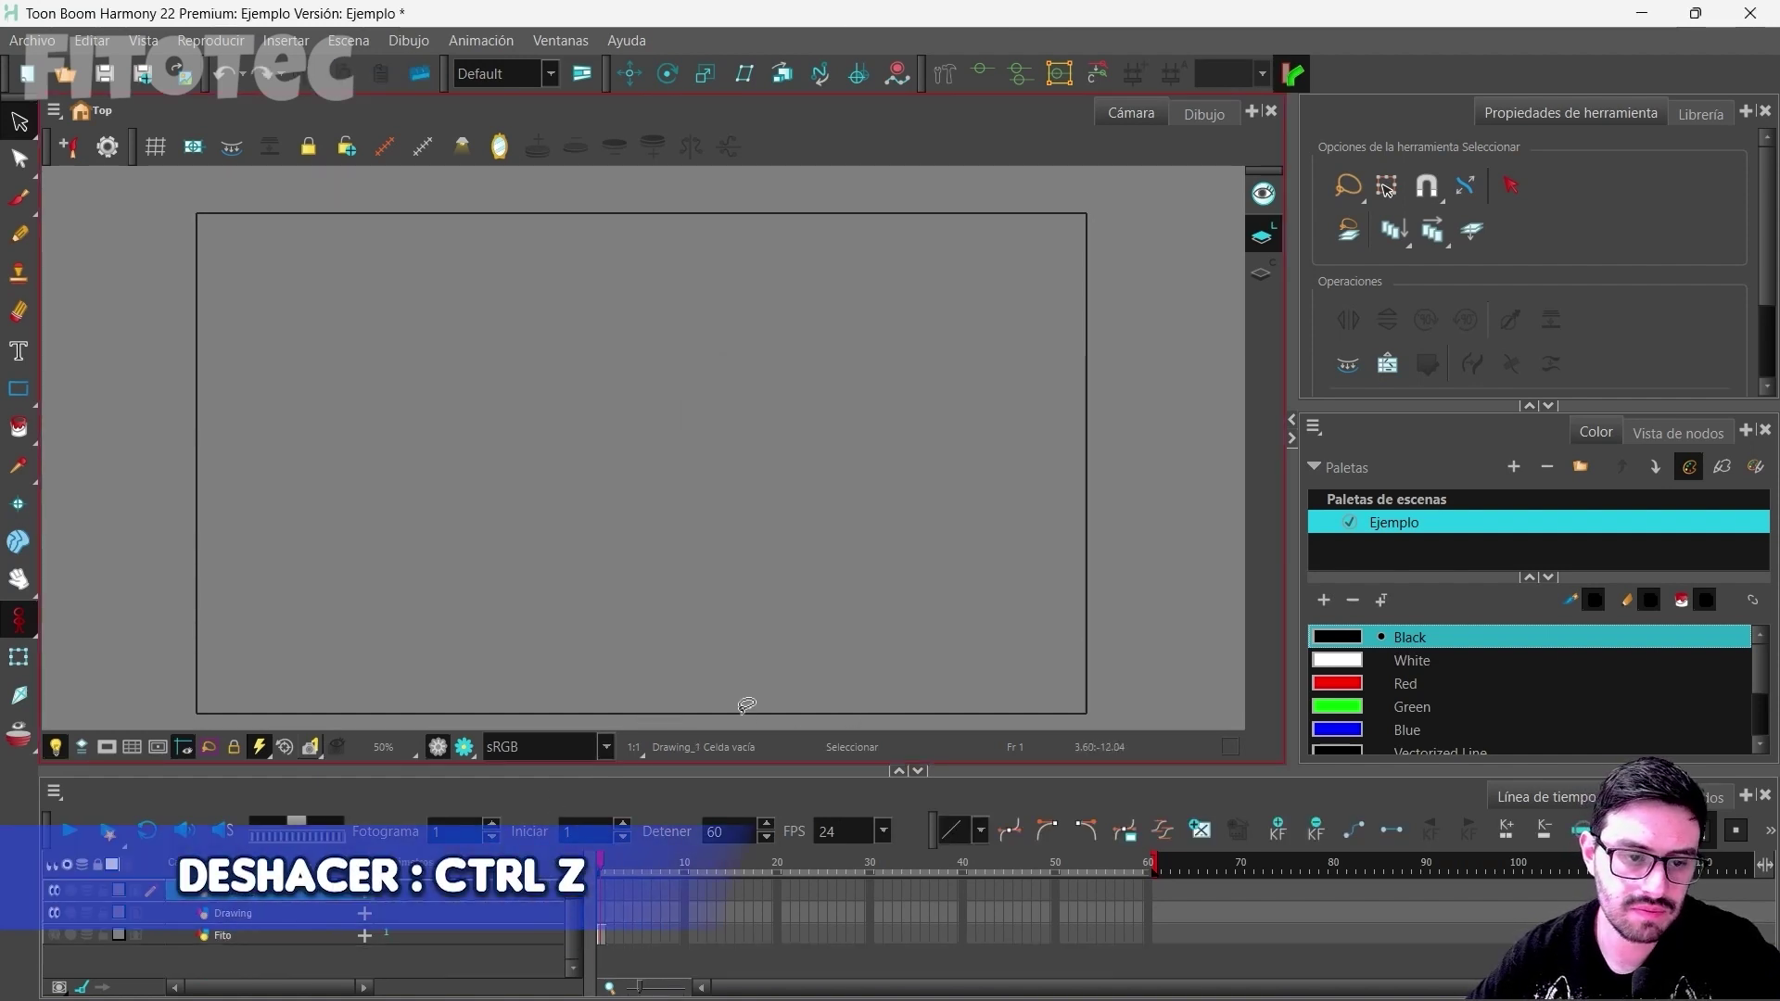
pyautogui.hotkey('ctrl', 'z')
# Step: Draw a black diagonal stroke across the middle of the frame on the Drawing layer using the Brush tool
pyautogui.hotkey('alt', 'b')
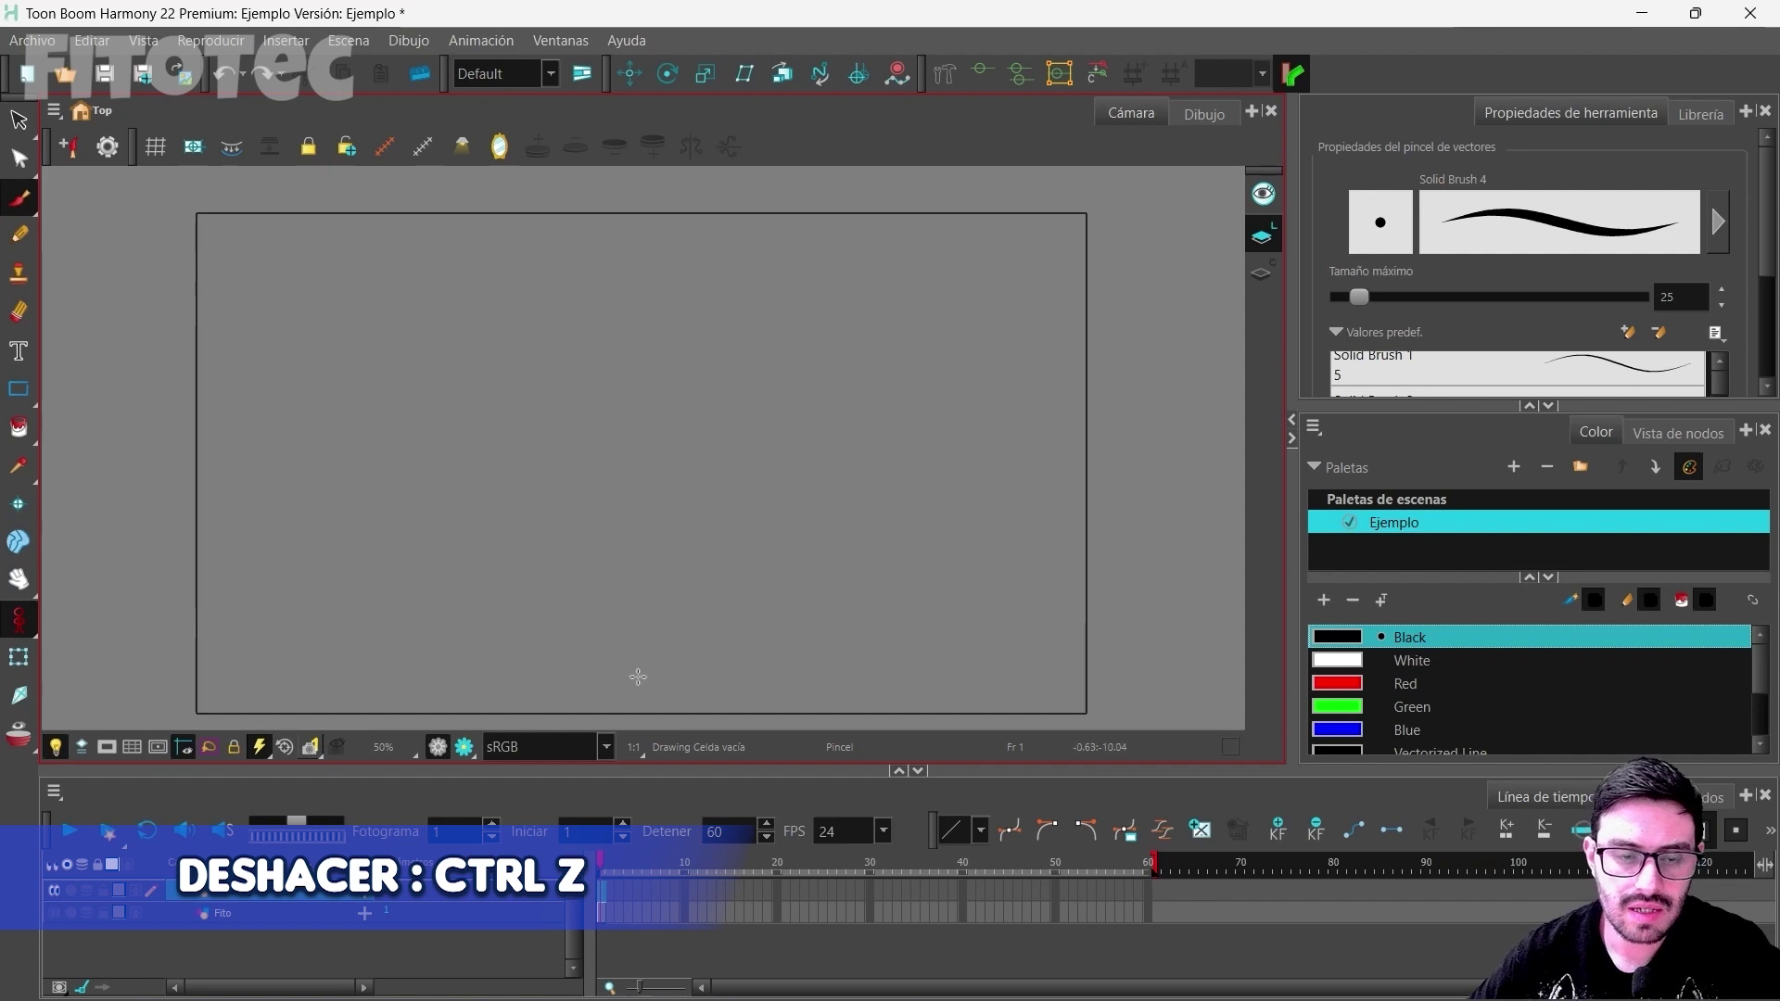
pyautogui.moveTo(860, 293); pyautogui.dragTo(443, 466)
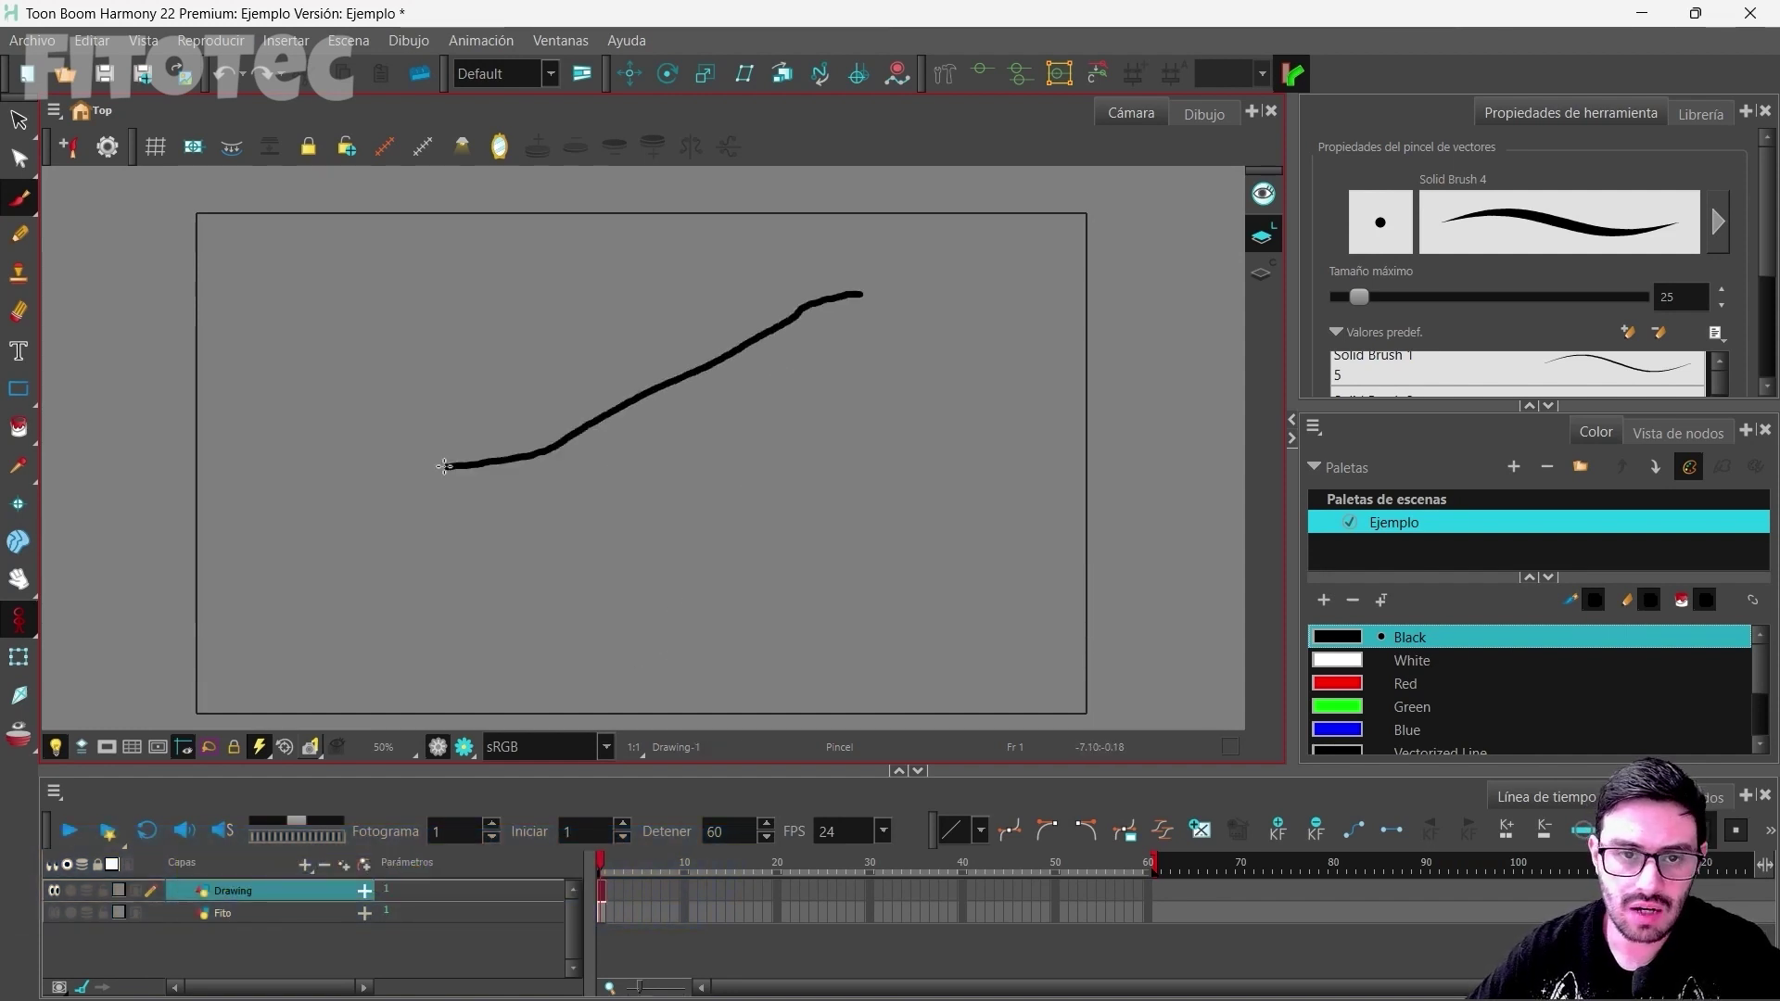
# Step: Add a second vector drawing layer and draw a Red brush stroke on it, crossing the black one diagonally
pyautogui.click(310, 880)
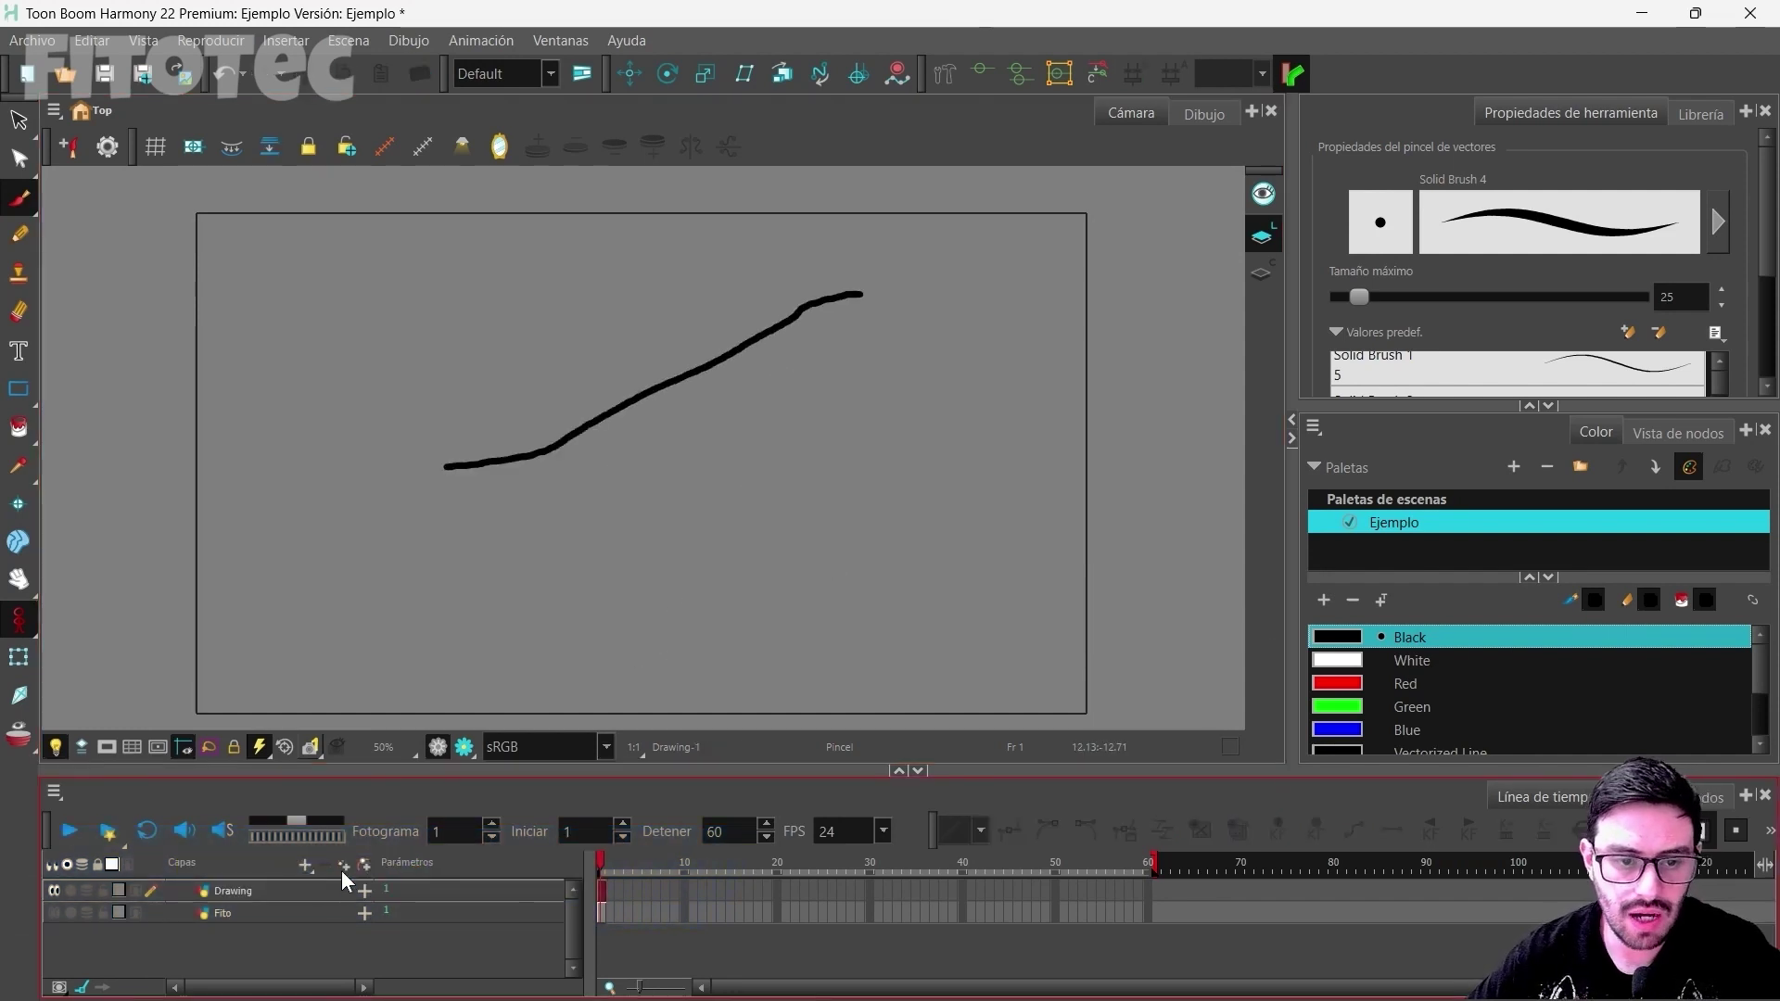
pyautogui.hotkey('ctrl', 'r')
pyautogui.click(912, 586)
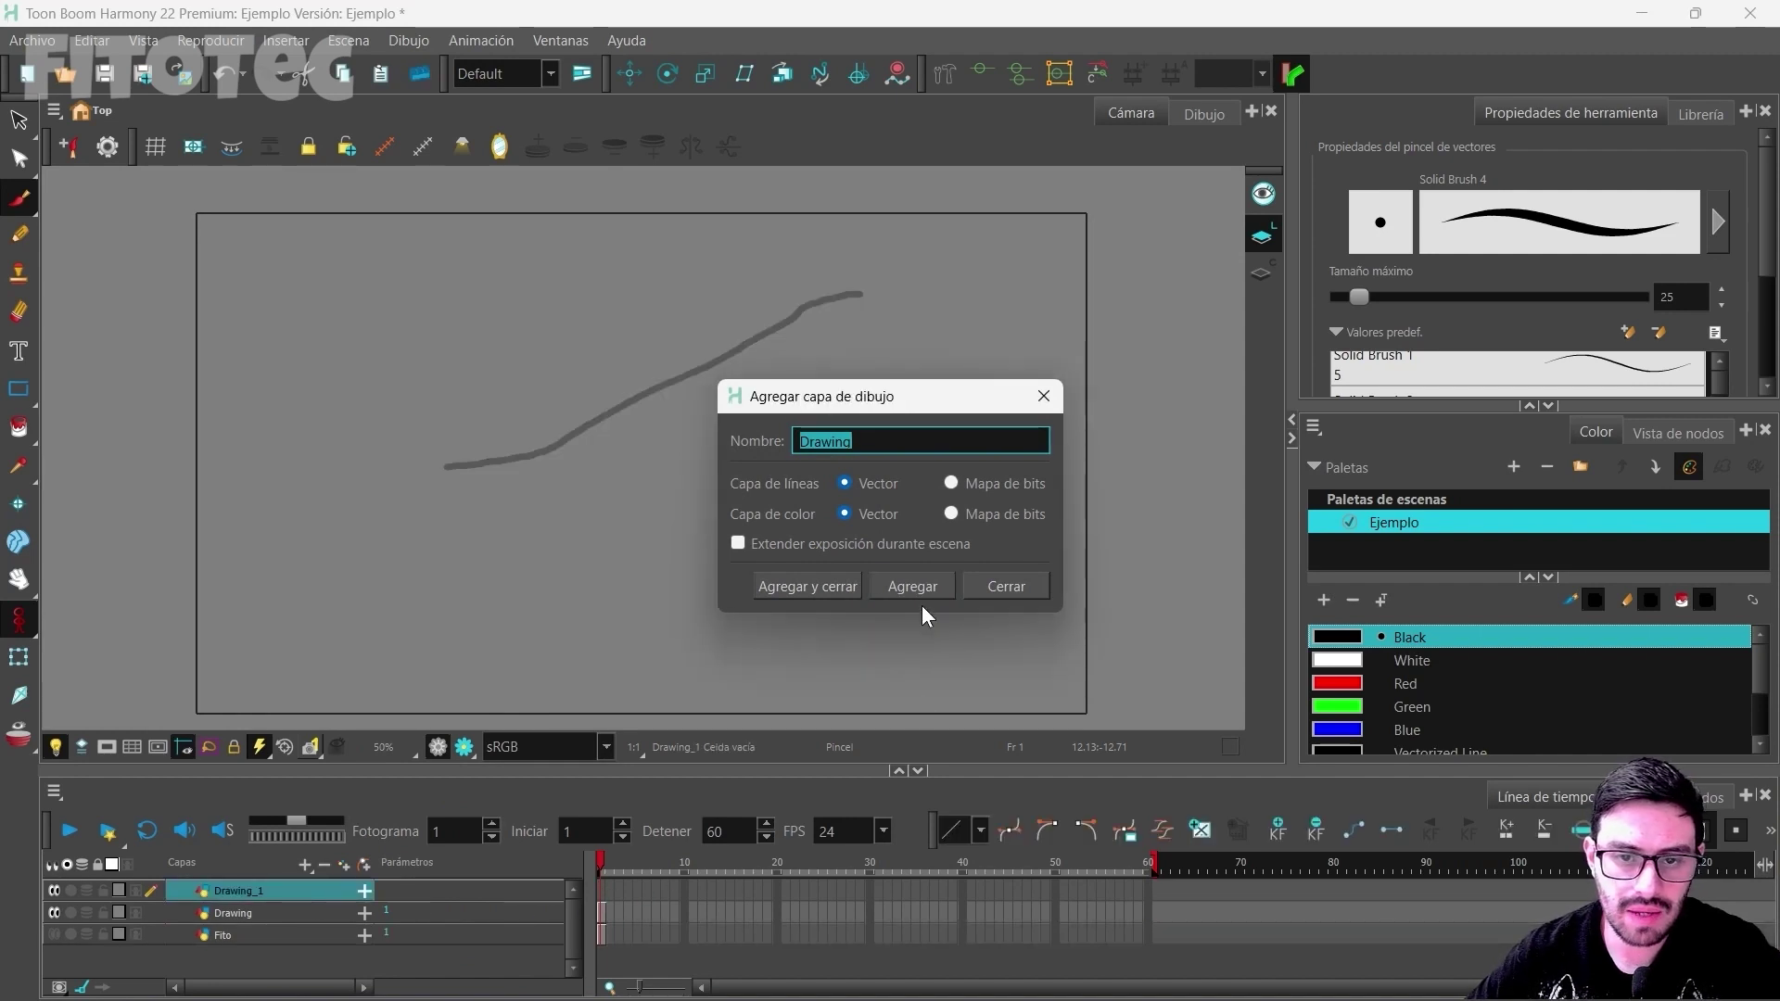
pyautogui.click(1044, 395)
pyautogui.click(1405, 683)
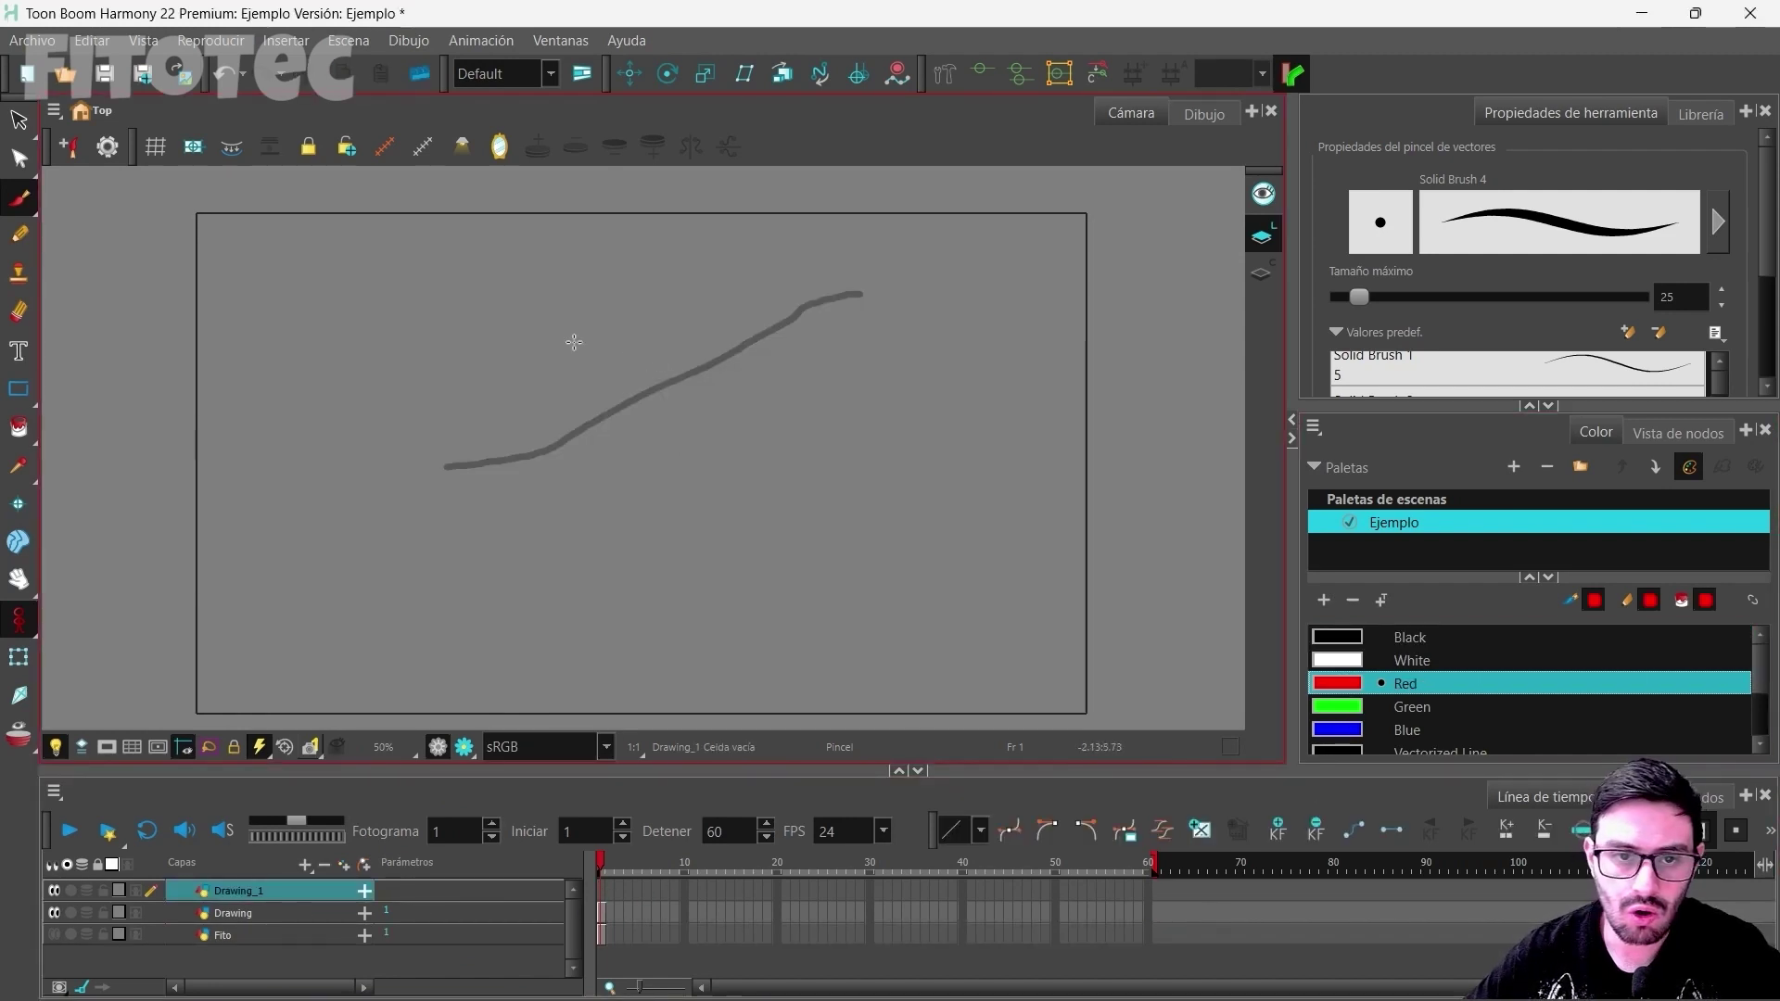
pyautogui.moveTo(565, 341); pyautogui.dragTo(825, 581)
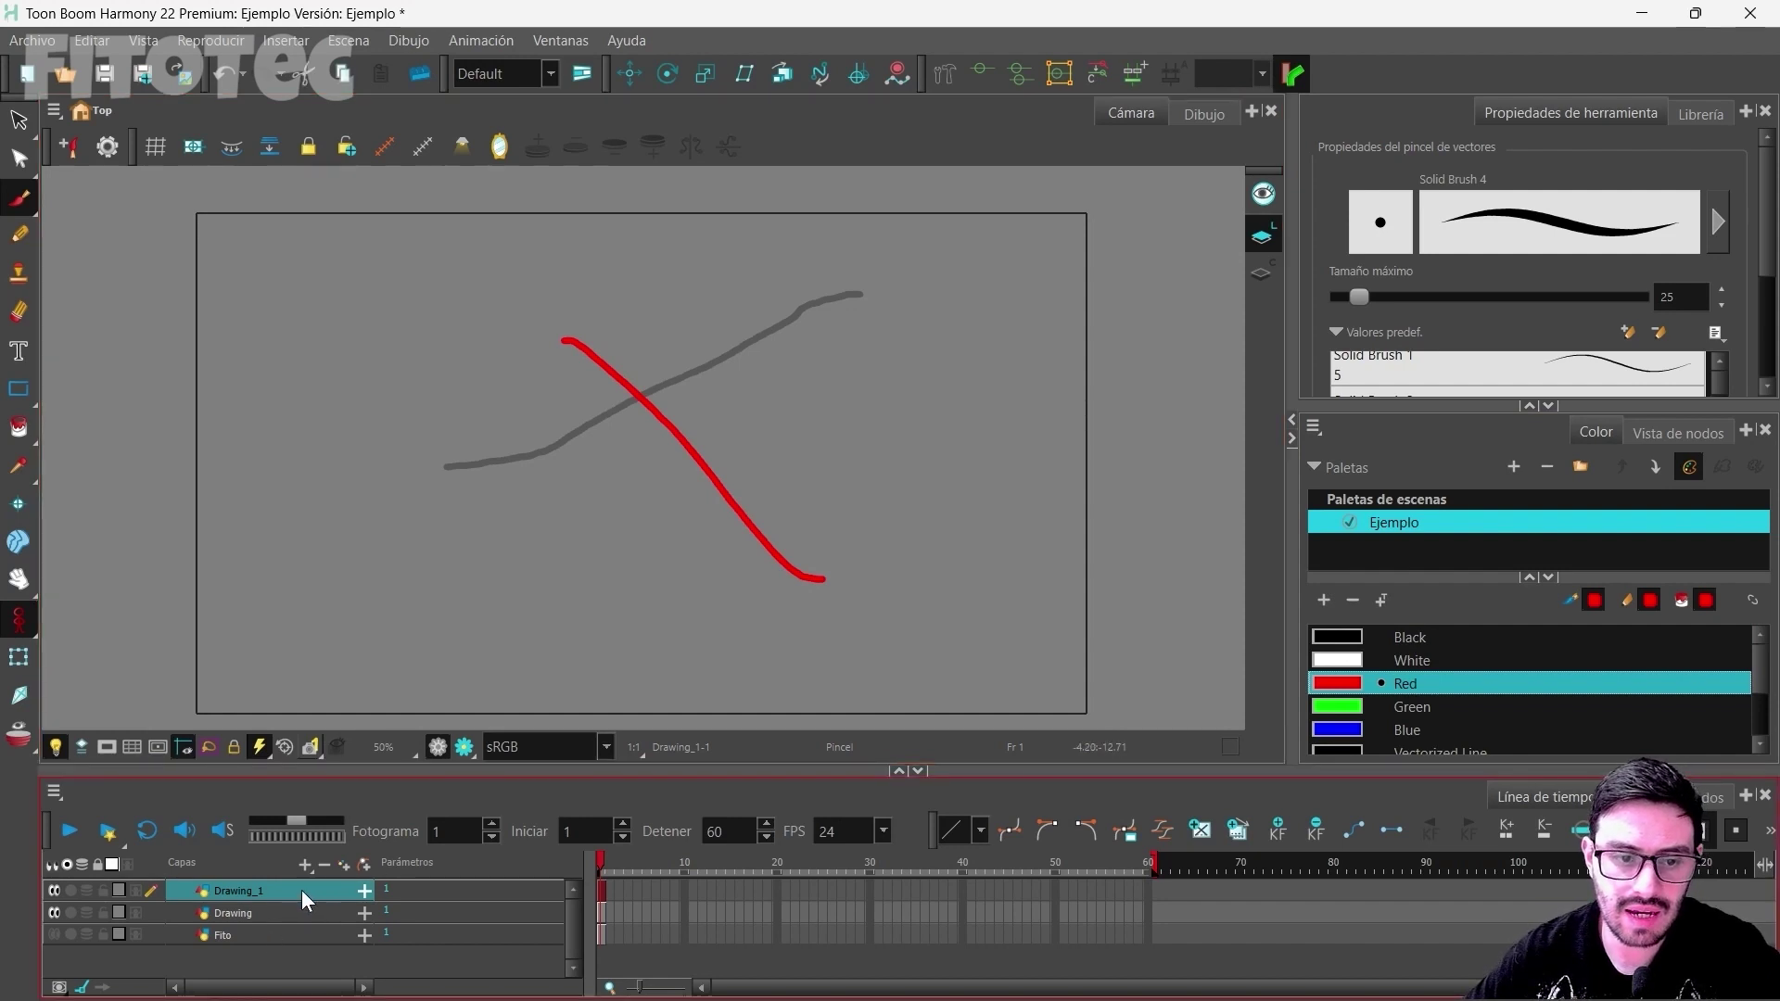
# Step: Turn off the light table and reorder the layers so Drawing sits above Drawing_1
pyautogui.click(264, 909)
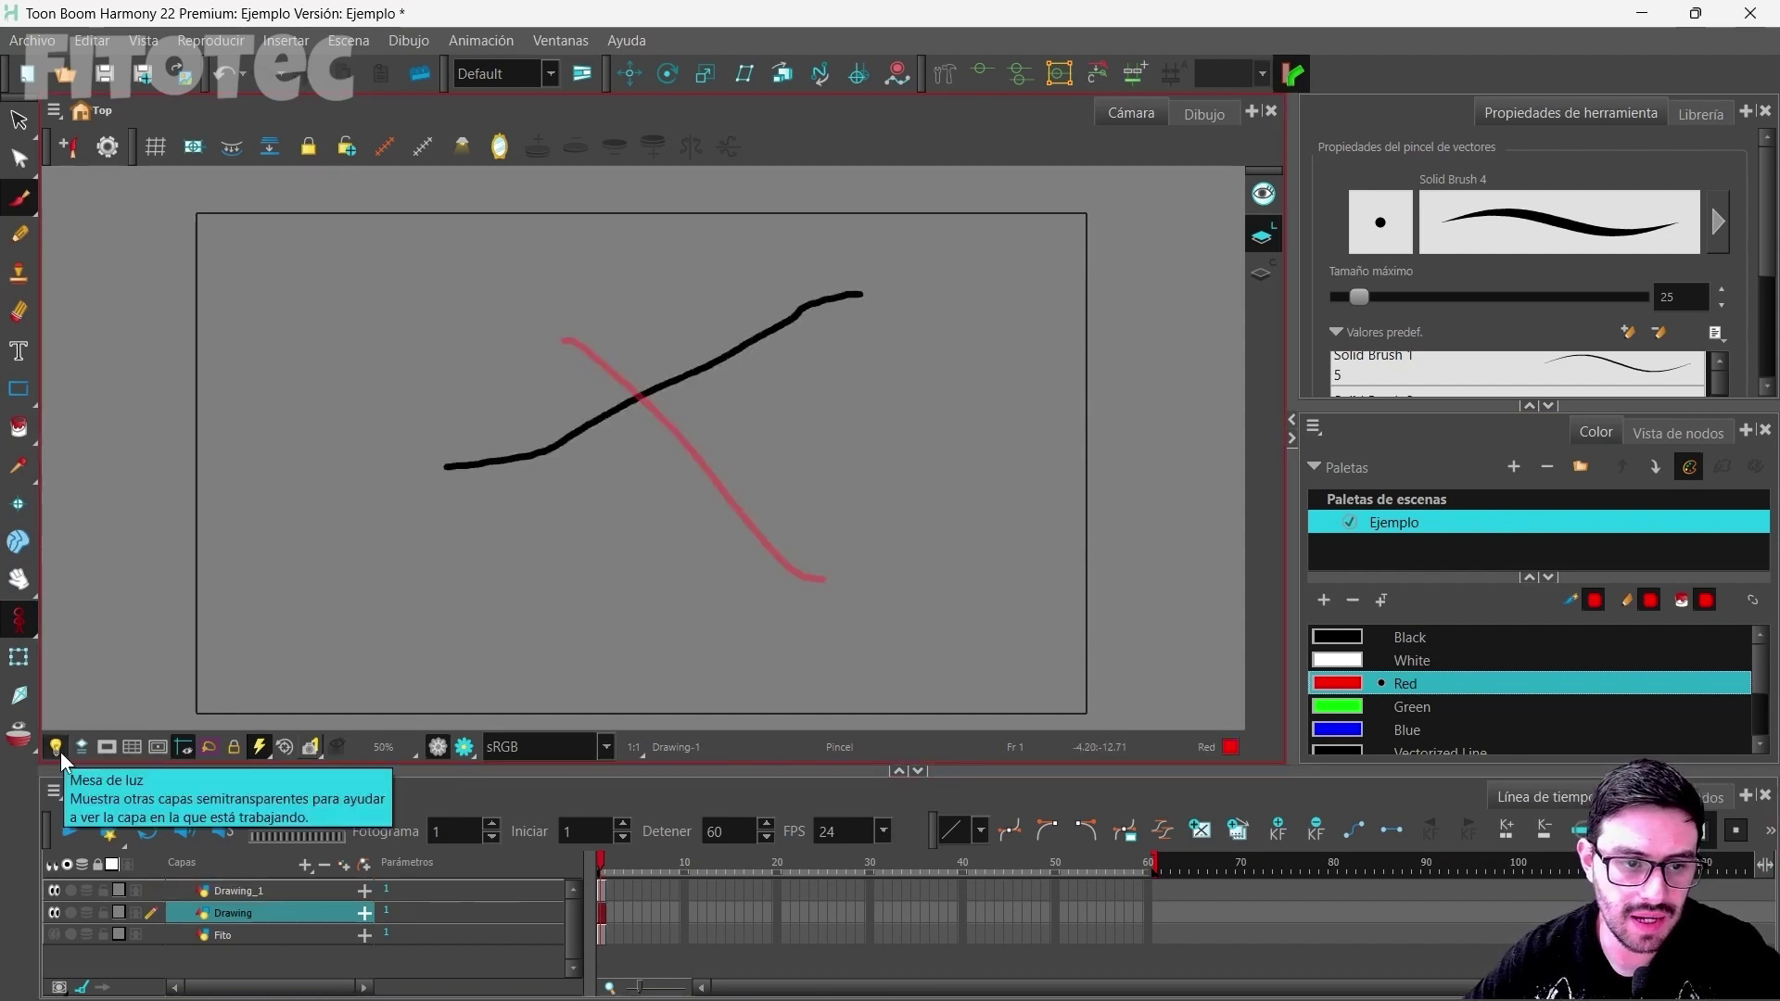
pyautogui.click(263, 891)
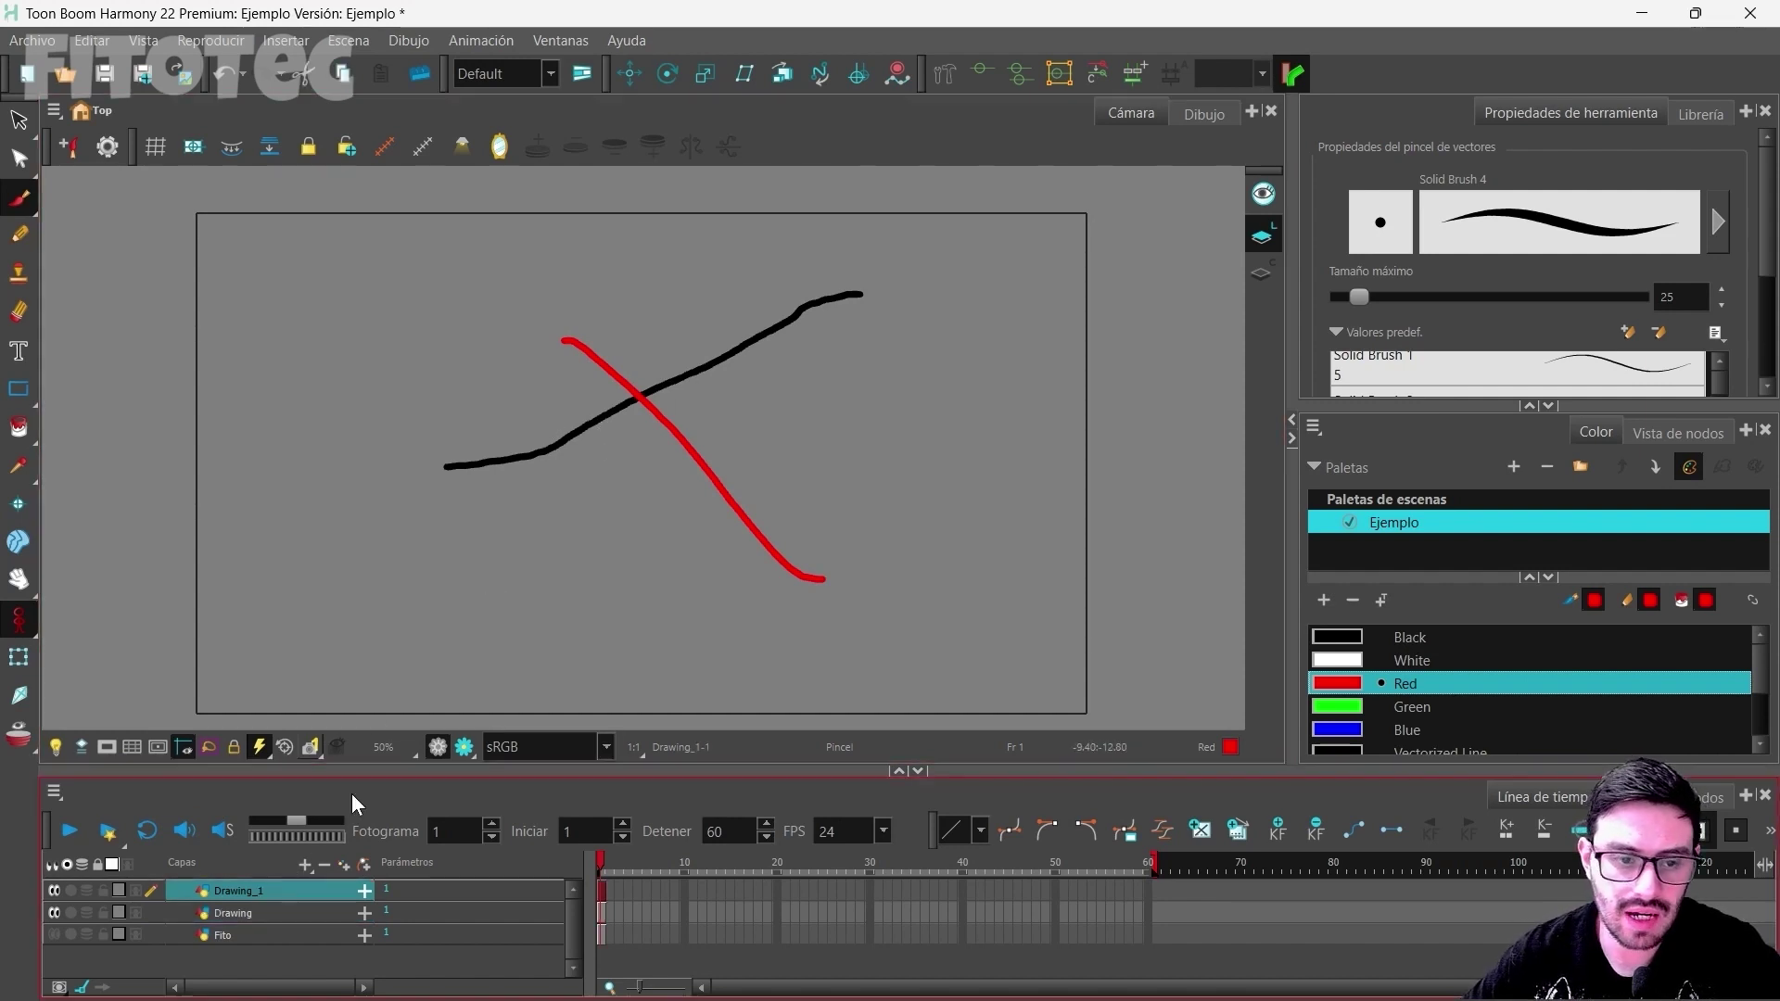
pyautogui.moveTo(265, 916); pyautogui.dragTo(265, 925)
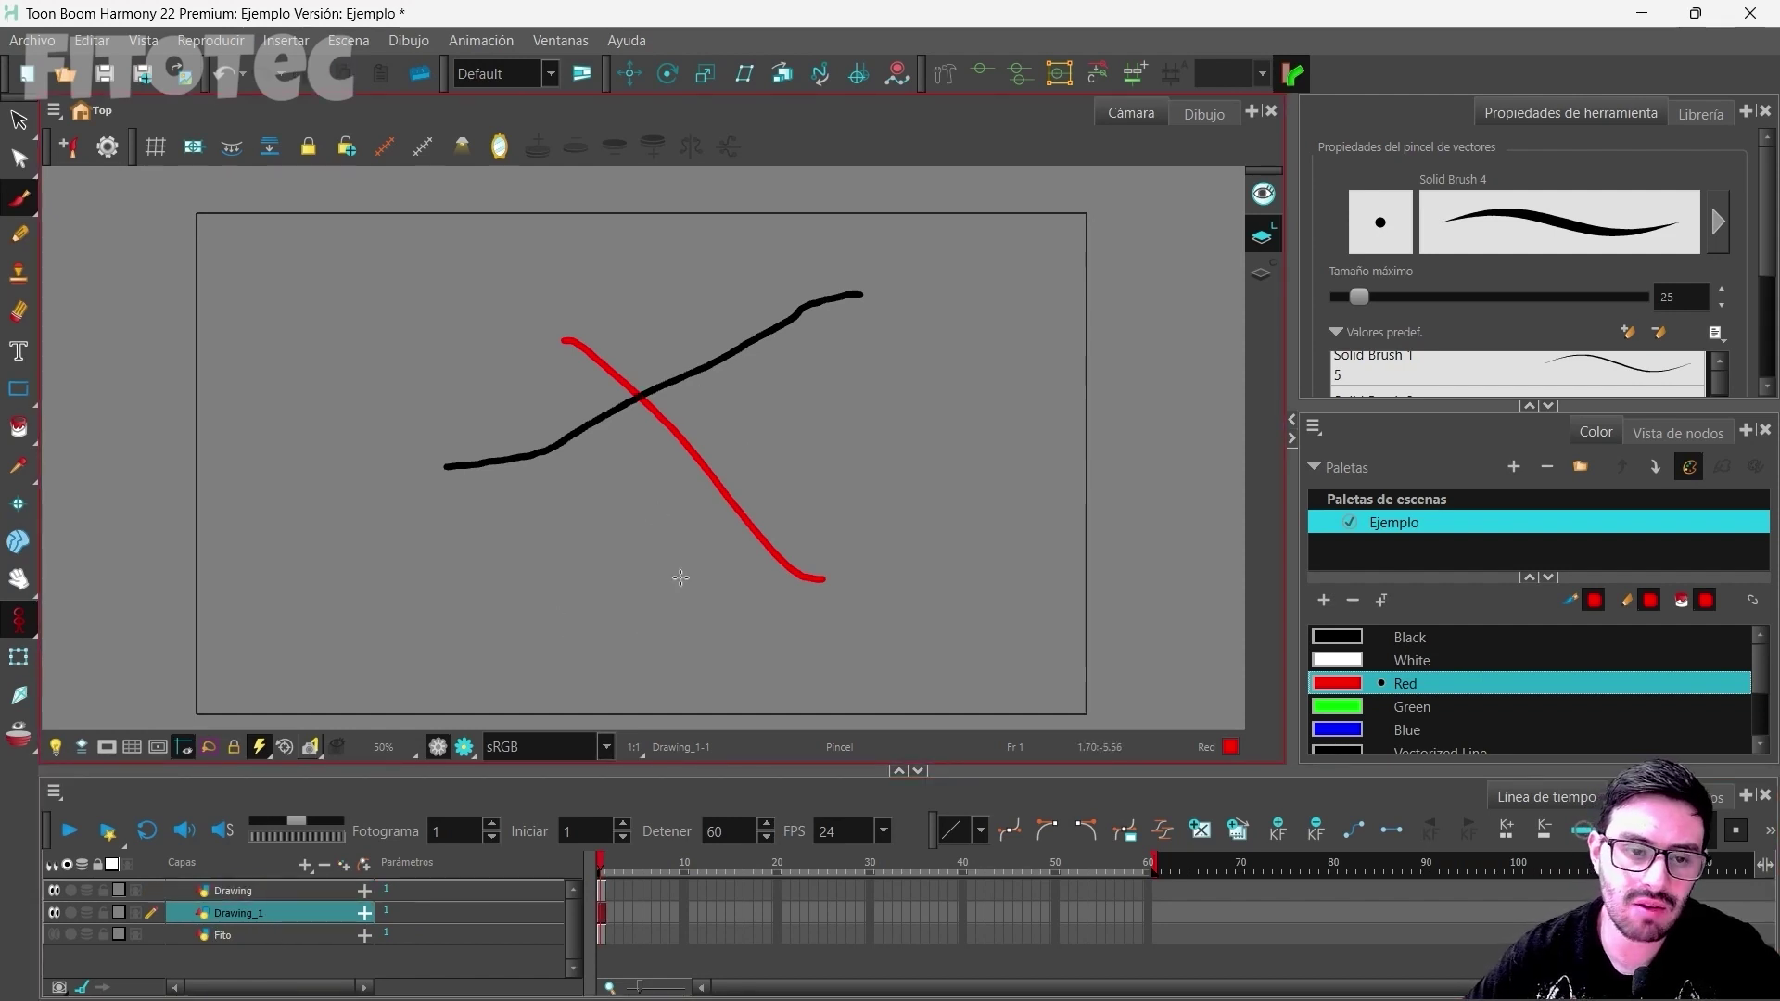
pyautogui.click(380, 888)
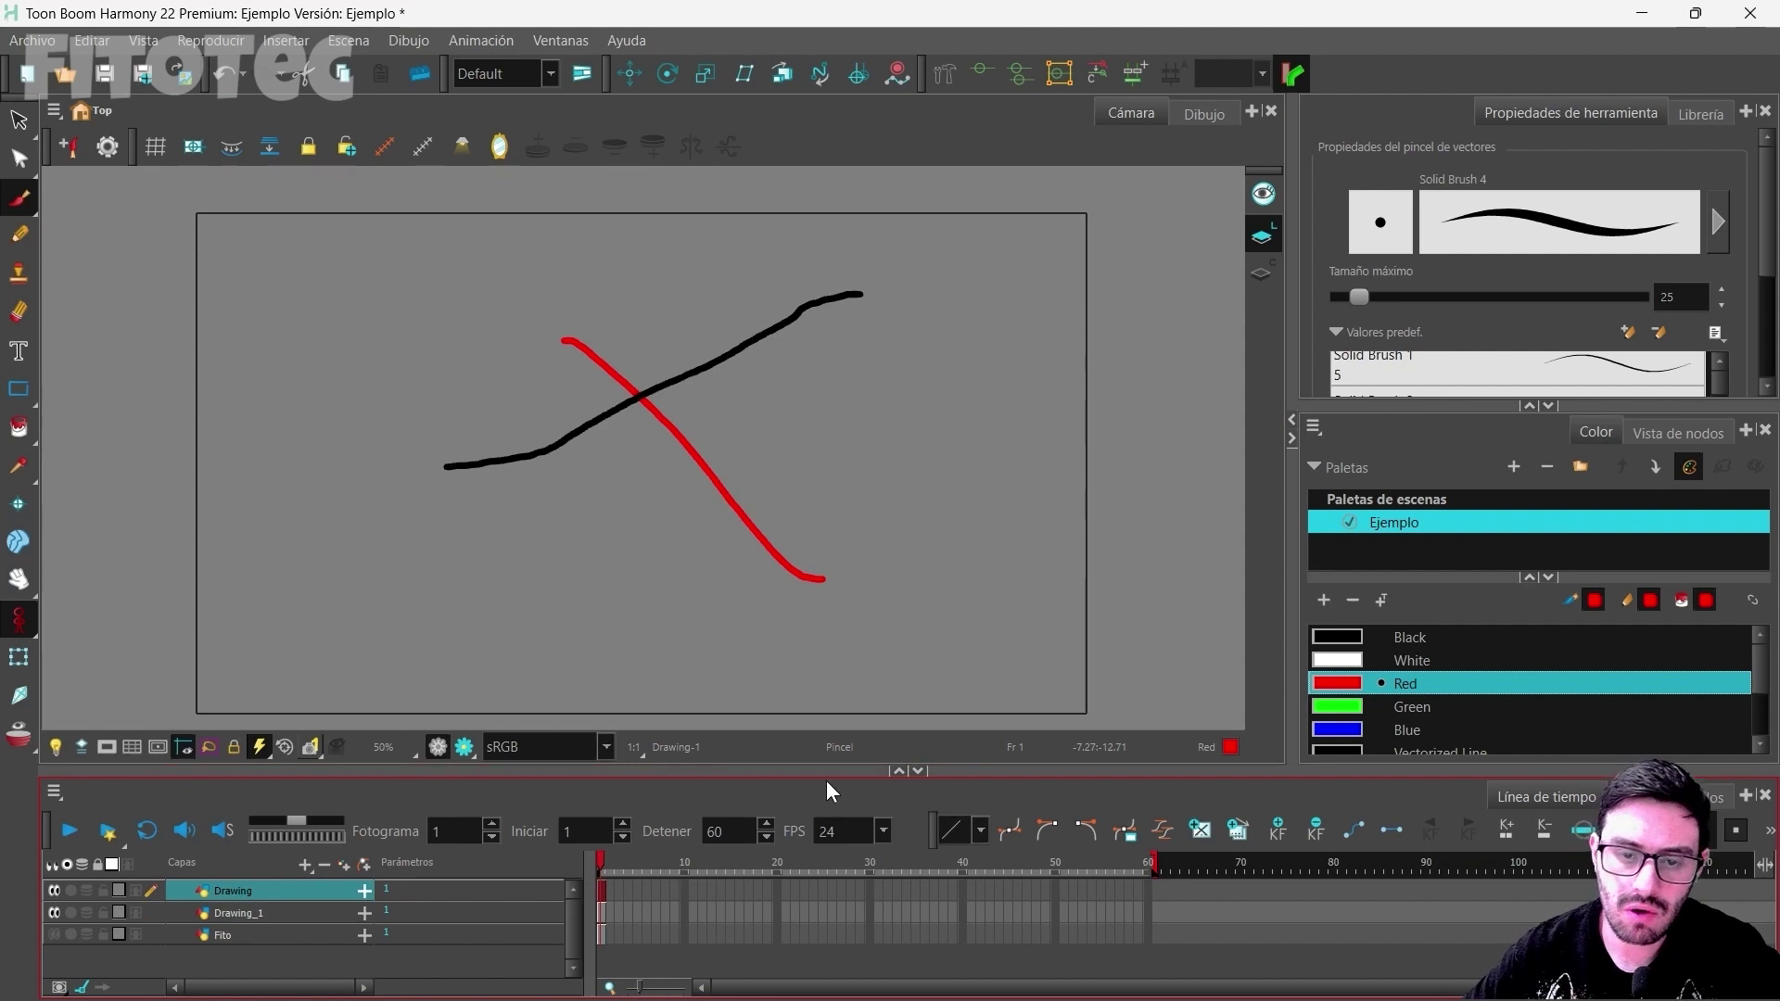
# Step: Expand the Drawing layer's parameters in the enlarged timeline to examine position, rotation, scale and skew, and collapse them again
pyautogui.click(898, 770)
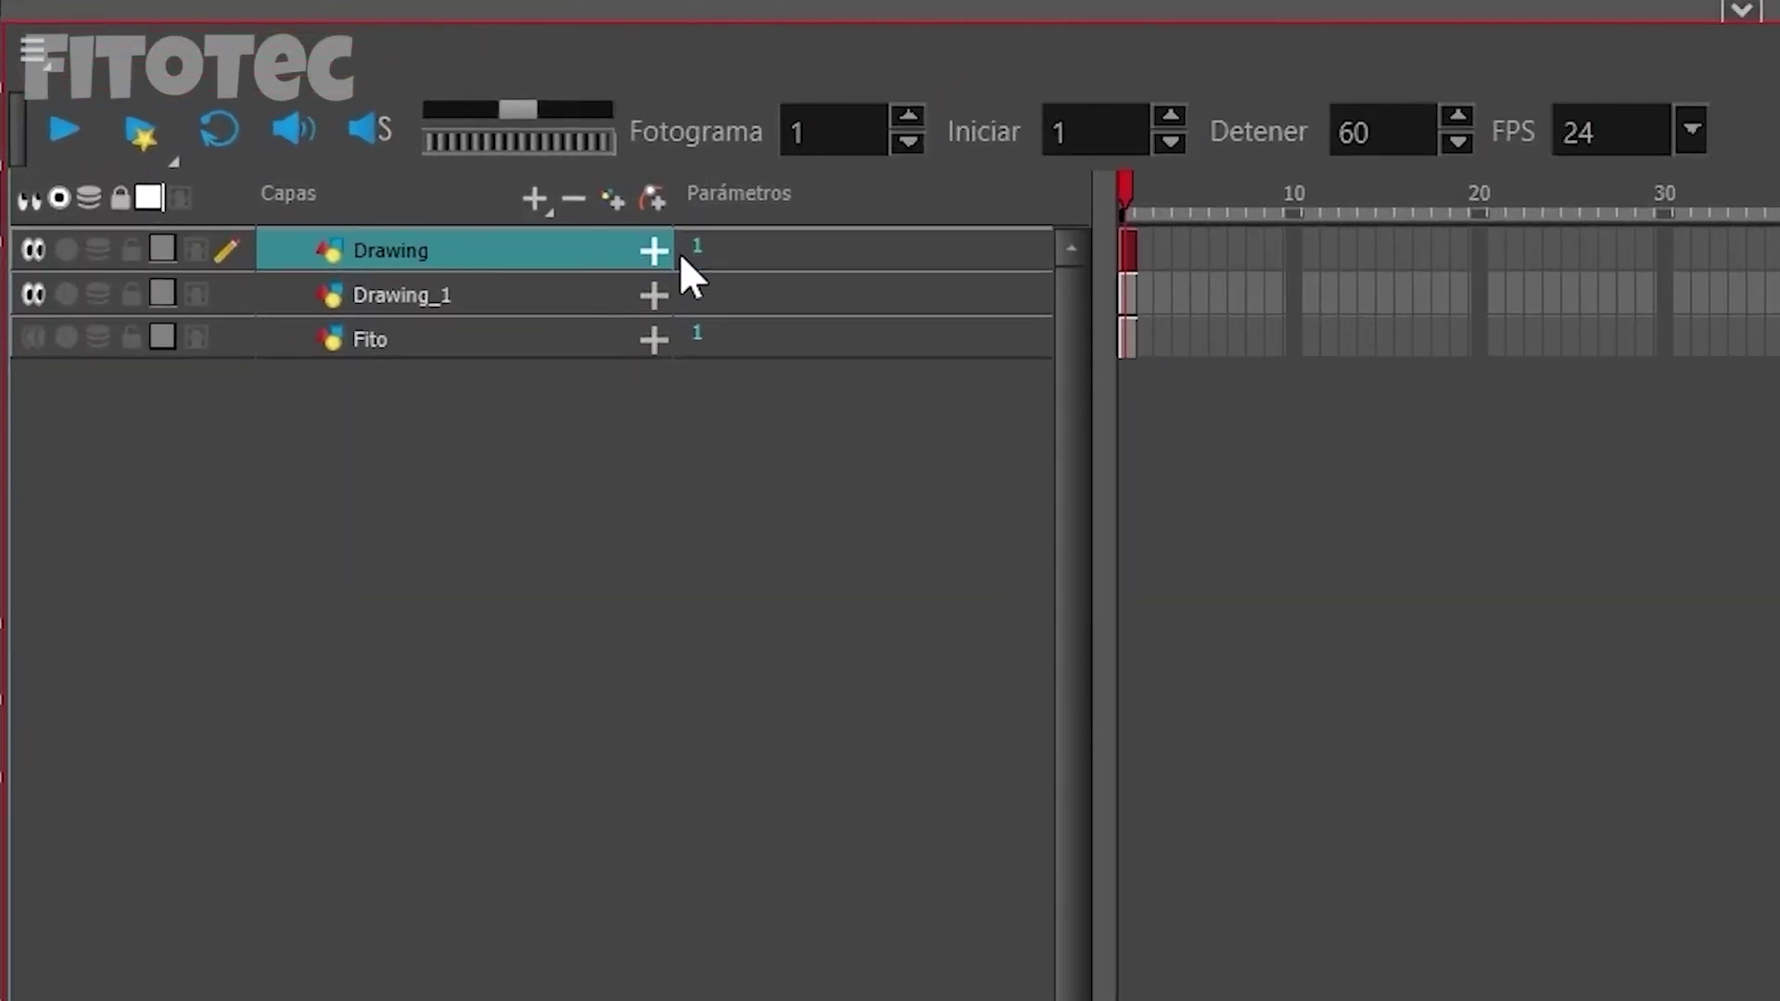
pyautogui.click(653, 251)
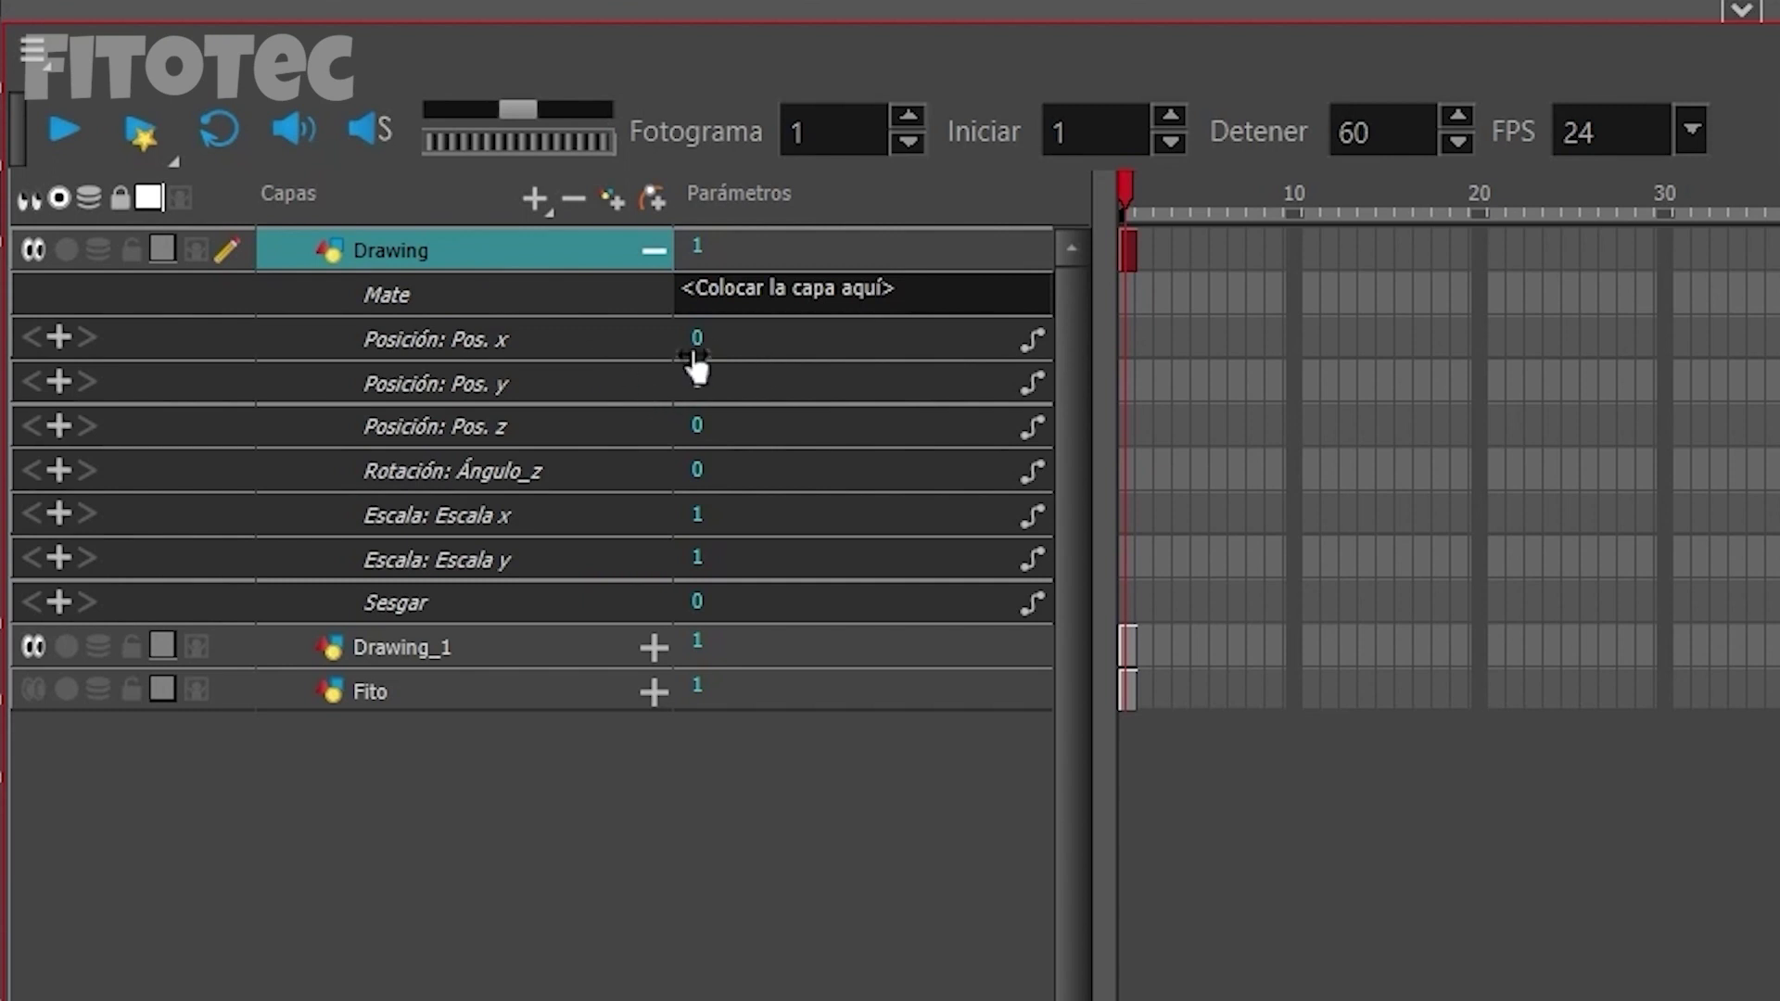
pyautogui.click(473, 305)
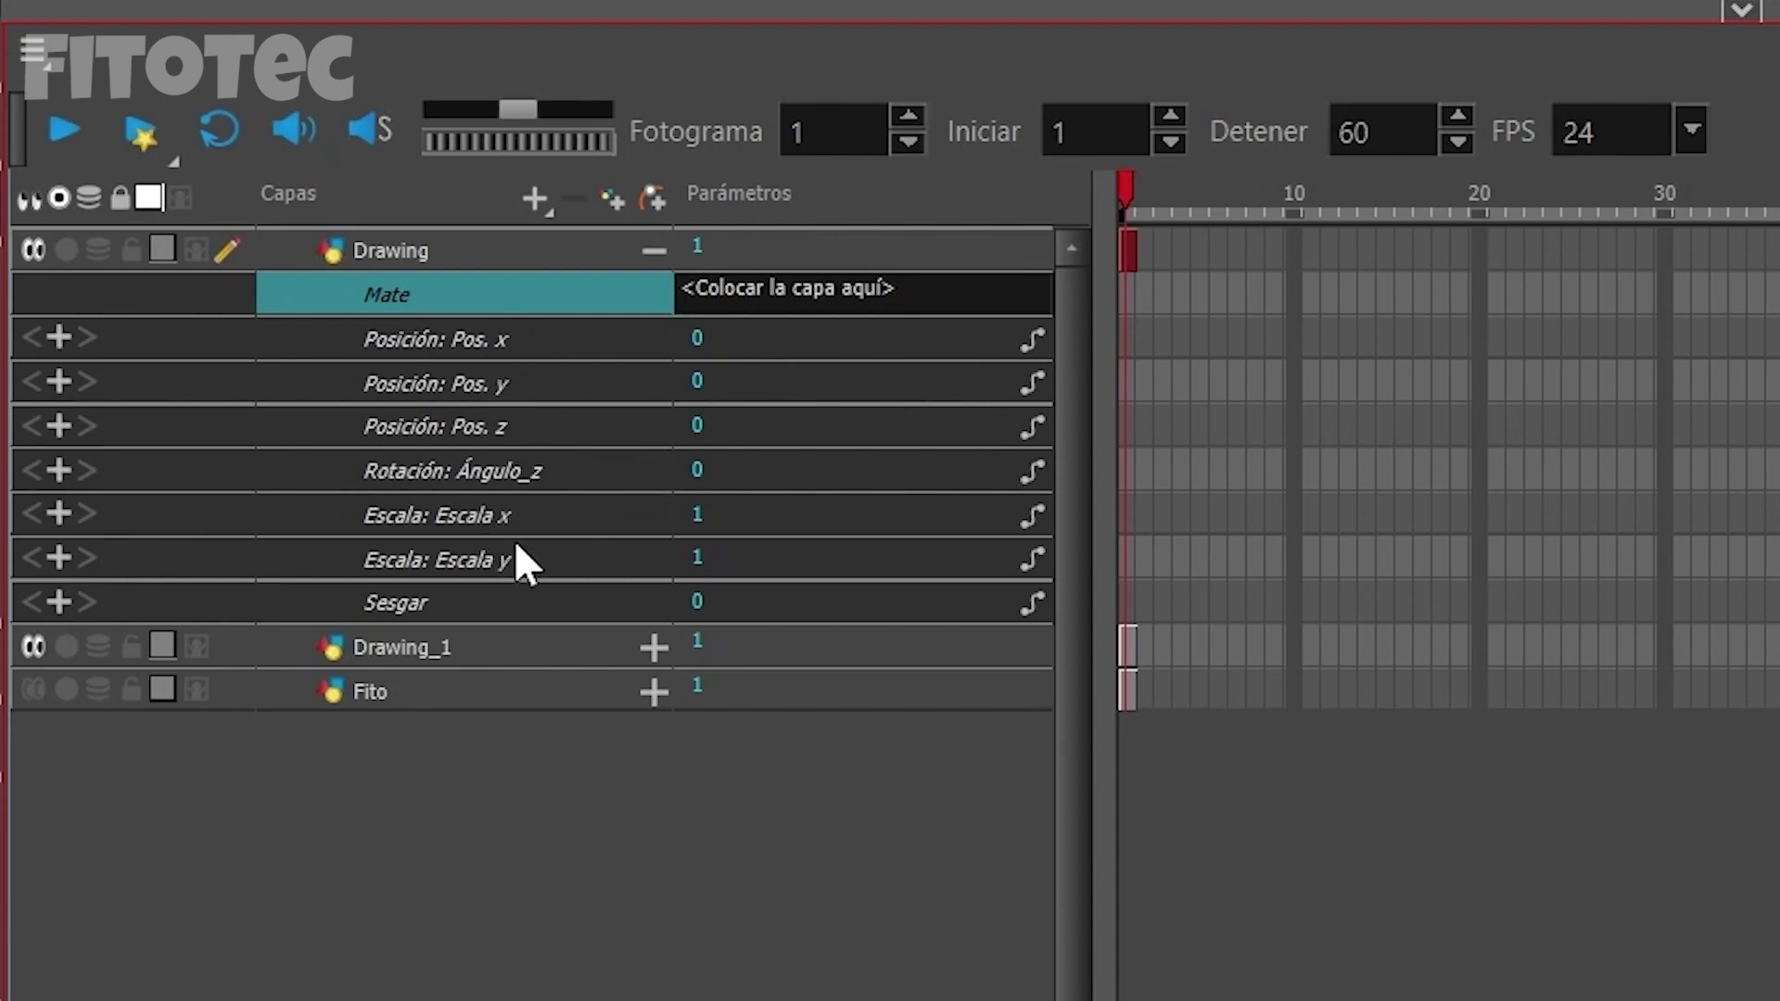
pyautogui.click(653, 244)
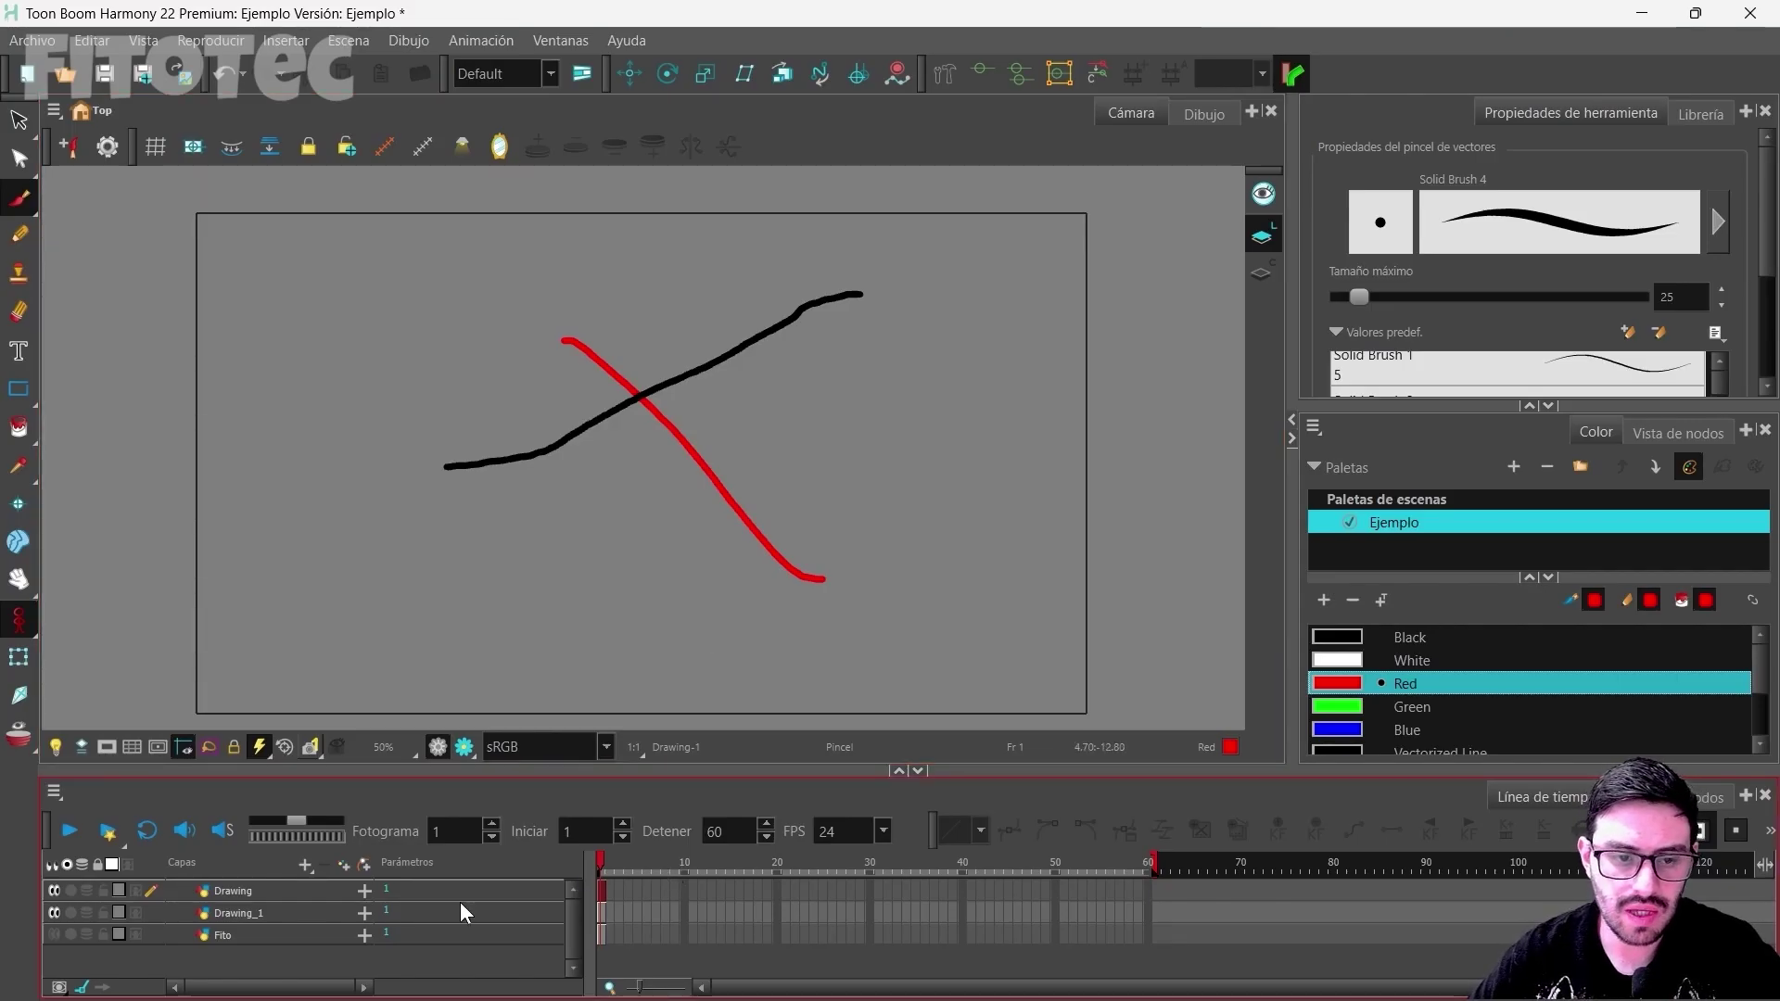
# Step: Open the Drawing layer's properties and review its transformation and drawing settings
pyautogui.click(256, 892)
pyautogui.rightClick(259, 893)
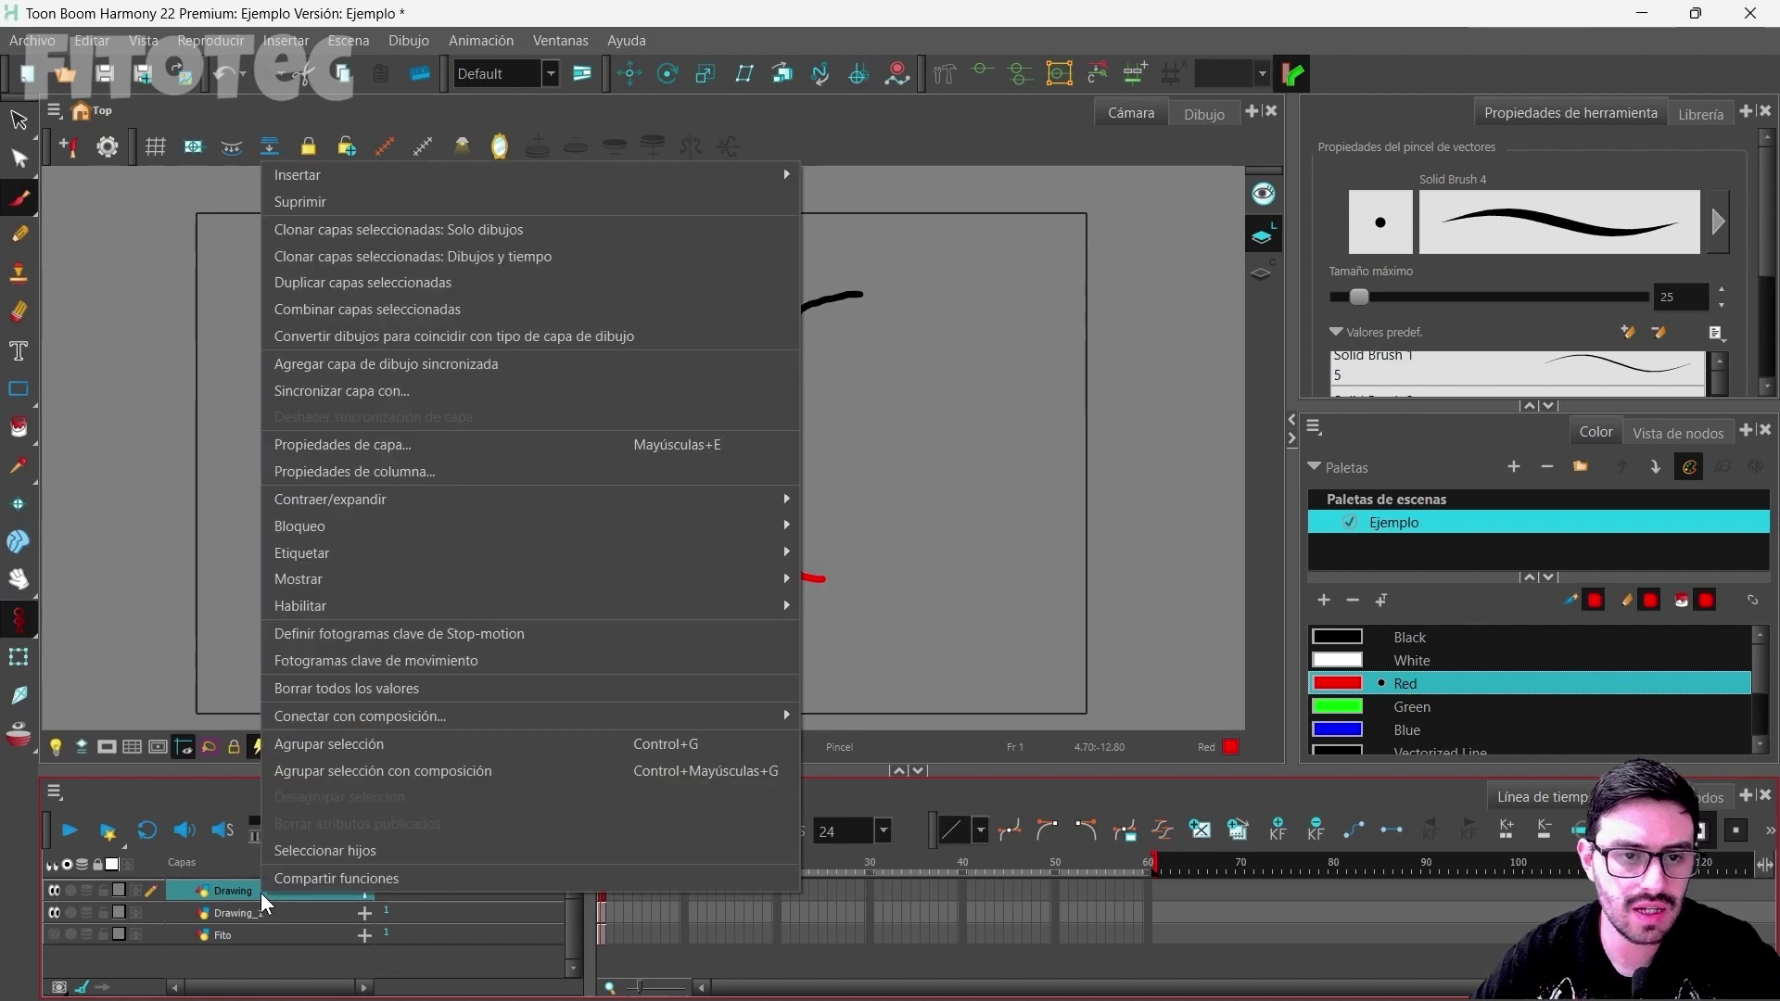
pyautogui.click(456, 447)
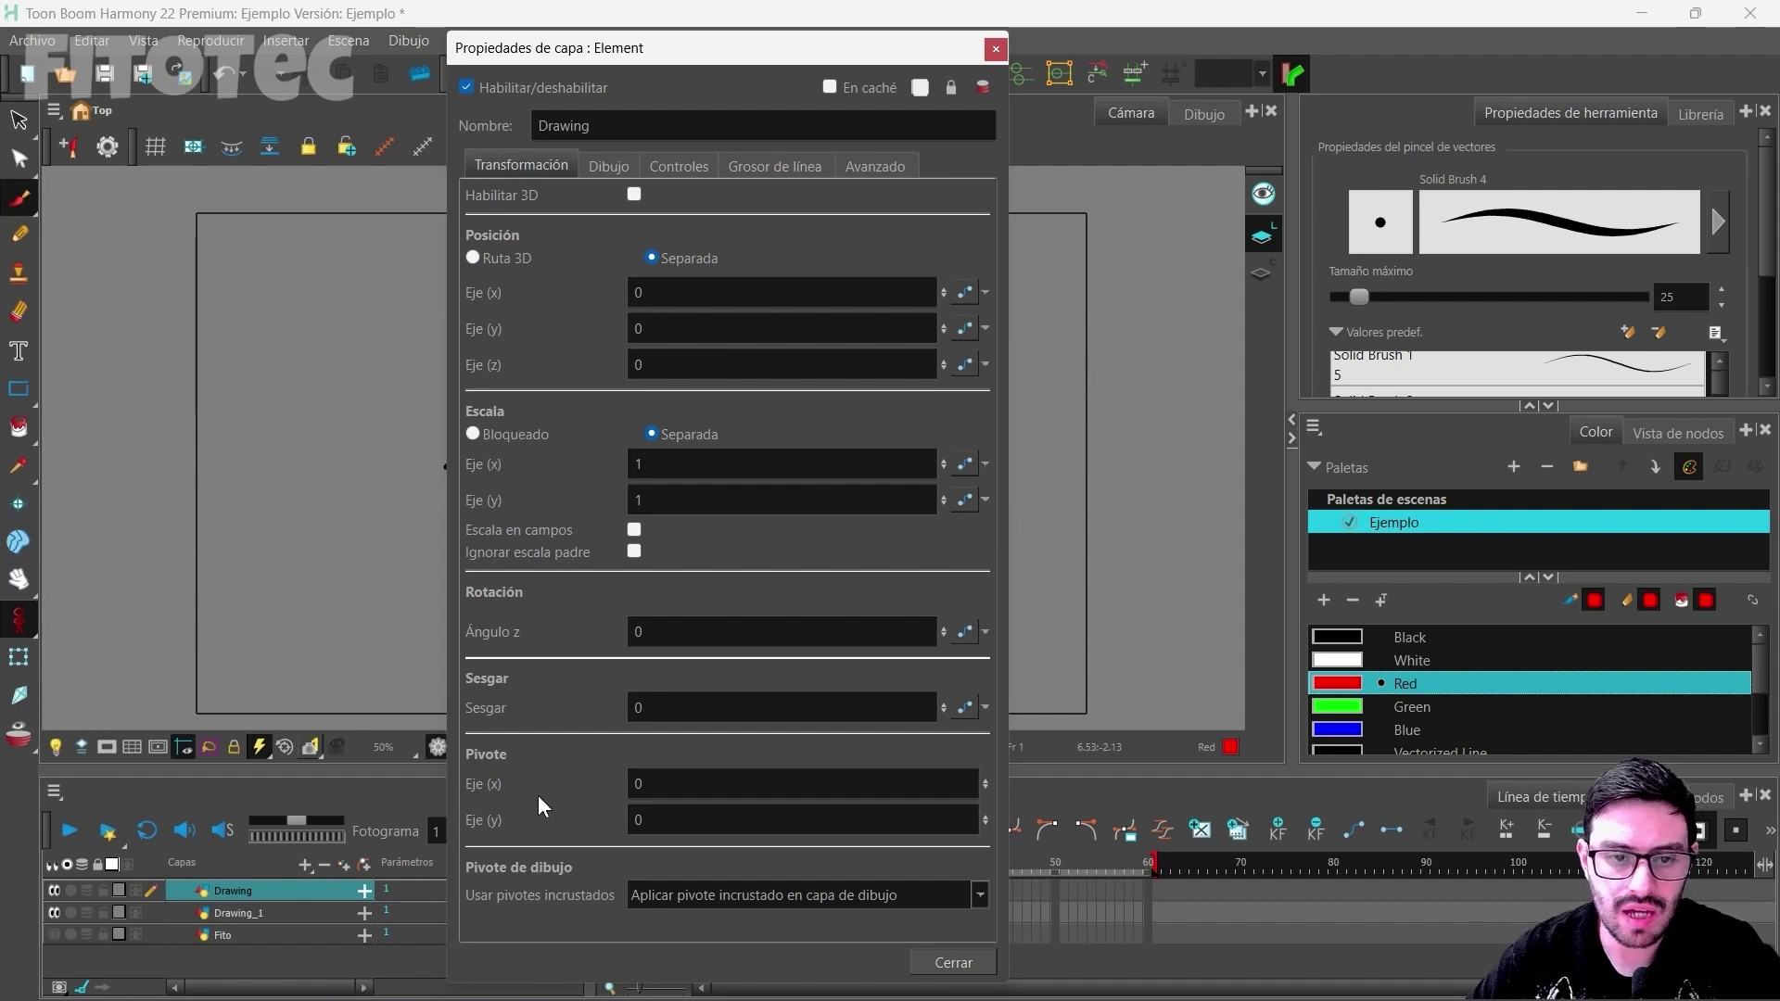
pyautogui.click(610, 167)
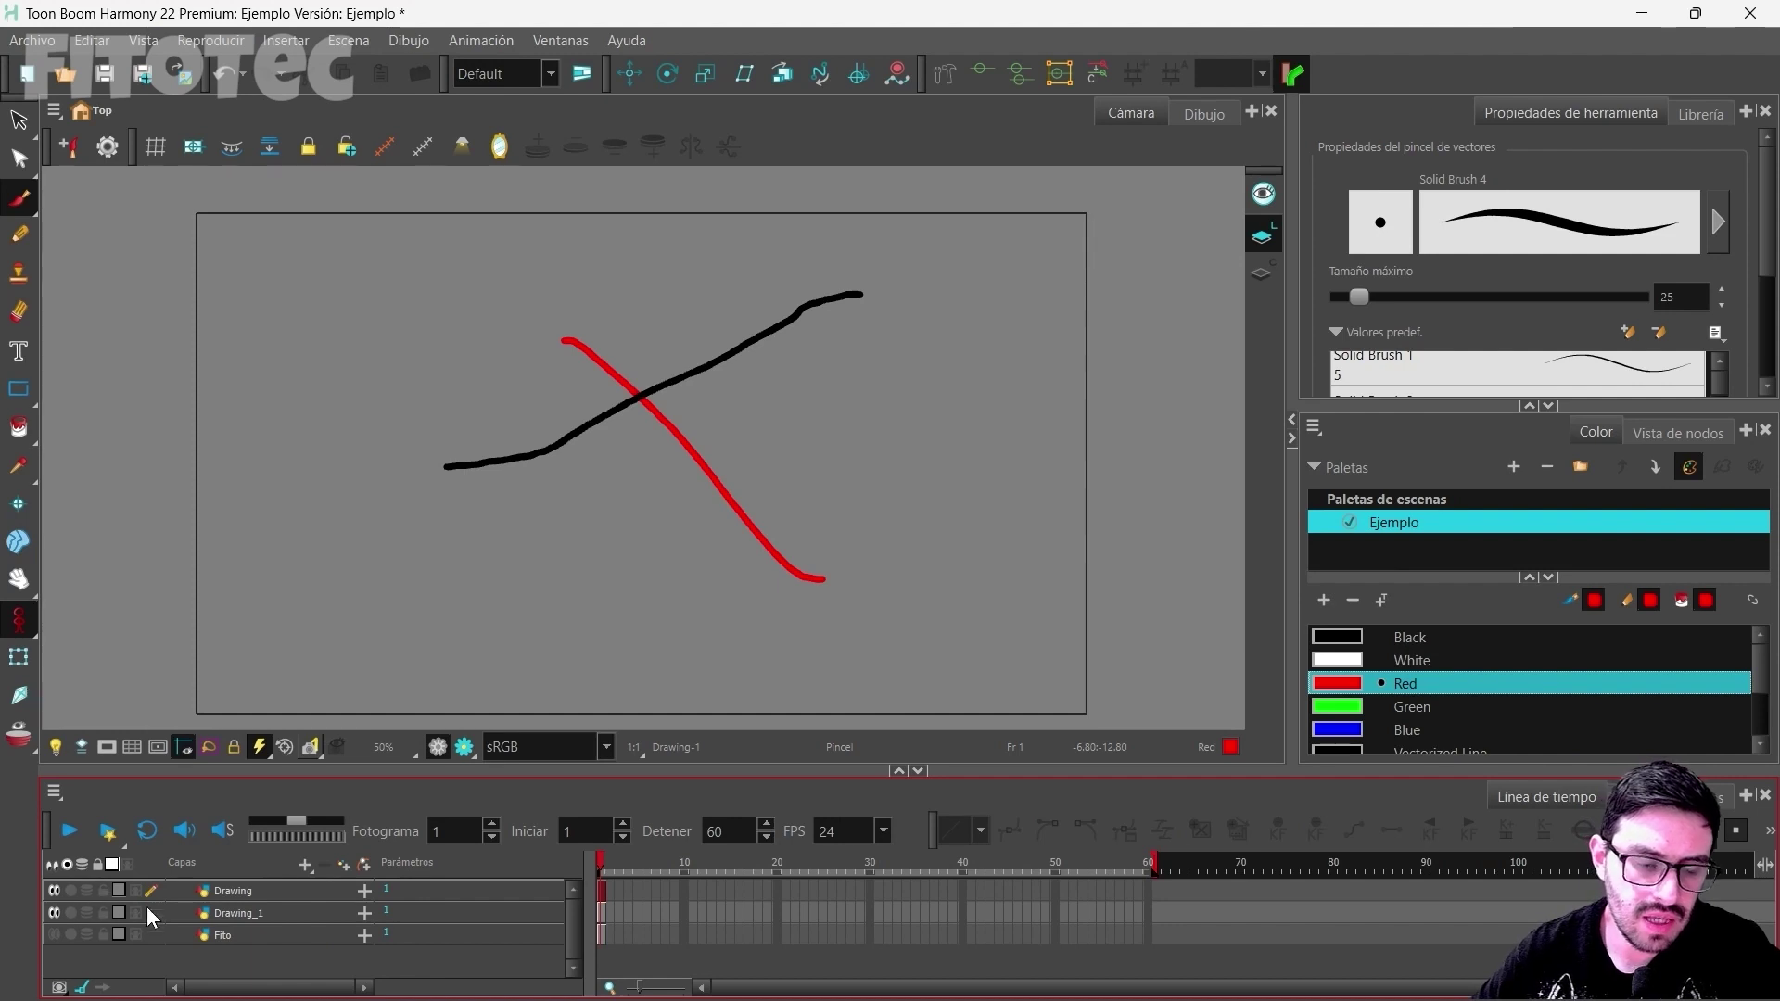
# Step: Hide the Drawing layer and show it again, twice
pyautogui.click(49, 892)
pyautogui.click(49, 892)
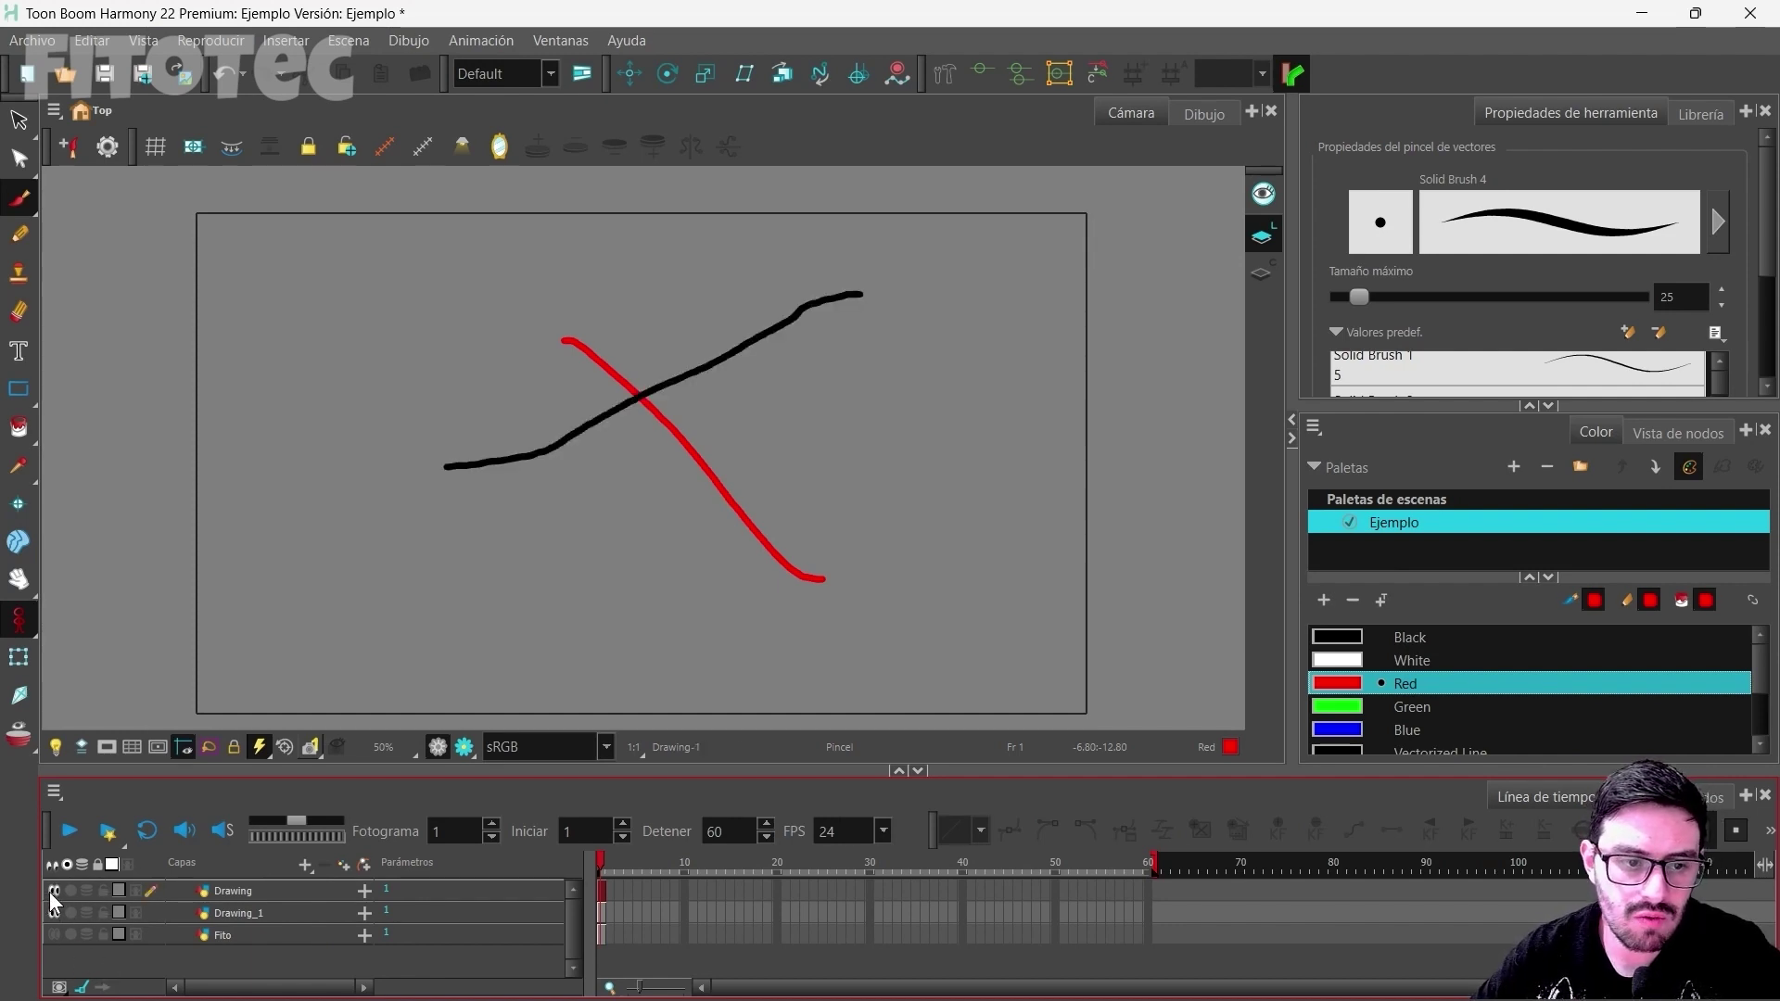
pyautogui.click(49, 892)
pyautogui.click(49, 892)
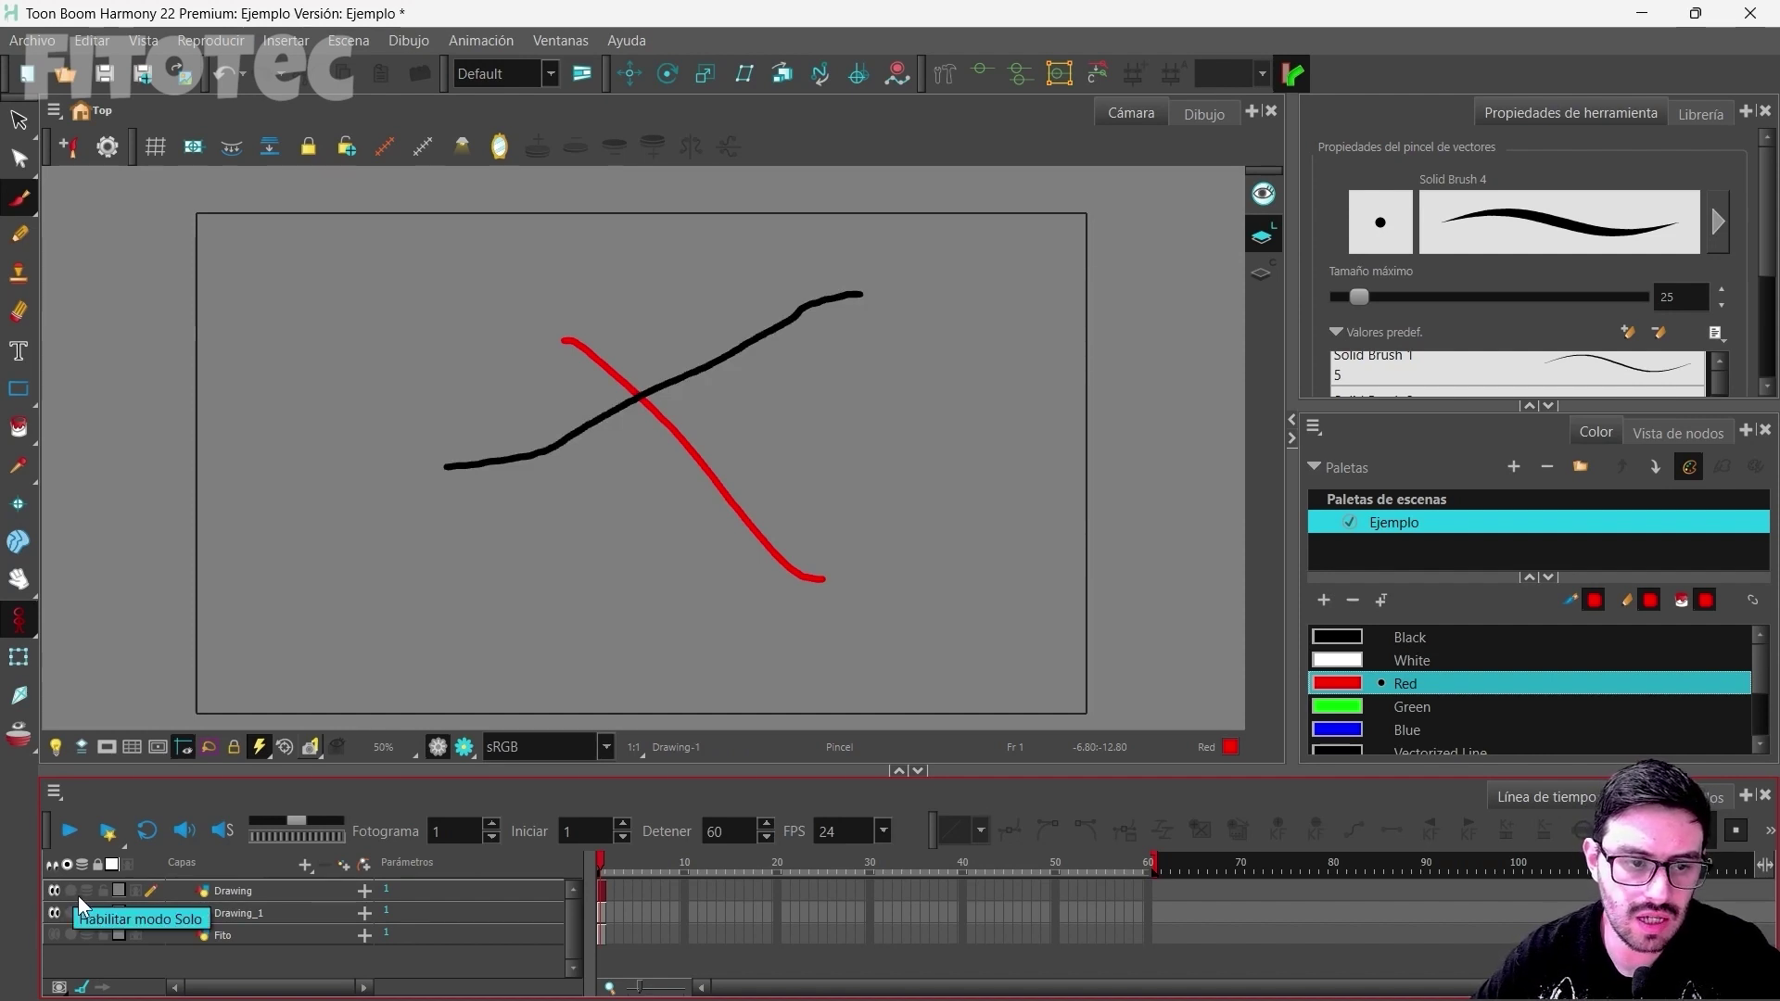
# Step: Enable solo mode on the Drawing and Fito layers and make Fito visible
pyautogui.click(72, 892)
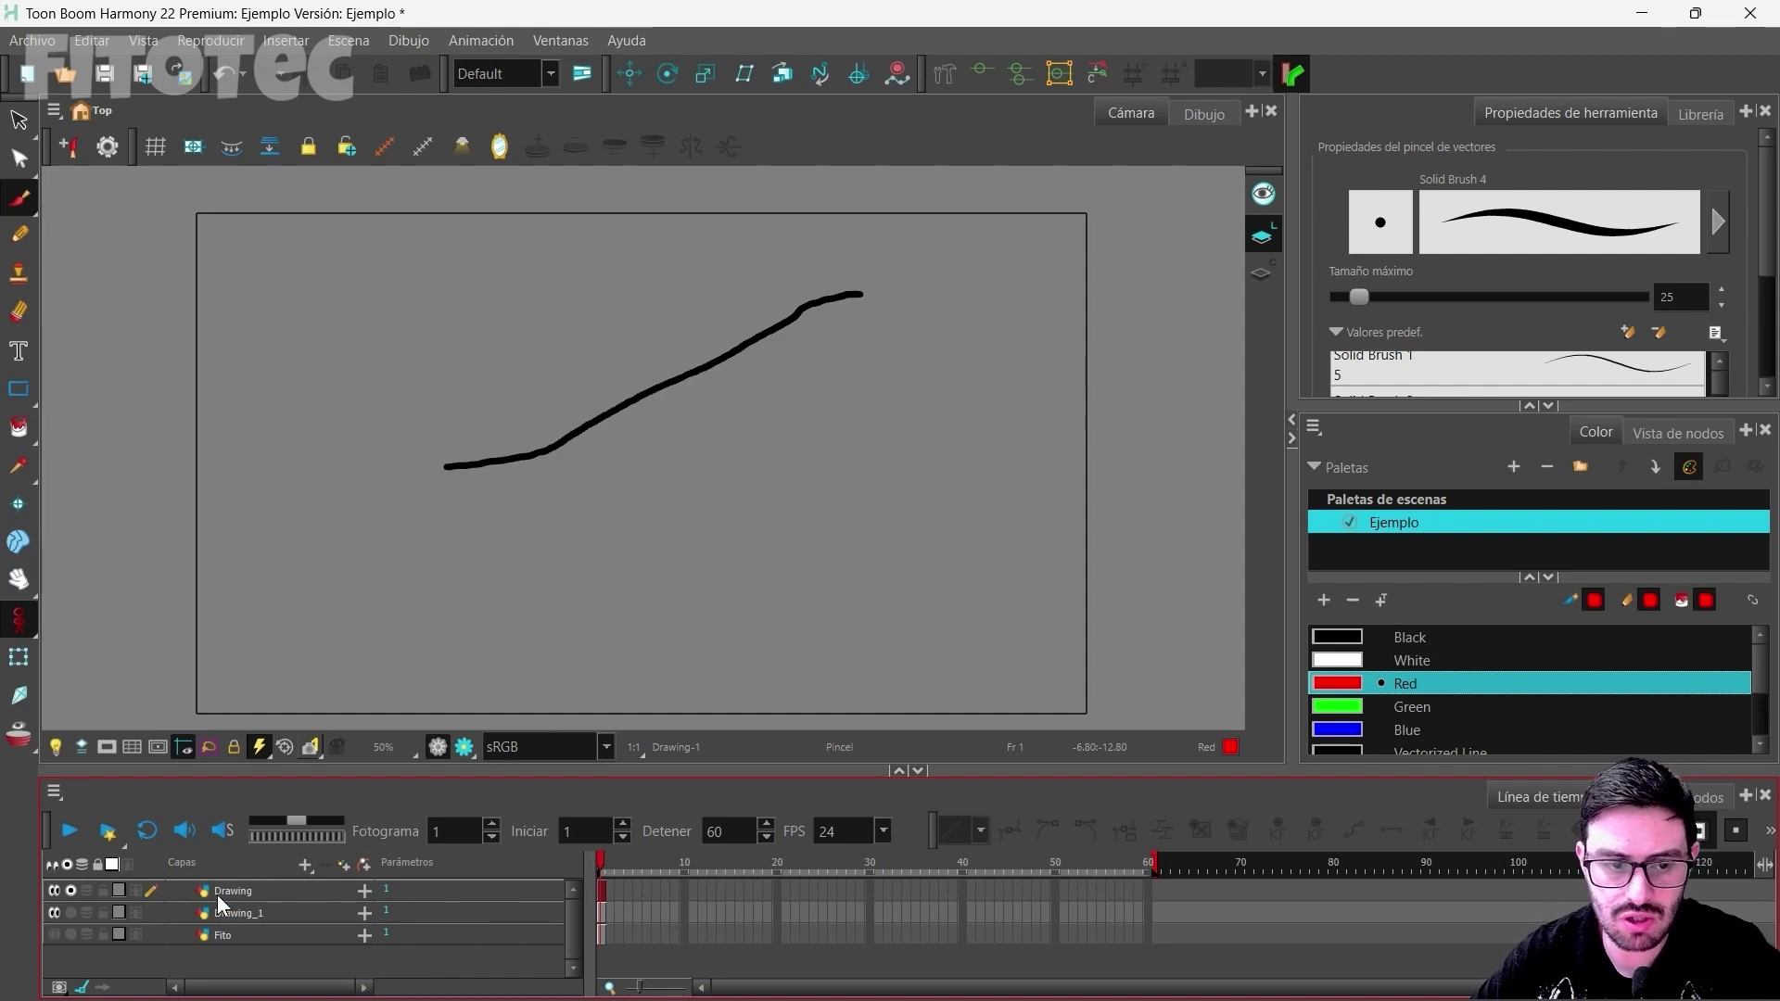
pyautogui.click(70, 935)
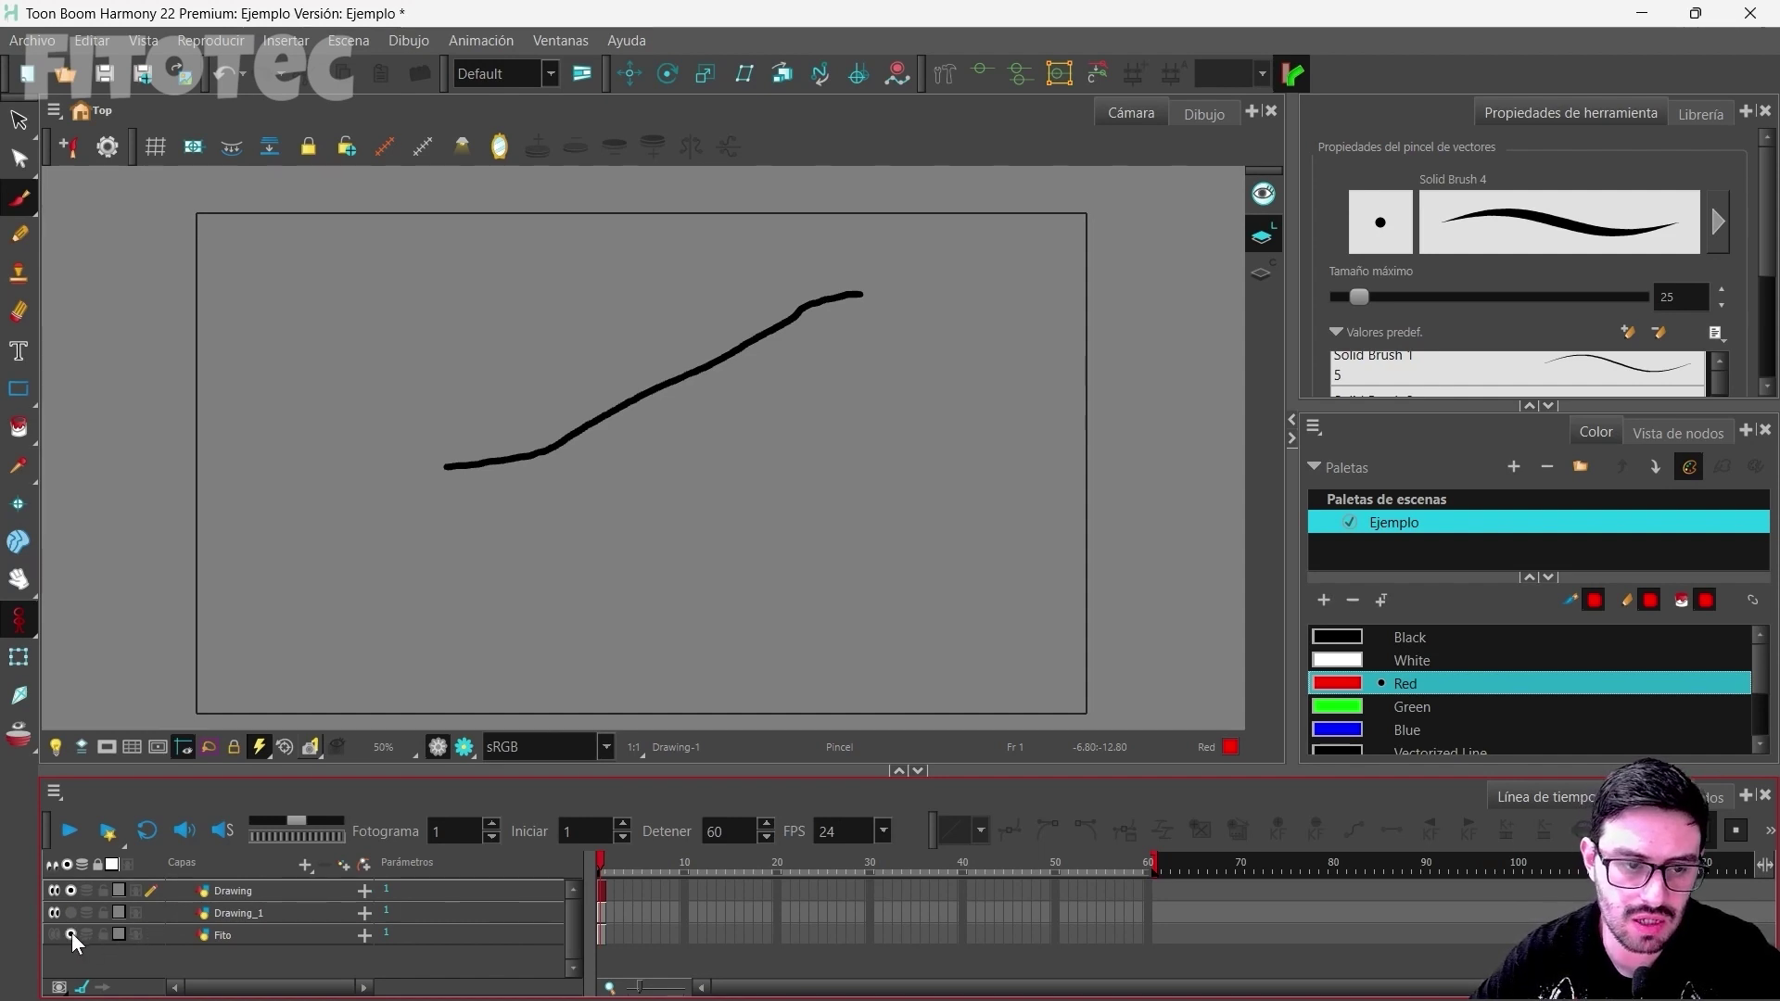
pyautogui.click(56, 934)
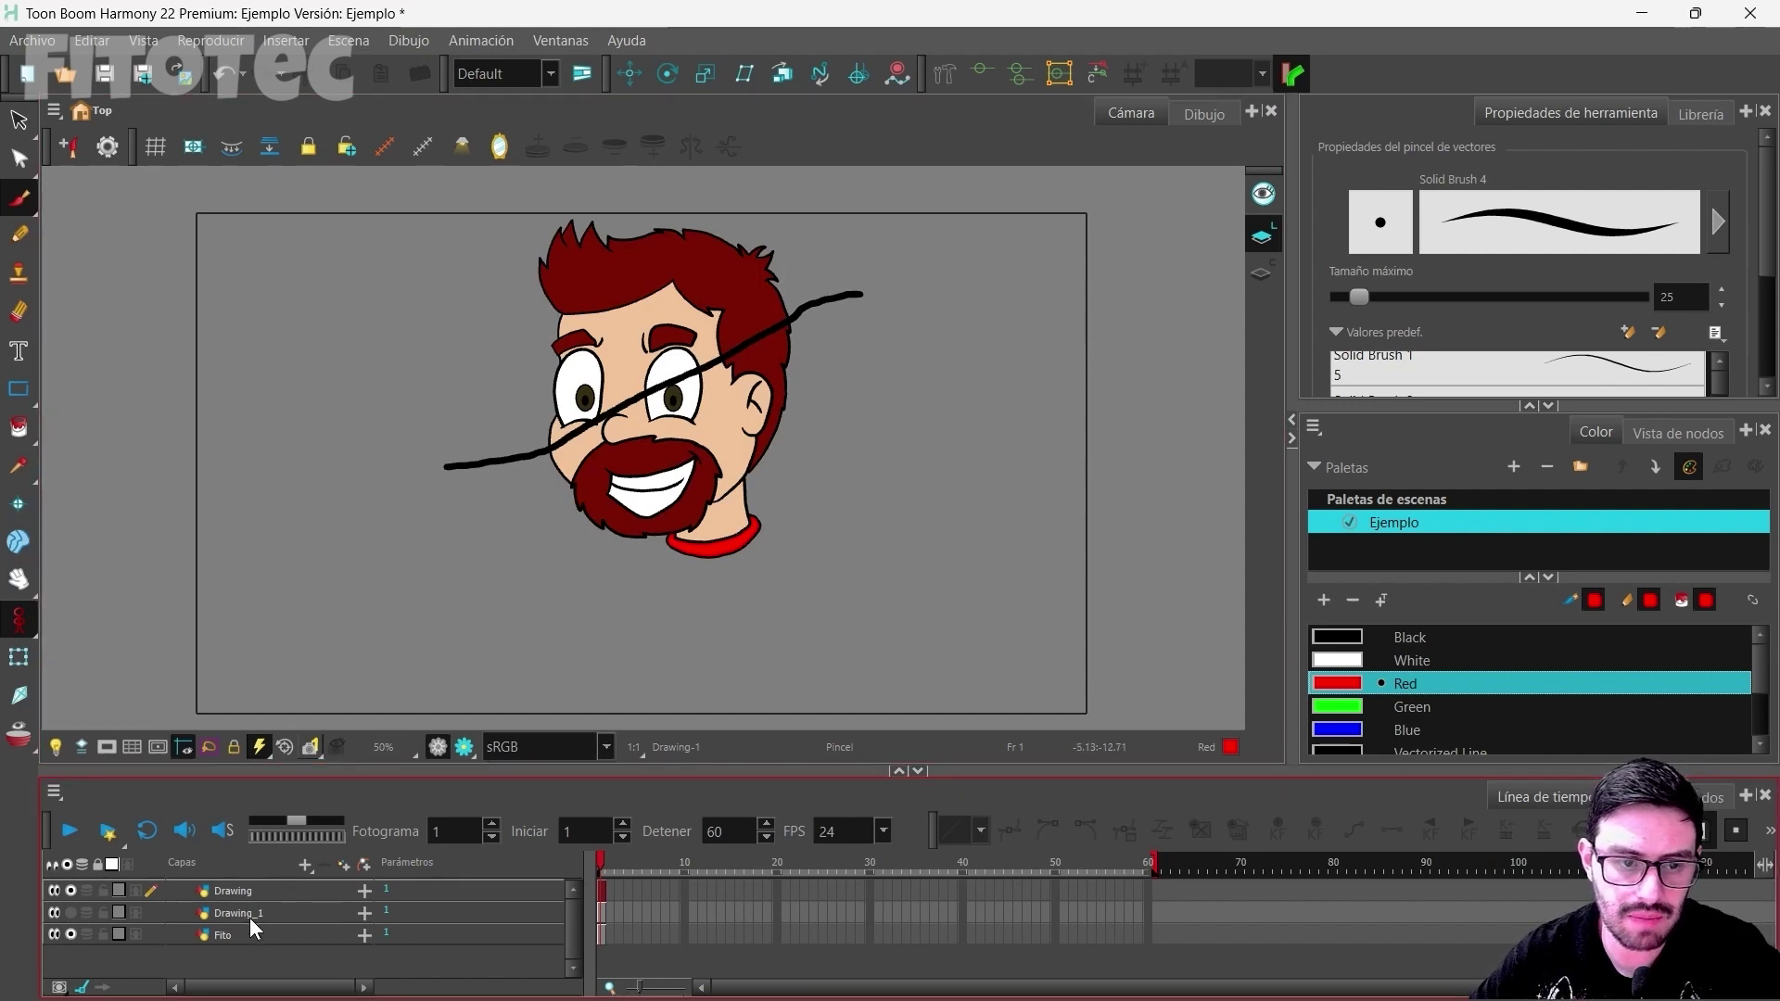
# Step: Disable solo mode on the Fito and Drawing layers and hide Fito again
pyautogui.click(70, 933)
pyautogui.click(71, 890)
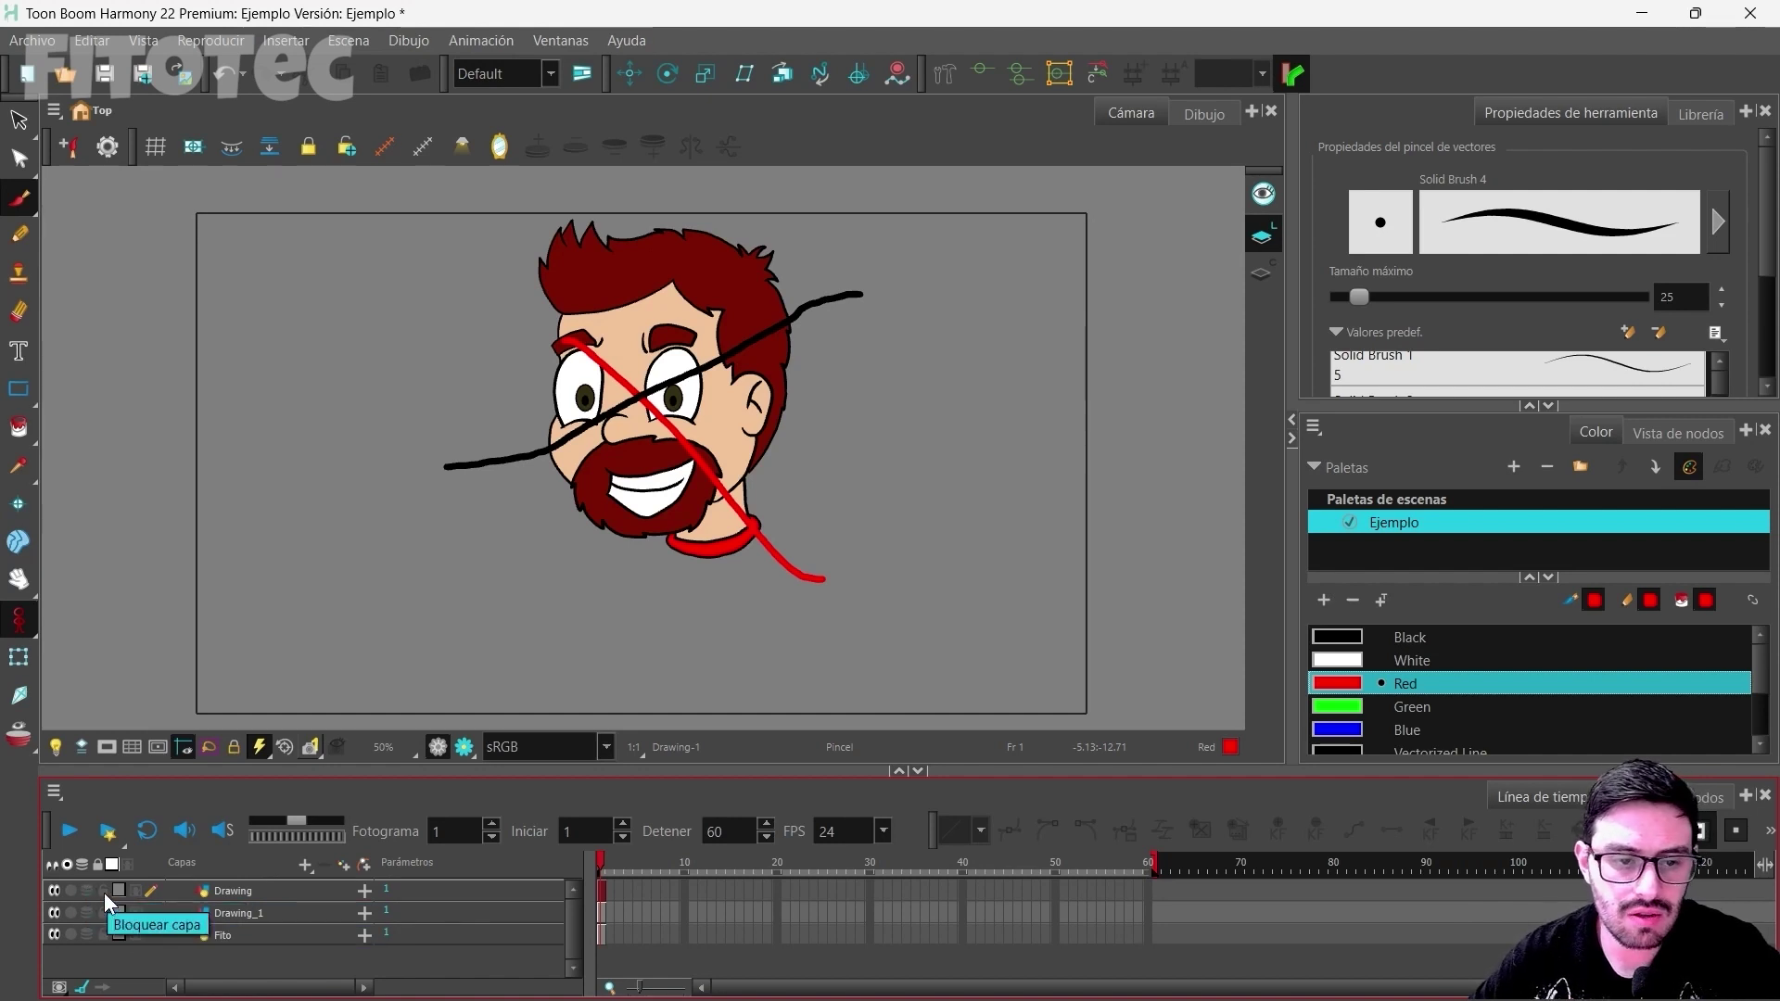
pyautogui.click(54, 935)
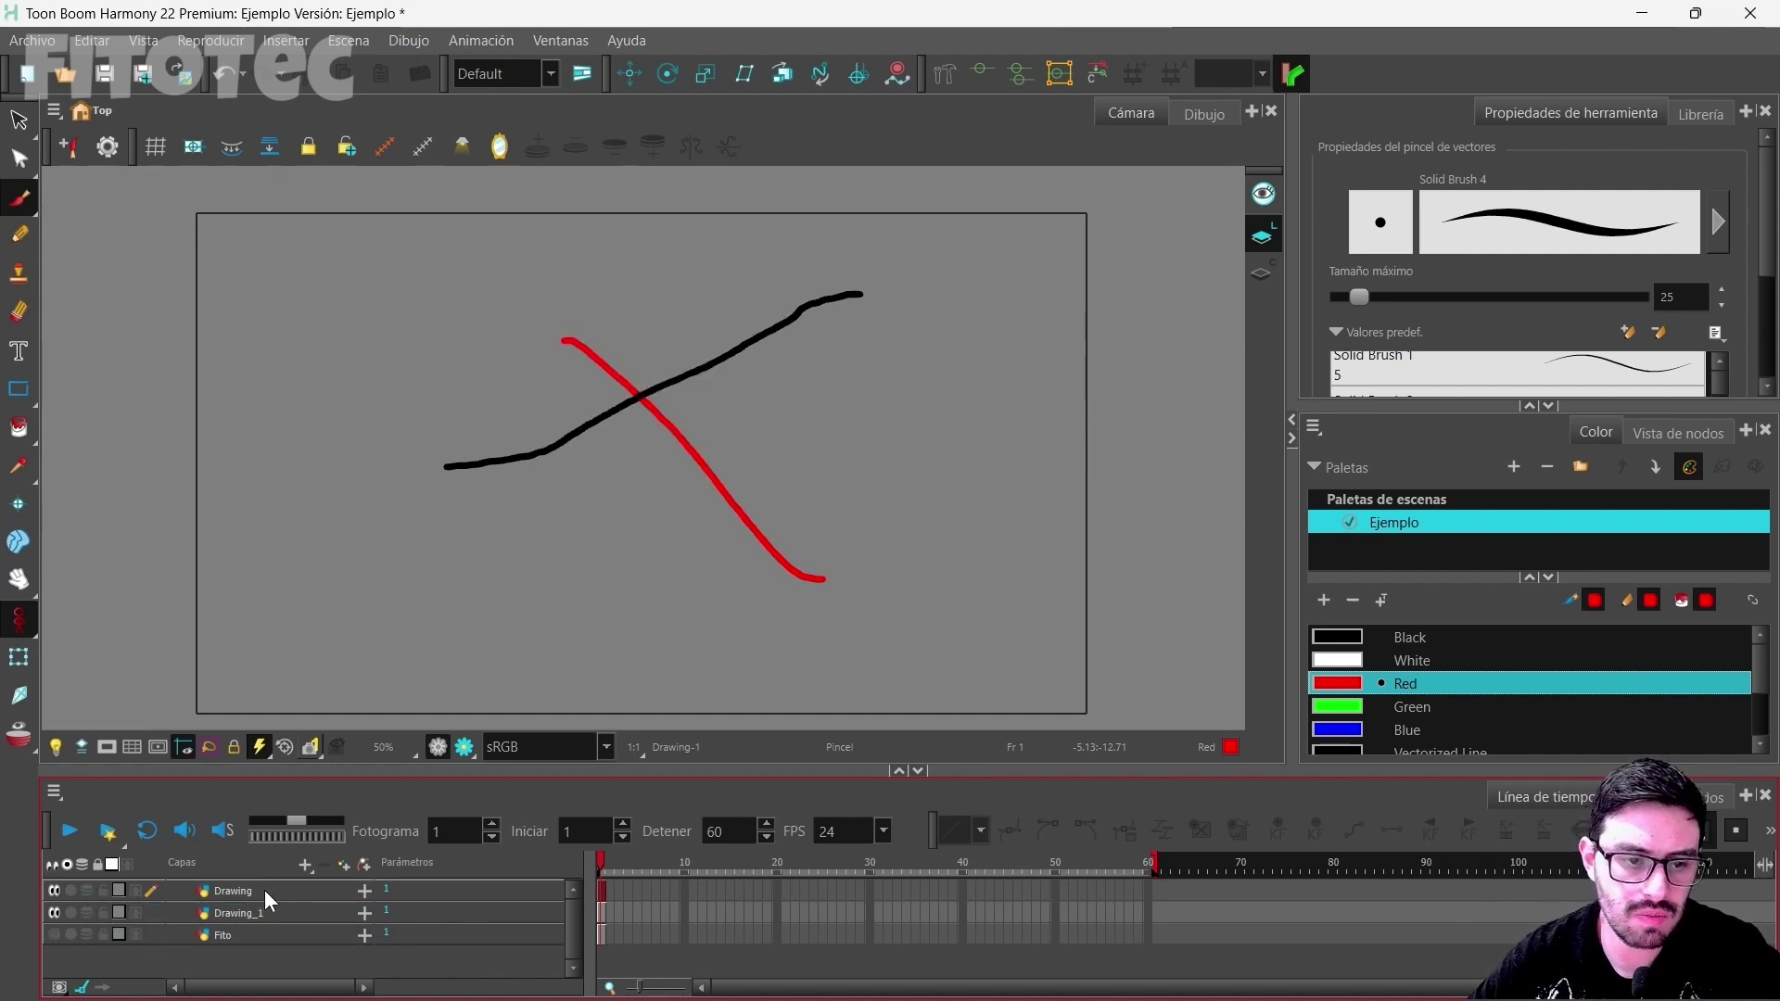
# Step: Lock the Drawing layer to test drawing protection, and unlock it again
pyautogui.click(264, 890)
pyautogui.click(101, 890)
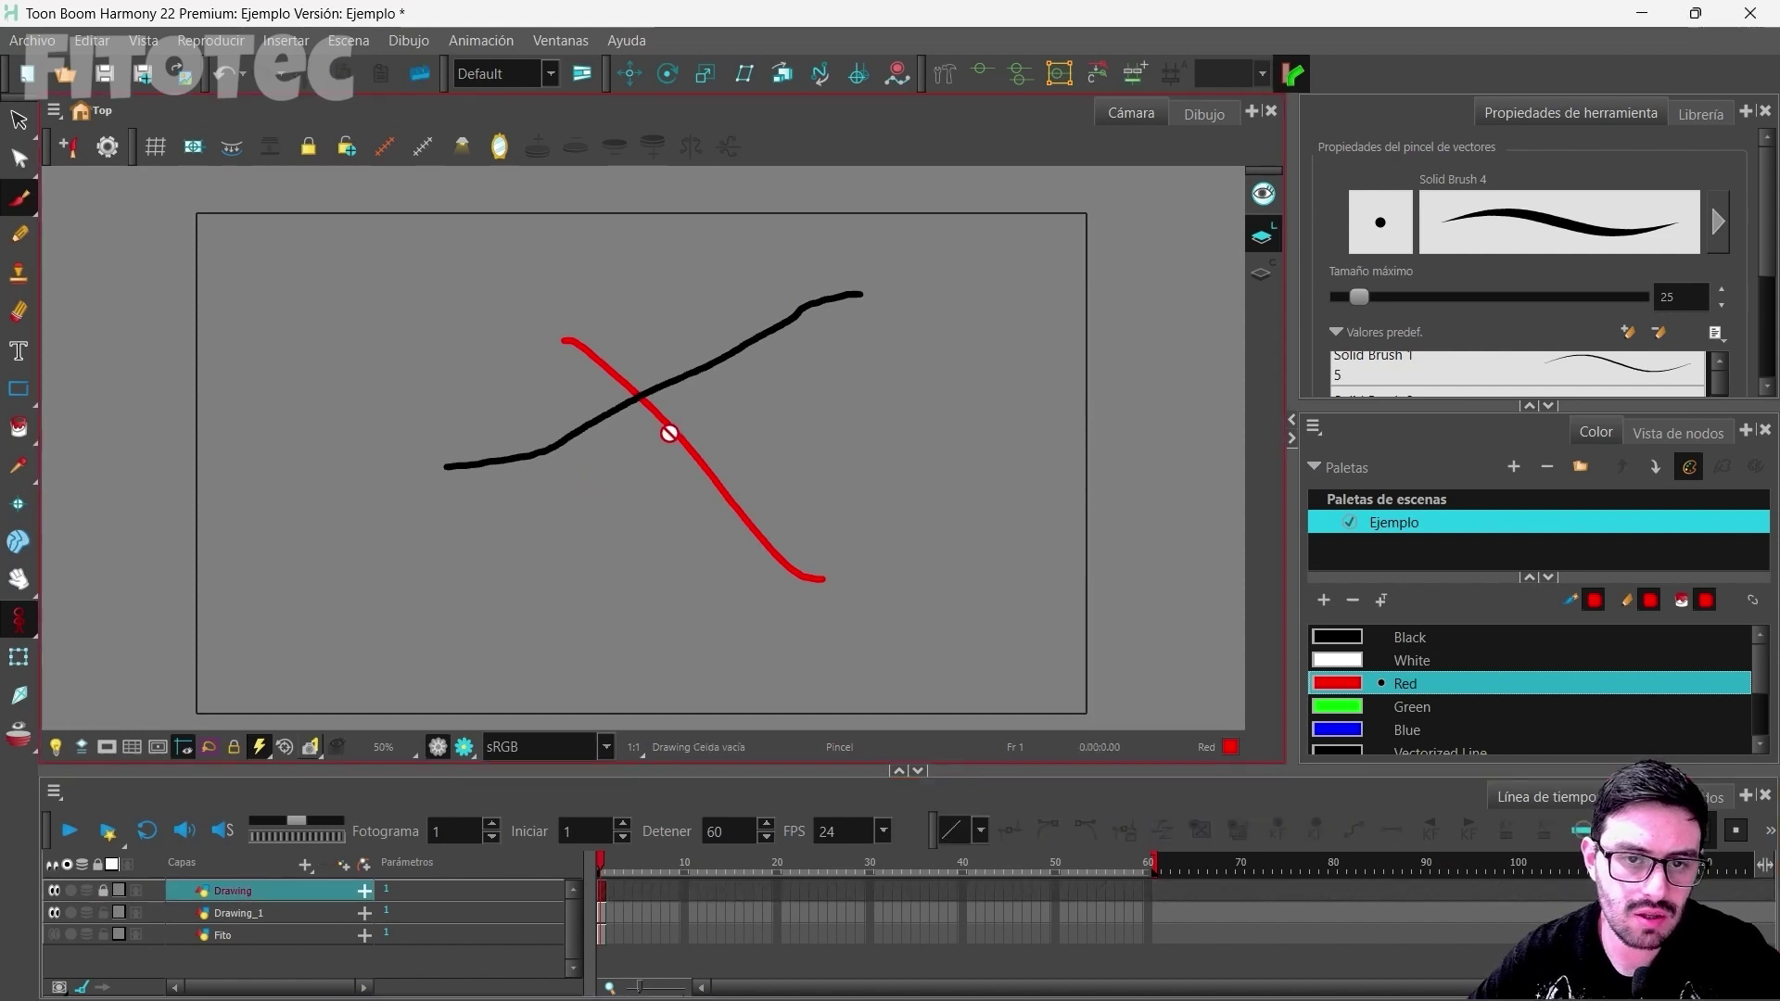
pyautogui.click(99, 891)
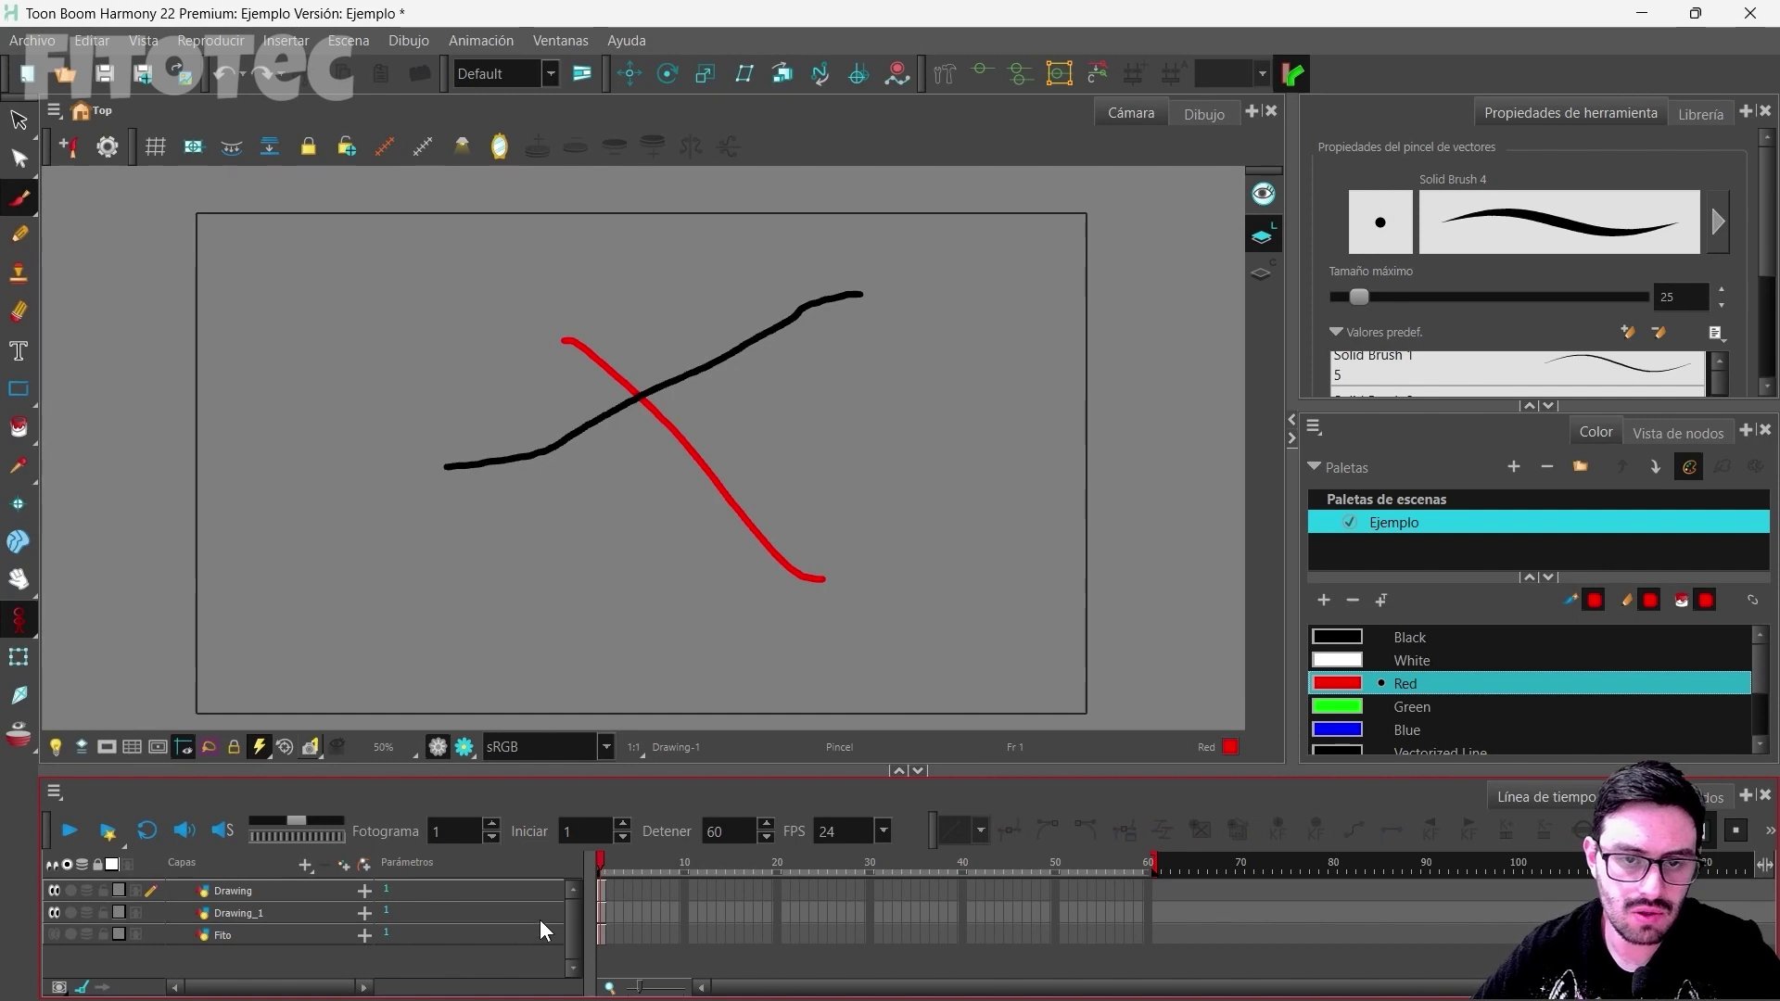
# Step: Delete the black stroke's drawing from frame 1 of the Drawing layer
pyautogui.click(256, 895)
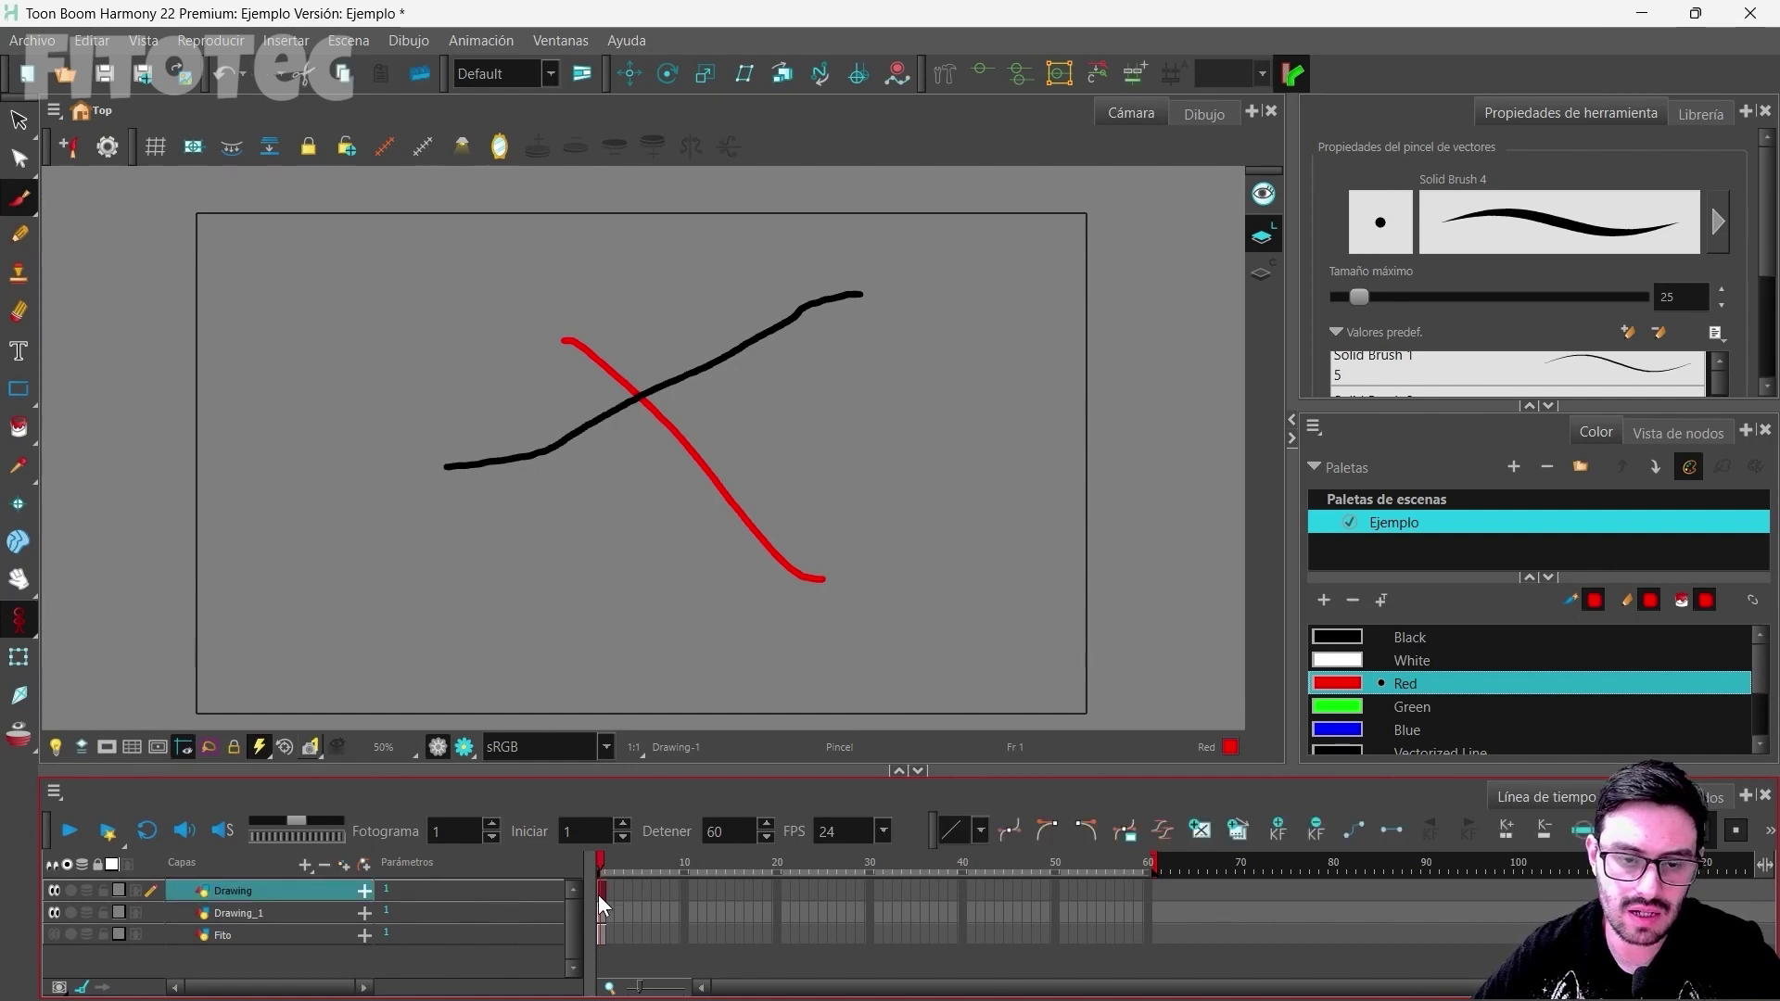
pyautogui.press('Delete')
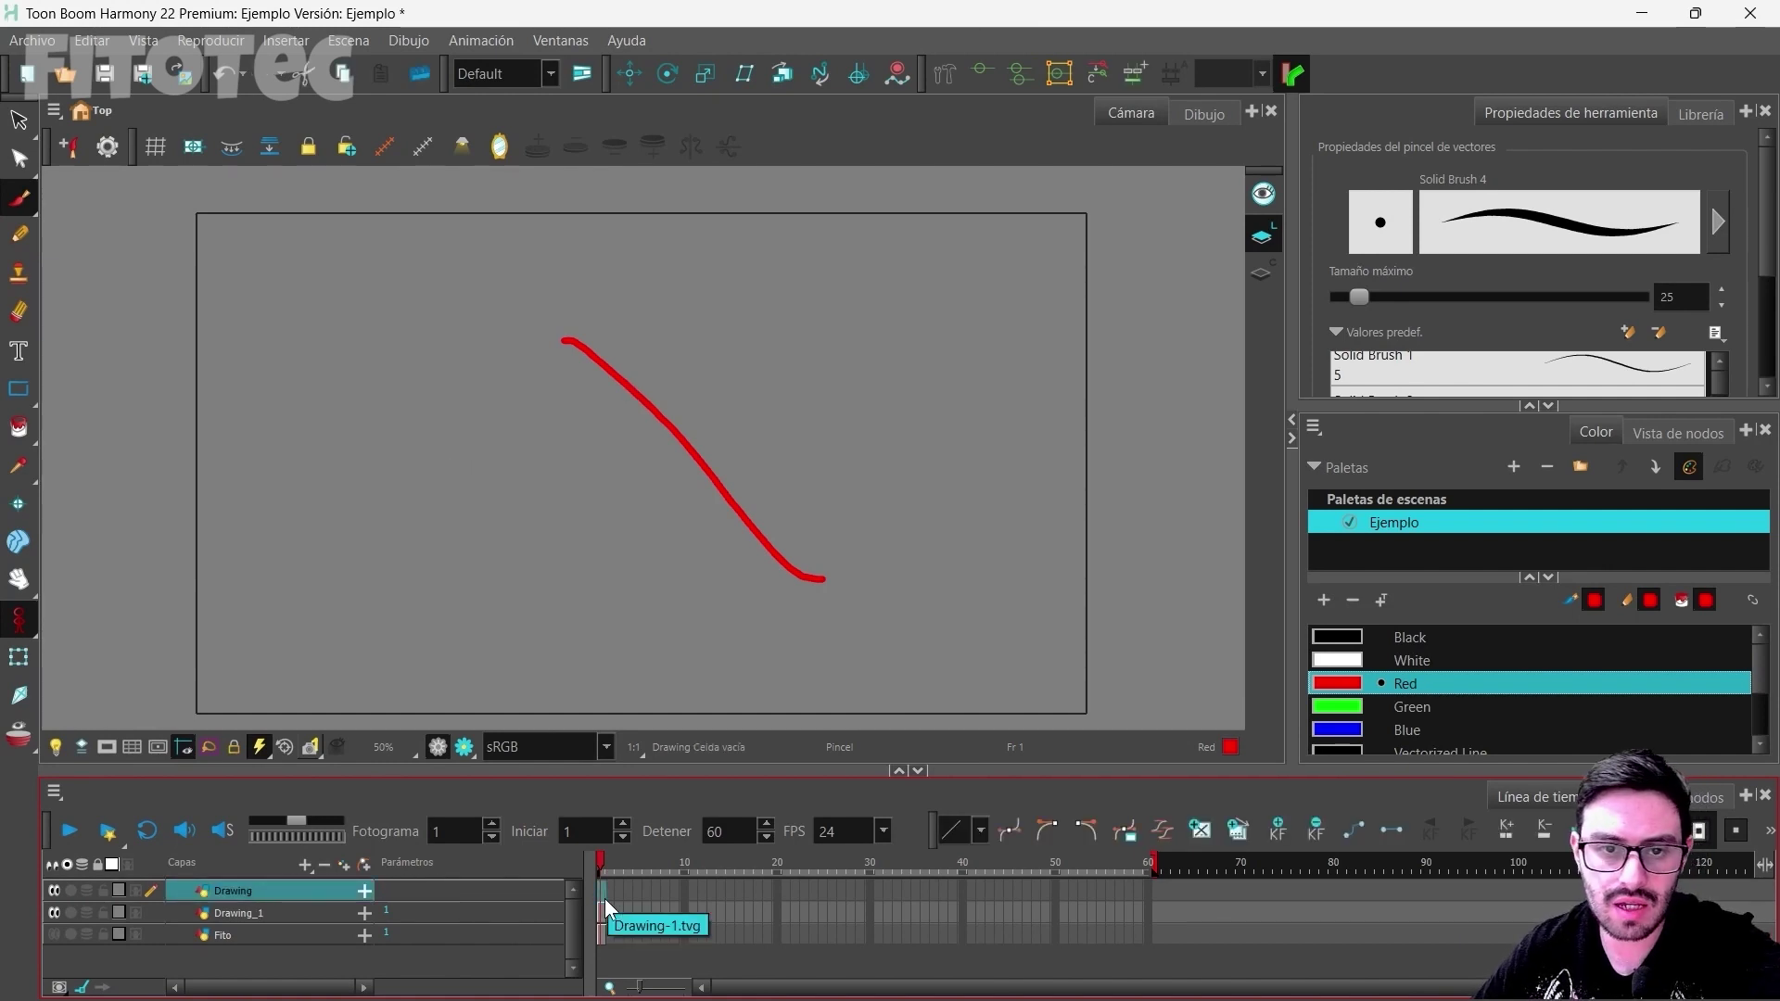
# Step: Delete the Drawing and Drawing_1 layers together, keeping the Fito layer
pyautogui.click(277, 918)
pyautogui.click(288, 899)
pyautogui.keyDown('shift'); pyautogui.click(266, 915); pyautogui.keyUp('shift')
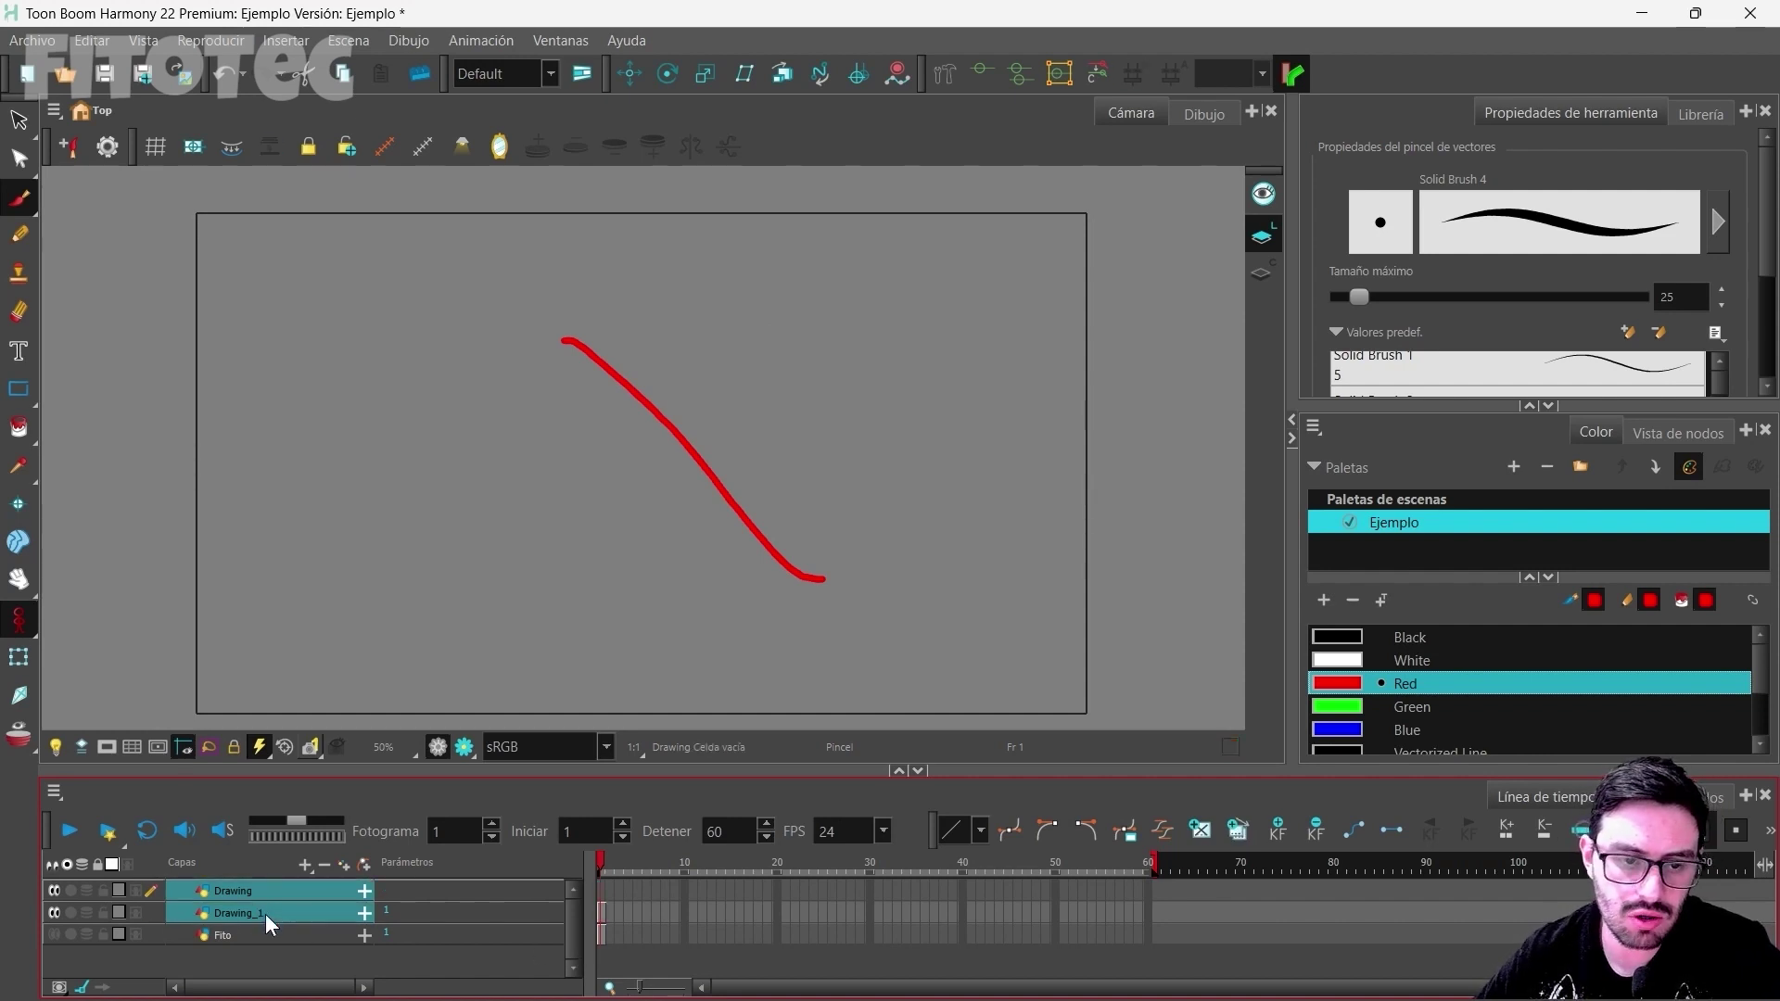
pyautogui.click(323, 865)
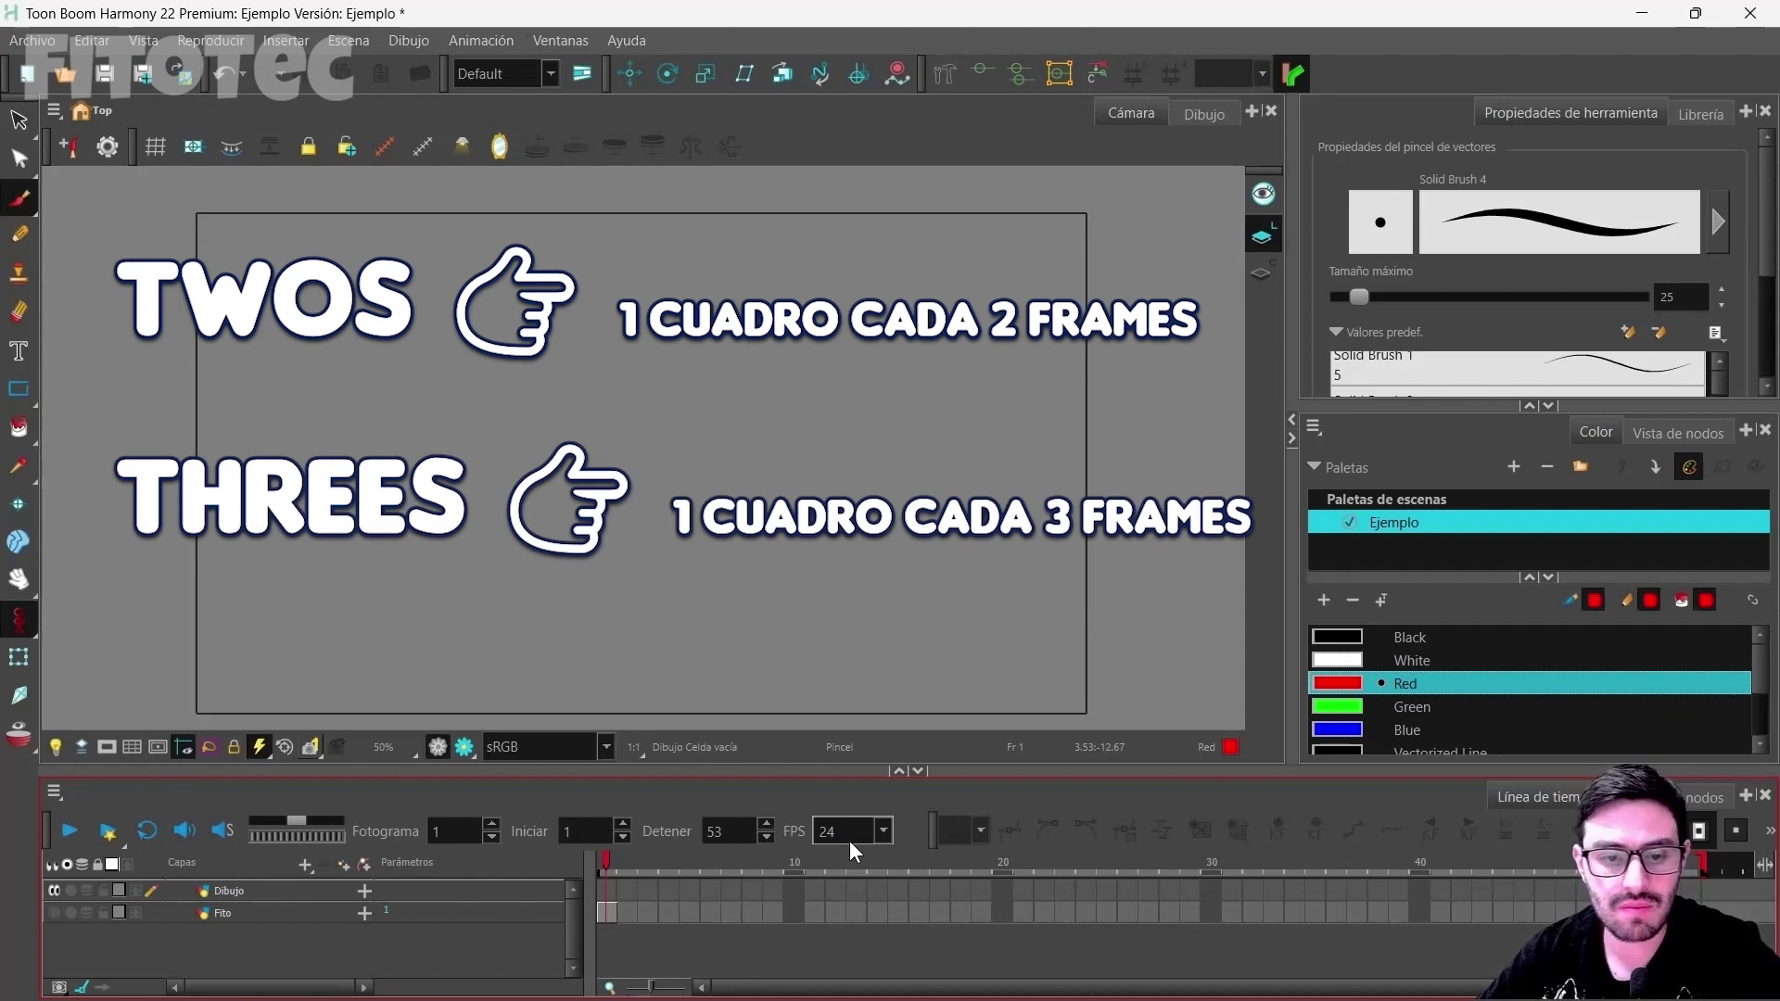
# Step: Draw a gently curved red stroke across the canvas on frame 1 of the Dibujo layer
pyautogui.click(254, 892)
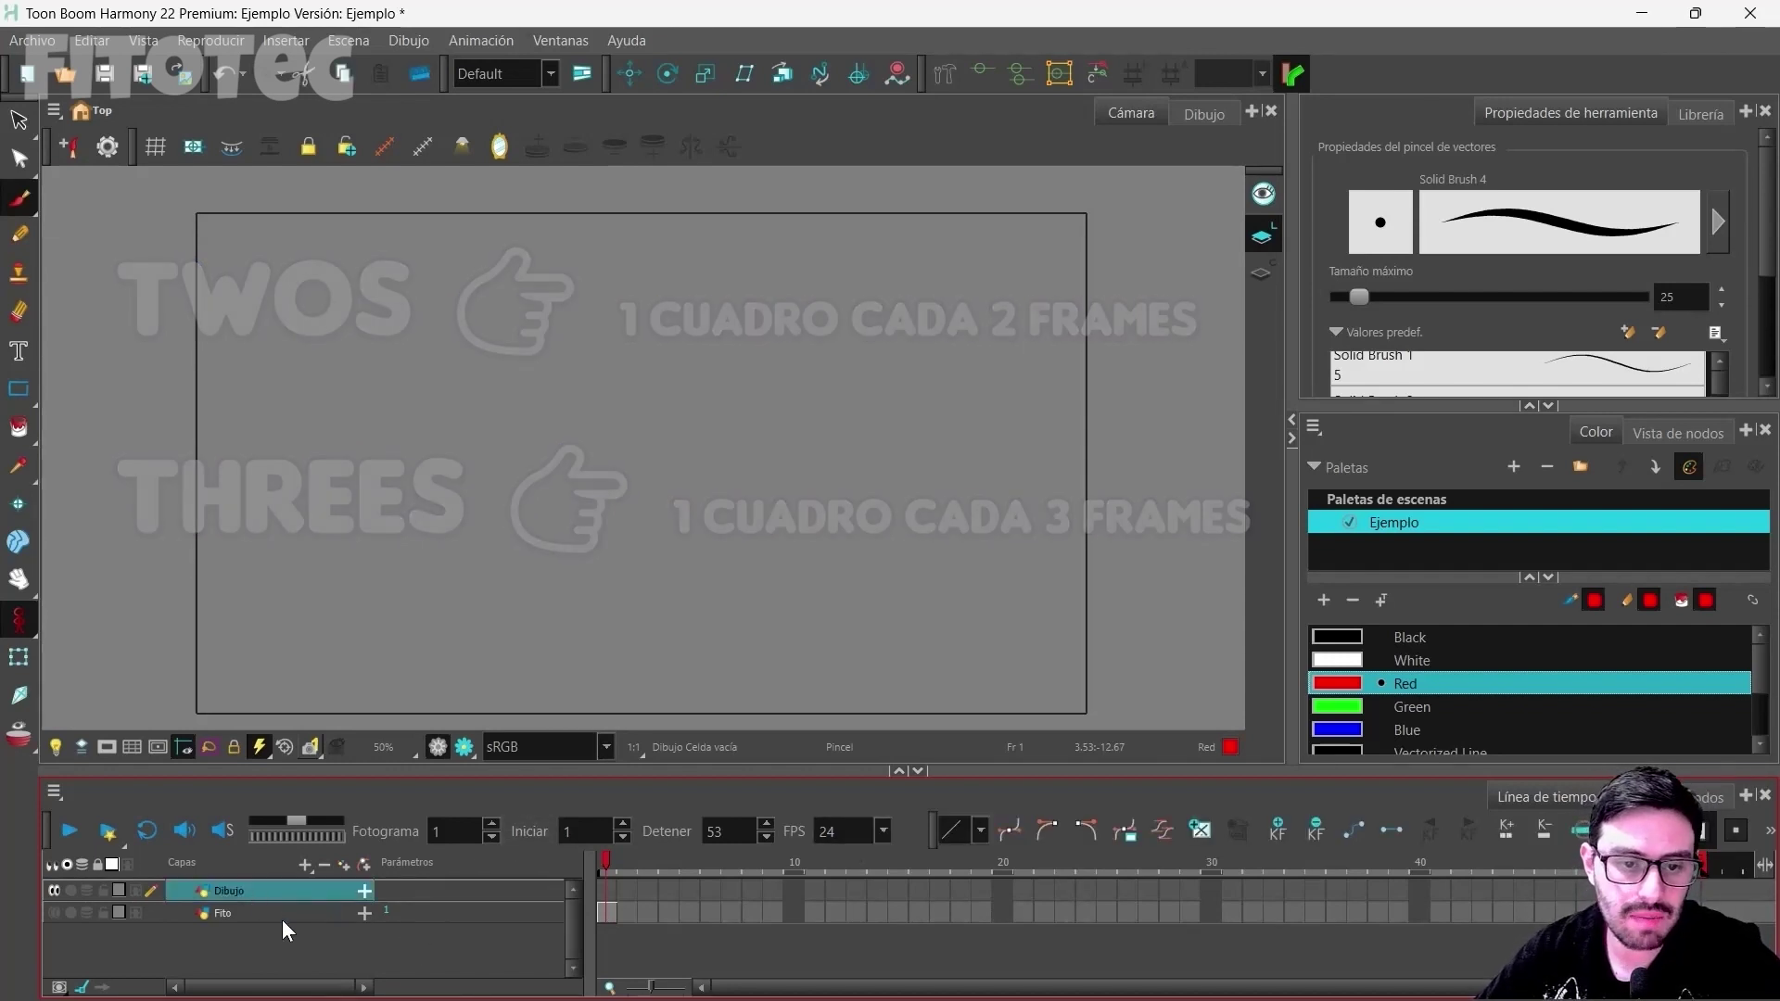
pyautogui.click(606, 891)
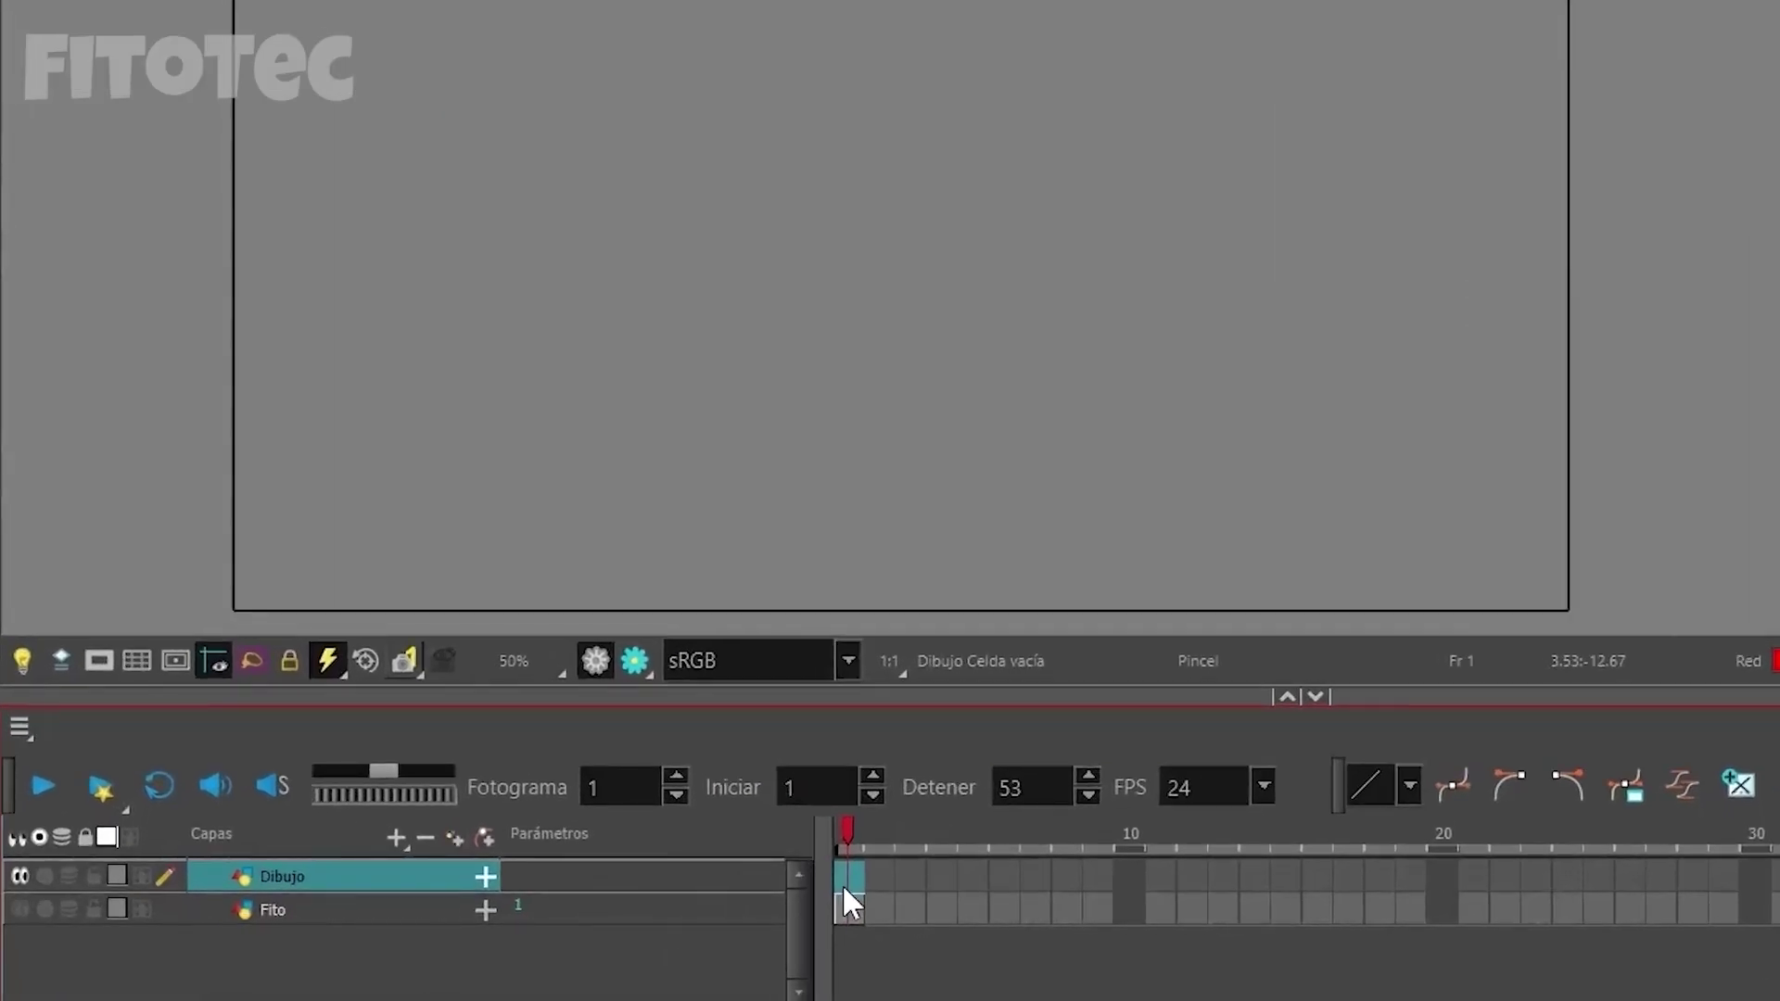
pyautogui.moveTo(1243, 2); pyautogui.dragTo(464, 153)
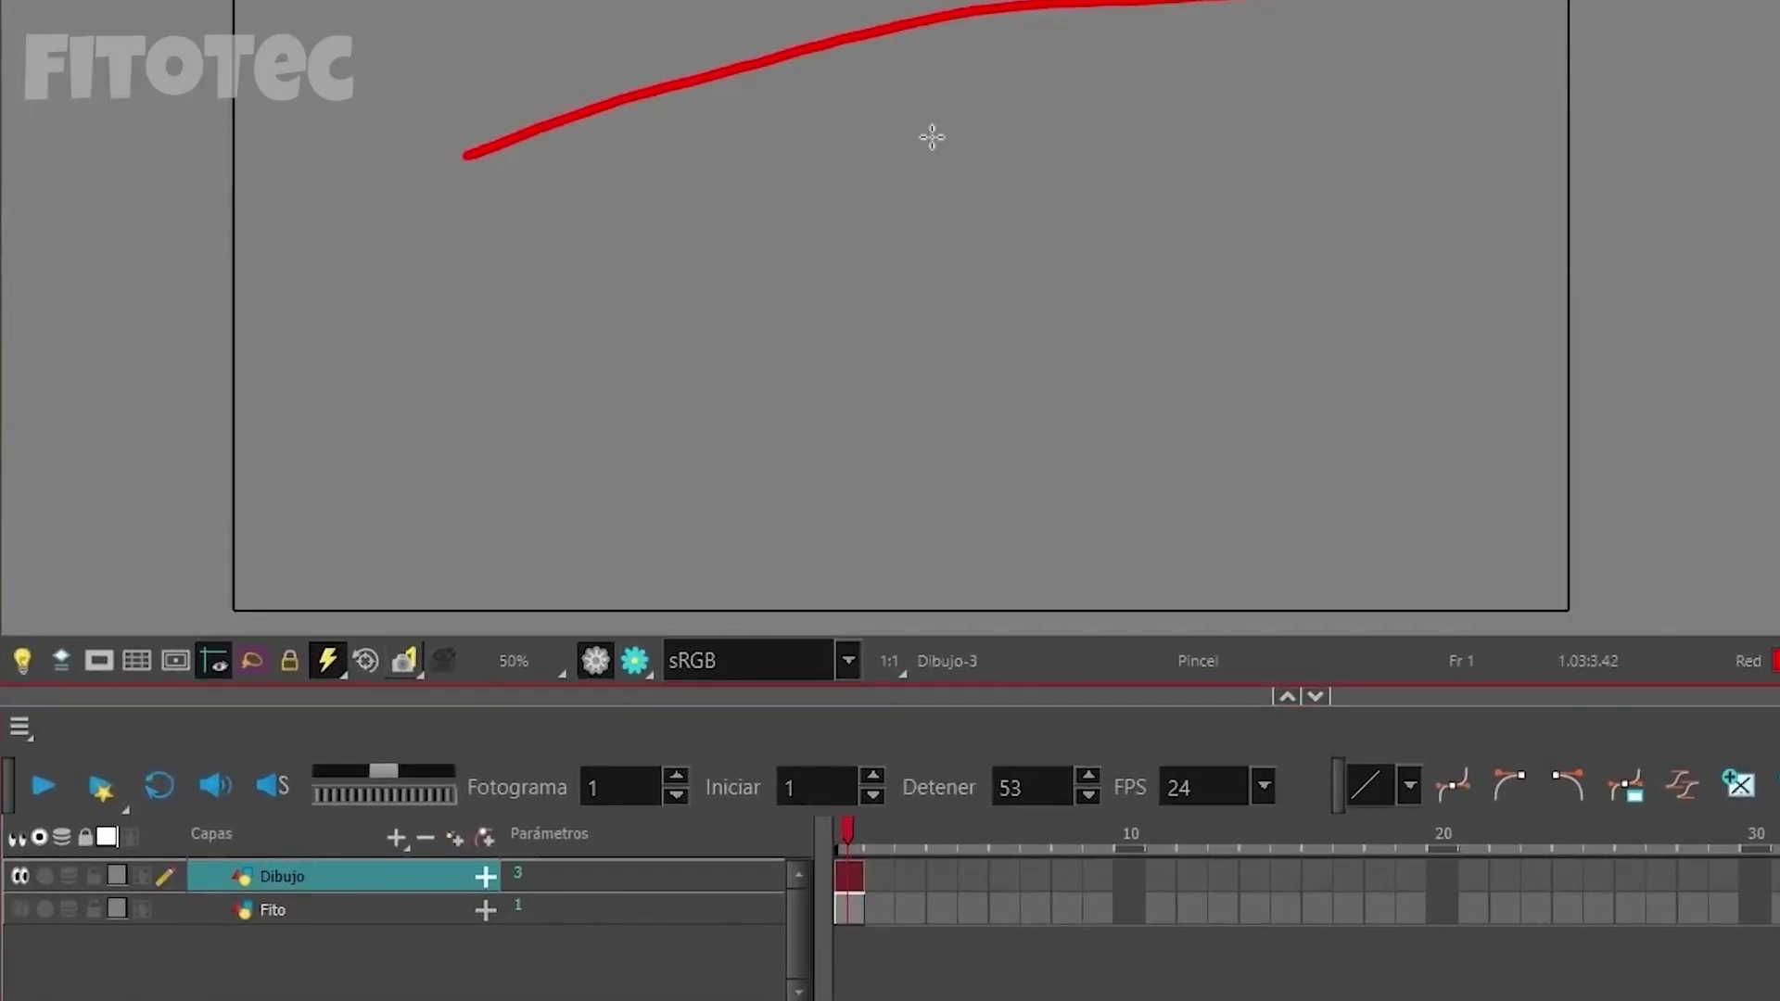
# Step: Extend the exposure of the Dibujo layer's first drawing up to frame 25
pyautogui.click(848, 907)
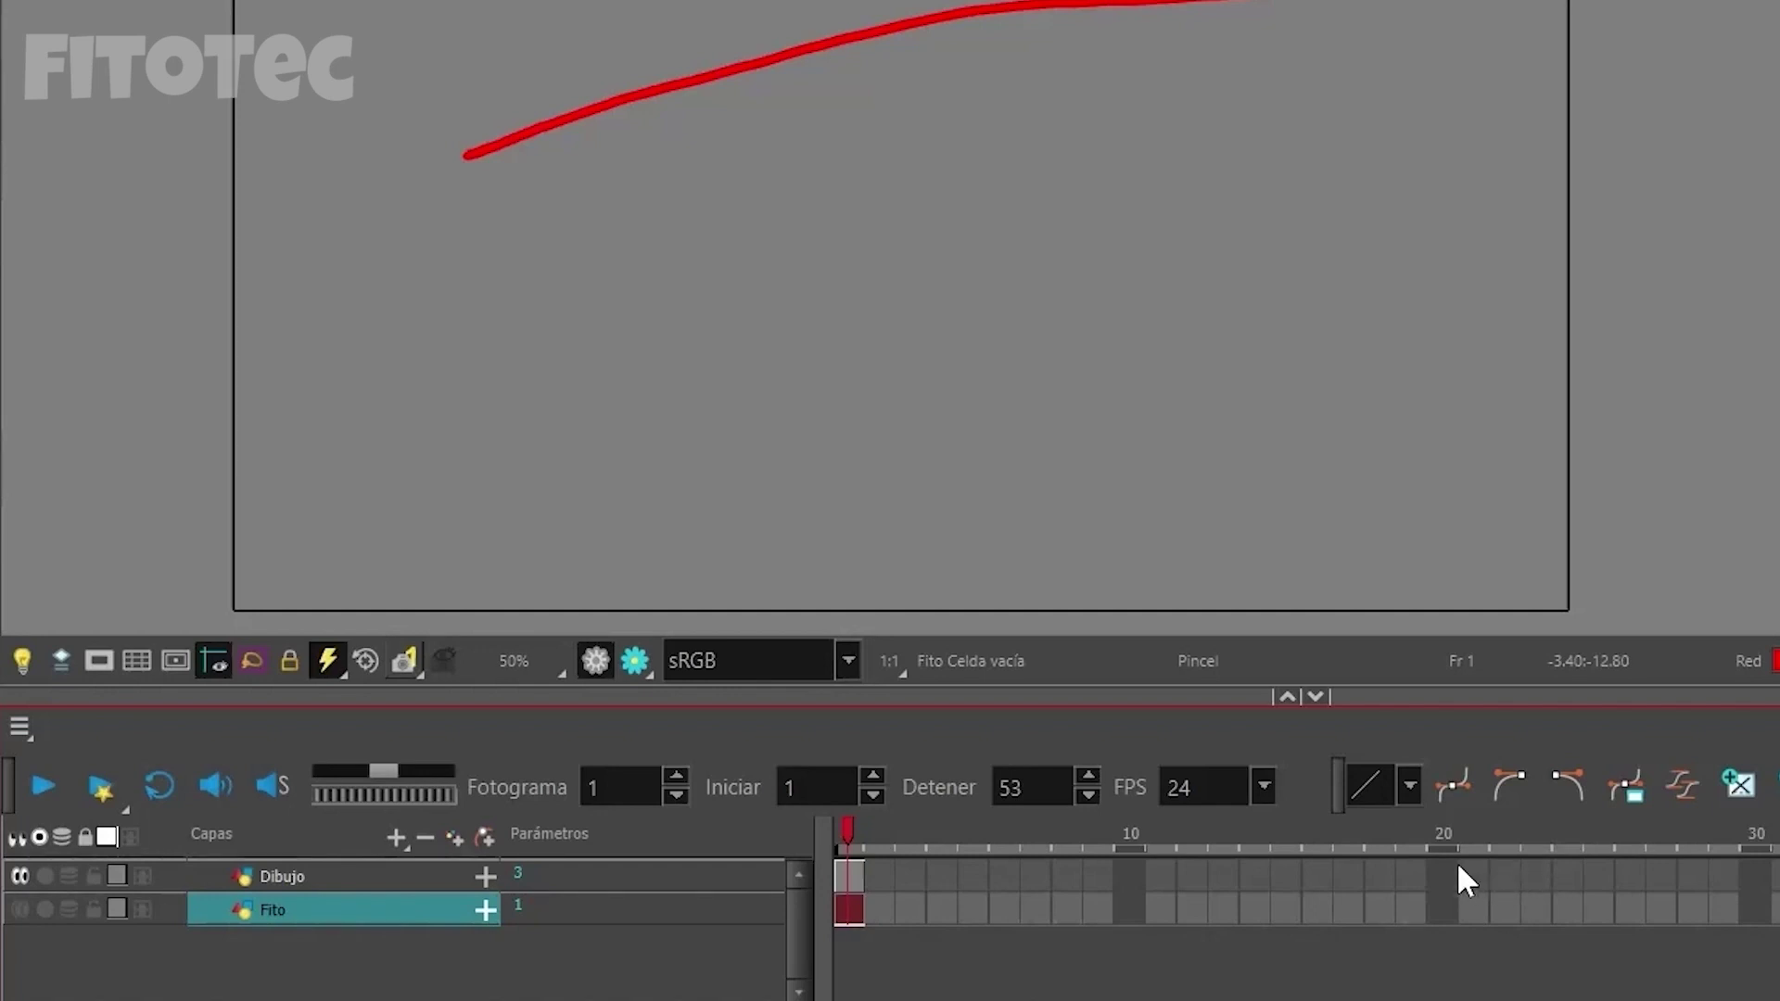
pyautogui.click(1589, 876)
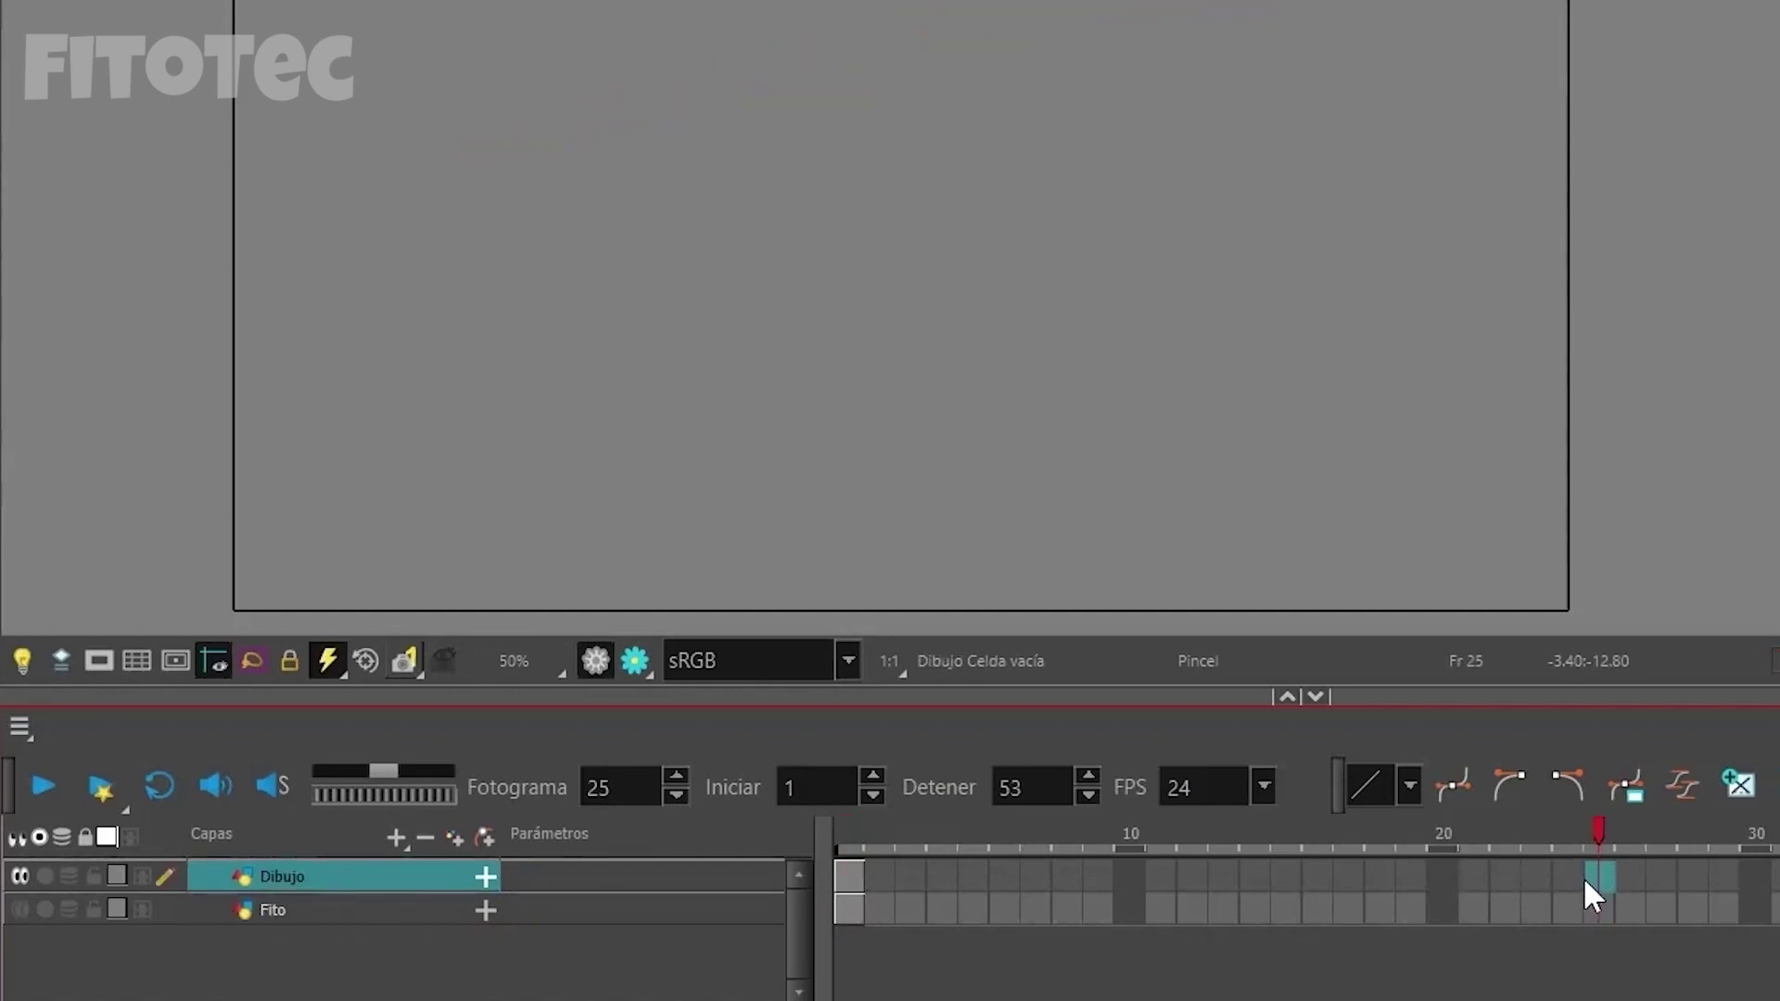
pyautogui.press('F5')
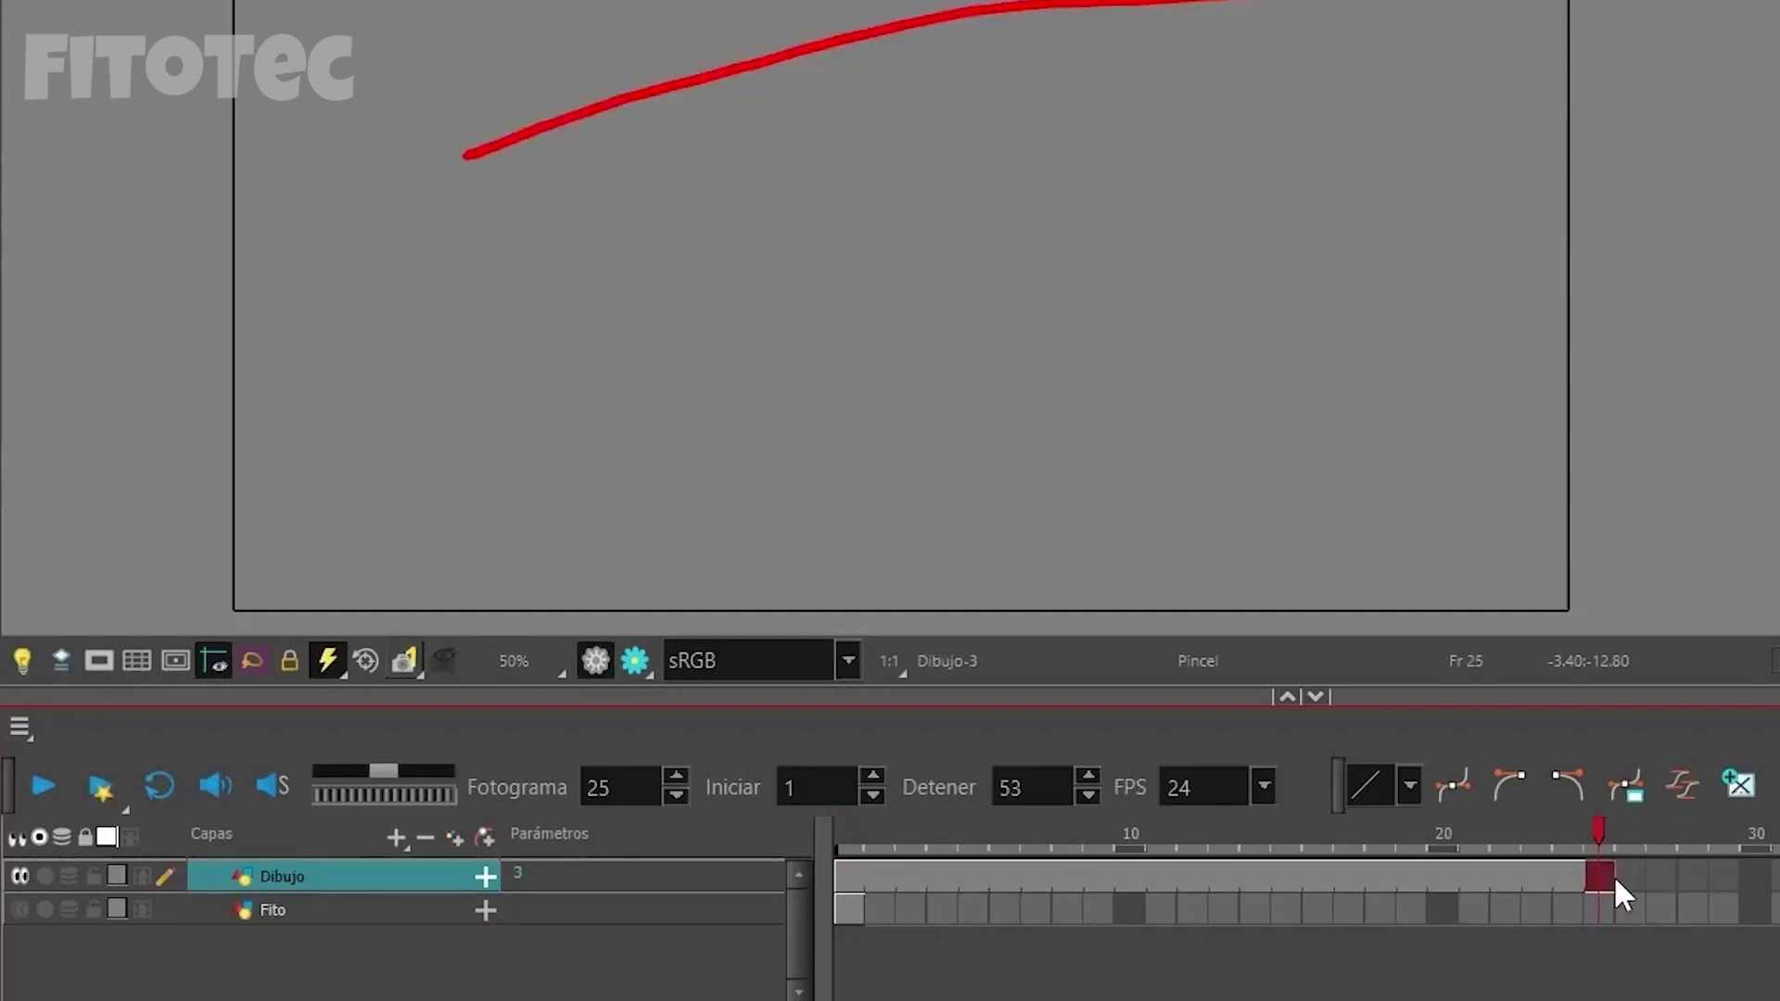
# Step: Scrub through the Dibujo layer between frames 1 and 25 to examine the extended exposure
pyautogui.moveTo(1581, 851); pyautogui.dragTo(836, 832)
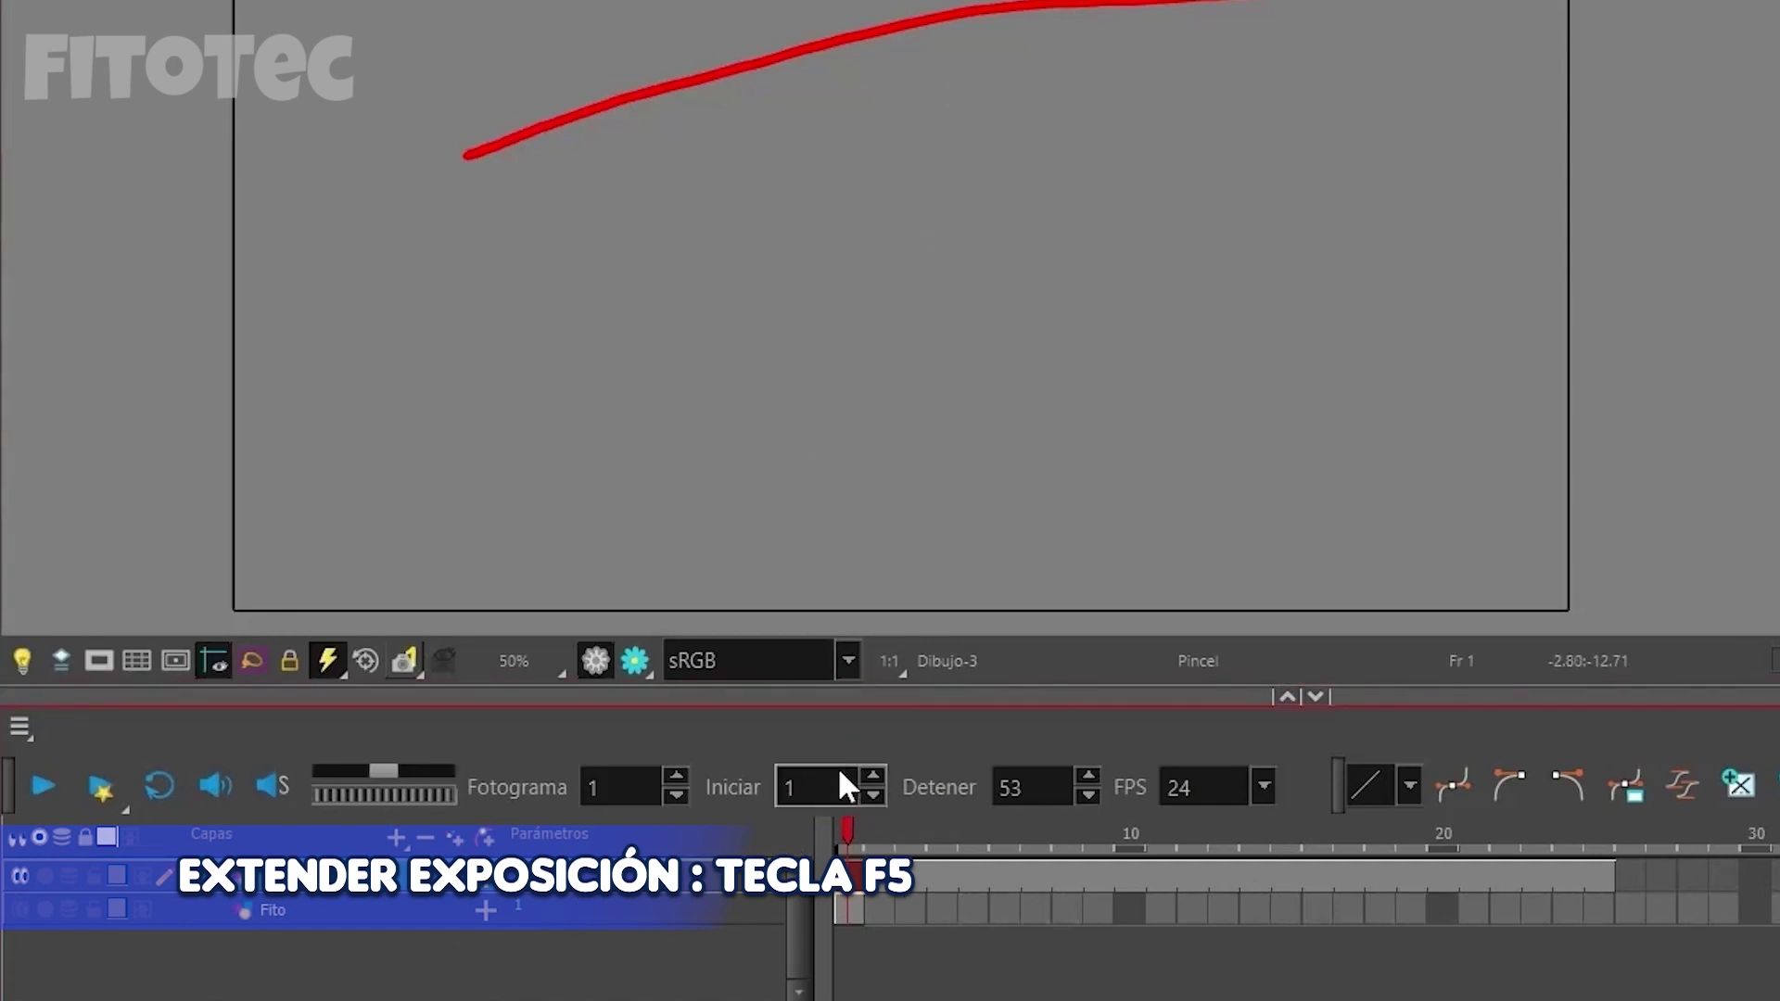
pyautogui.moveTo(862, 839); pyautogui.dragTo(1463, 871)
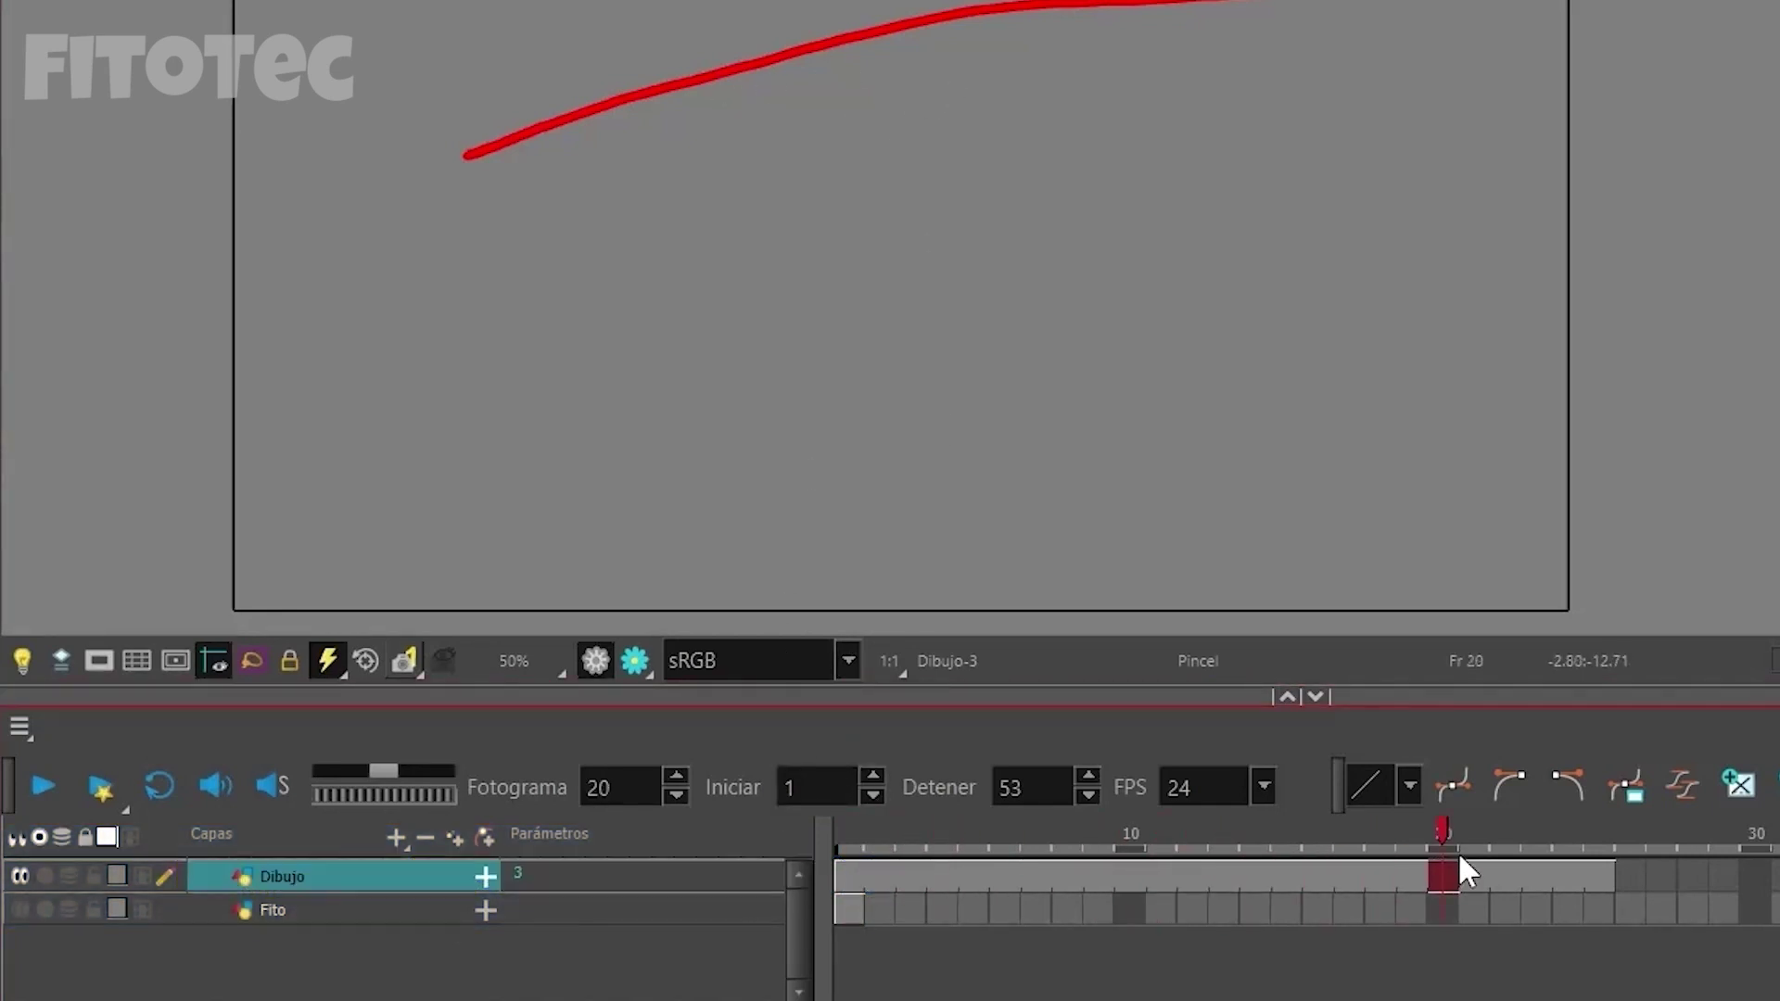
pyautogui.click(1574, 876)
pyautogui.click(1616, 872)
pyautogui.click(851, 823)
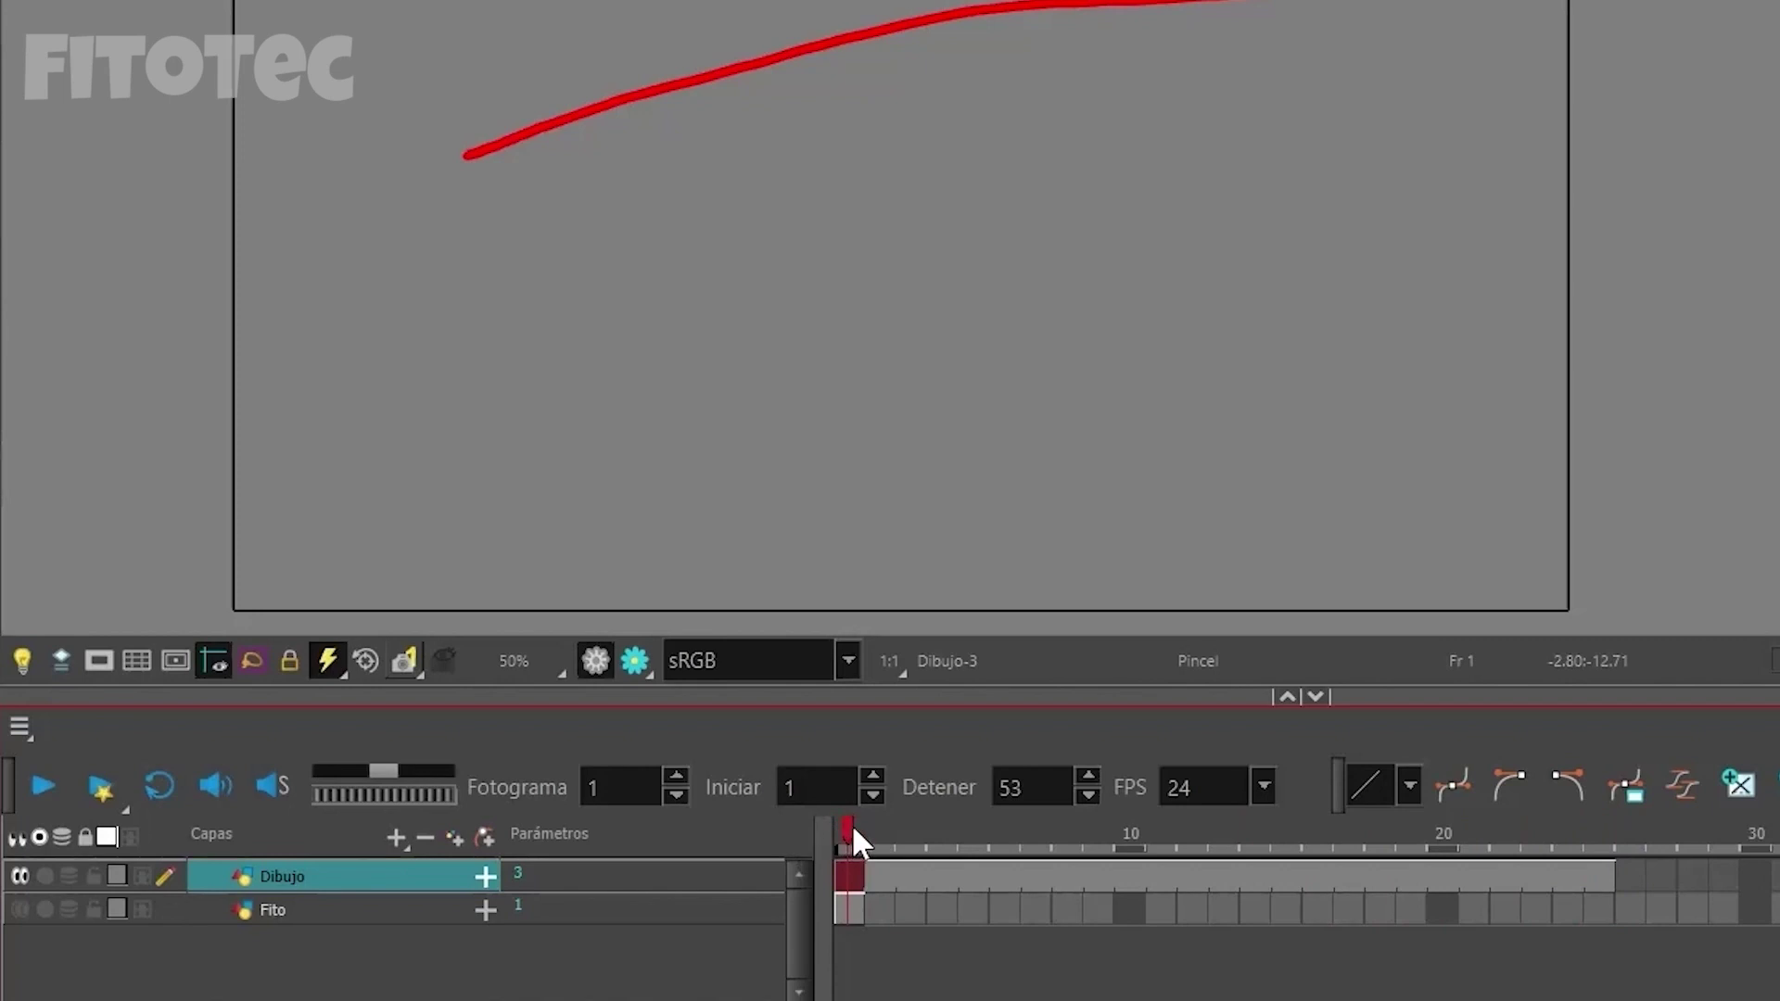
pyautogui.moveTo(851, 825); pyautogui.dragTo(1129, 858)
# Step: Clear the exposure of frame 4 on the Dibujo layer
pyautogui.moveTo(1314, 851); pyautogui.dragTo(940, 841)
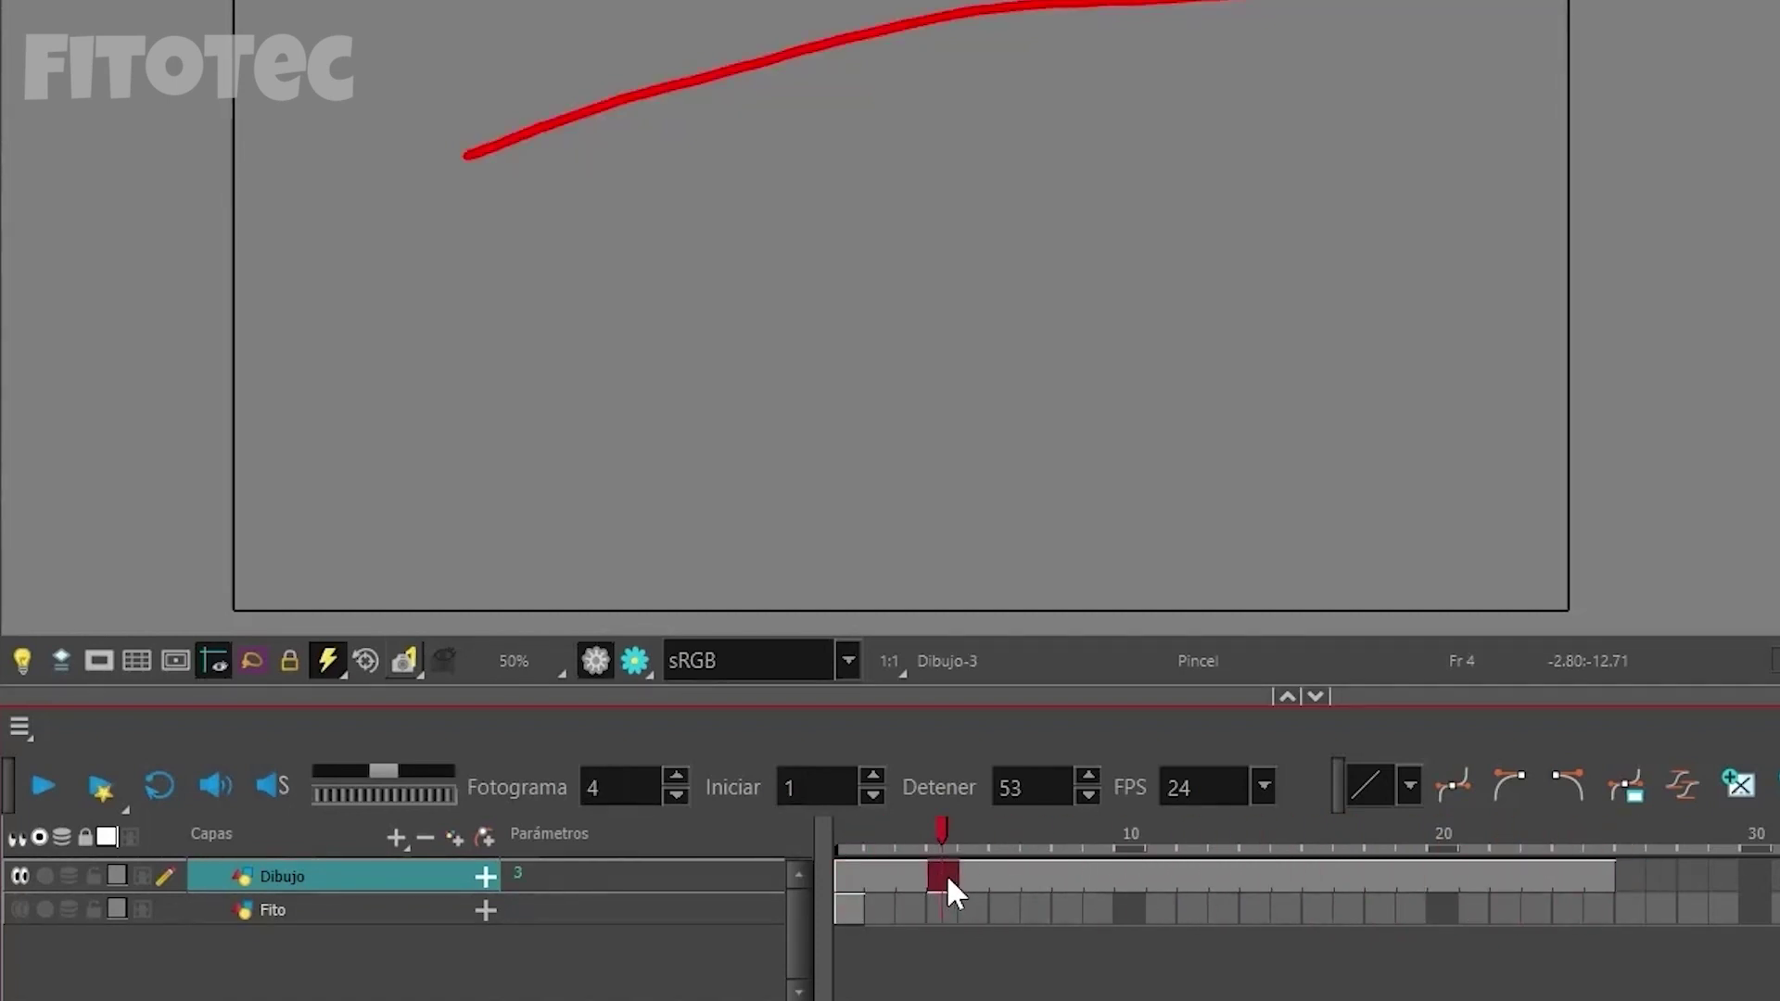
pyautogui.press('Delete')
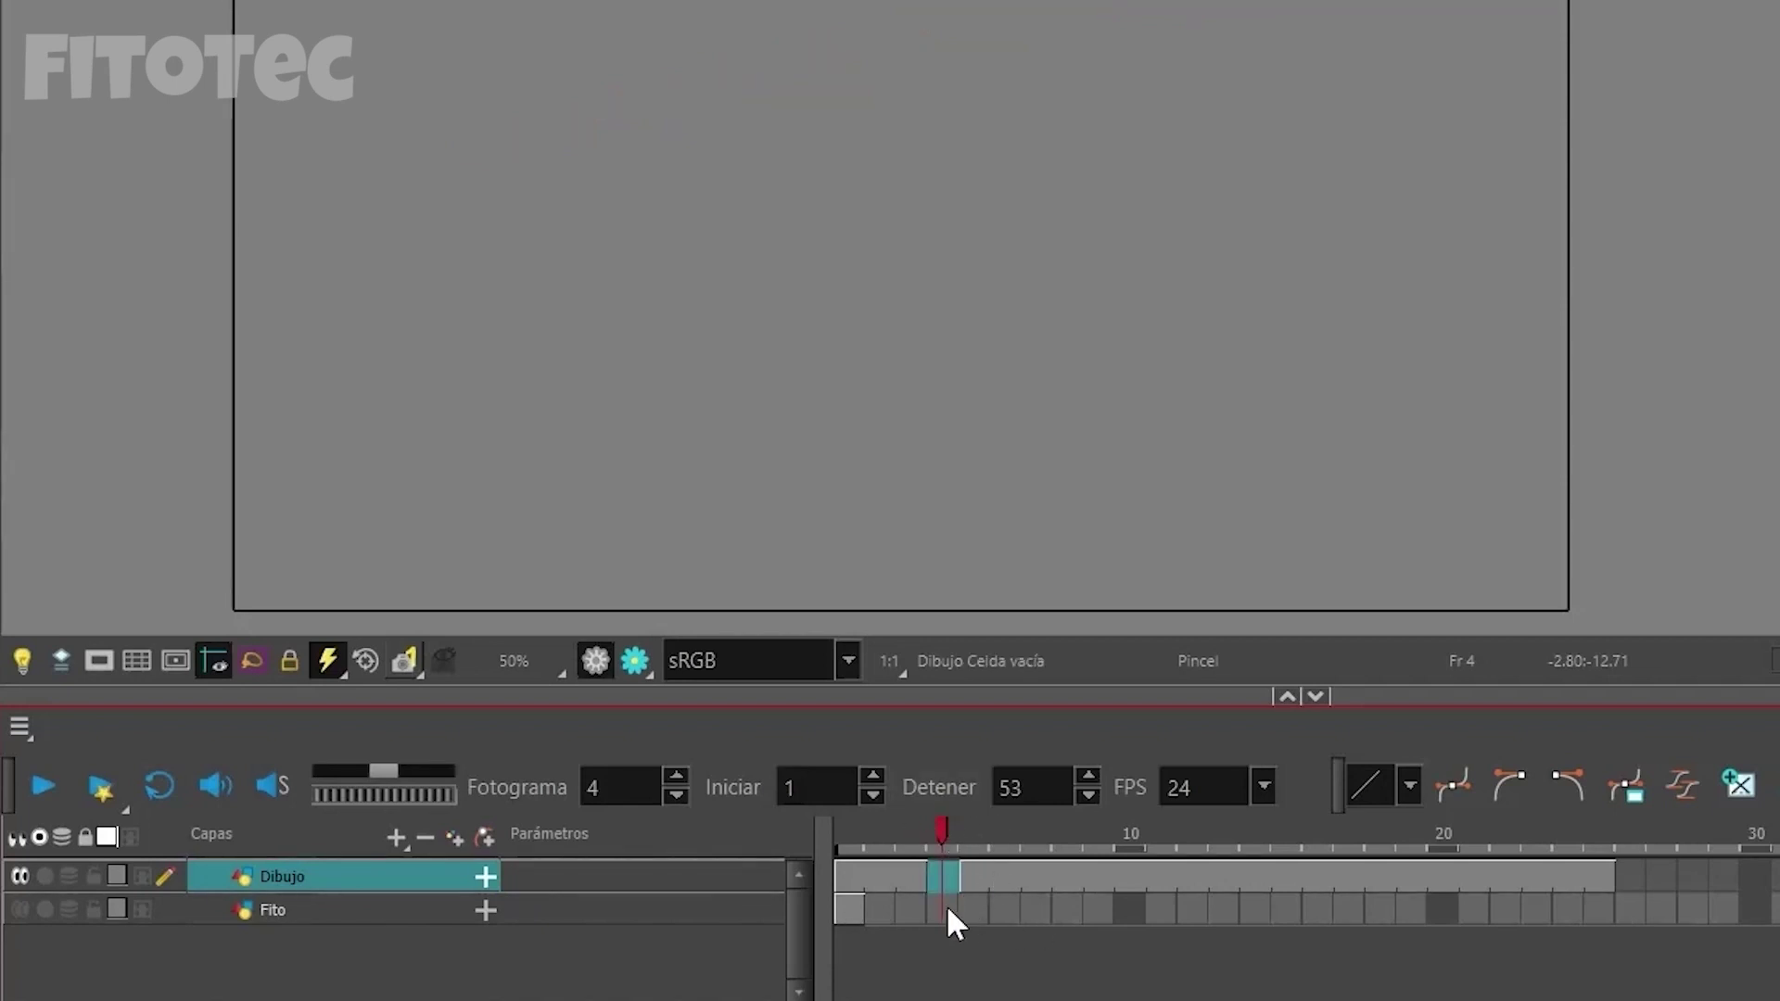
pyautogui.moveTo(960, 878)
pyautogui.mouseDown()
pyautogui.moveTo(895, 832)
pyautogui.moveTo(848, 825)
pyautogui.moveTo(979, 832)
pyautogui.mouseUp()
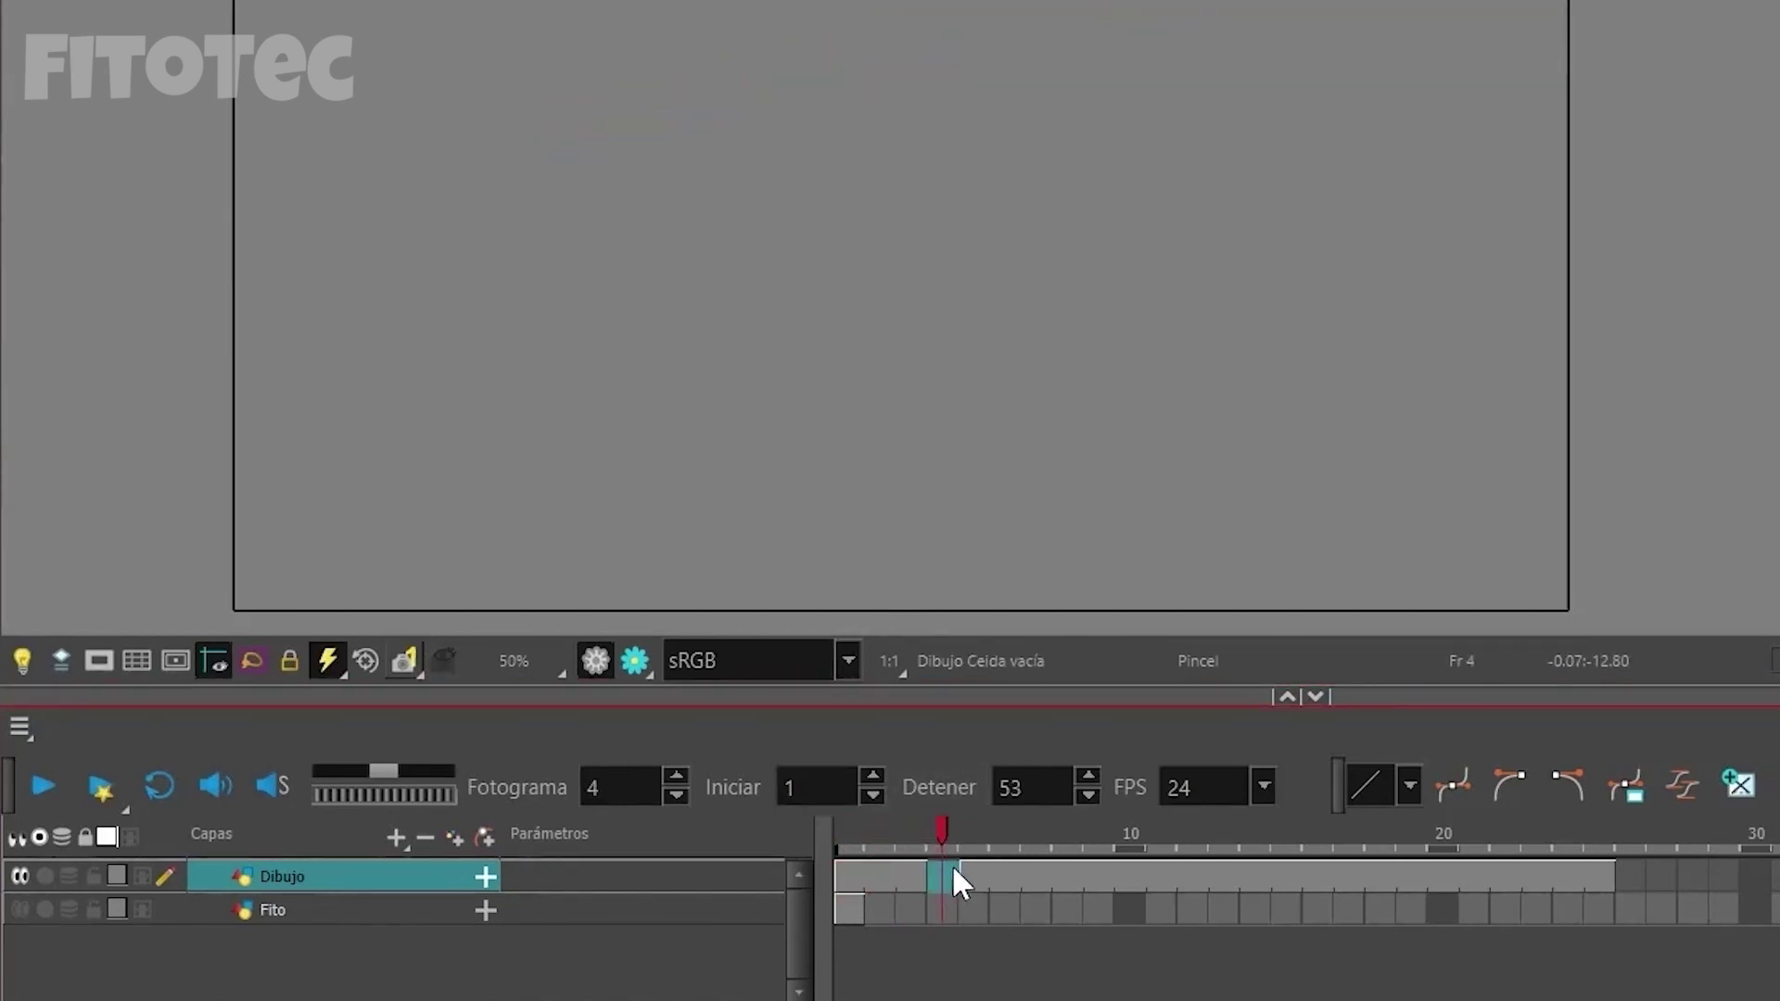
# Step: Add a diagonal red stroke at frame 5 and a short vertical red stroke at frame 12 of the Dibujo layer
pyautogui.click(969, 826)
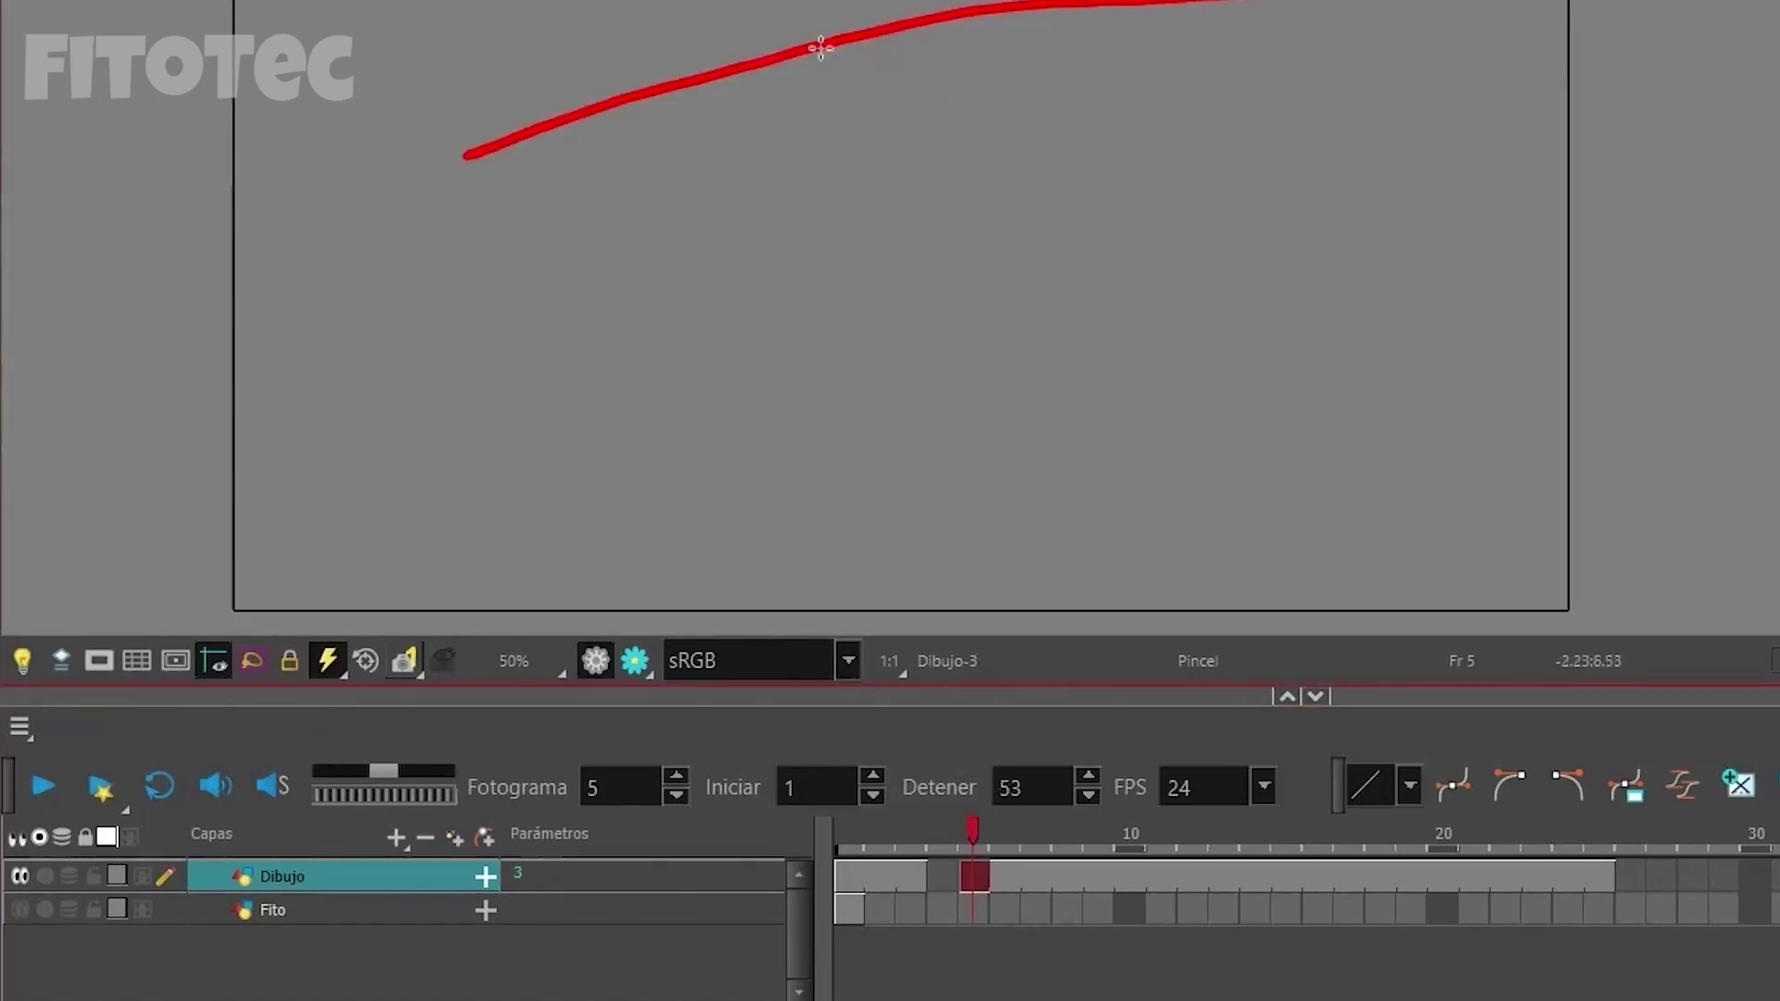
pyautogui.moveTo(790, 2); pyautogui.dragTo(1080, 277)
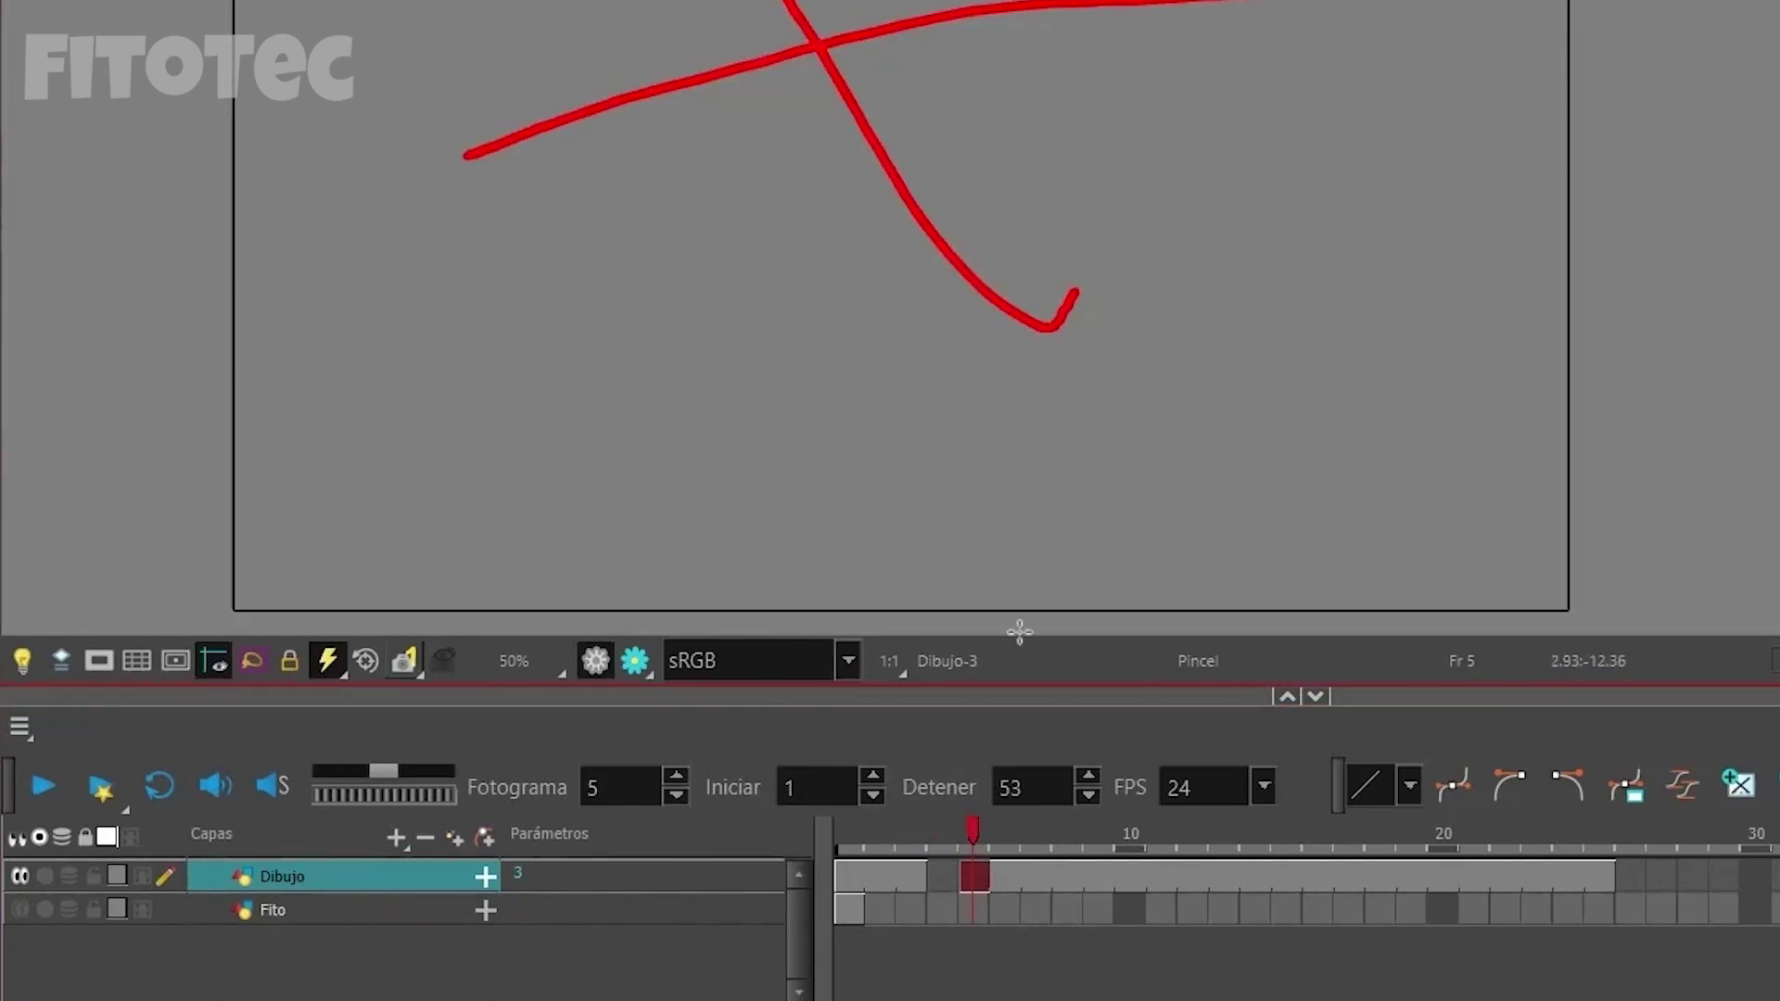
pyautogui.moveTo(970, 840); pyautogui.dragTo(981, 892)
pyautogui.moveTo(973, 827); pyautogui.dragTo(1203, 825)
pyautogui.moveTo(1039, 6); pyautogui.dragTo(1046, 137)
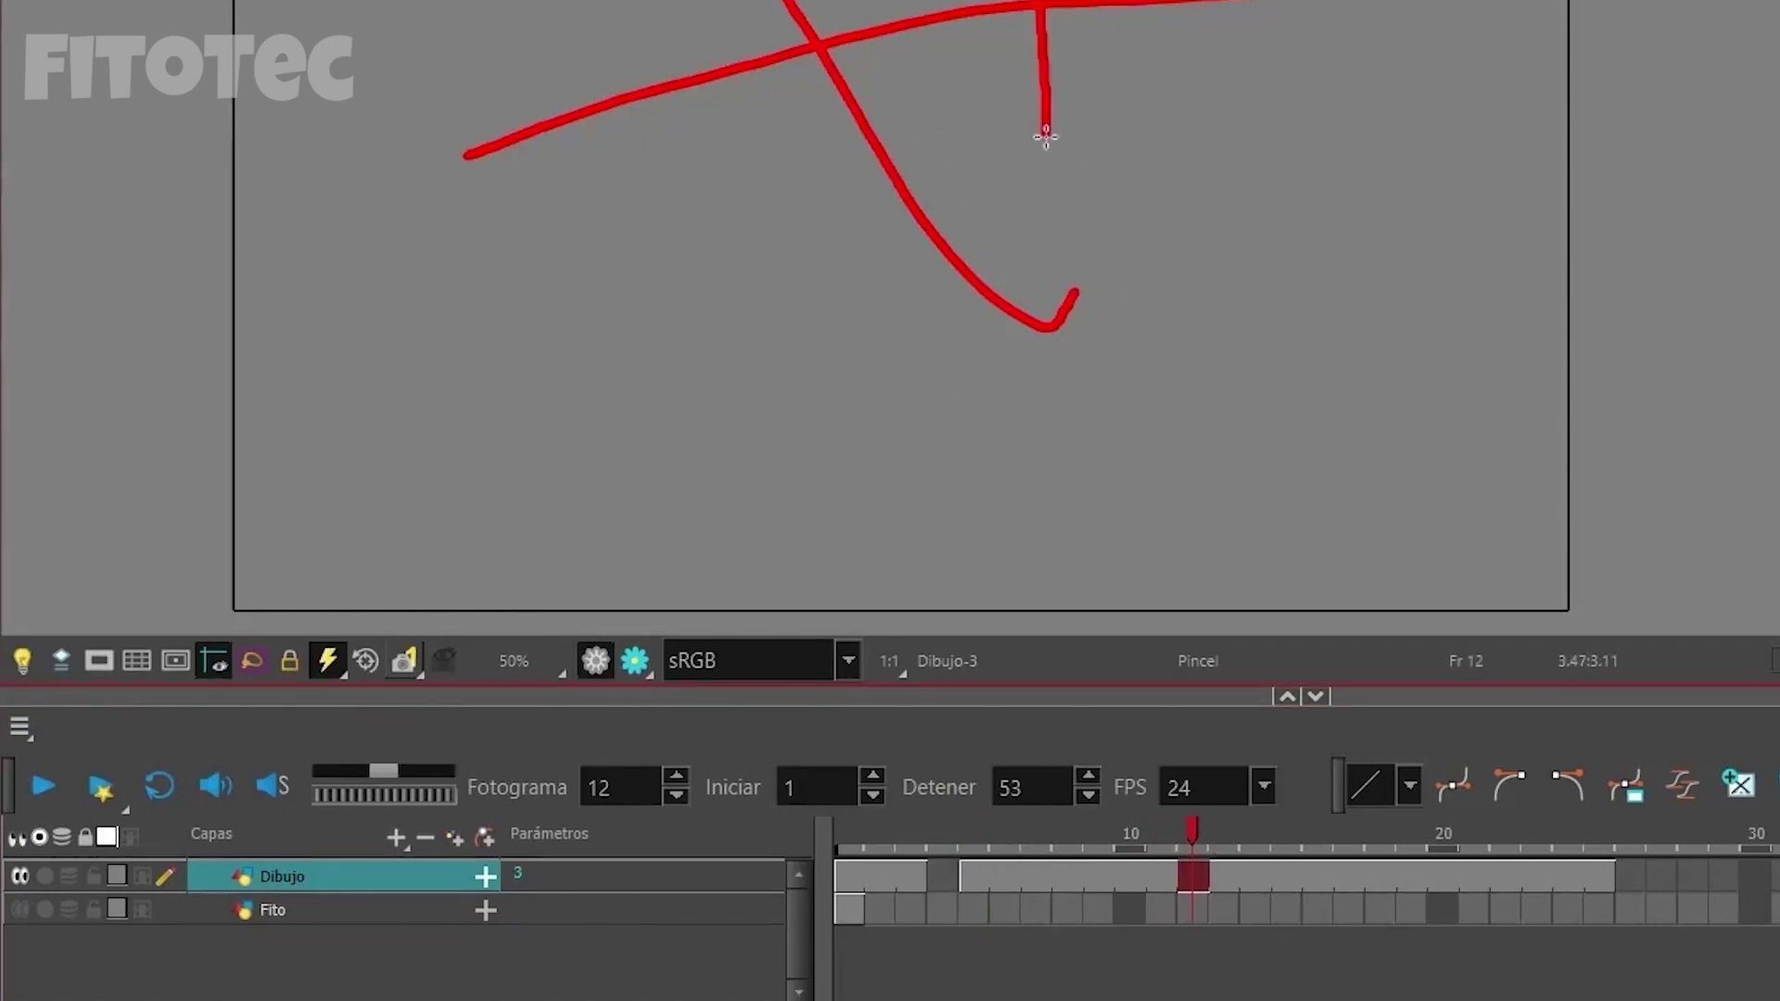
# Step: Draw a curved black stroke at frame 2 of the Dibujo layer, crossing the red strokes
pyautogui.moveTo(1202, 829); pyautogui.dragTo(898, 820)
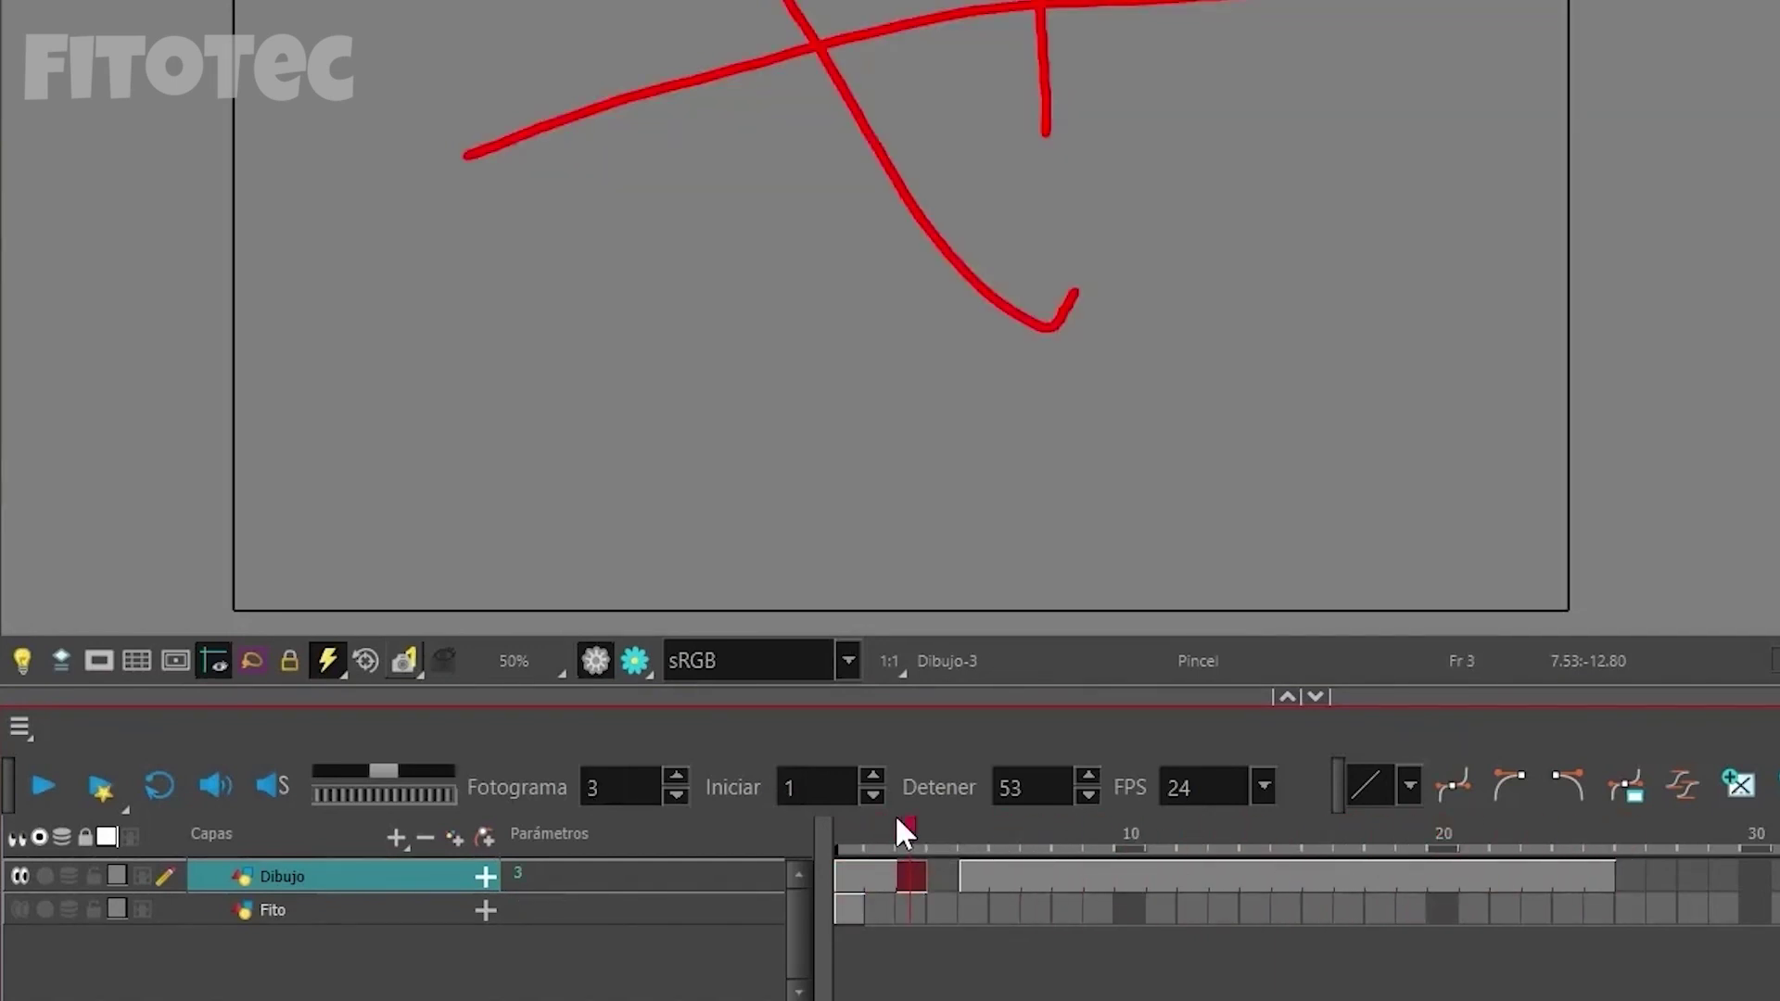
pyautogui.click(1010, 876)
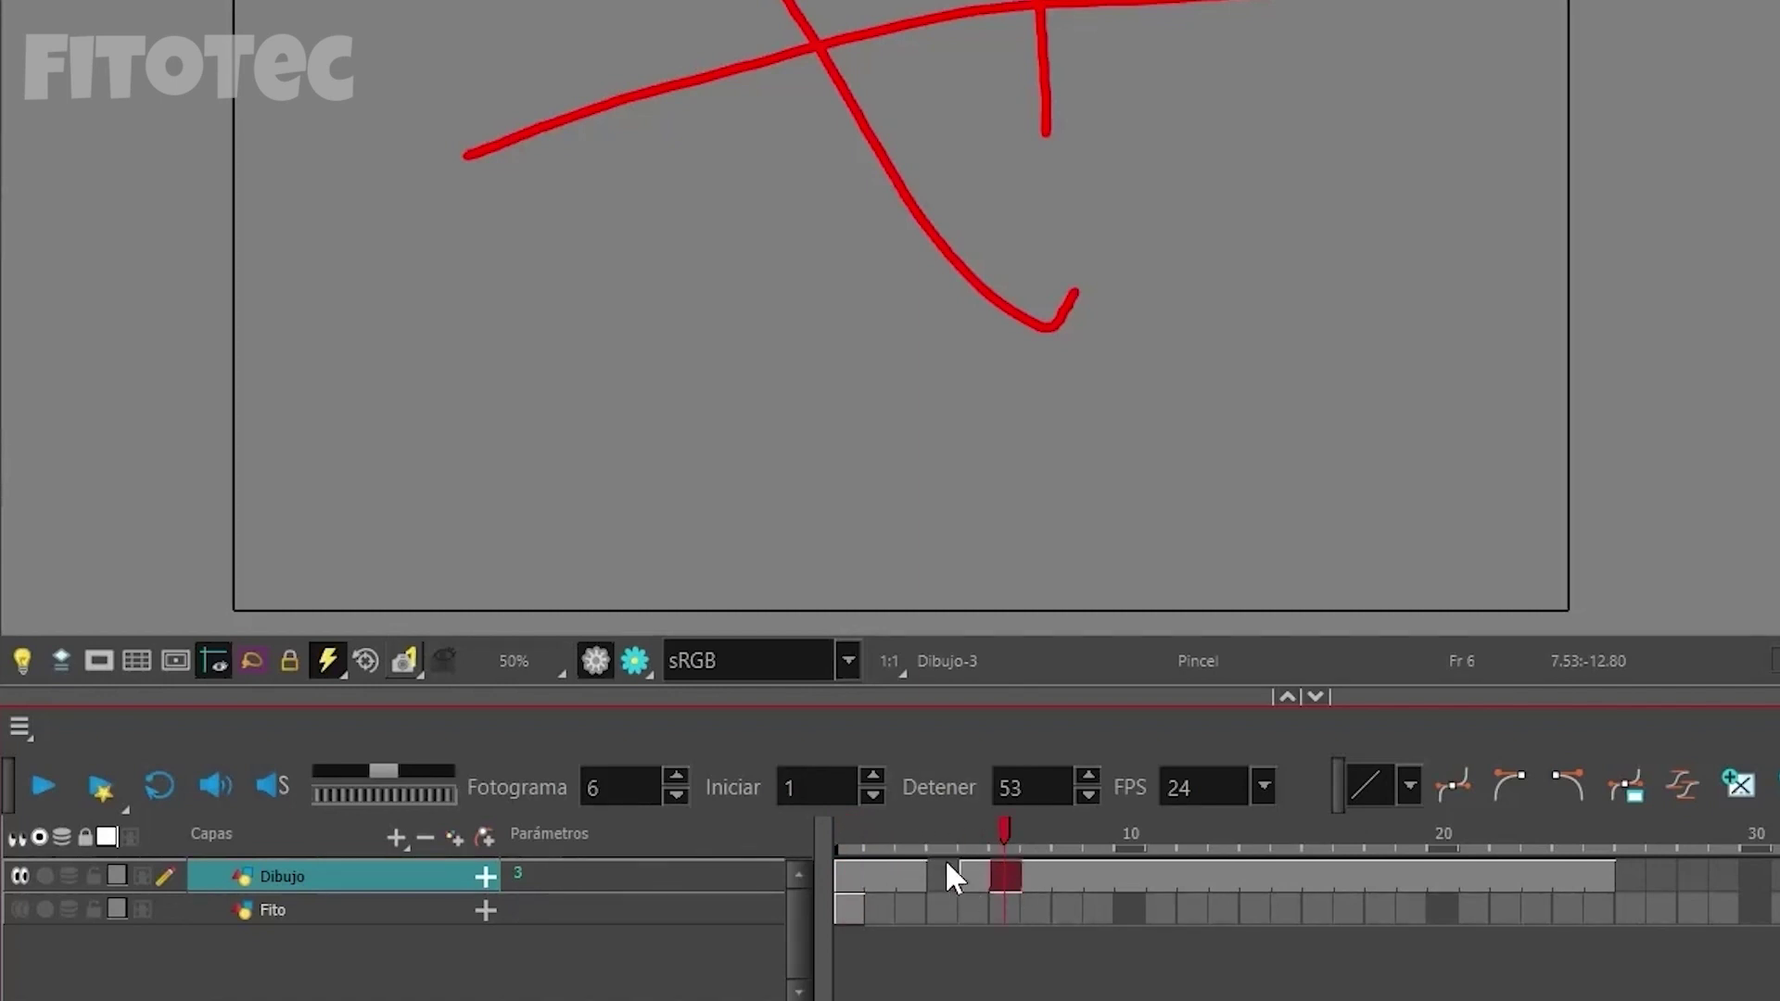
pyautogui.click(877, 828)
pyautogui.moveTo(877, 829); pyautogui.dragTo(854, 798)
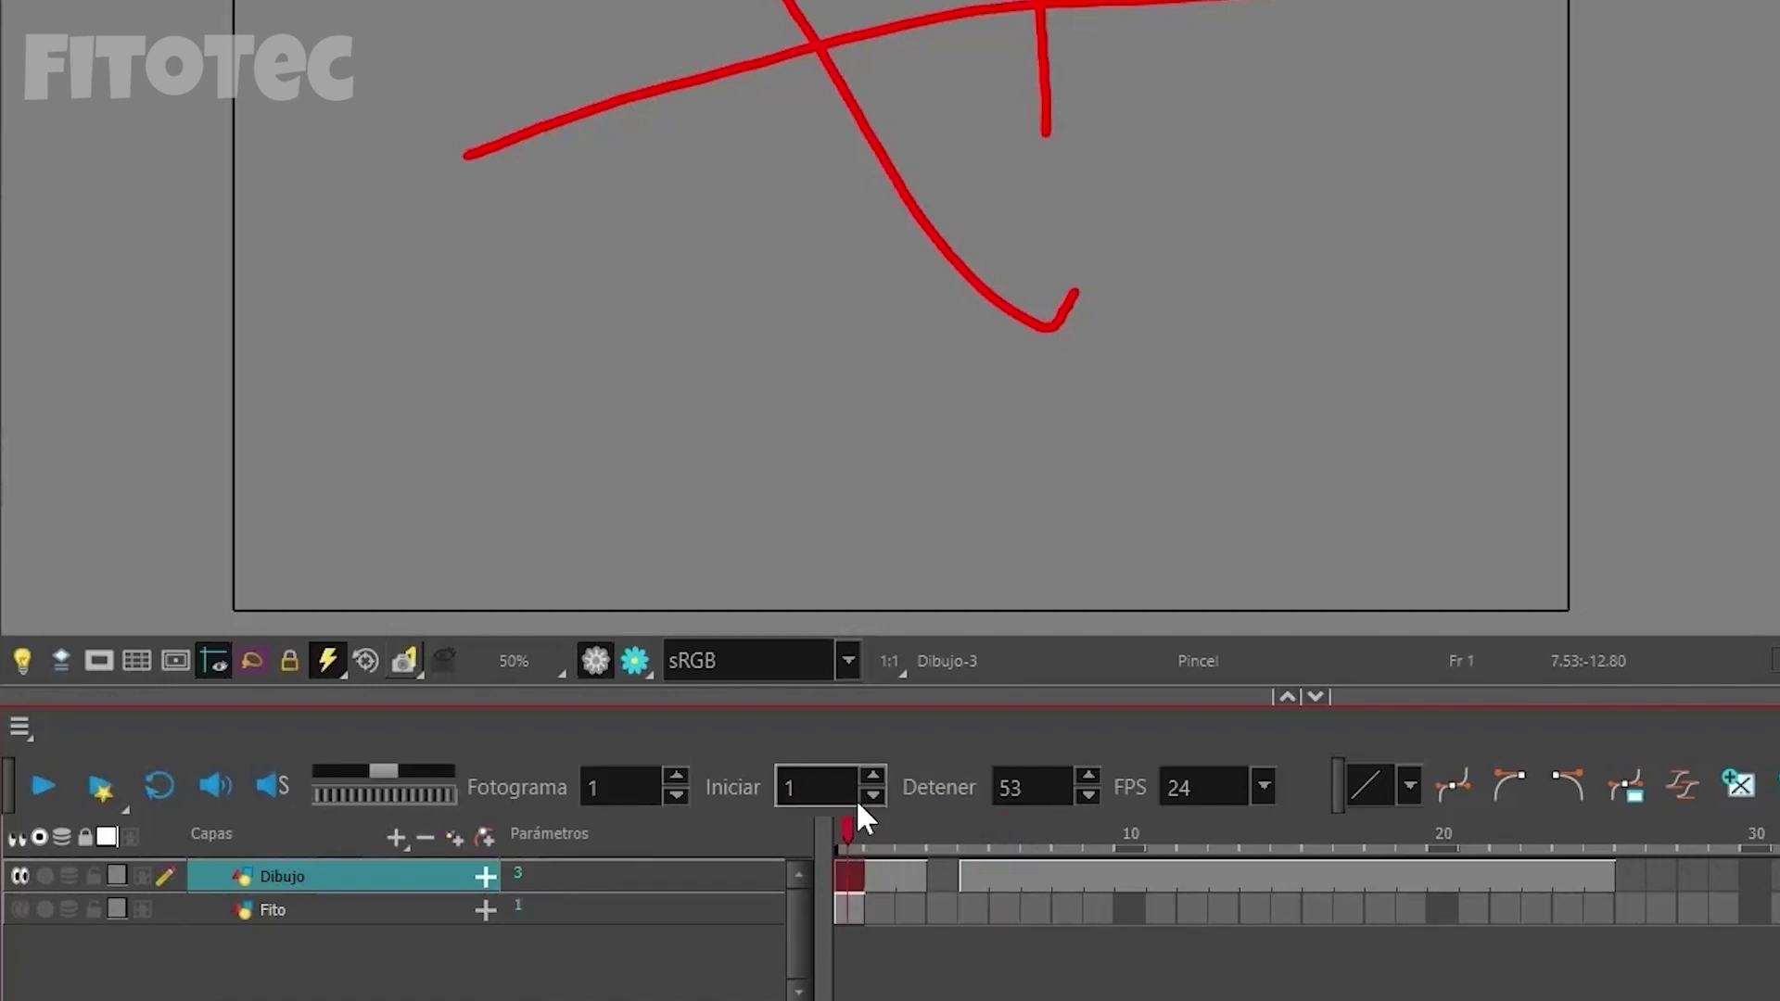
pyautogui.click(881, 832)
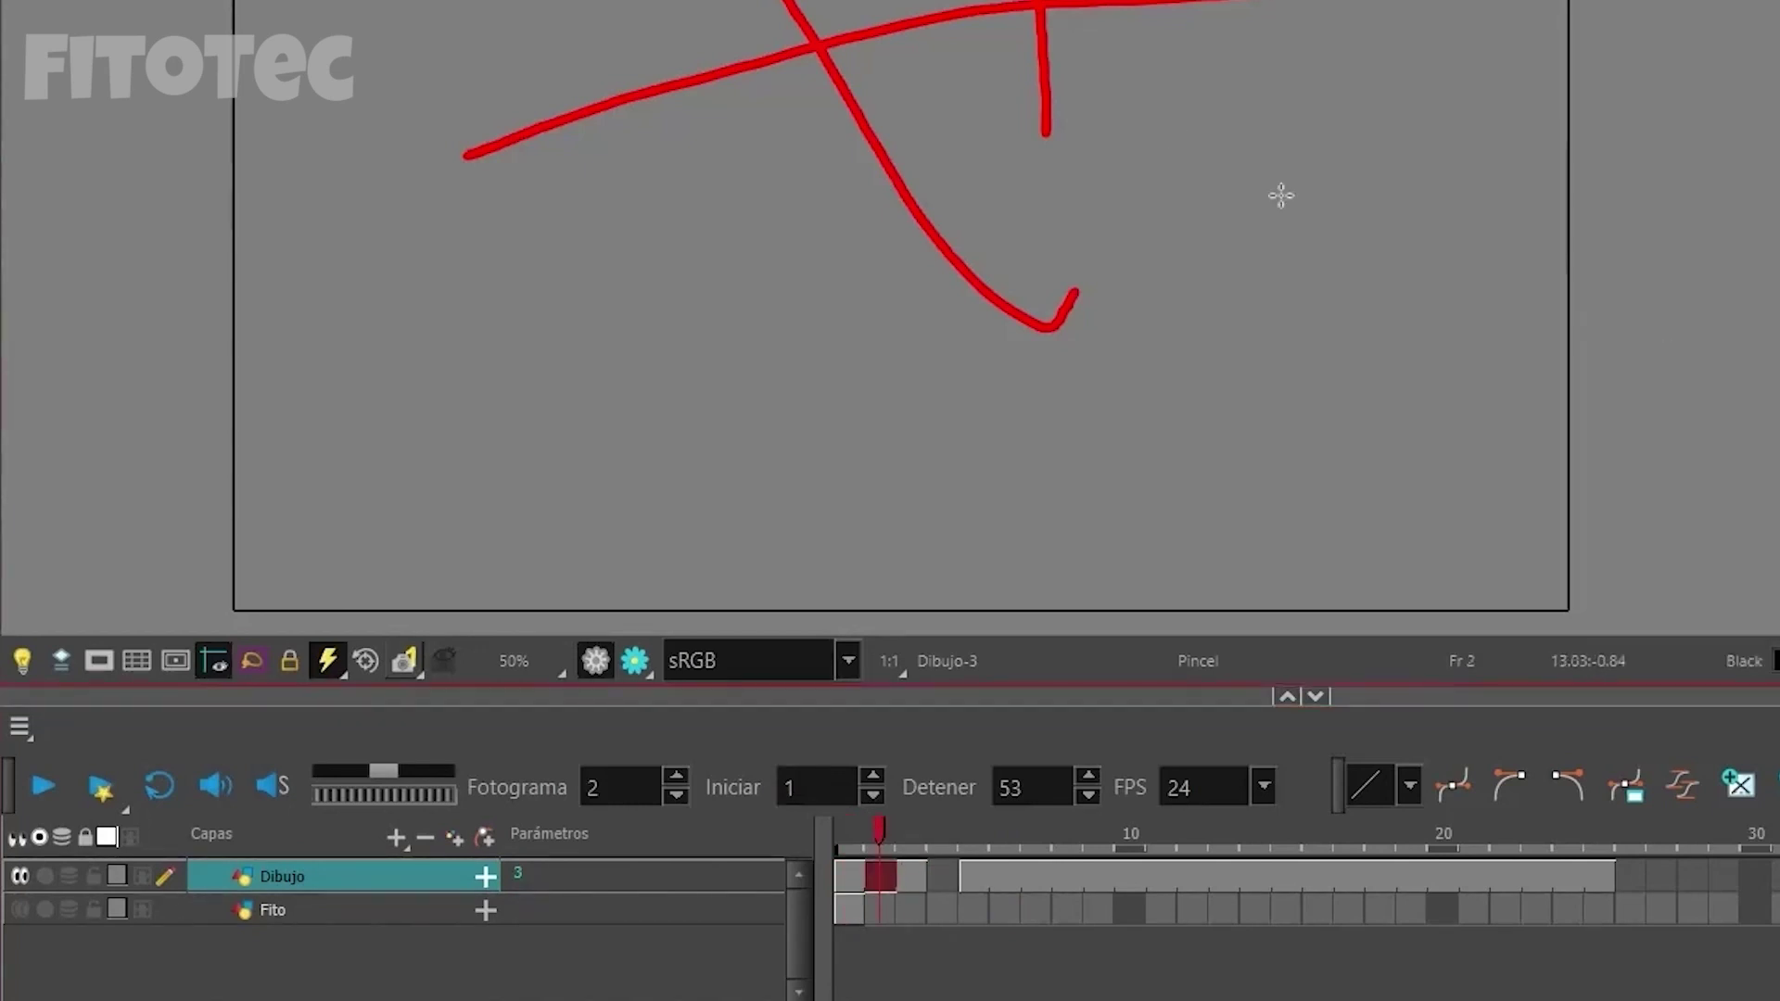
pyautogui.moveTo(968, 2)
pyautogui.mouseDown()
pyautogui.moveTo(660, 246)
pyautogui.moveTo(623, 351)
pyautogui.mouseUp()
# Step: Clear the exposure of frames 11 to 14 on the Dibujo layer and check the drawing on both sides of the gap
pyautogui.click(1039, 825)
pyautogui.moveTo(1040, 828); pyautogui.dragTo(1129, 835)
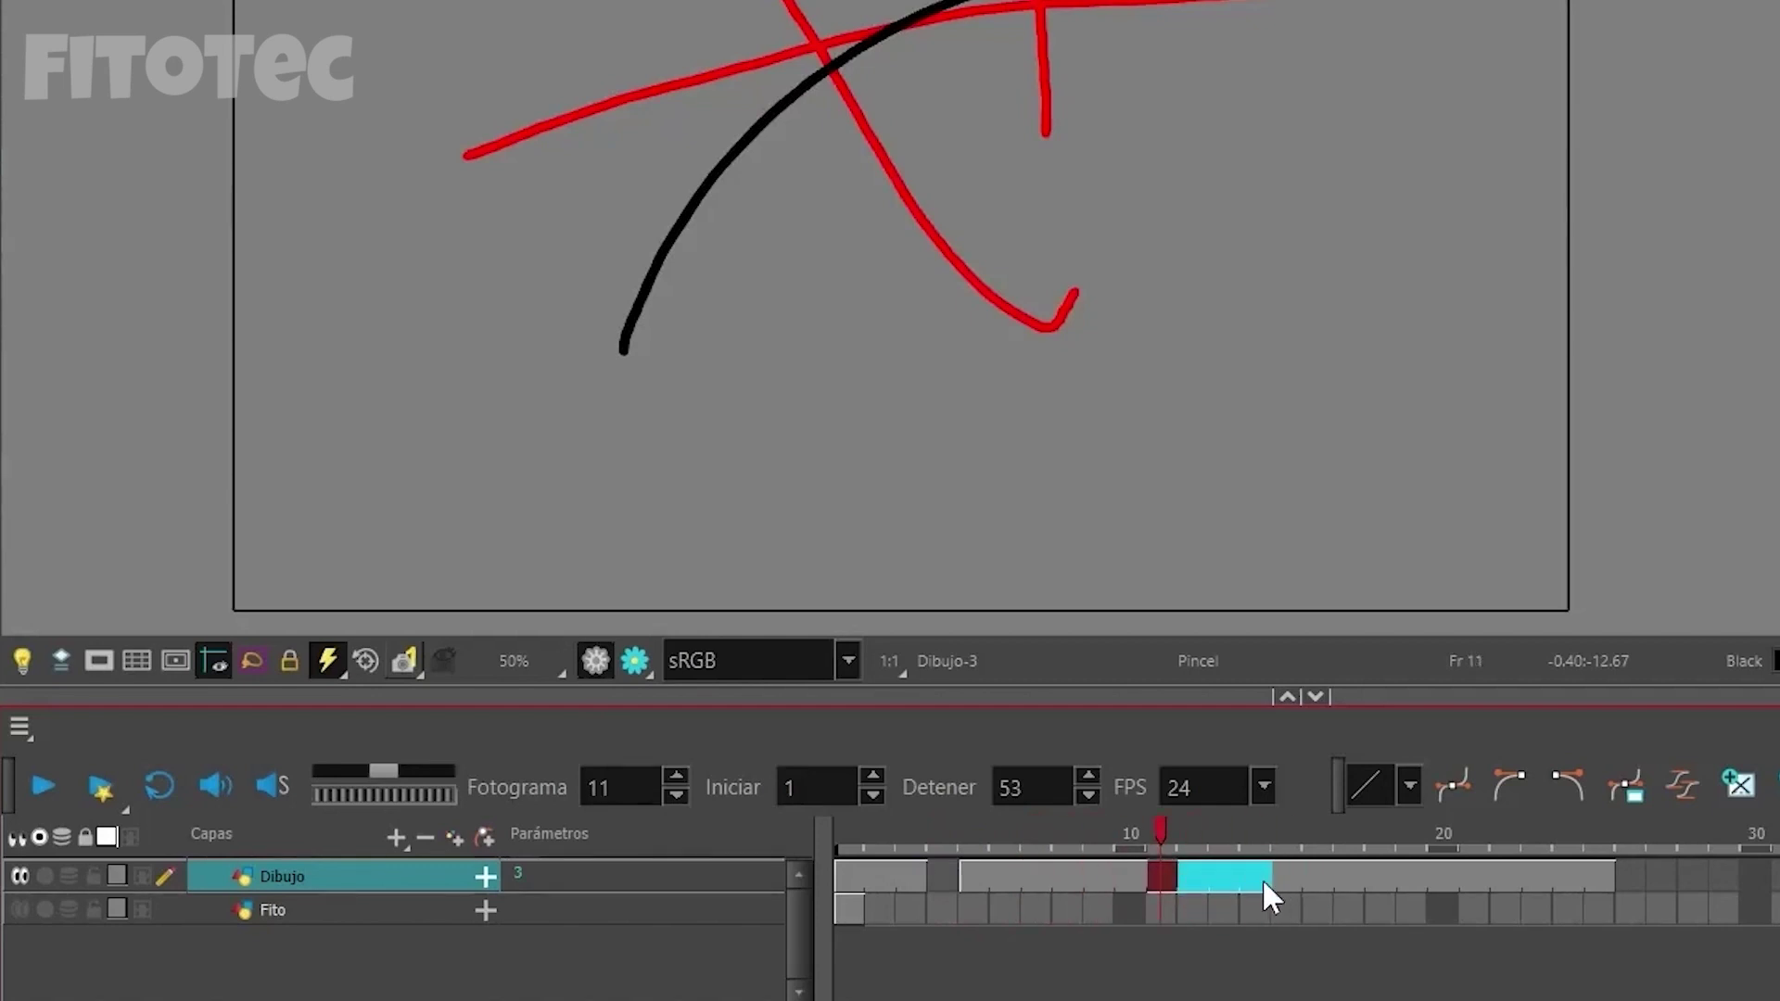
pyautogui.press('Delete')
pyautogui.click(1133, 833)
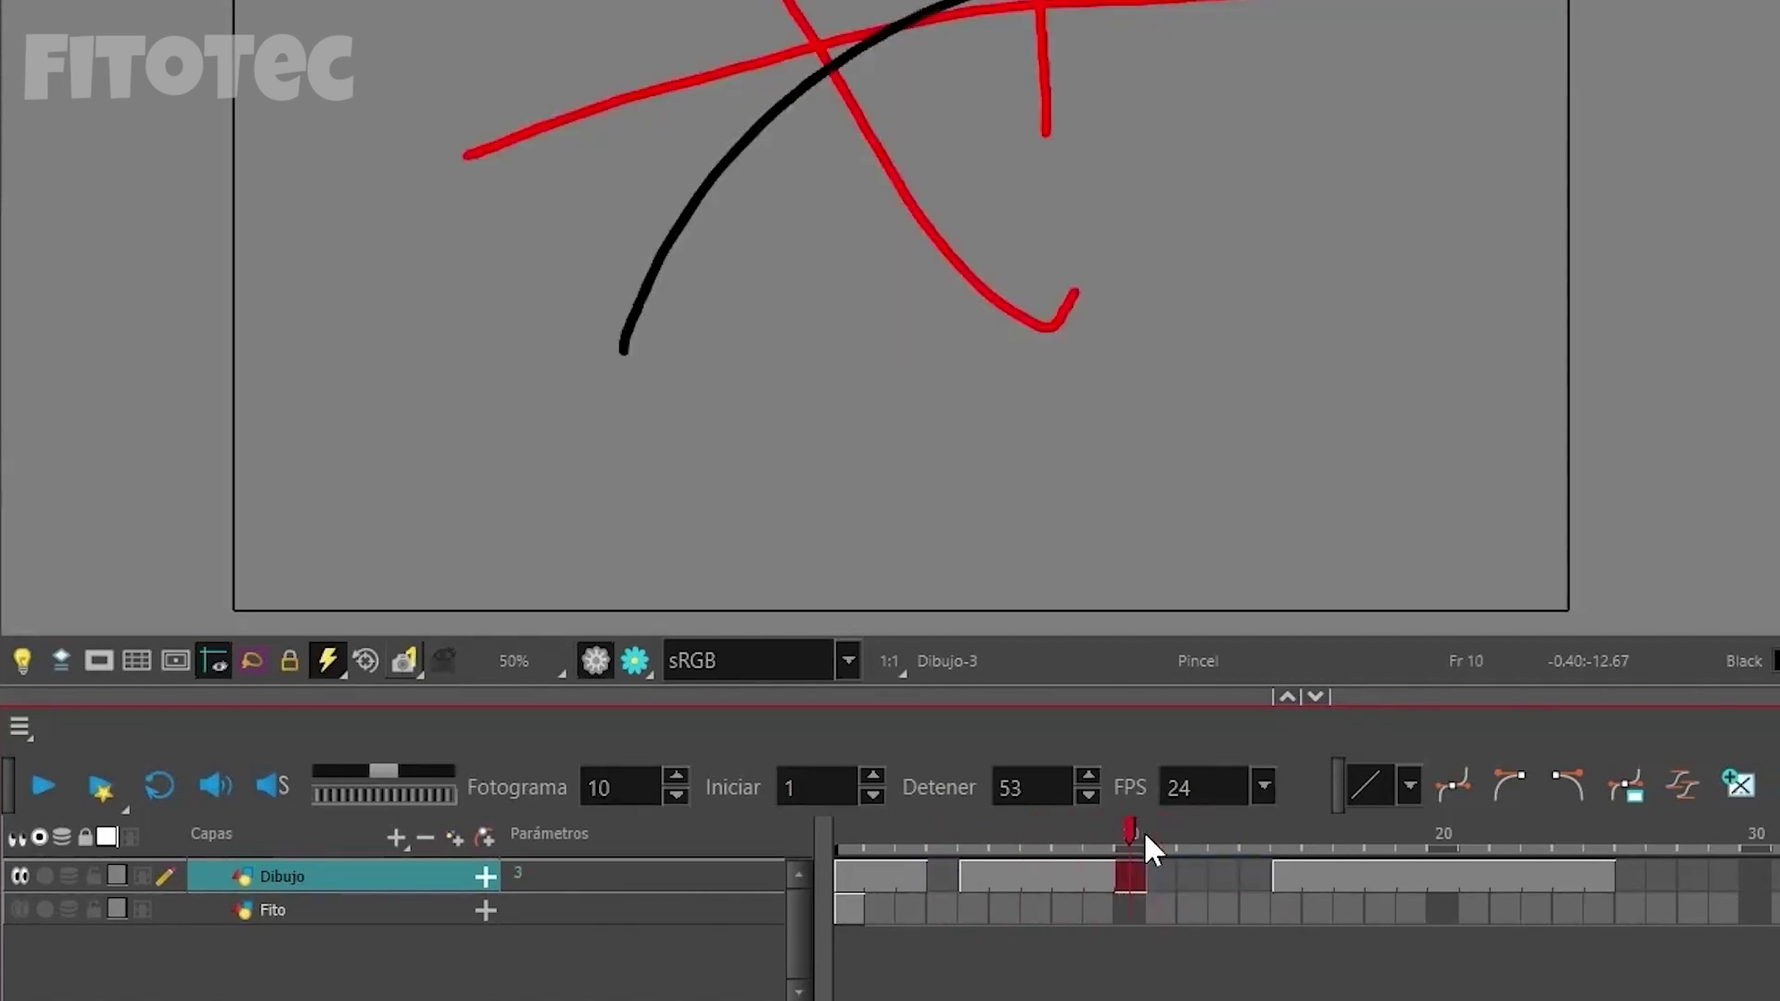
pyautogui.click(1328, 834)
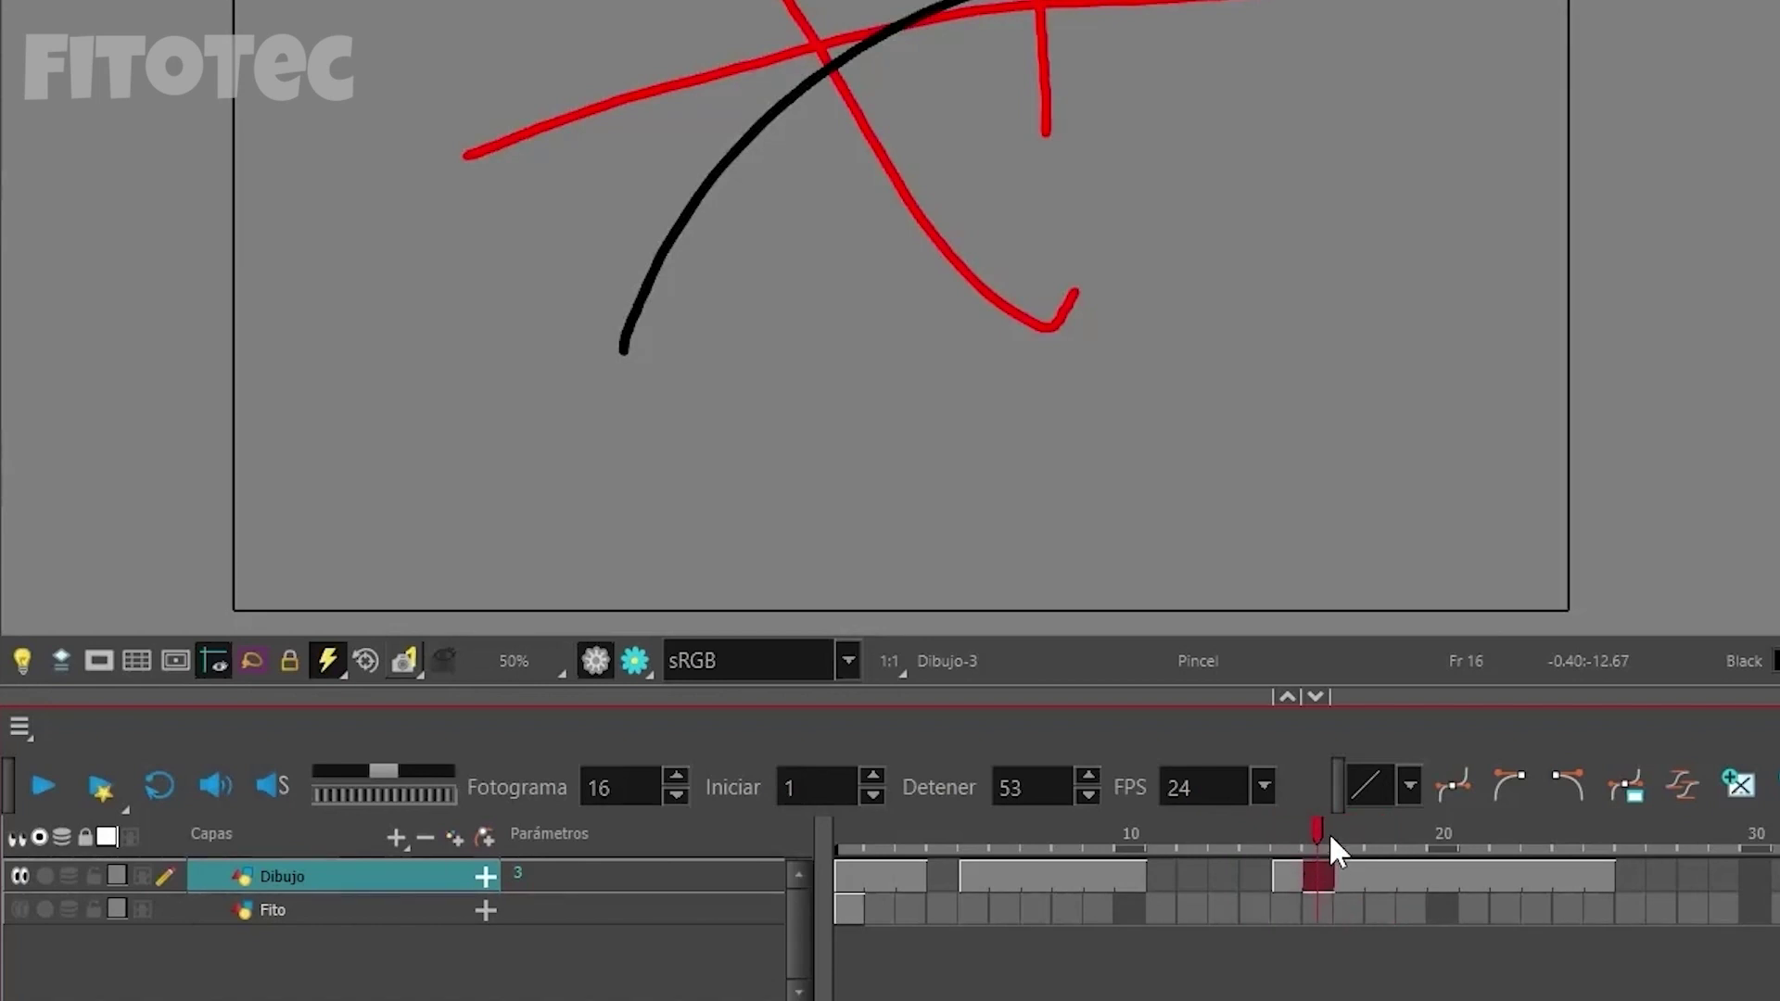
# Step: Create an empty drawing at frame 5 of the Dibujo layer and check the exposure block from frame 5 to 10
pyautogui.moveTo(1327, 831); pyautogui.dragTo(969, 858)
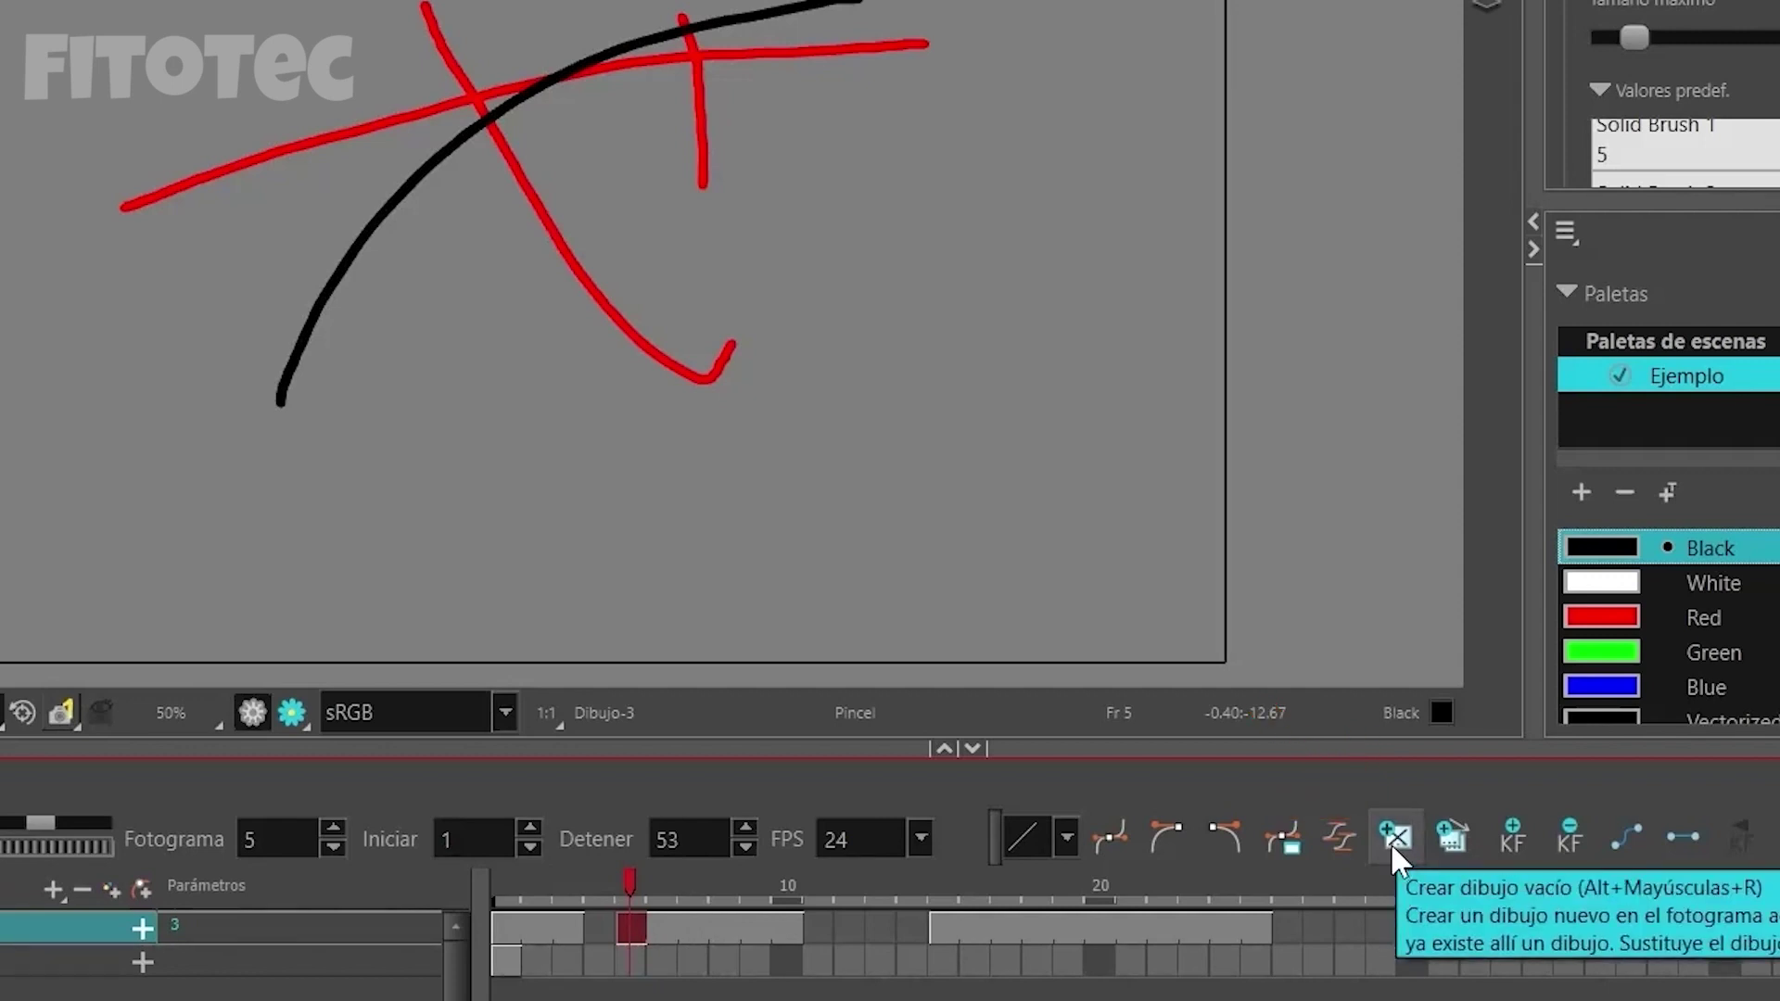
pyautogui.click(1389, 842)
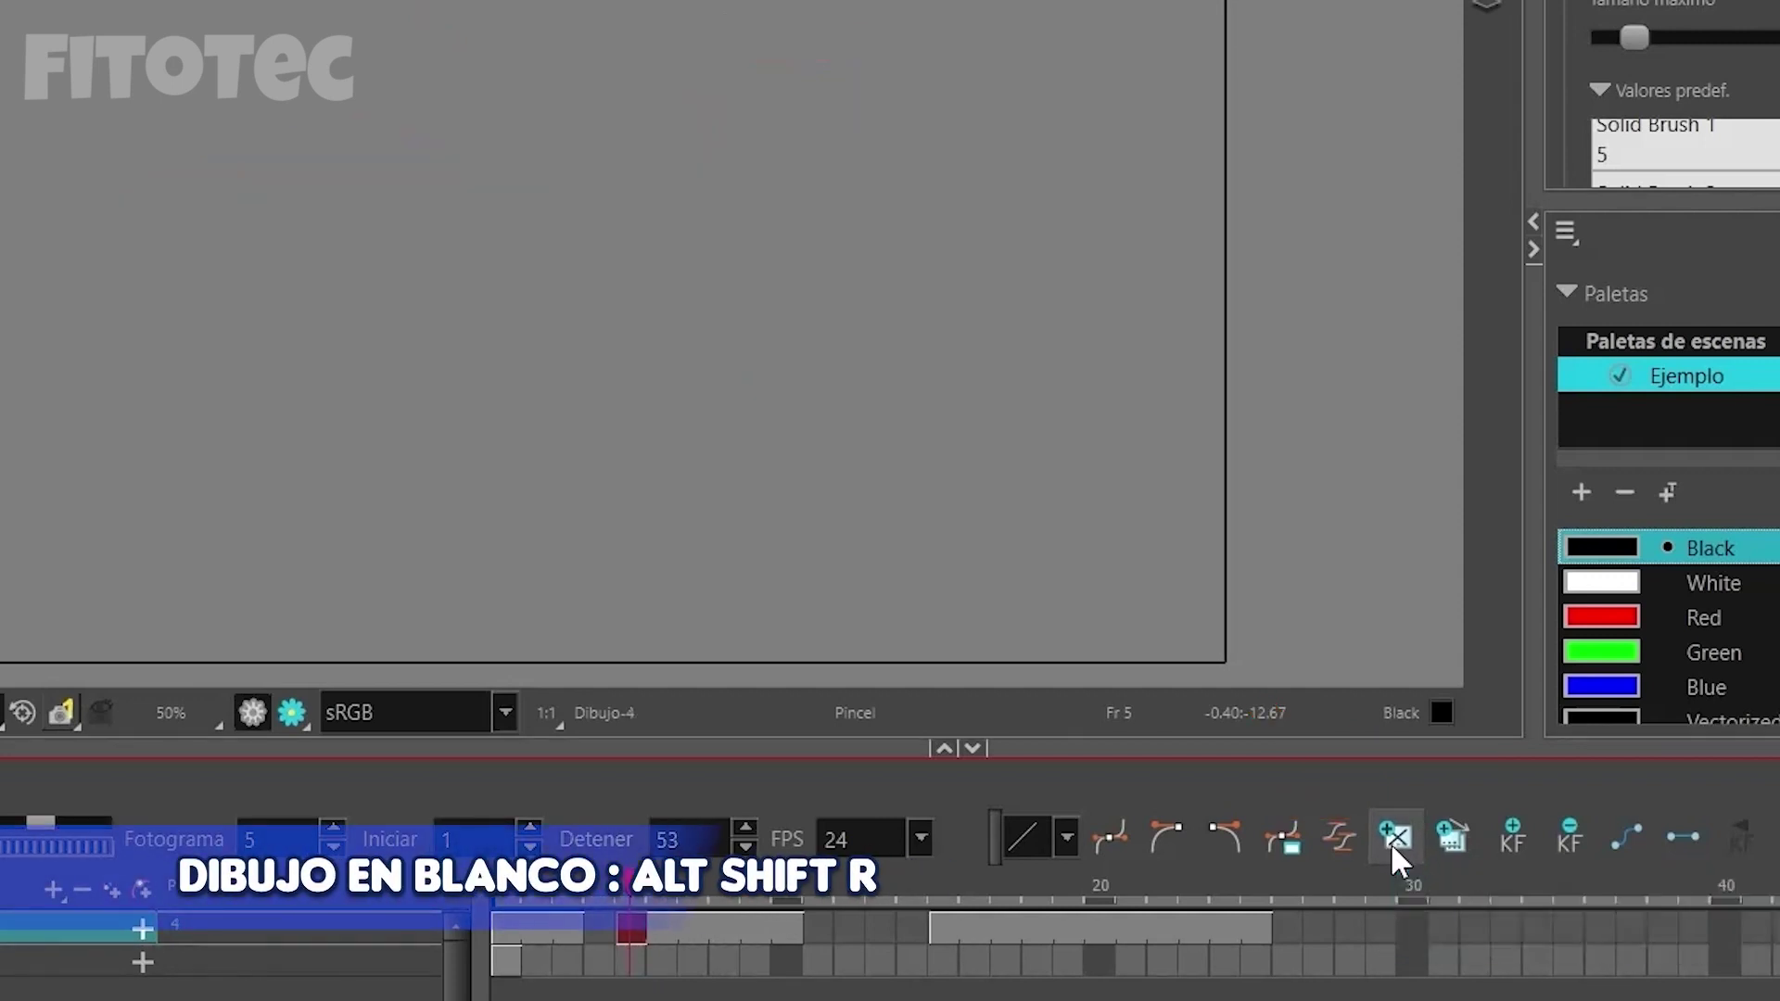
pyautogui.moveTo(644, 897)
pyautogui.mouseDown()
pyautogui.moveTo(755, 895)
pyautogui.moveTo(619, 892)
pyautogui.mouseUp()
pyautogui.click(788, 926)
pyautogui.click(631, 927)
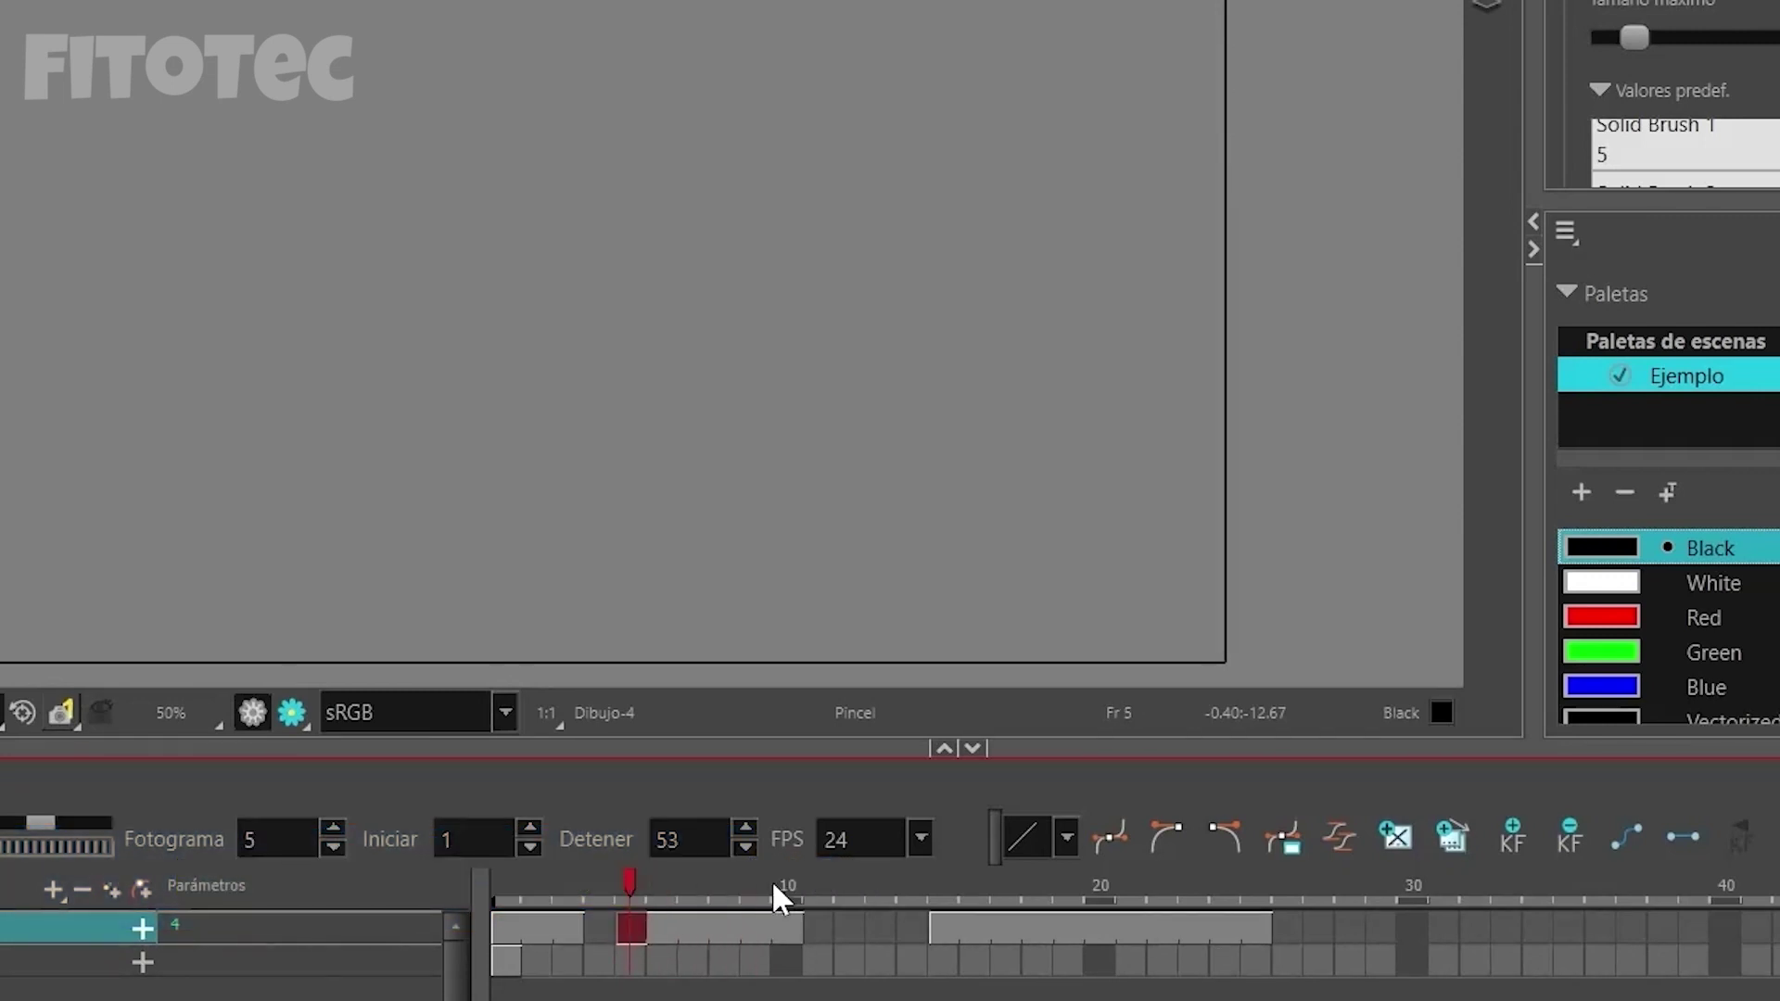
# Step: Draw a looping black stroke in the new drawing at frame 5 and compare it with the drawing at frame 1
pyautogui.moveTo(890, 75); pyautogui.dragTo(644, 249)
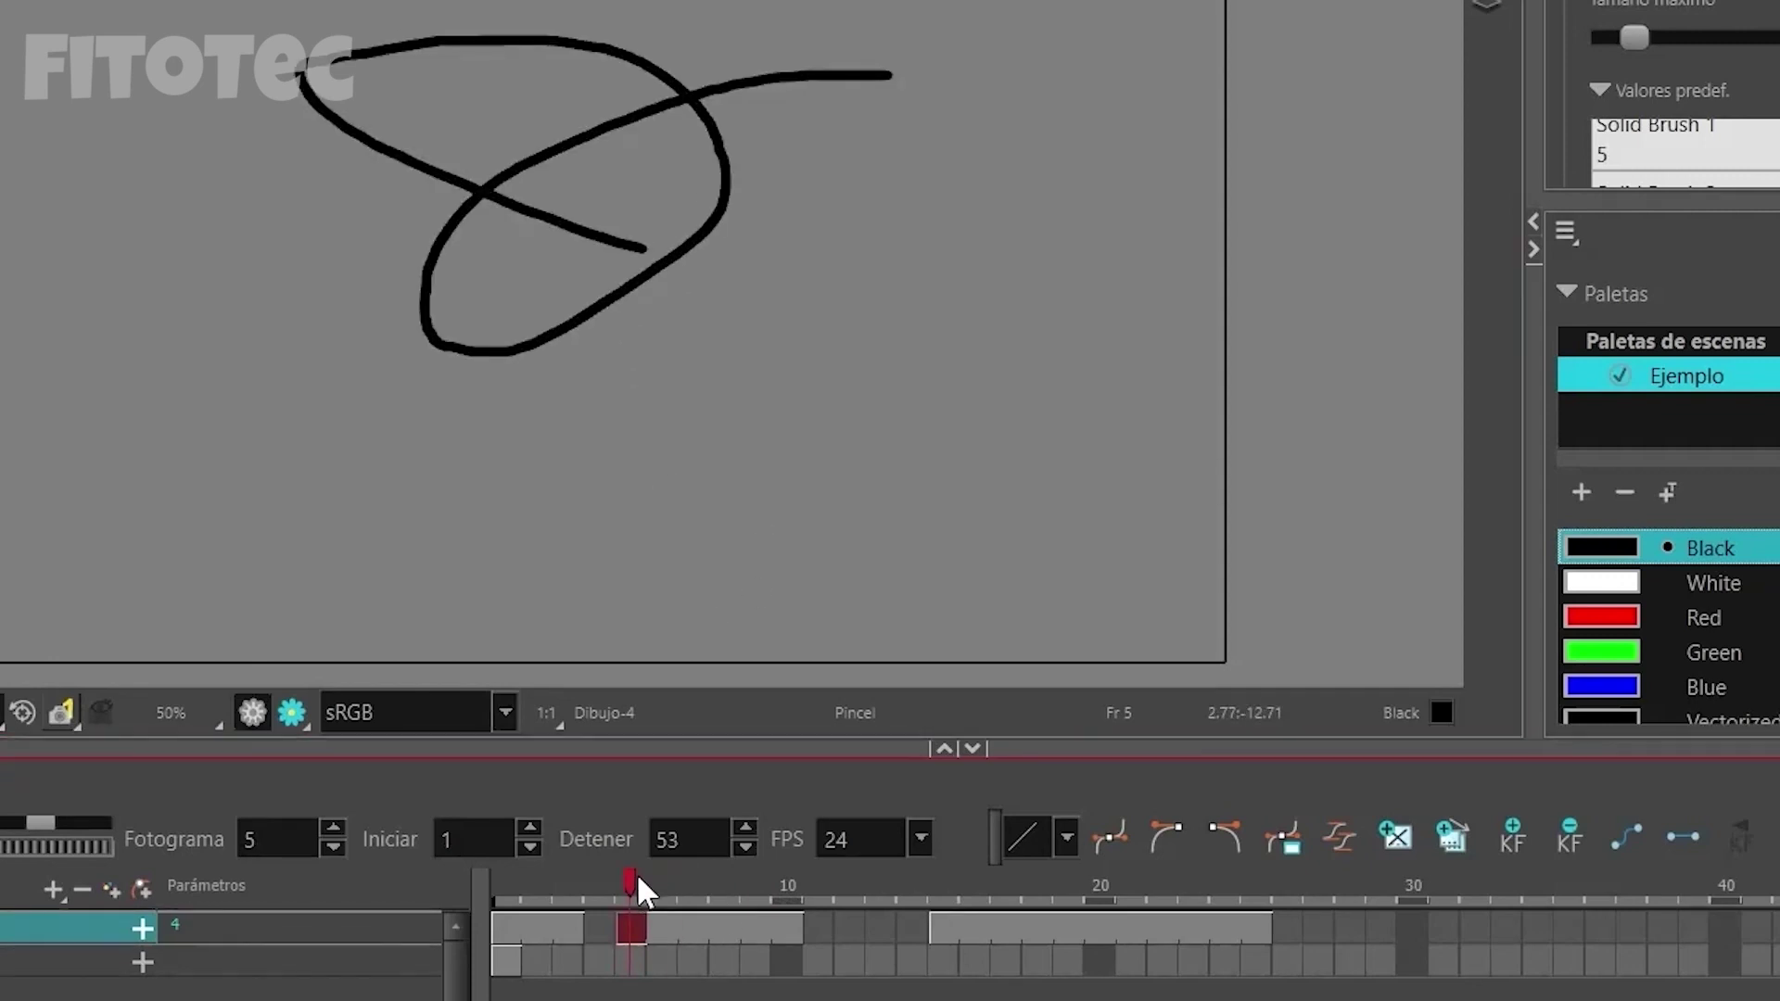
pyautogui.moveTo(638, 877); pyautogui.dragTo(693, 892)
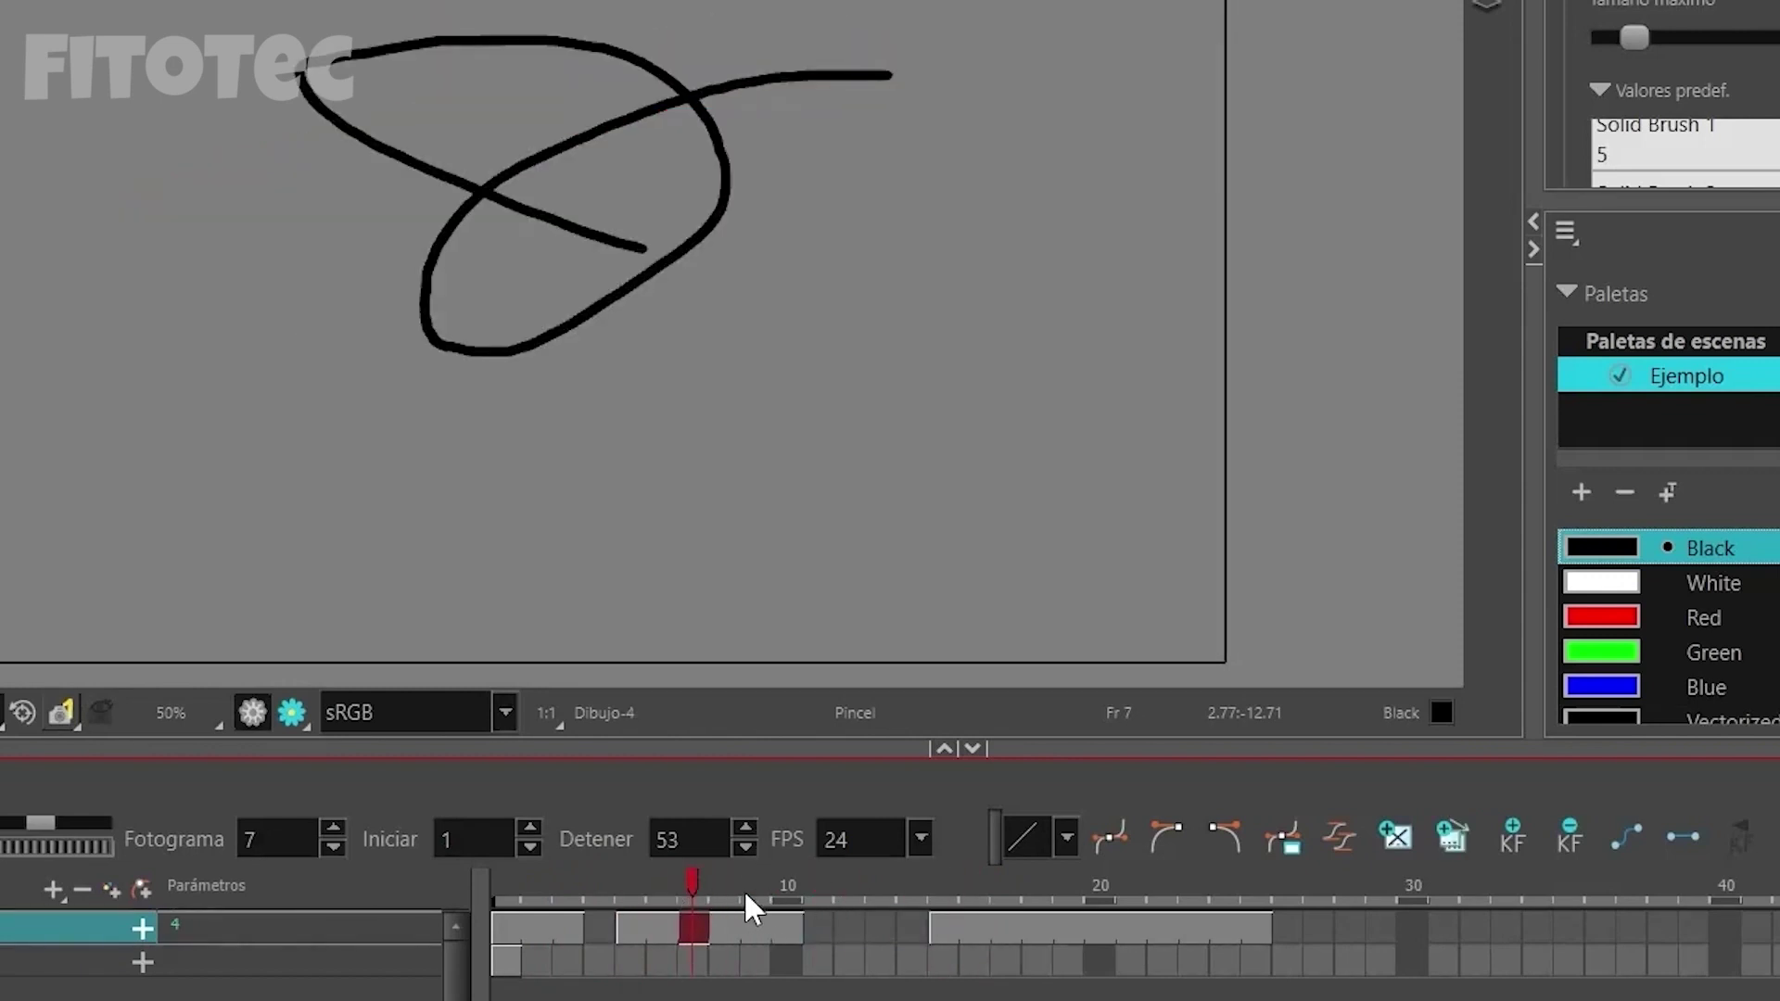
pyautogui.click(793, 927)
pyautogui.click(543, 930)
pyautogui.click(507, 927)
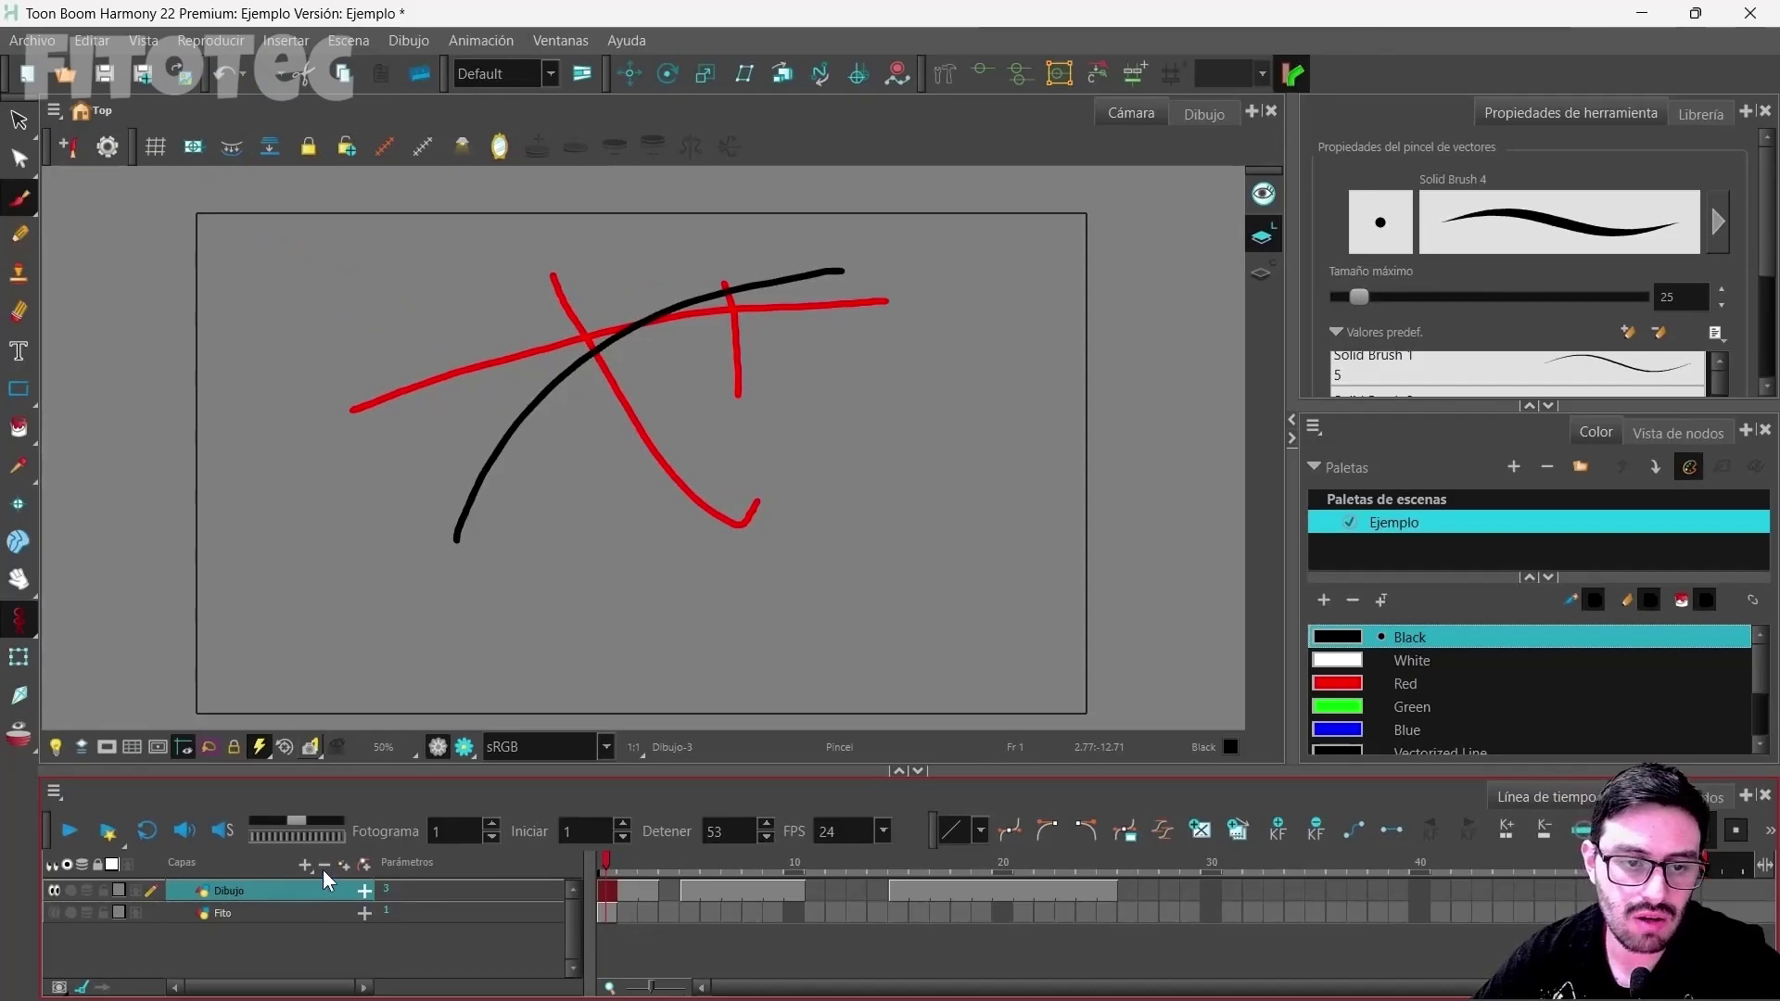
# Step: Delete the Dibujo layer and add a new vector drawing layer named Dibujo
pyautogui.click(324, 866)
pyautogui.click(306, 865)
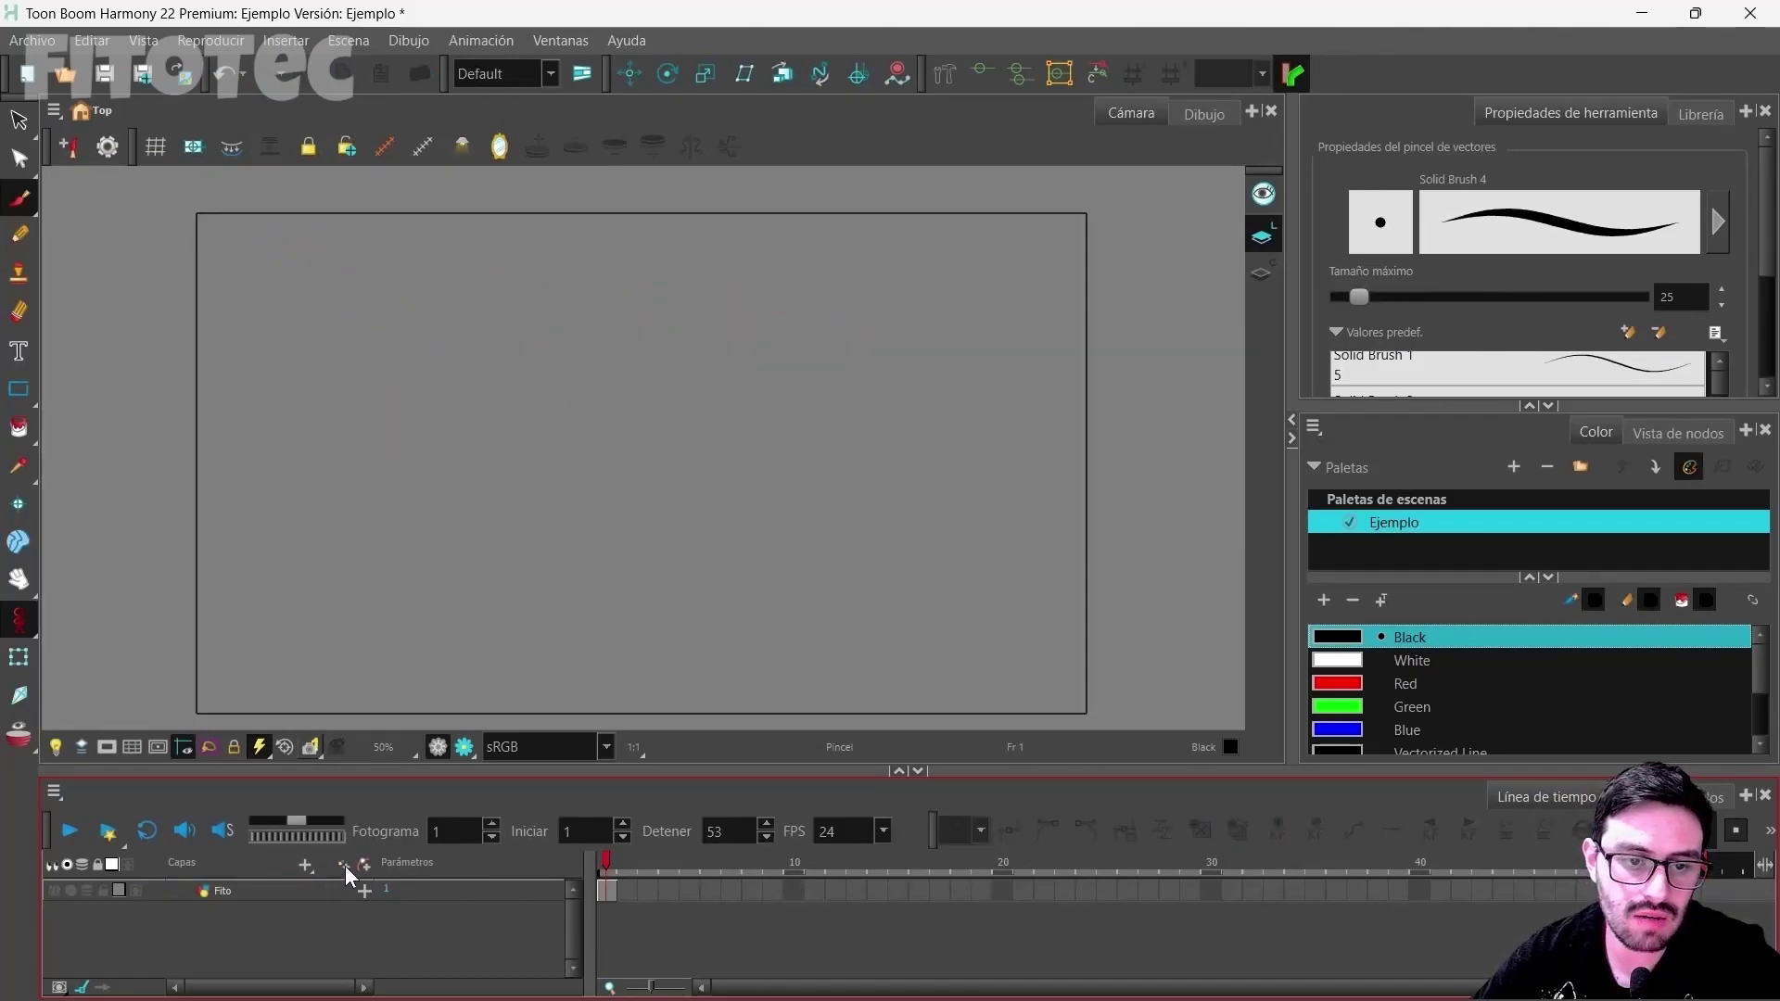
pyautogui.write('Dibujo')
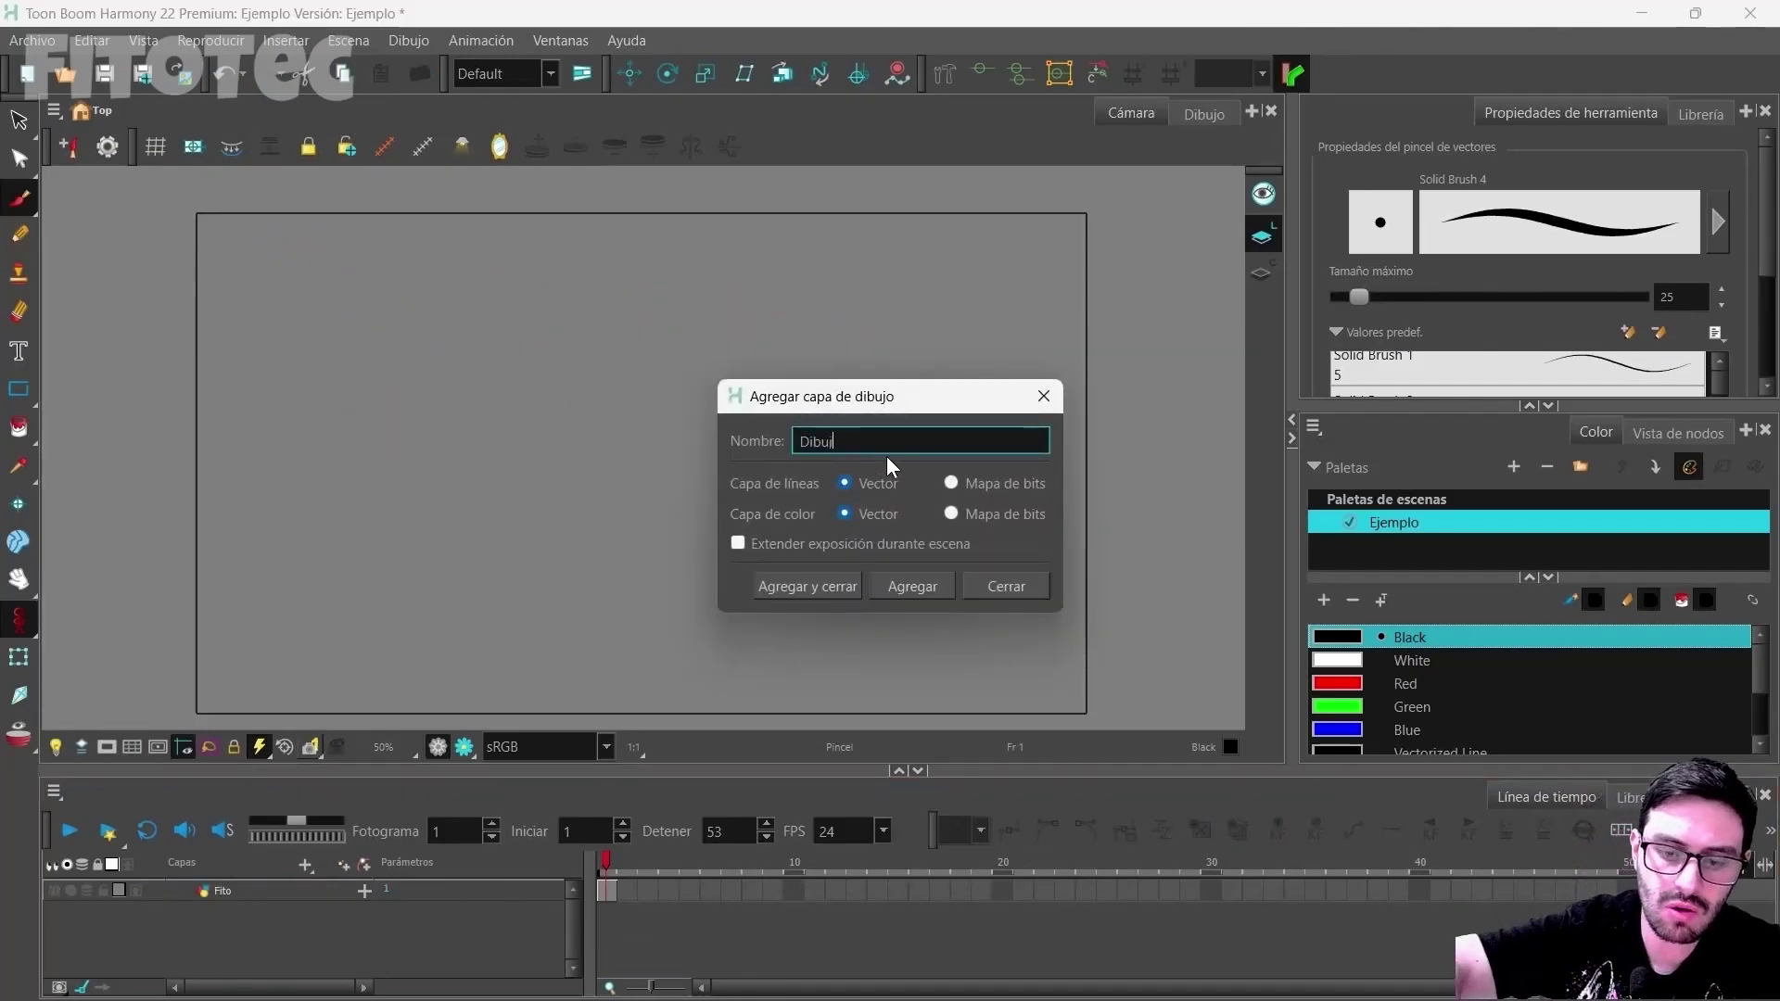
pyautogui.press('Return')
pyautogui.press('Escape')
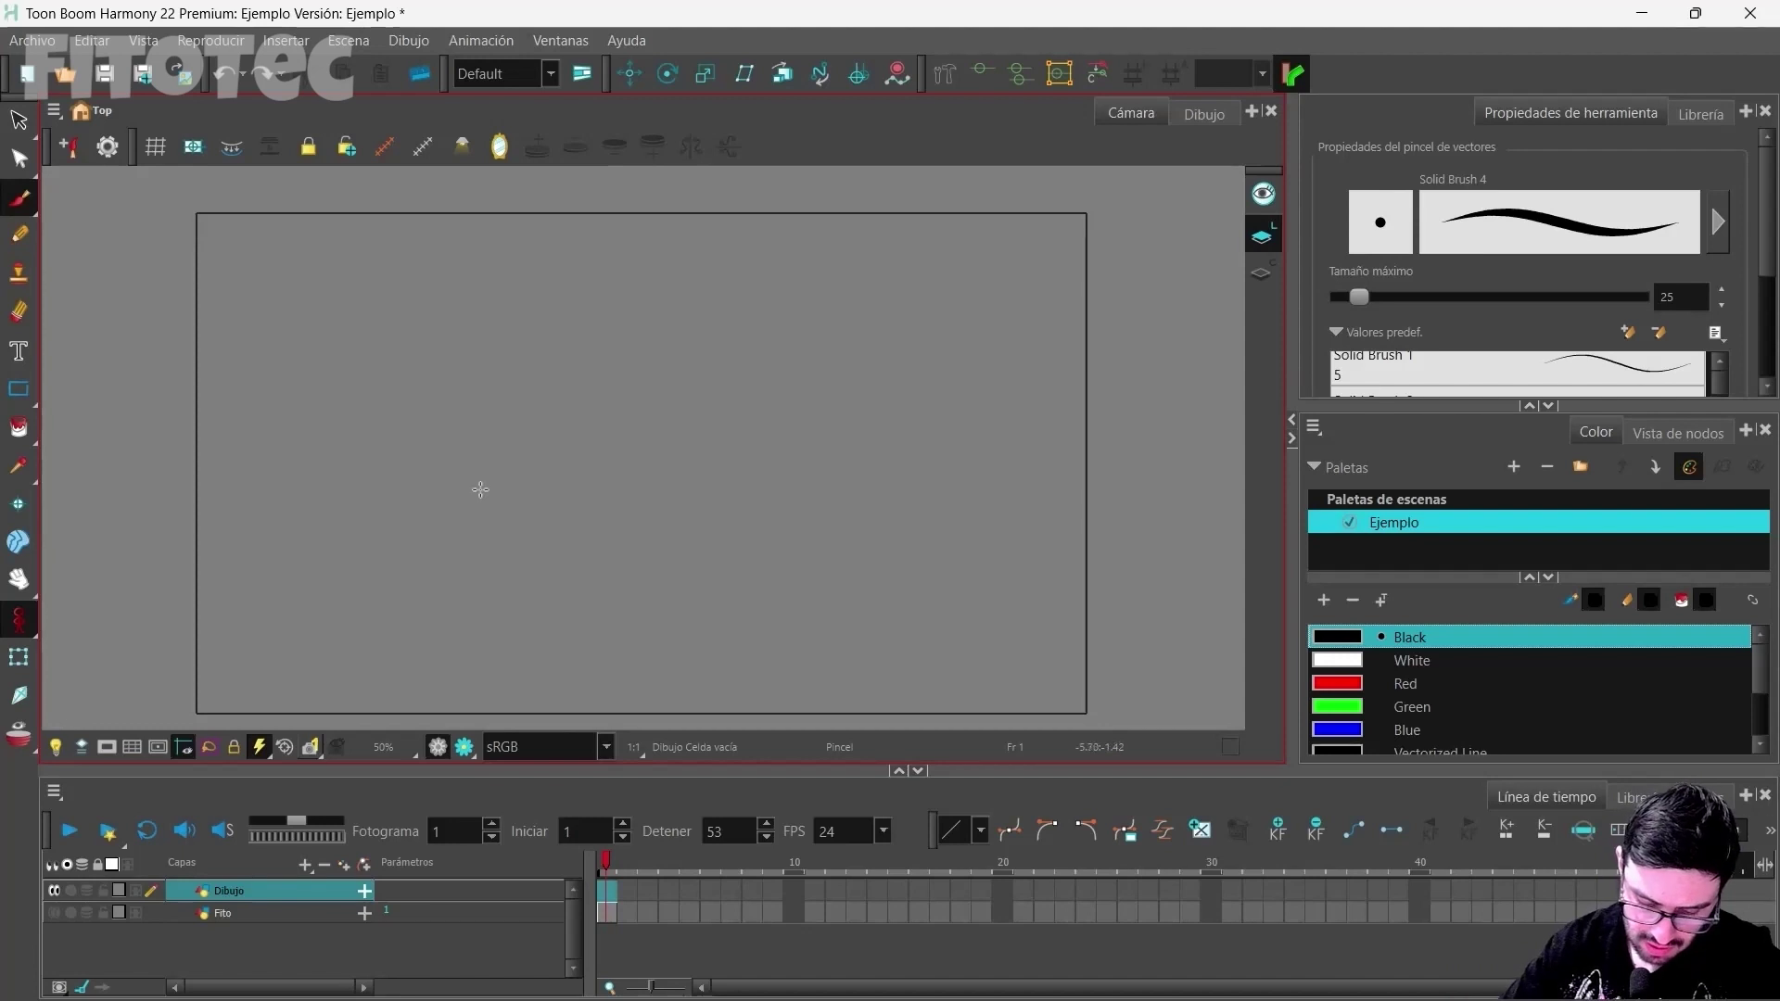
# Step: Expand the brush properties and set Solid Brush 4's maximum size to 68.4
pyautogui.click(1529, 407)
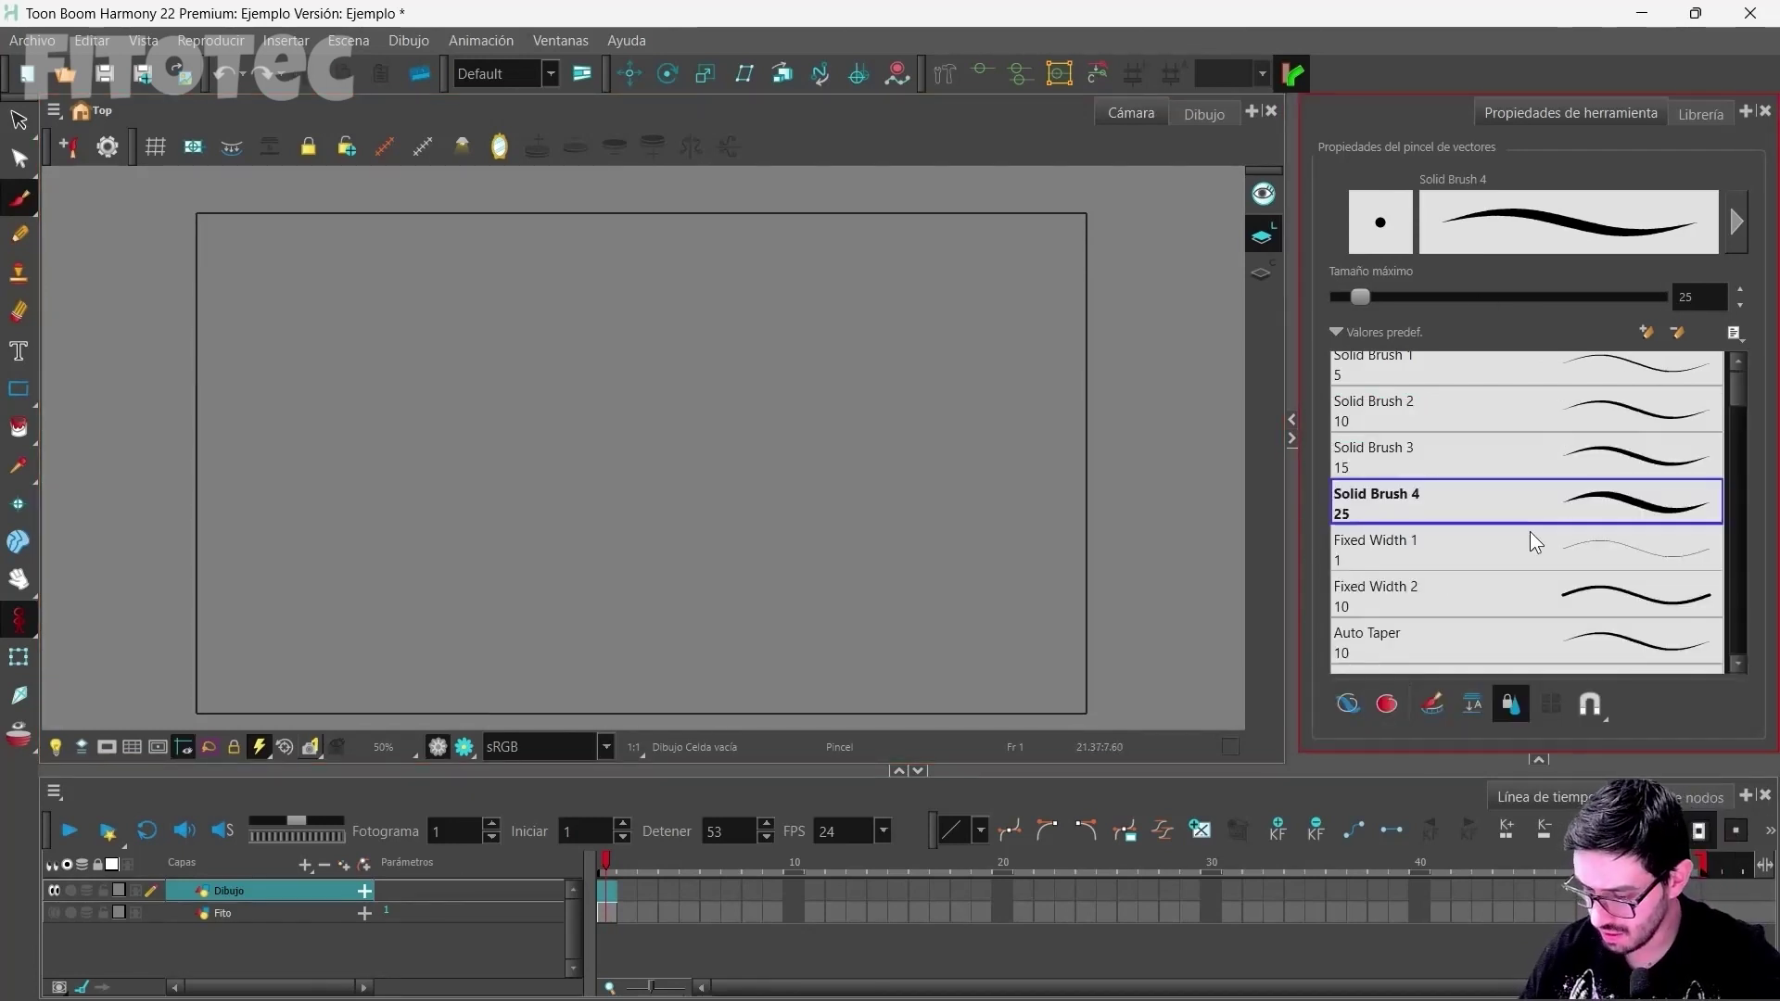
pyautogui.moveTo(1360, 295); pyautogui.dragTo(1396, 297)
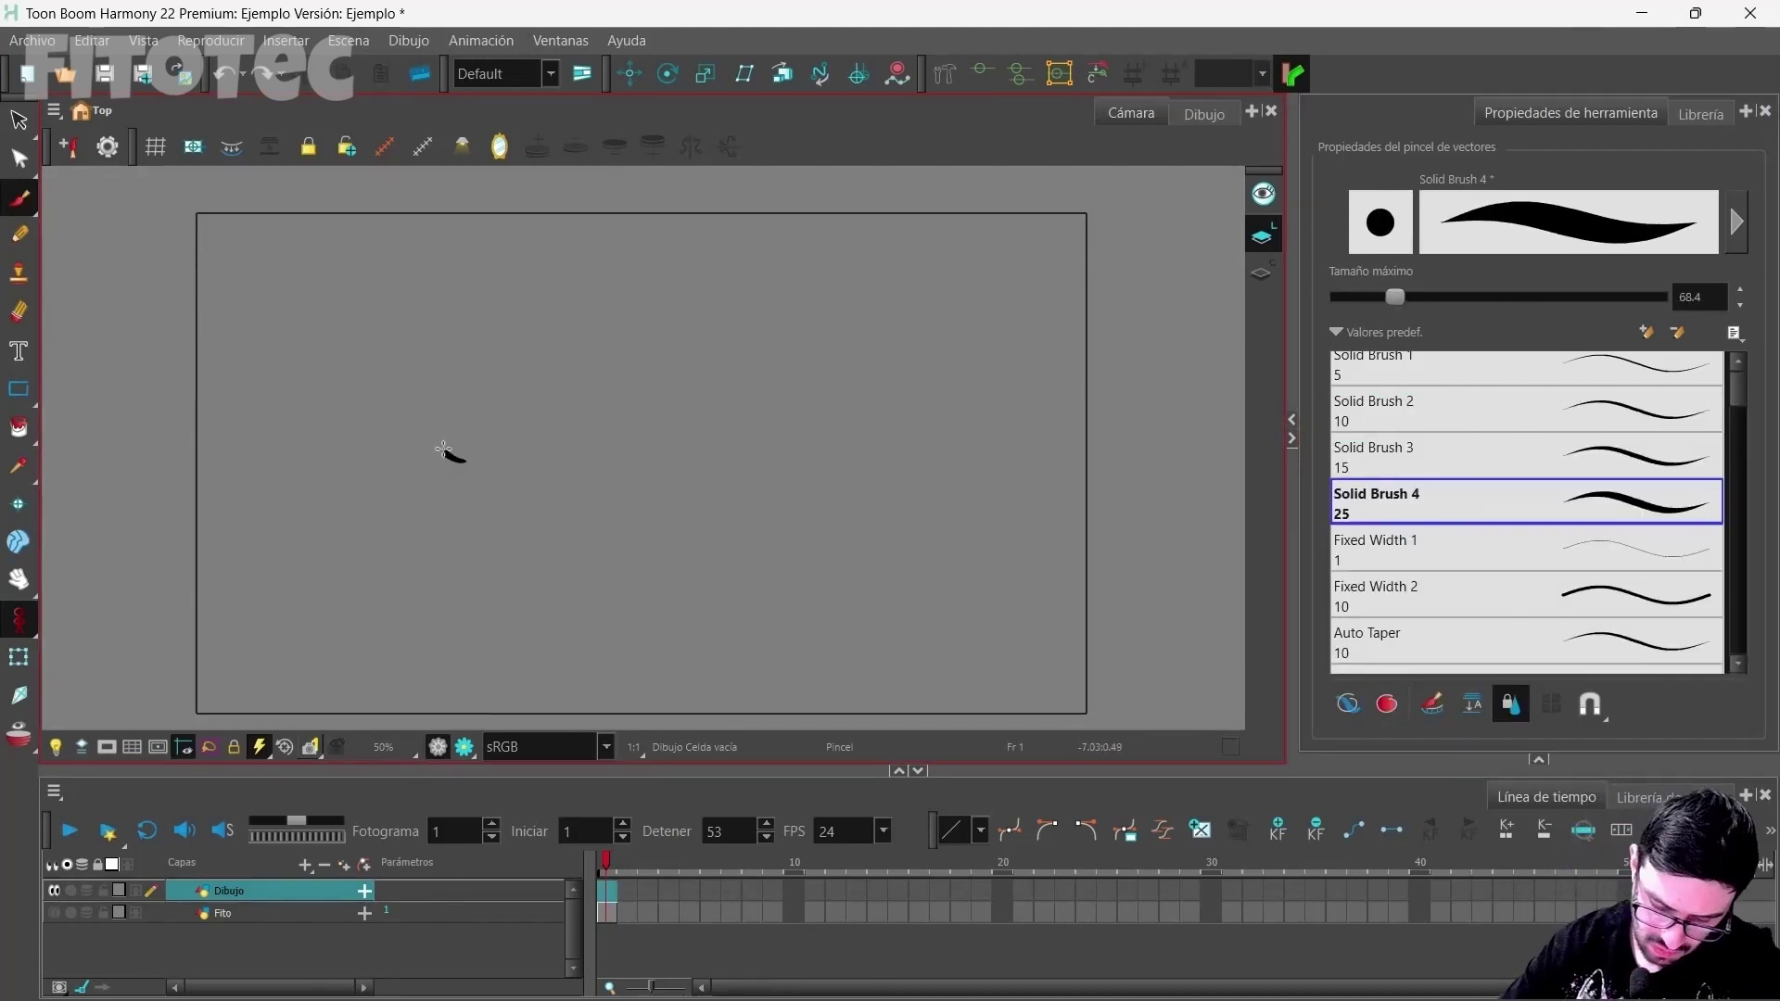
# Step: Draw a standing stick figure in black with the brush at frame 1 of the Dibujo layer
pyautogui.moveTo(444, 453); pyautogui.dragTo(473, 460)
pyautogui.moveTo(472, 461)
pyautogui.mouseDown()
pyautogui.moveTo(472, 539)
pyautogui.moveTo(443, 533)
pyautogui.mouseUp()
pyautogui.moveTo(473, 491)
pyautogui.mouseDown()
pyautogui.moveTo(500, 531)
pyautogui.moveTo(449, 613)
pyautogui.moveTo(485, 605)
pyautogui.moveTo(490, 627)
pyautogui.moveTo(437, 646)
pyautogui.mouseUp()
pyautogui.moveTo(494, 626); pyautogui.dragTo(501, 649)
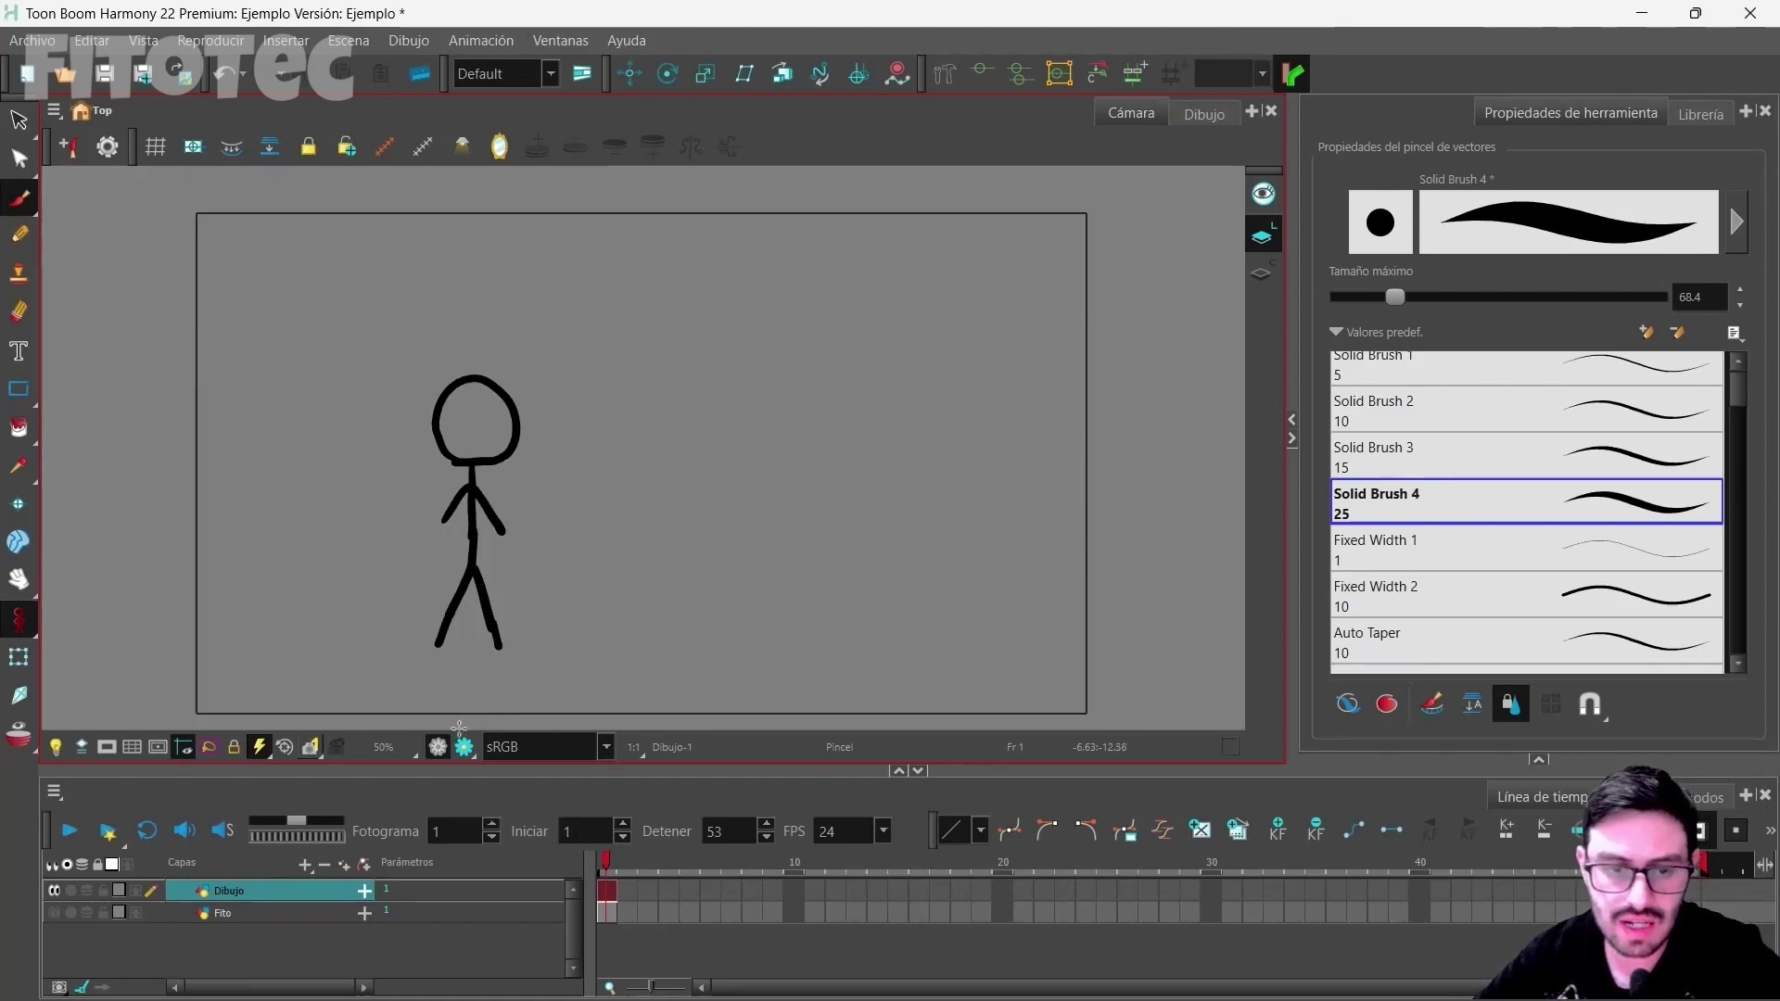
# Step: Create an empty drawing at frame 4 of the Dibujo layer and compare it with frames 1 and 2
pyautogui.click(662, 890)
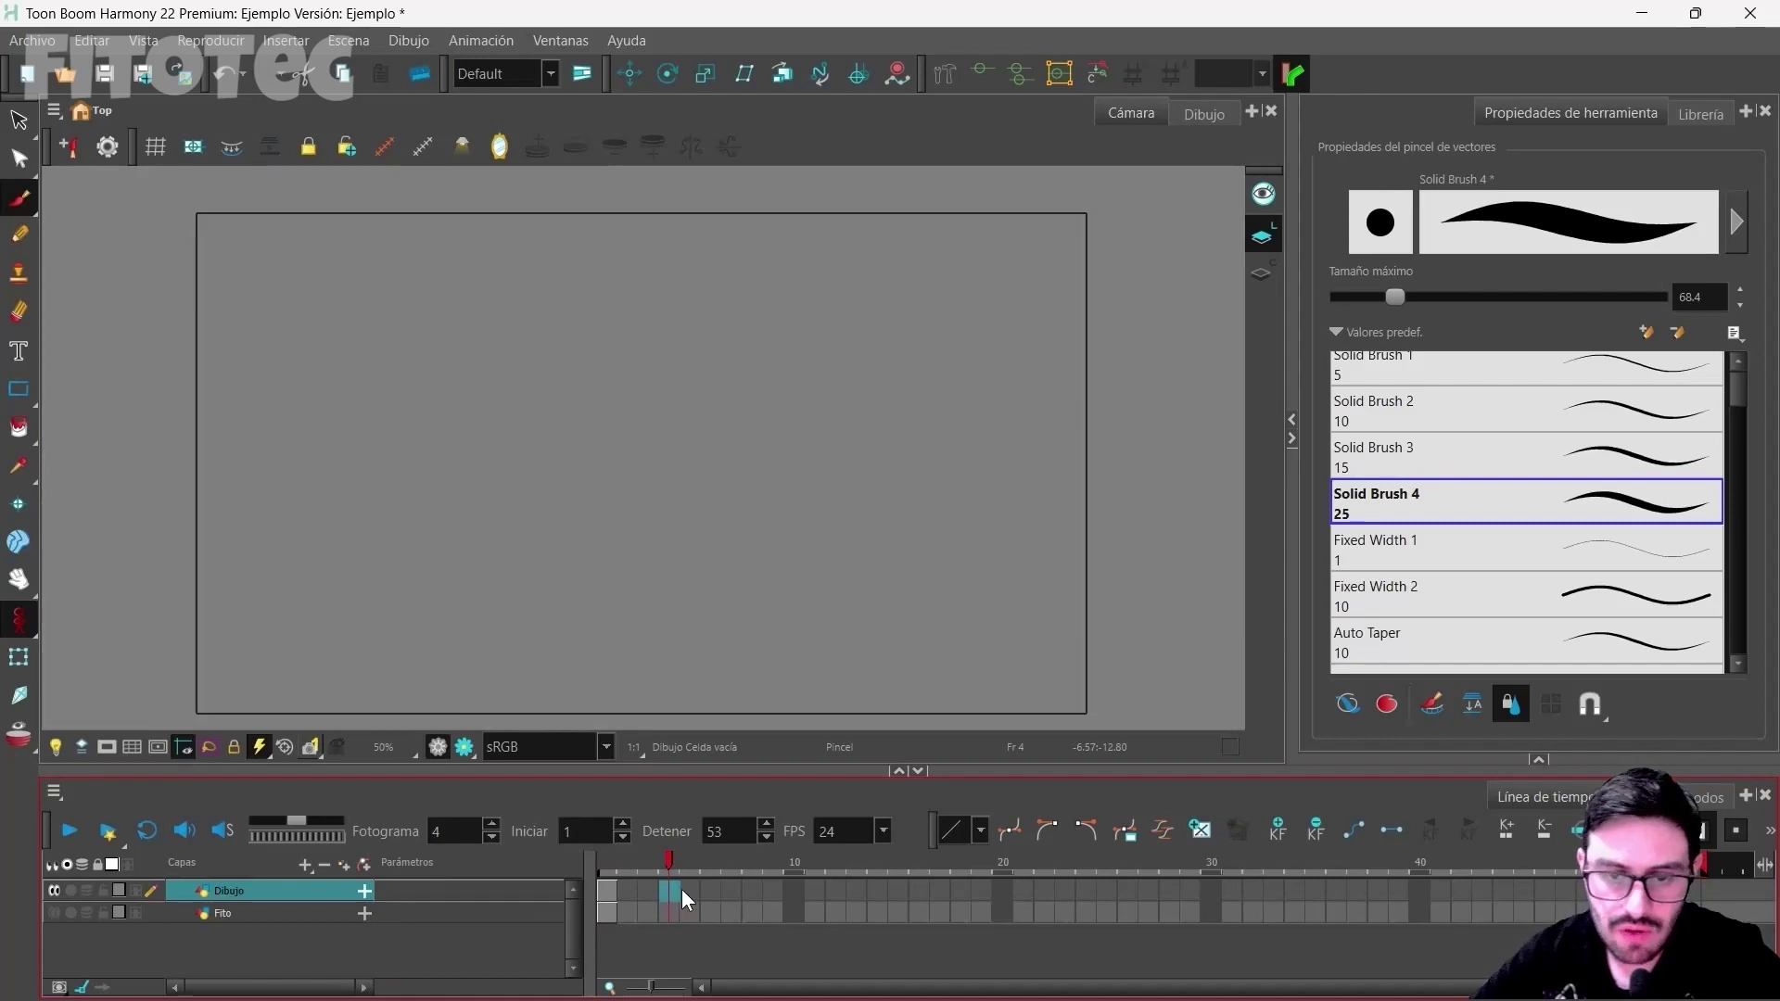
pyautogui.click(1203, 832)
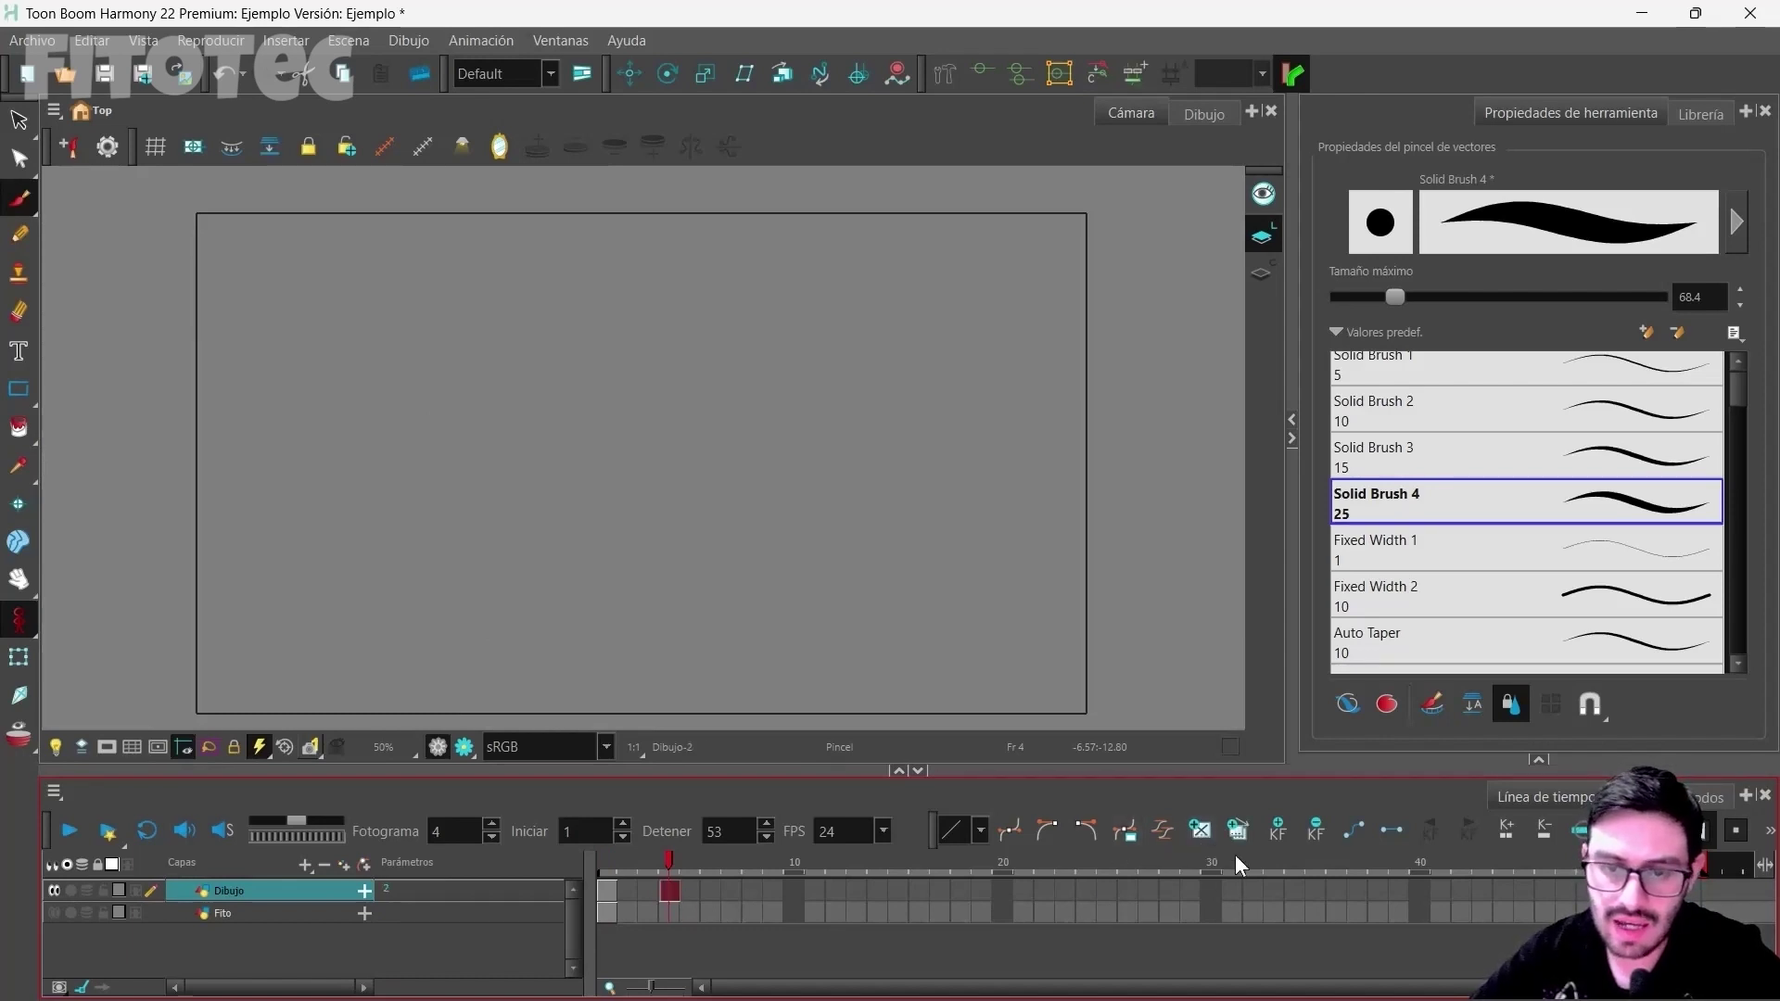
pyautogui.click(637, 858)
pyautogui.click(608, 890)
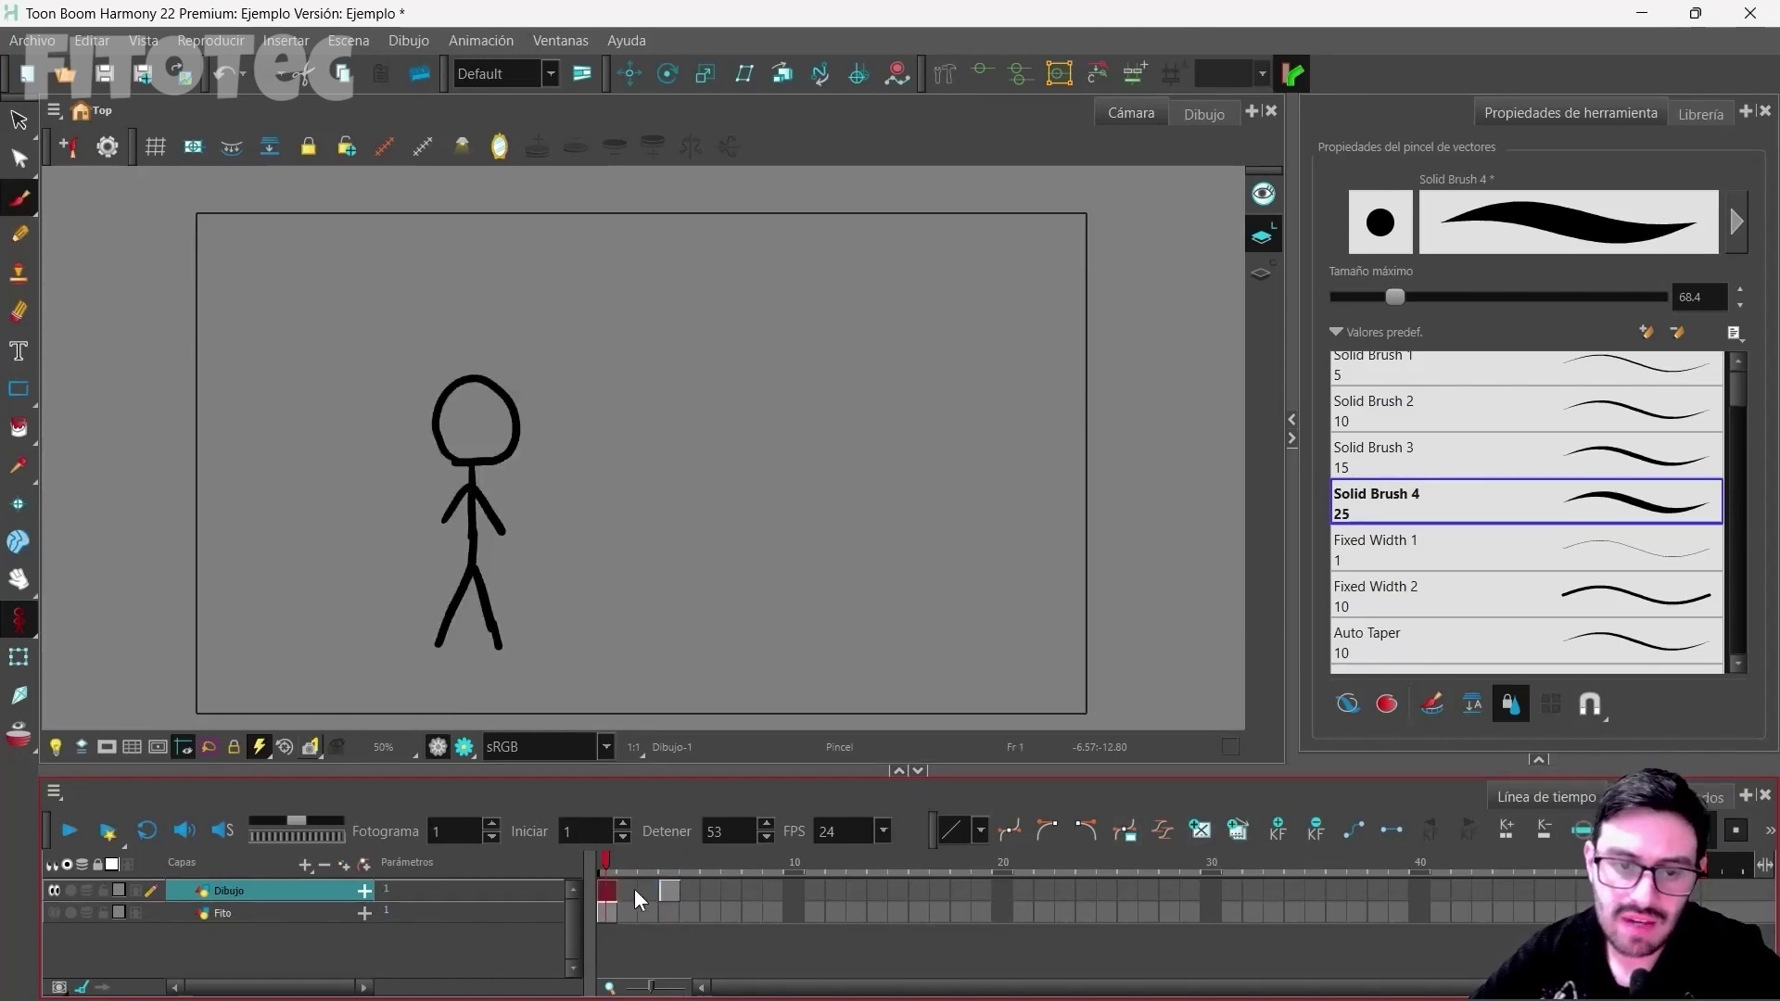
pyautogui.click(635, 888)
pyautogui.click(610, 888)
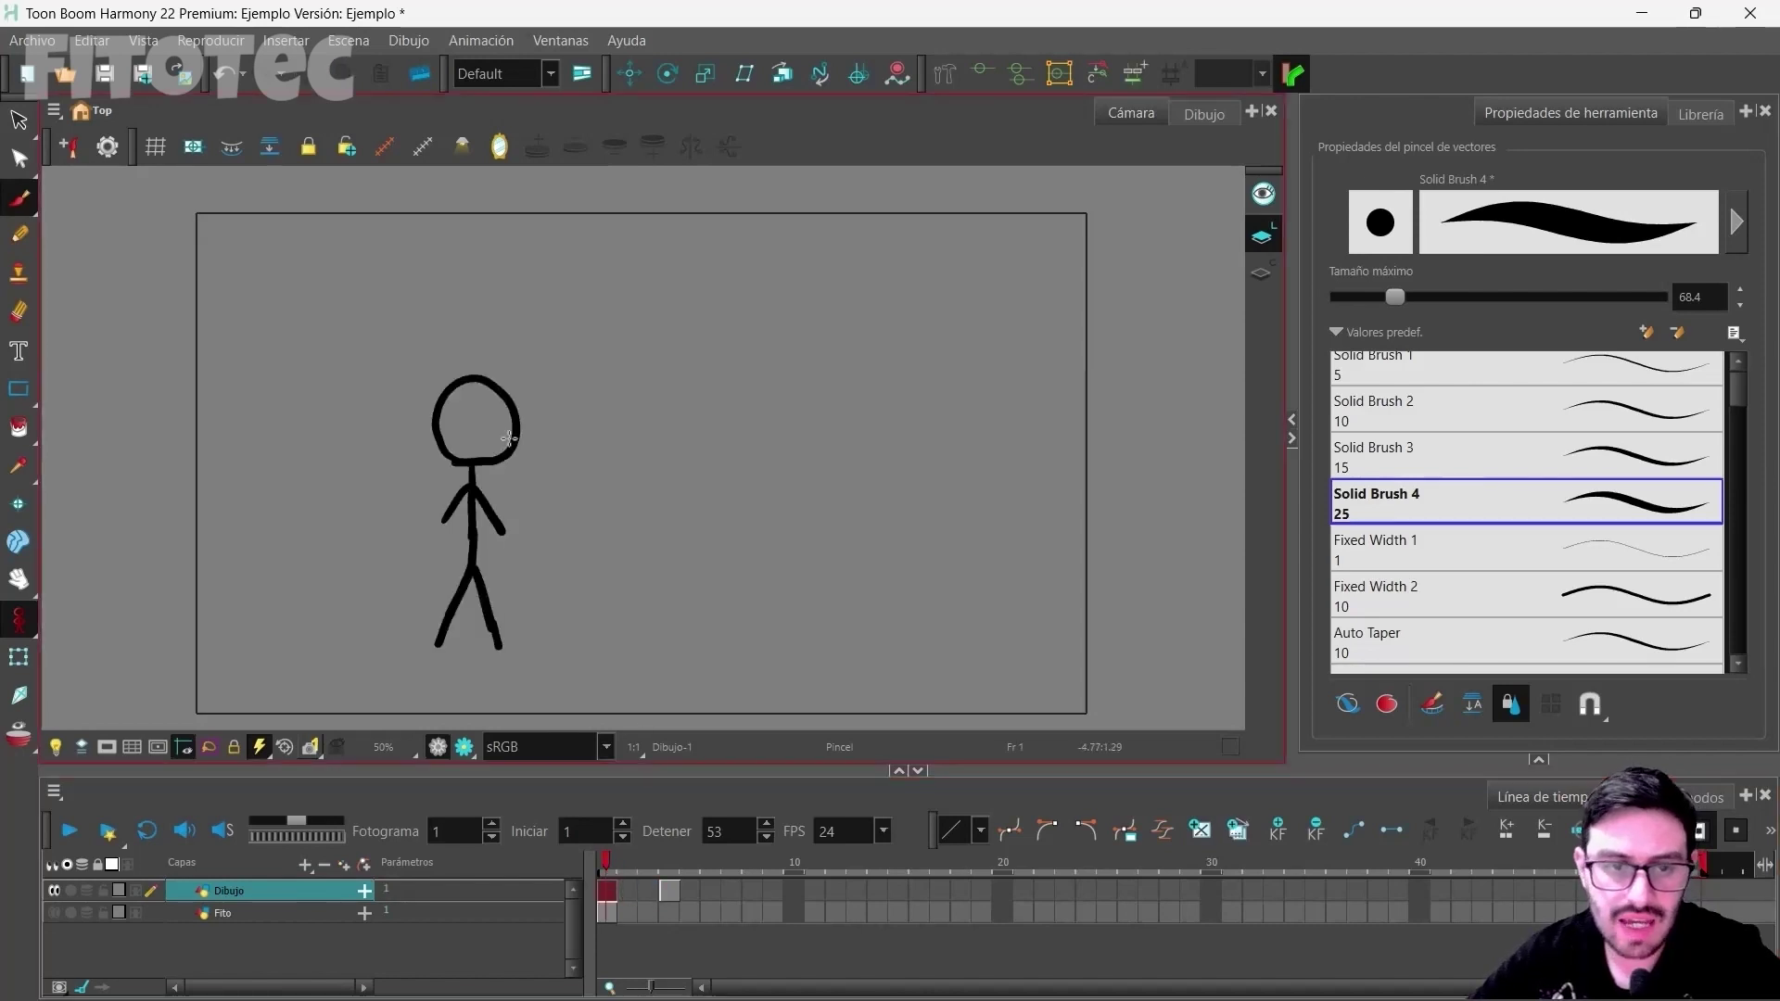
# Step: Extend the exposure of the frame 1 drawing through frame 3 and check the frames up to frame 4
pyautogui.click(654, 890)
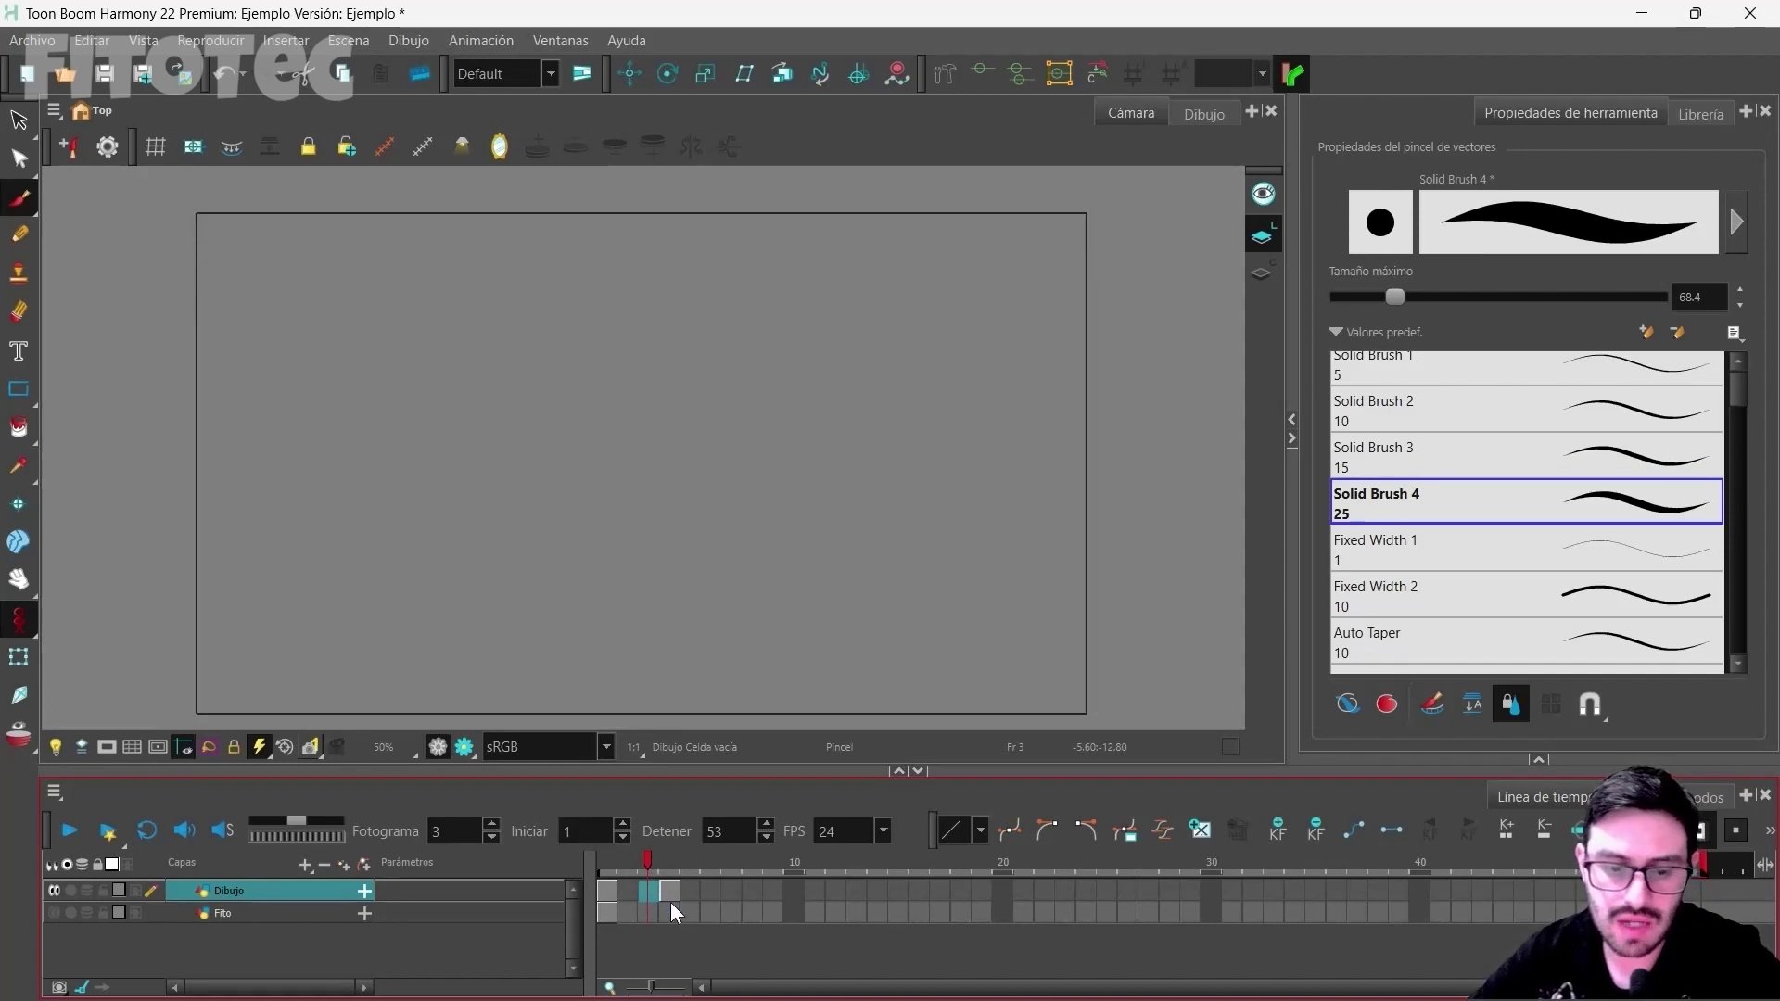
pyautogui.press('F5')
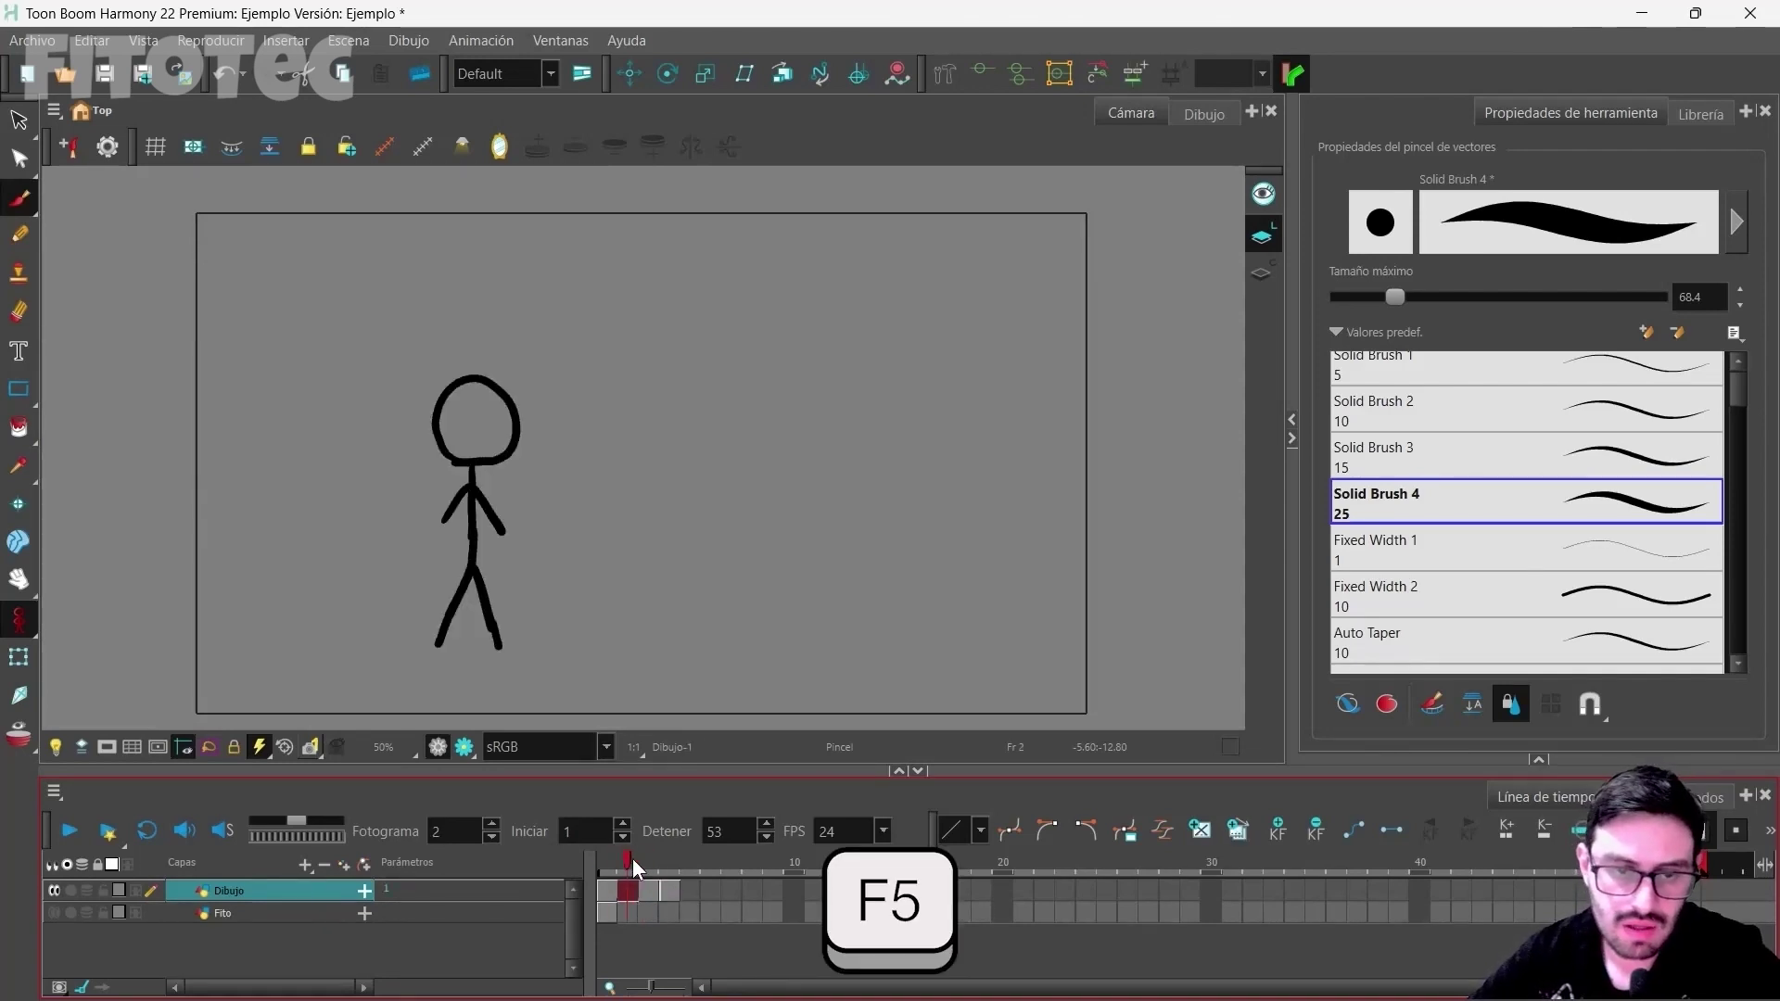
pyautogui.click(664, 869)
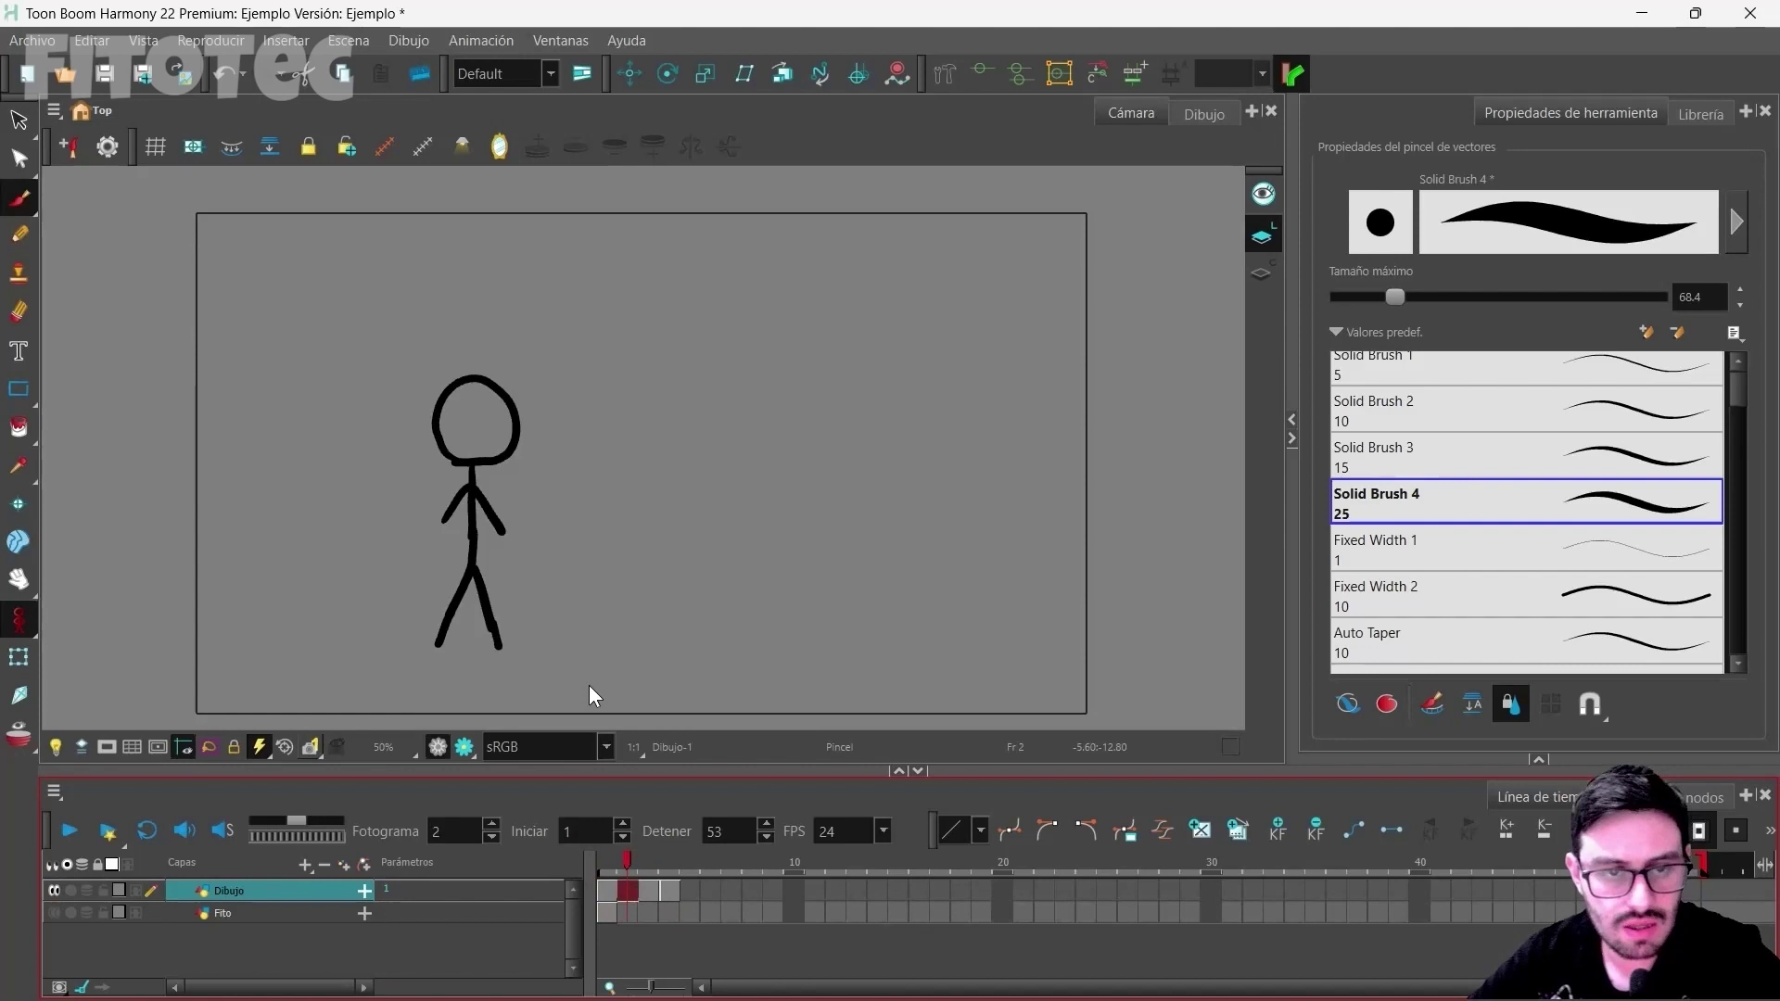
pyautogui.click(647, 868)
pyautogui.click(664, 862)
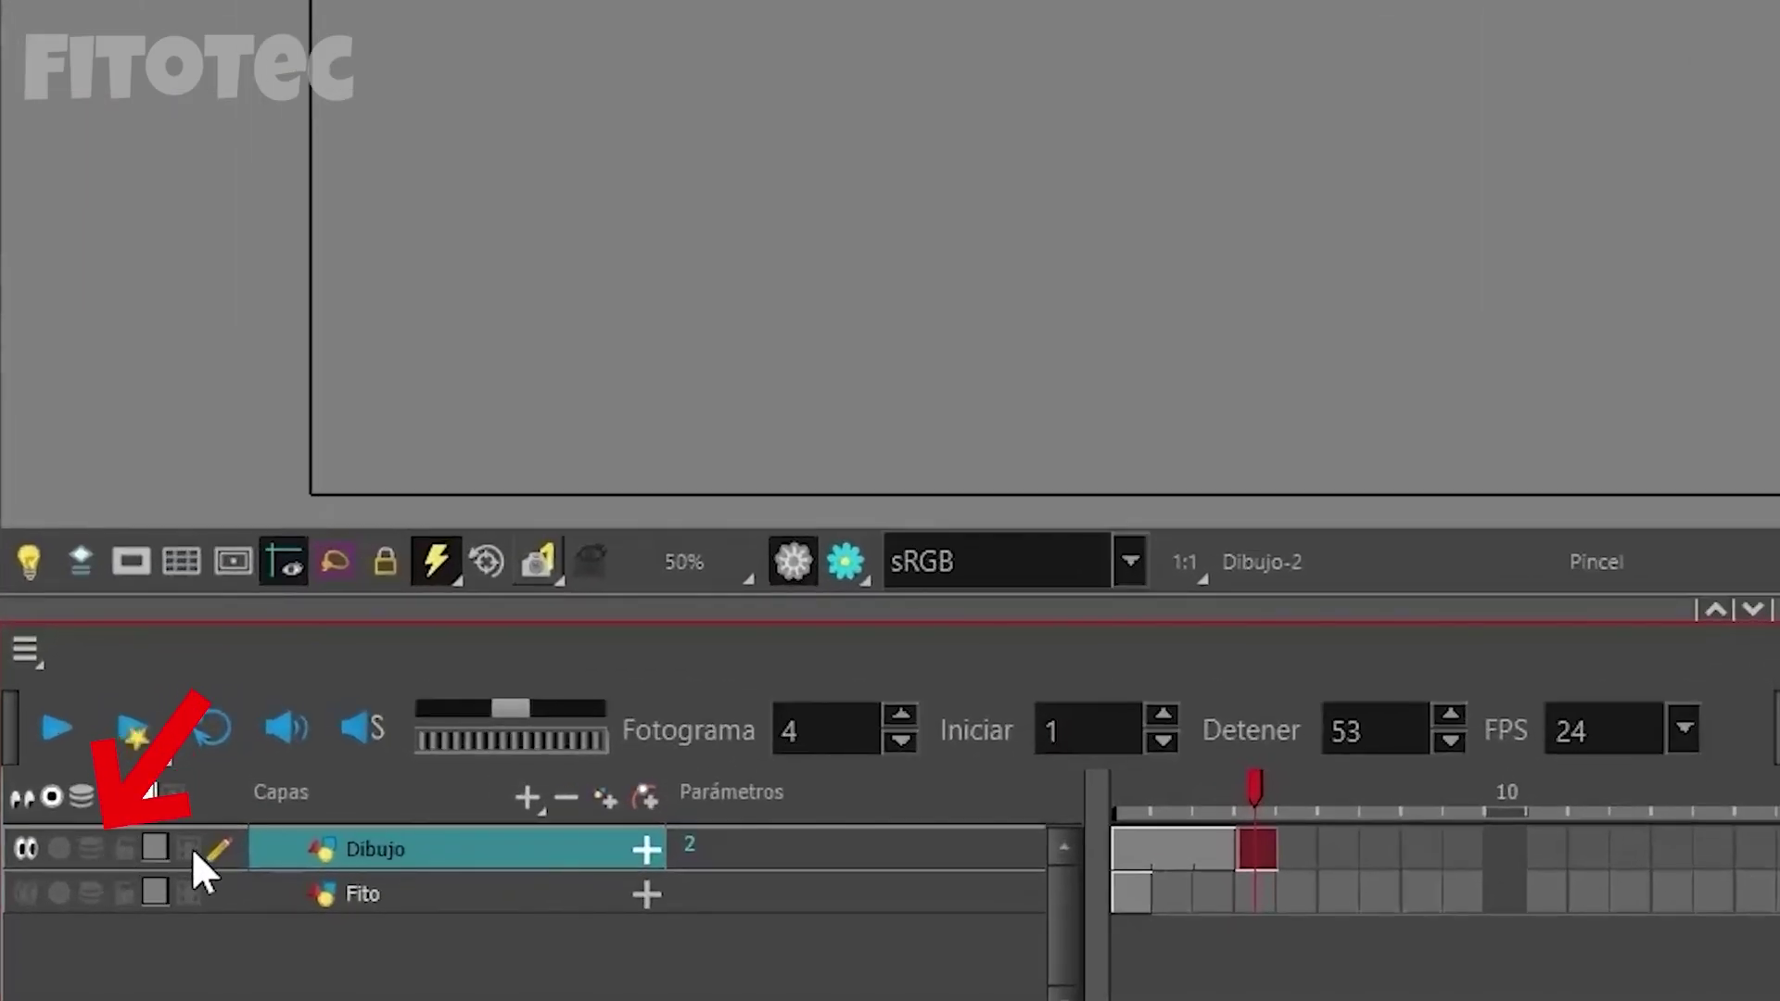
# Step: Turn on onion skin for the Dibujo layer at frame 4 and examine the ghosted previous drawing
pyautogui.click(89, 873)
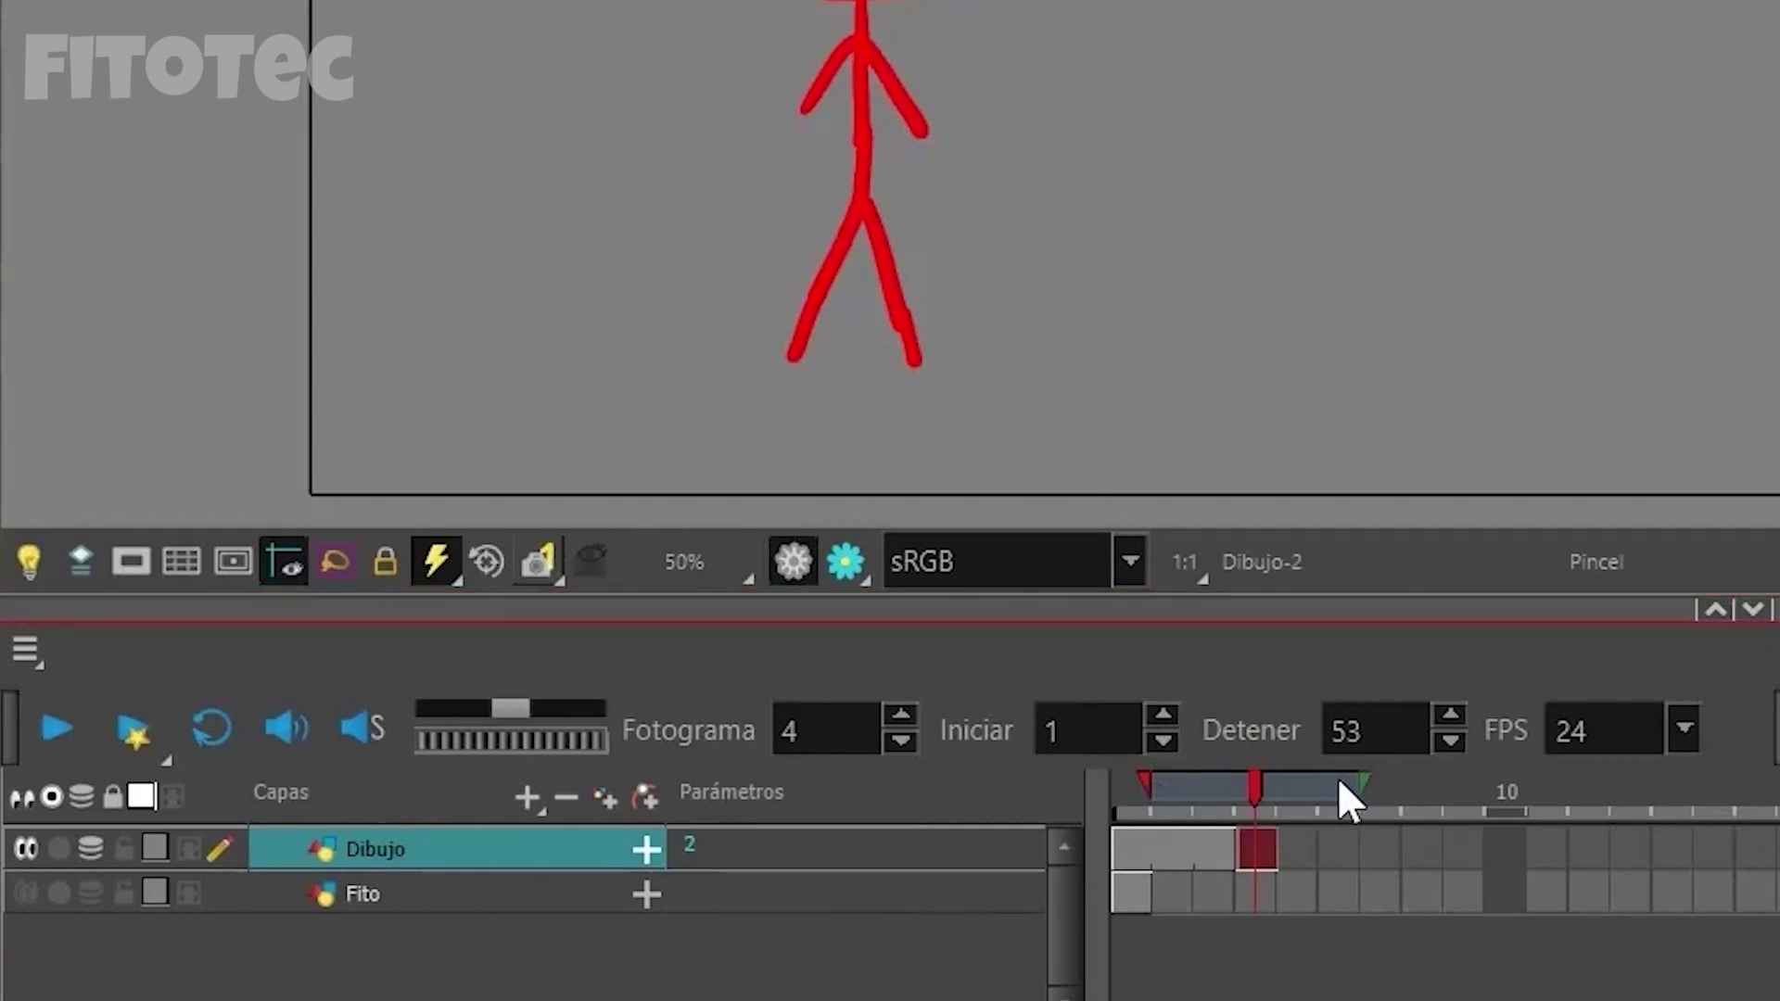
pyautogui.moveTo(1150, 787)
pyautogui.mouseDown()
pyautogui.moveTo(1187, 790)
pyautogui.moveTo(1146, 788)
pyautogui.mouseUp()
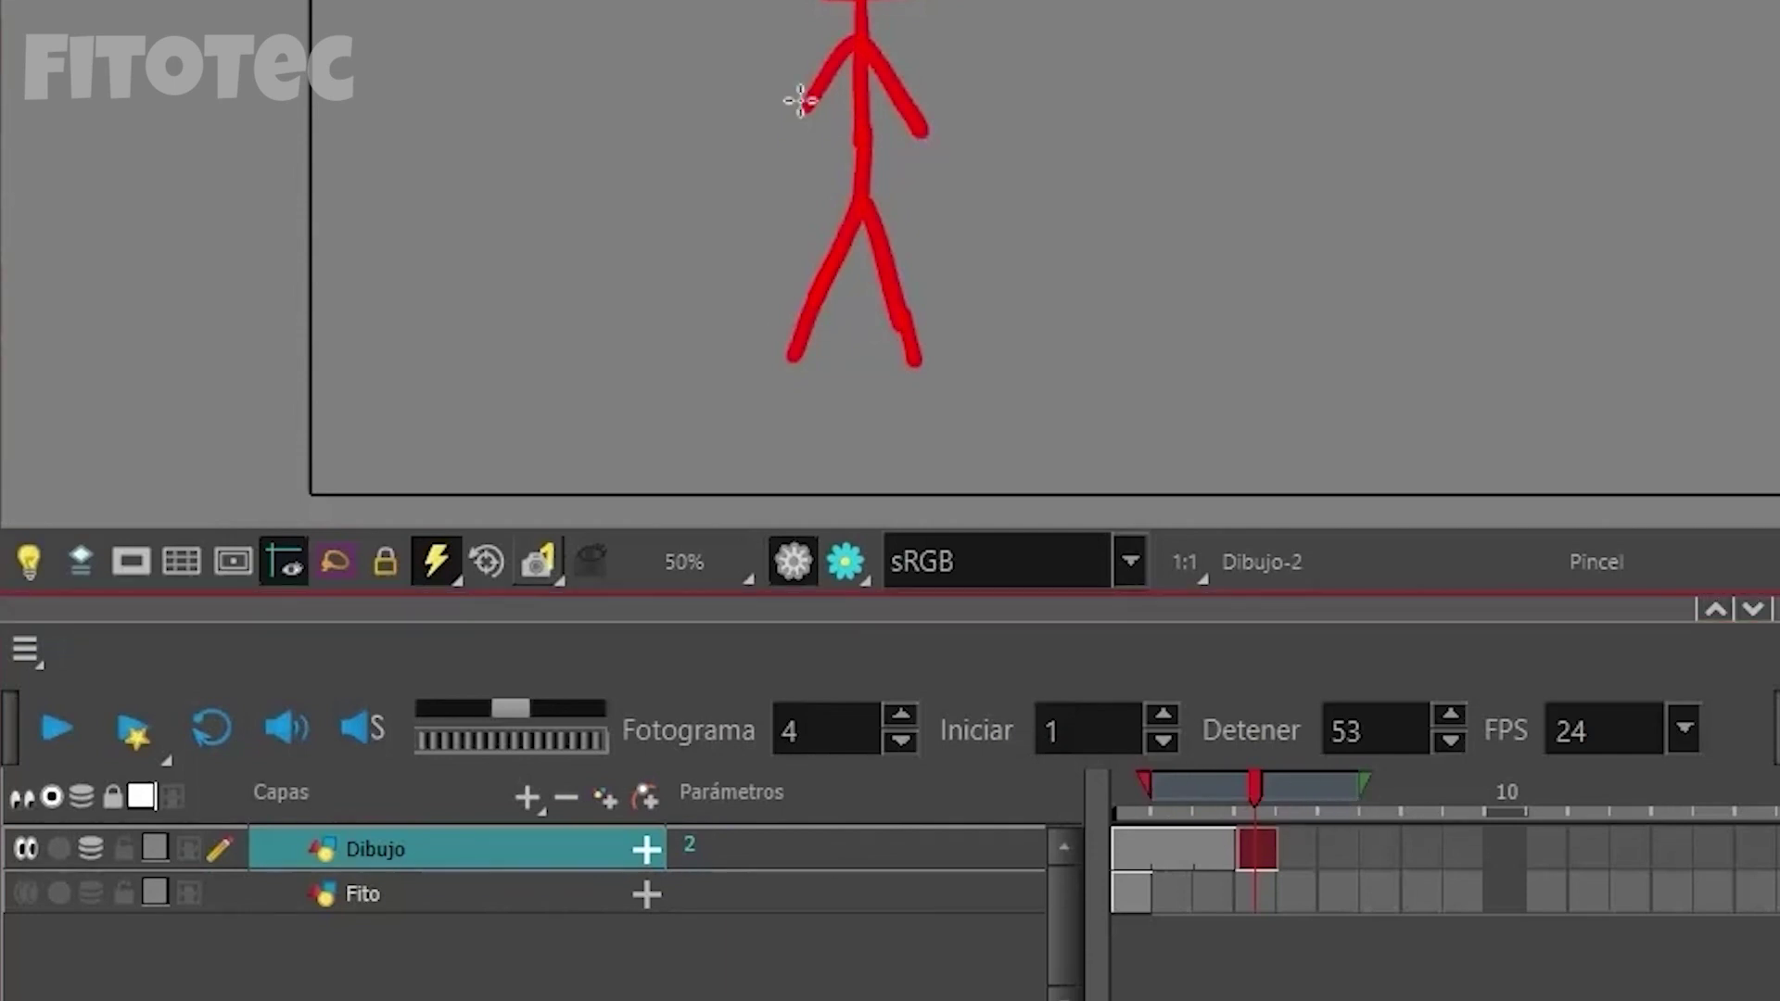
pyautogui.press('s')
pyautogui.scroll(2, 839, 56)
pyautogui.press('space')
pyautogui.moveTo(1060, 17); pyautogui.dragTo(1274, 81)
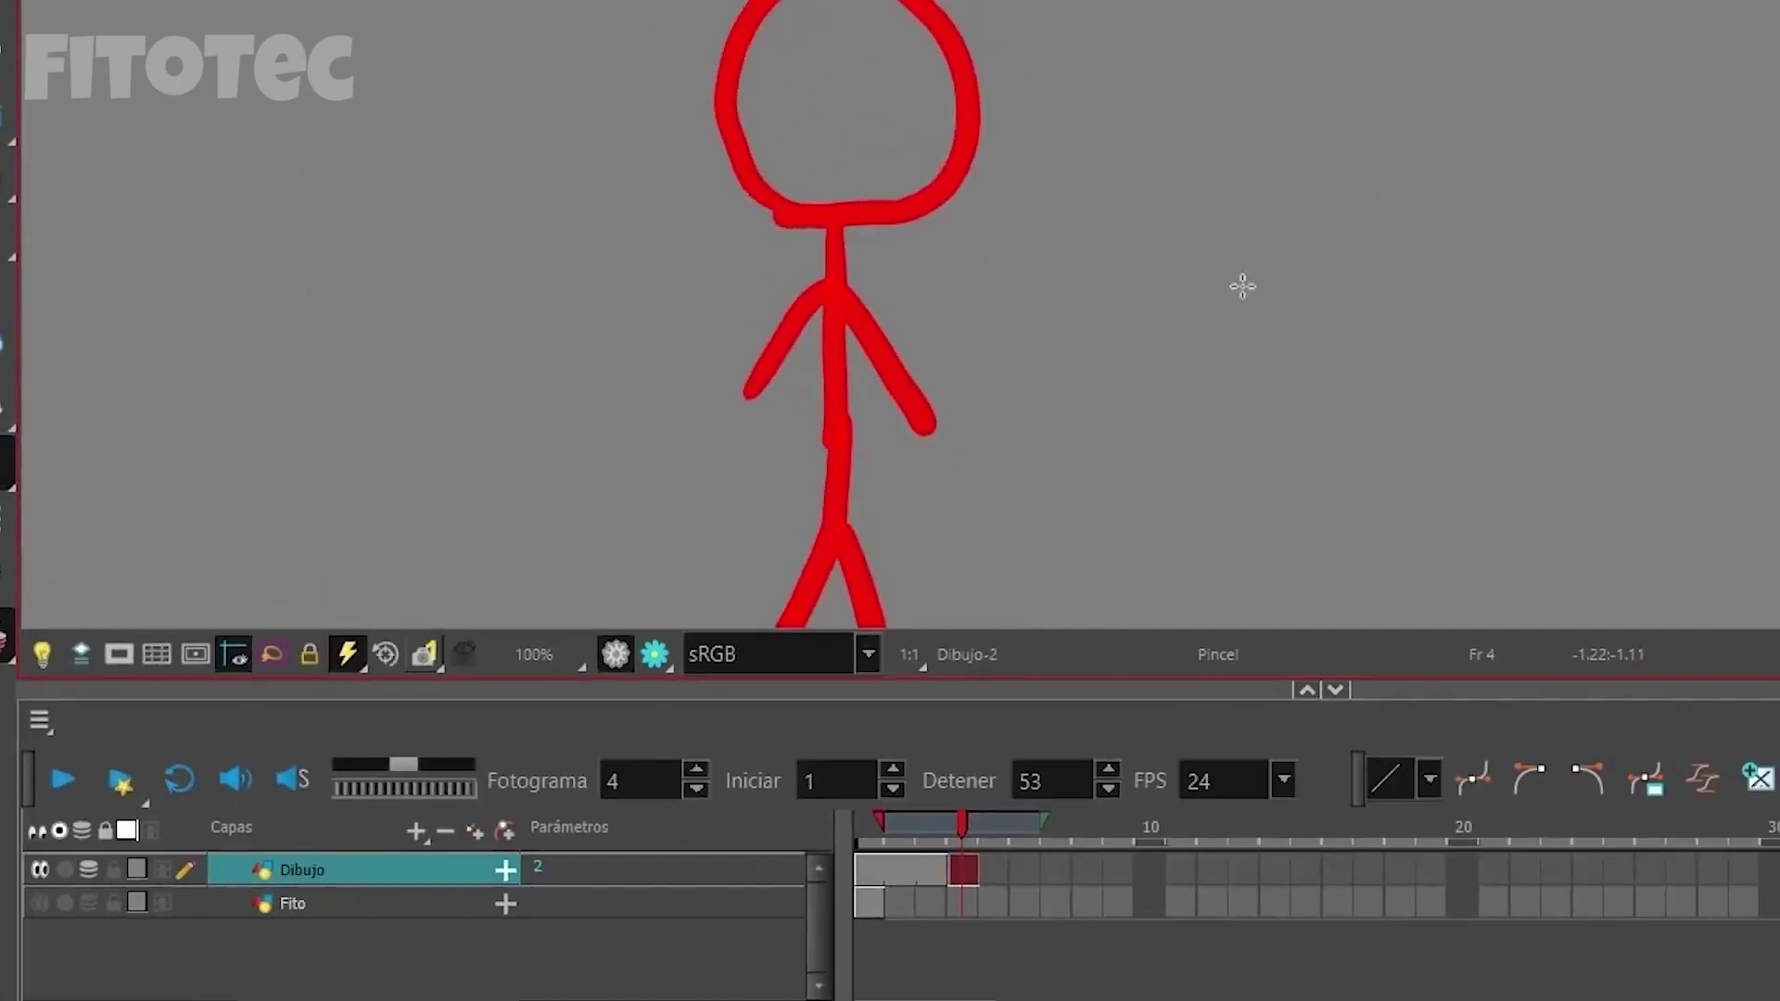
pyautogui.scroll(-2, 876, 303)
pyautogui.moveTo(1079, 172); pyautogui.dragTo(912, 190)
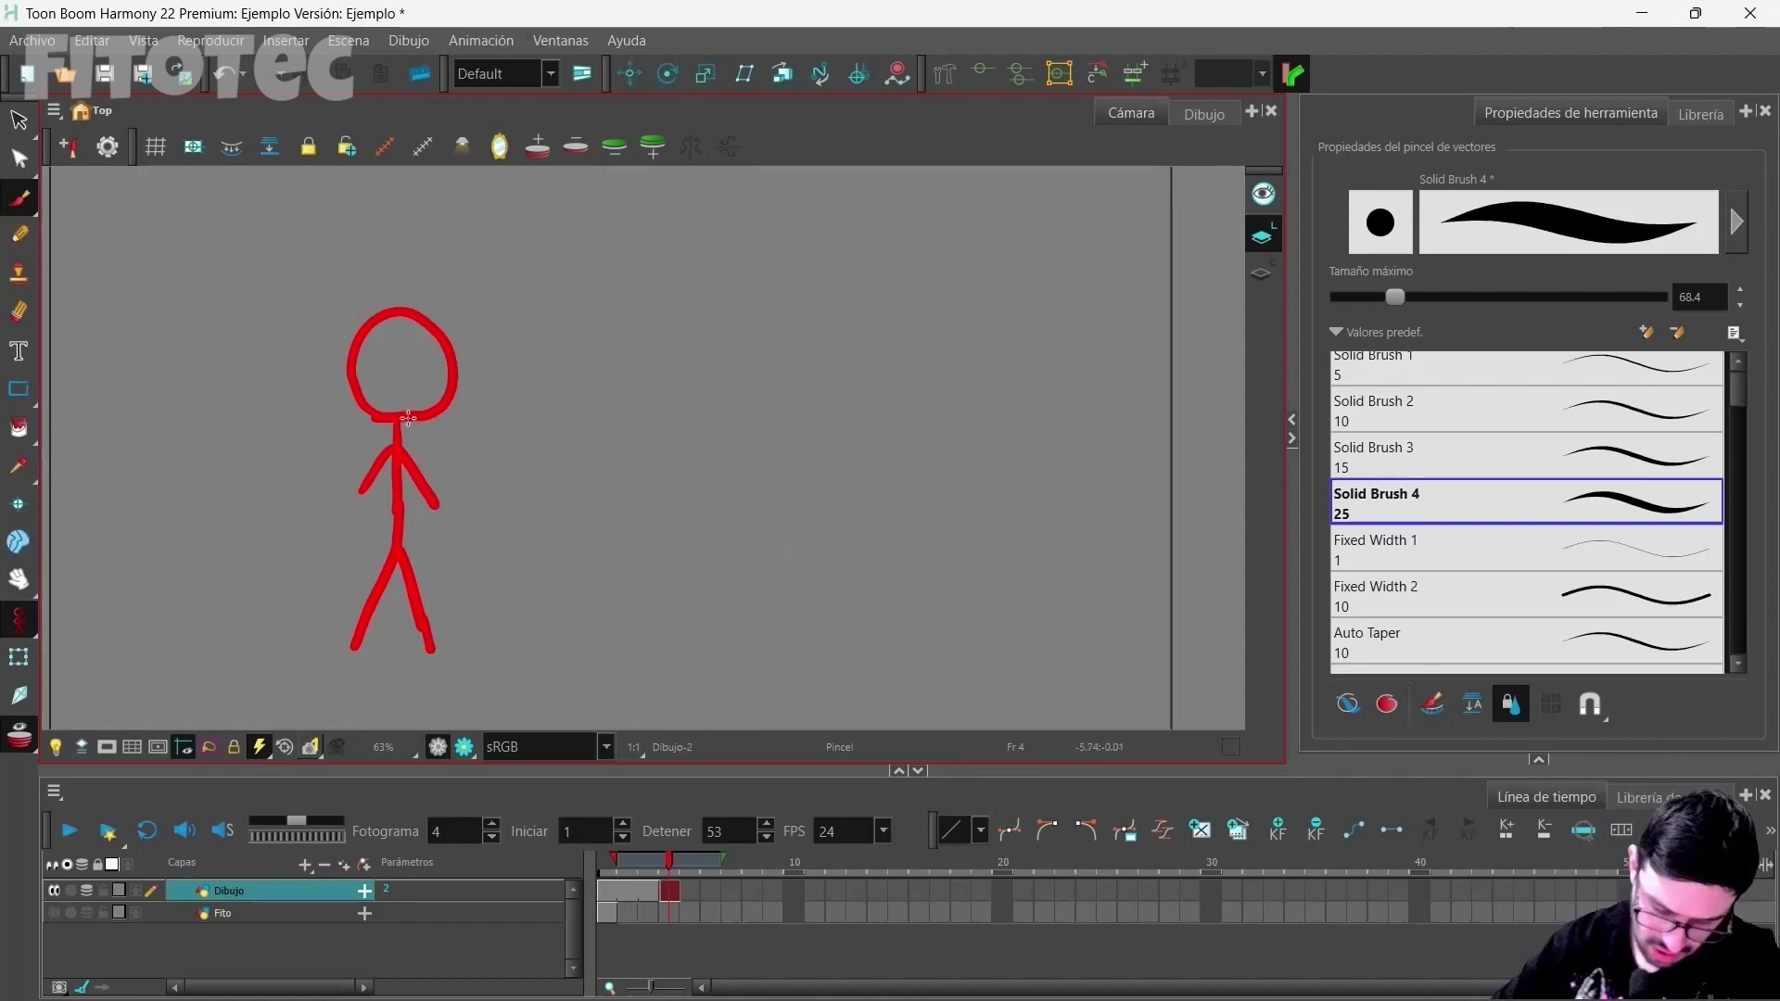
# Step: Trace the stick figure's head, torso and arms over the onion skin at frame 4, undoing one stray stroke
pyautogui.moveTo(408, 420)
pyautogui.mouseDown()
pyautogui.moveTo(340, 348)
pyautogui.moveTo(361, 325)
pyautogui.moveTo(362, 405)
pyautogui.moveTo(397, 424)
pyautogui.moveTo(396, 551)
pyautogui.mouseUp()
pyautogui.hotkey('ctrl', 'z')
pyautogui.moveTo(393, 450); pyautogui.dragTo(359, 496)
pyautogui.moveTo(399, 451); pyautogui.dragTo(440, 520)
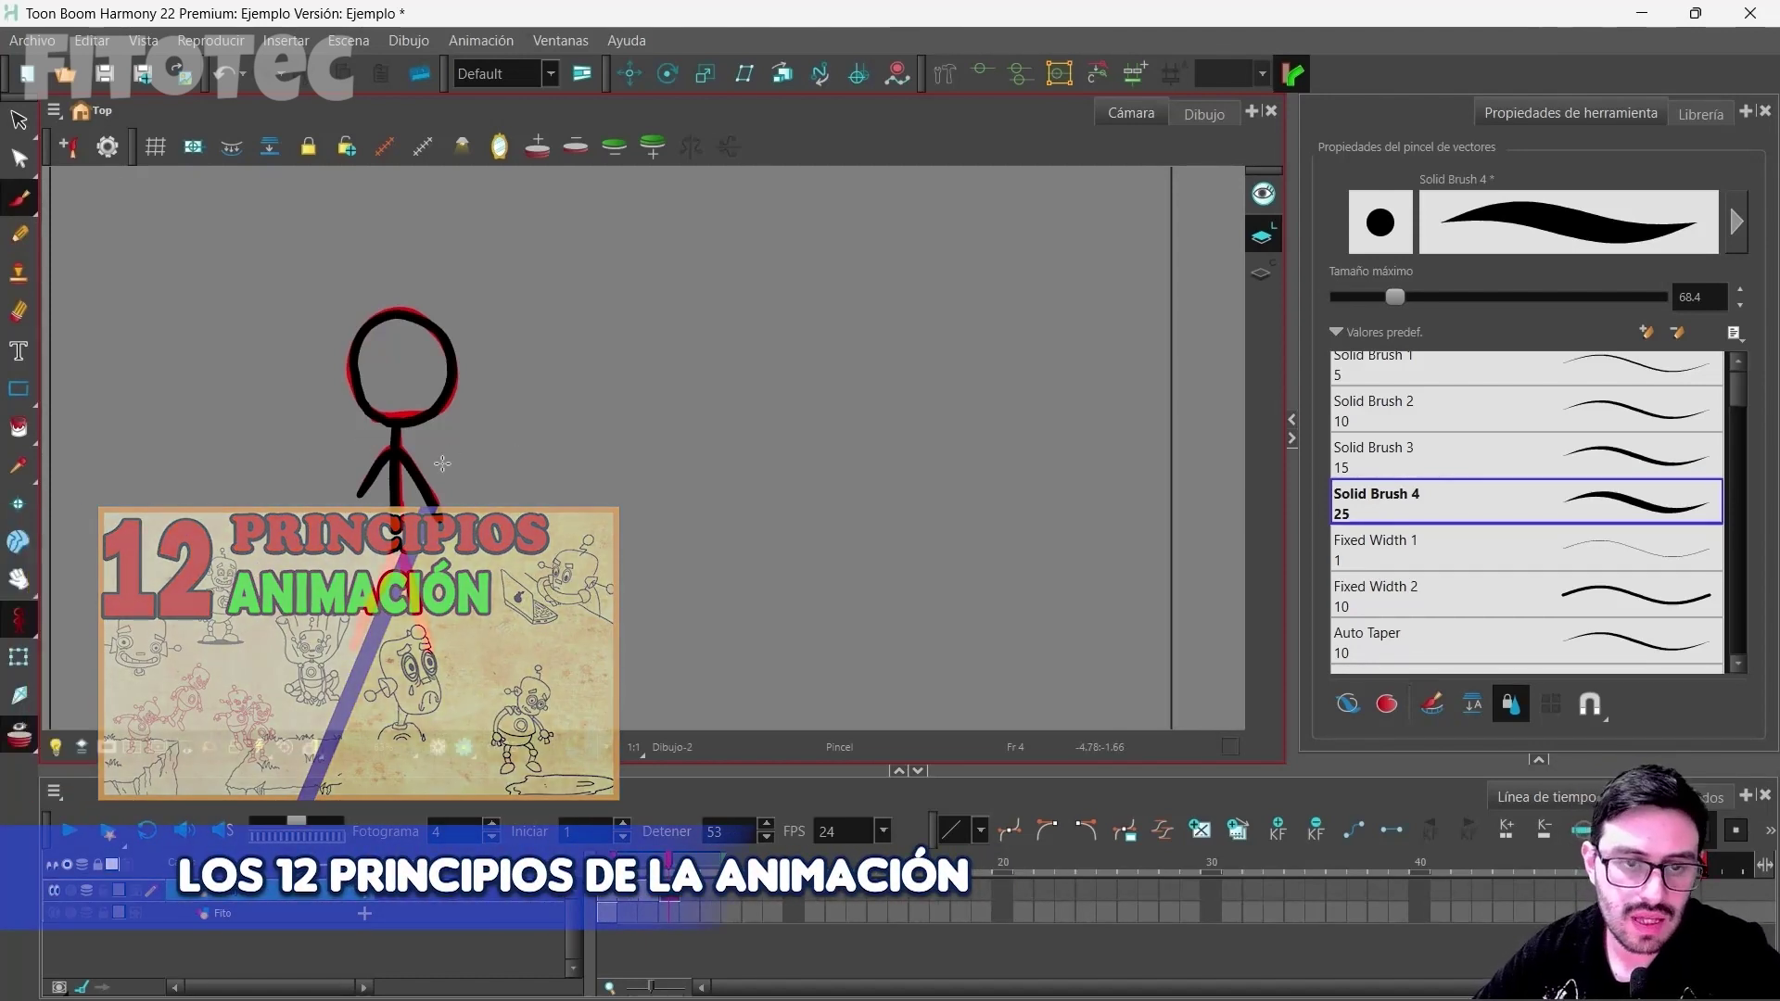
# Step: Lower the head, torso and arms at frame 4 and draw bent legs to form a crouching pose
pyautogui.press('s')
pyautogui.moveTo(457, 290)
pyautogui.mouseDown()
pyautogui.moveTo(516, 349)
pyautogui.moveTo(419, 271)
pyautogui.mouseUp()
pyautogui.moveTo(408, 428); pyautogui.dragTo(409, 464)
pyautogui.hotkey('alt', 'b')
pyautogui.moveTo(405, 586)
pyautogui.mouseDown()
pyautogui.moveTo(354, 631)
pyautogui.moveTo(361, 646)
pyautogui.moveTo(447, 604)
pyautogui.moveTo(443, 635)
pyautogui.mouseUp()
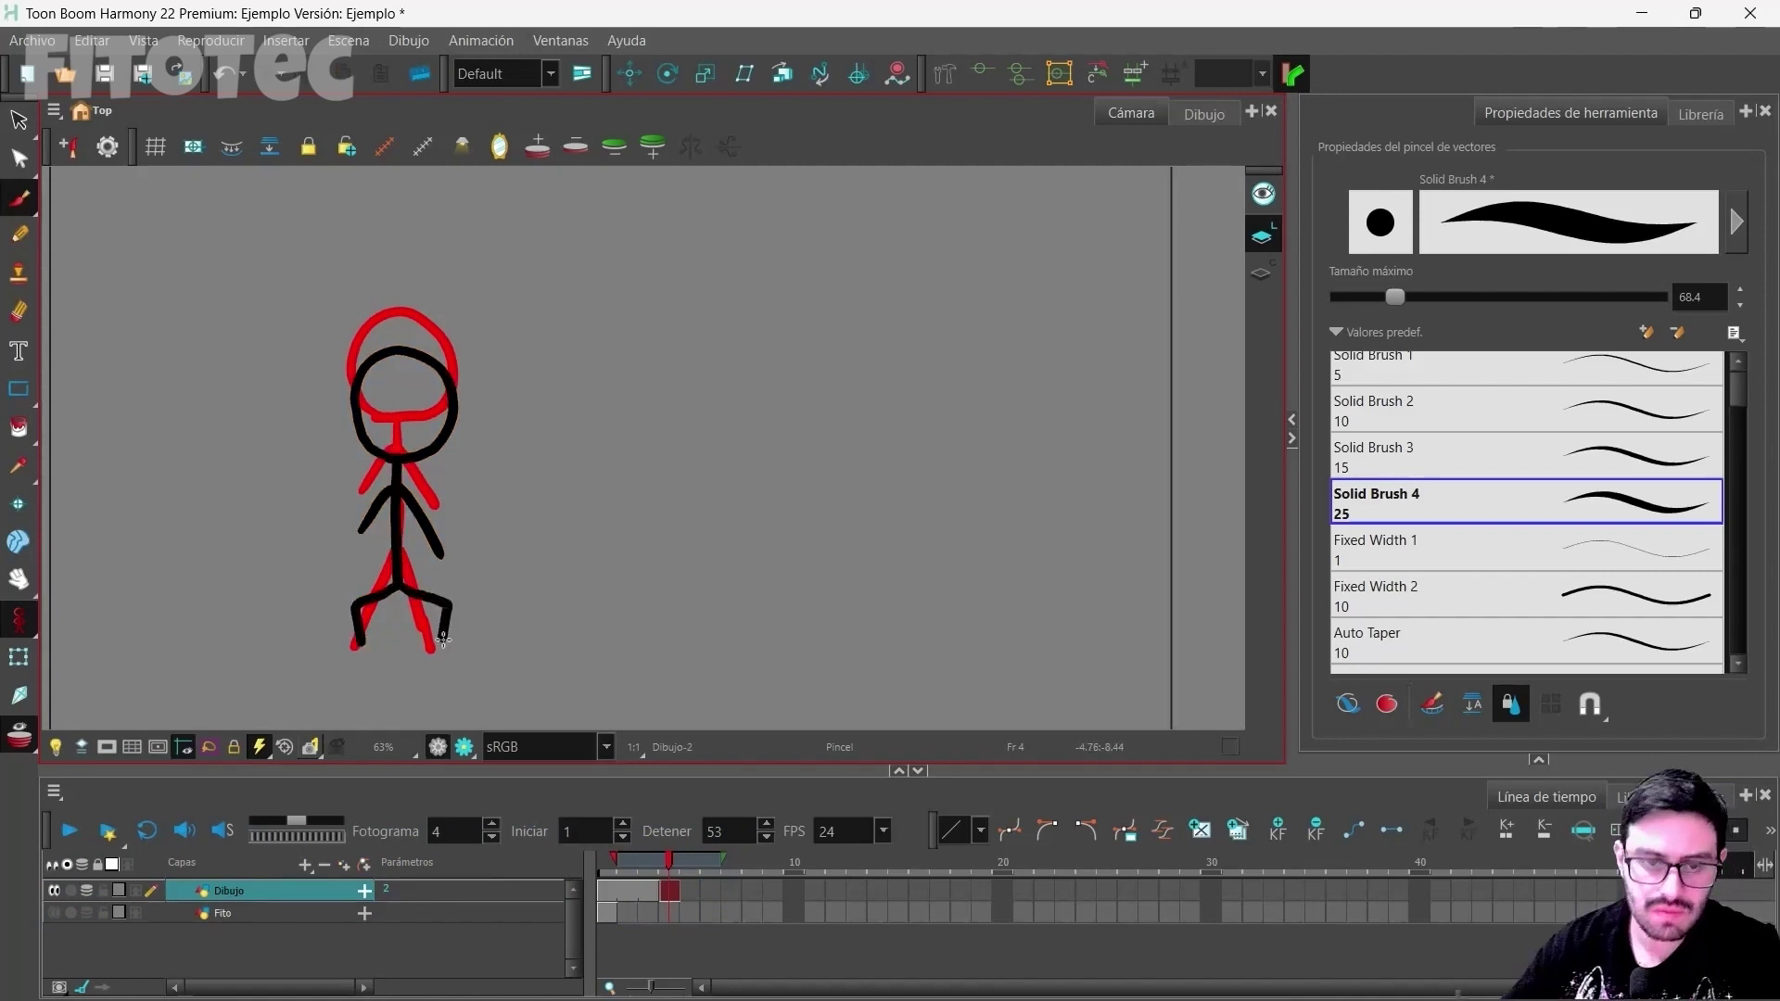
# Step: Widen the onion skin range backward at frame 7 to include the crouching drawing
pyautogui.click(717, 888)
pyautogui.click(734, 892)
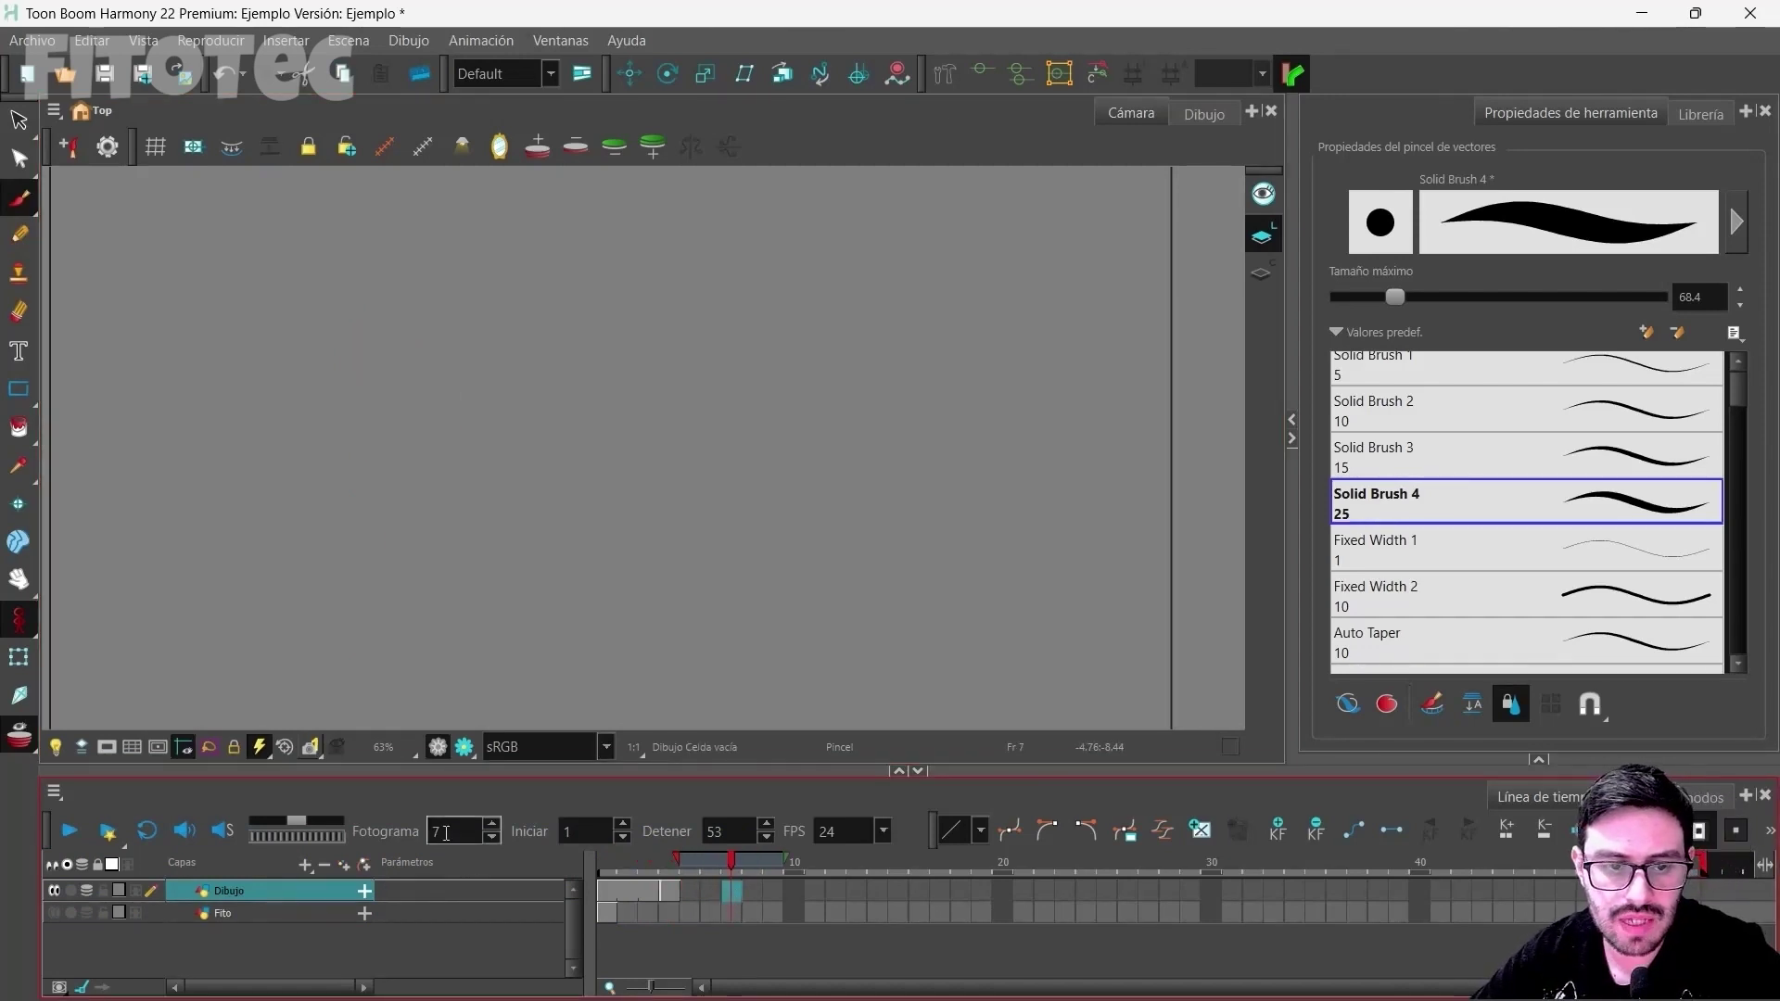
pyautogui.moveTo(677, 859); pyautogui.dragTo(660, 862)
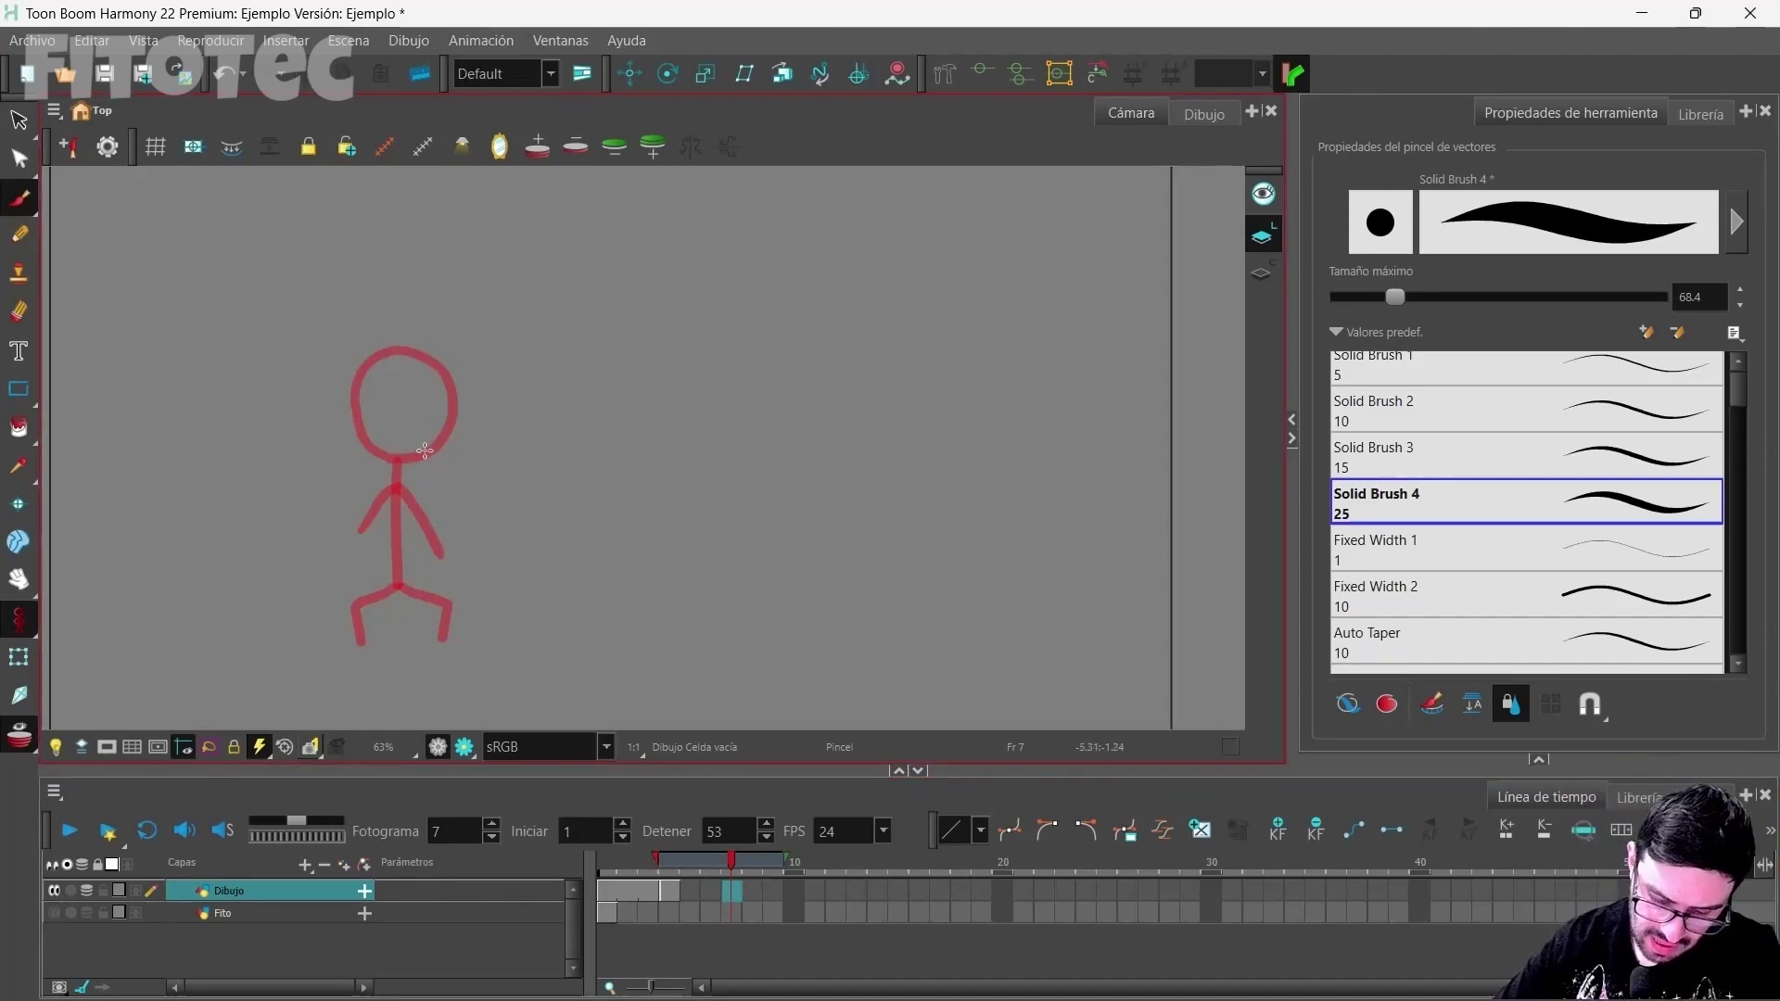
# Step: Draw a leaping stick figure at frame 7 and move it up and to the right of the crouching pose
pyautogui.moveTo(433, 335); pyautogui.dragTo(439, 333)
pyautogui.moveTo(399, 464); pyautogui.dragTo(358, 527)
pyautogui.moveTo(399, 468); pyautogui.dragTo(341, 482)
pyautogui.moveTo(399, 469); pyautogui.dragTo(426, 505)
pyautogui.moveTo(358, 528)
pyautogui.mouseDown()
pyautogui.moveTo(300, 554)
pyautogui.moveTo(326, 587)
pyautogui.mouseUp()
pyautogui.moveTo(441, 275)
pyautogui.mouseDown()
pyautogui.moveTo(238, 627)
pyautogui.moveTo(454, 432)
pyautogui.moveTo(565, 364)
pyautogui.mouseUp()
pyautogui.hotkey('alt', 'b')
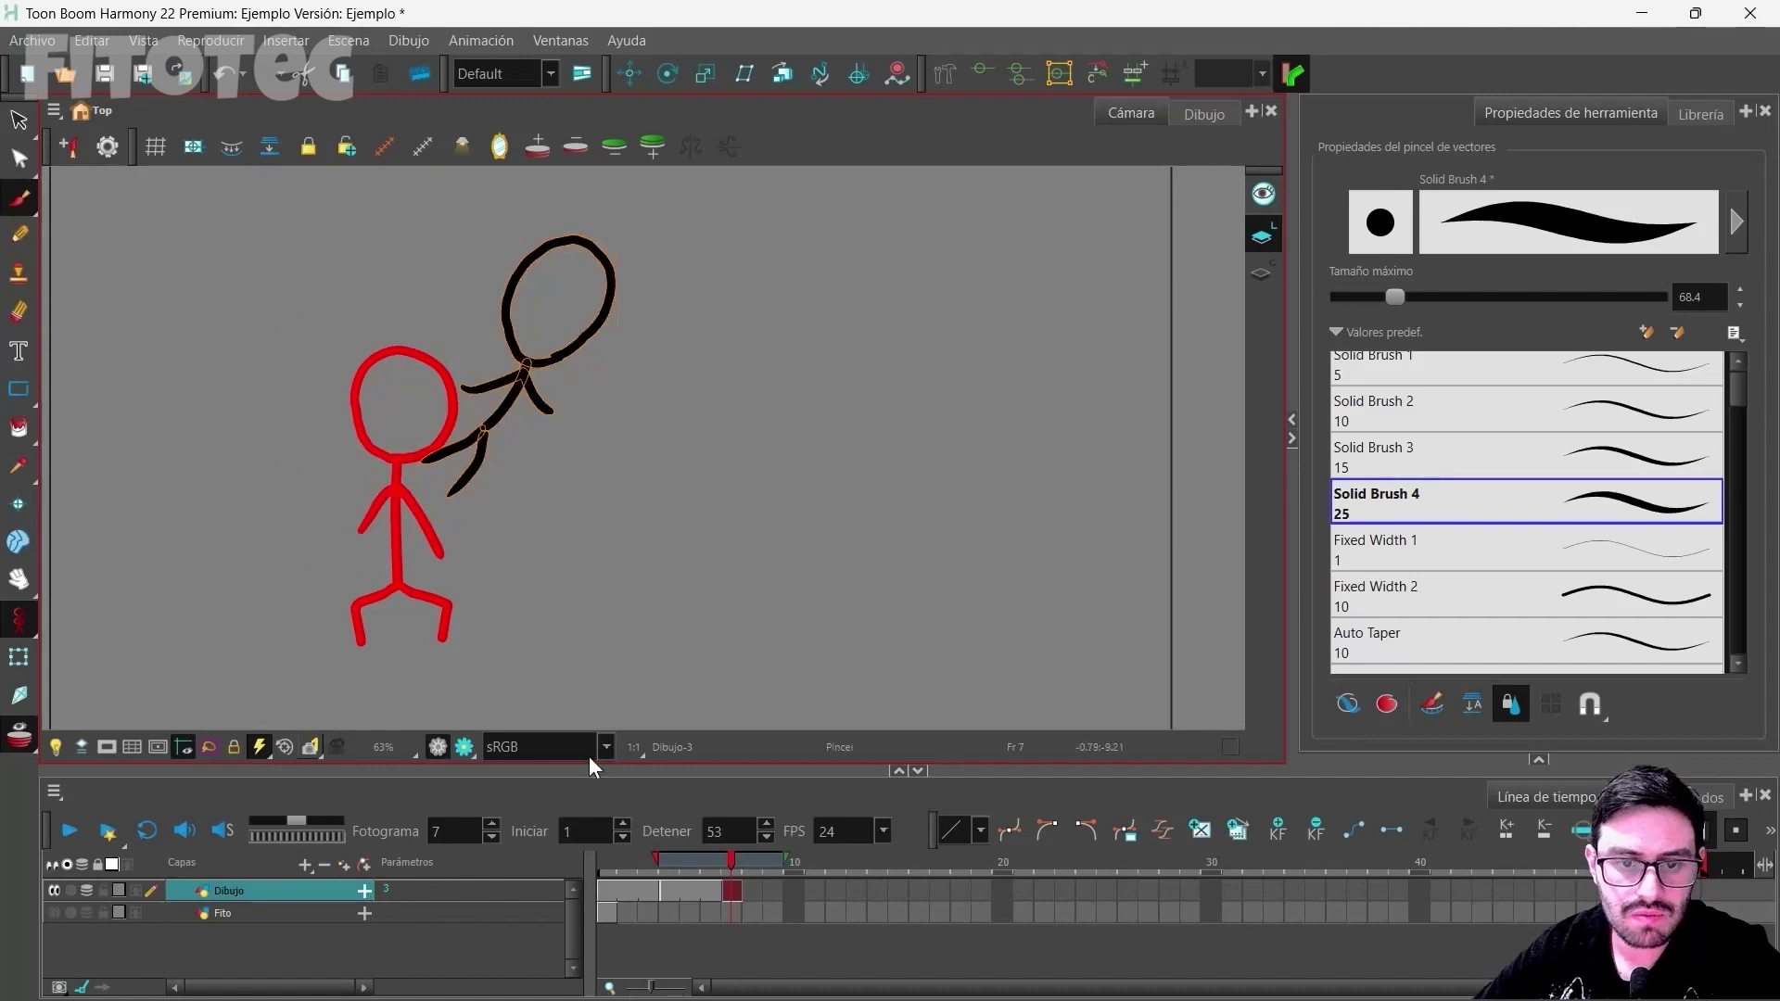
# Step: Draw a descending stick figure with its legs swung forward at frame 10 and shift it further right
pyautogui.click(790, 892)
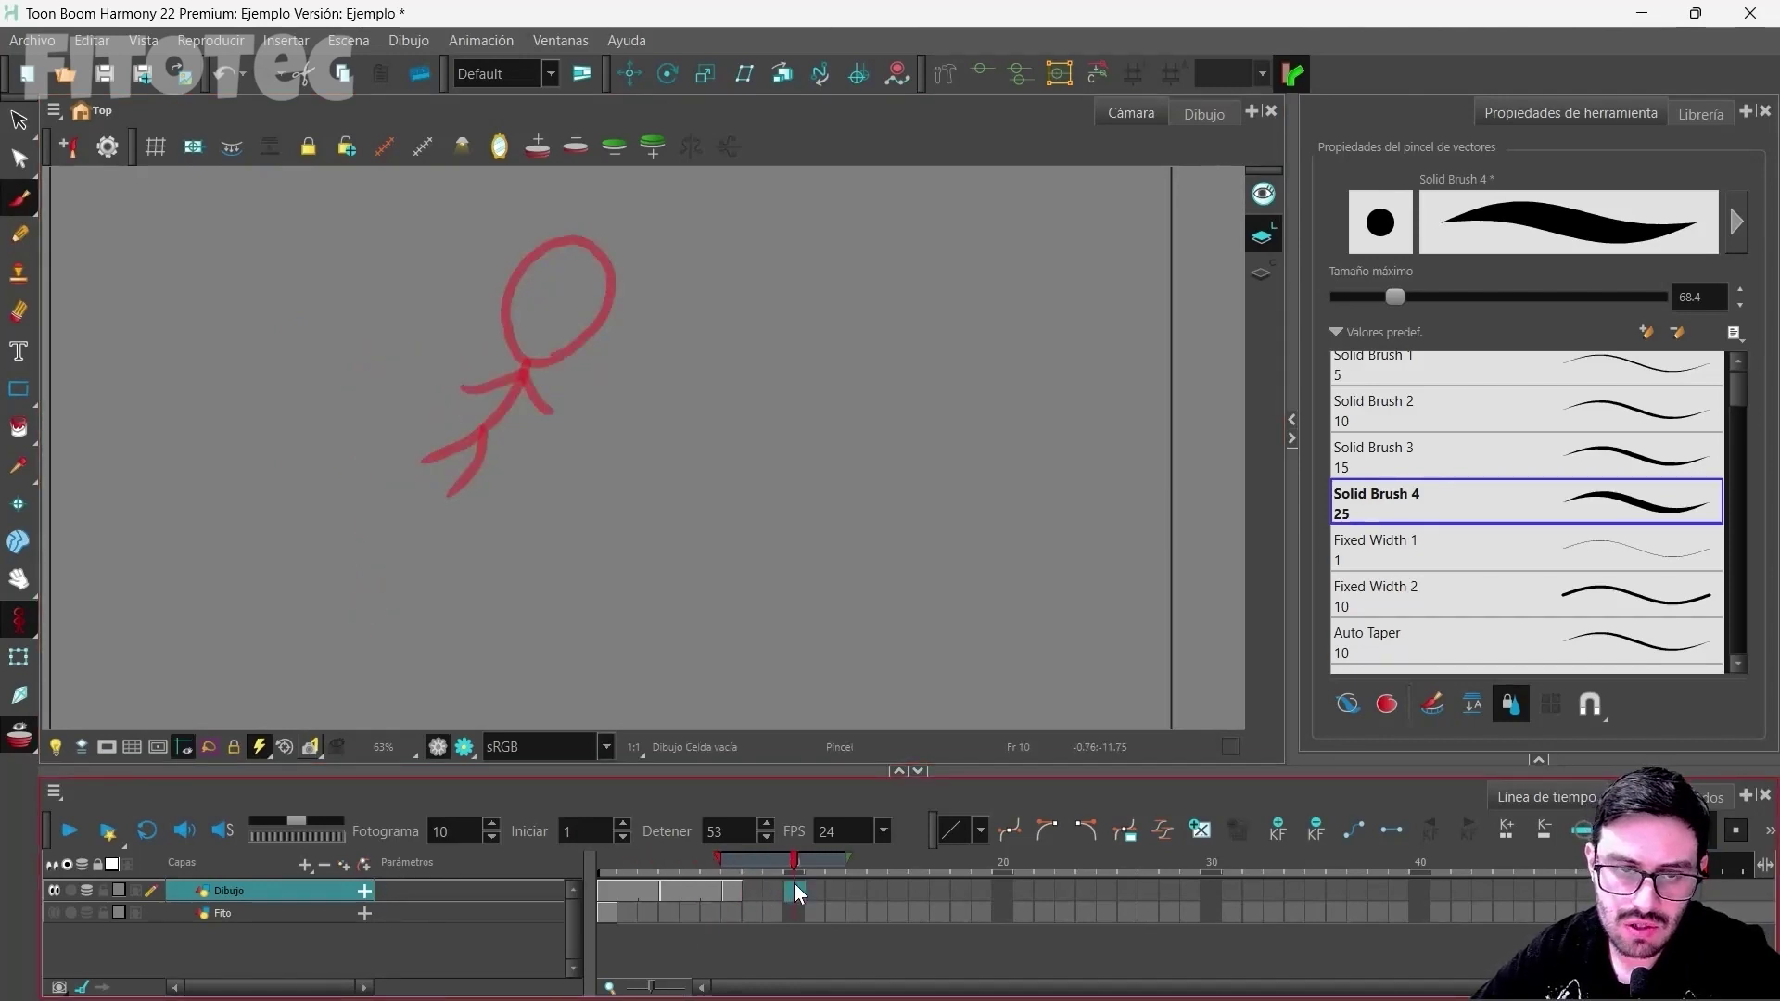
pyautogui.moveTo(559, 359)
pyautogui.mouseDown()
pyautogui.moveTo(527, 281)
pyautogui.moveTo(574, 249)
pyautogui.moveTo(617, 290)
pyautogui.moveTo(594, 356)
pyautogui.moveTo(623, 405)
pyautogui.moveTo(579, 403)
pyautogui.moveTo(654, 377)
pyautogui.moveTo(616, 461)
pyautogui.mouseUp()
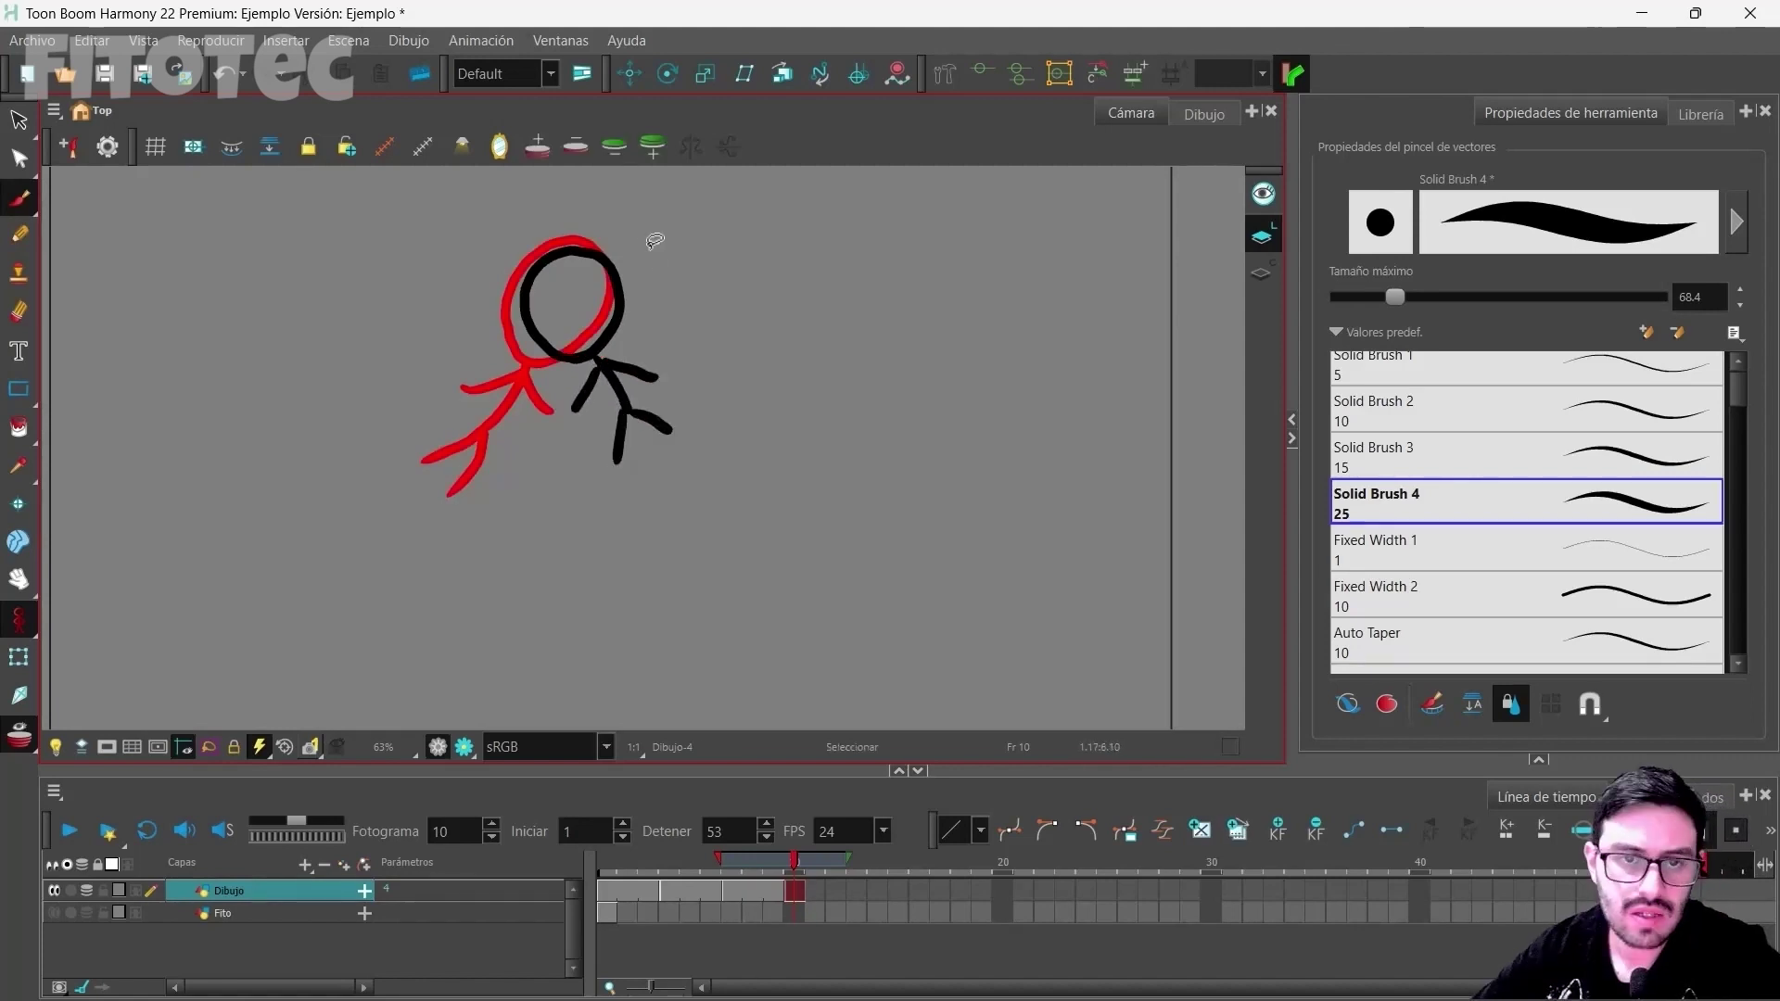
pyautogui.moveTo(655, 241)
pyautogui.mouseDown()
pyautogui.moveTo(519, 380)
pyautogui.moveTo(681, 255)
pyautogui.moveTo(654, 243)
pyautogui.mouseUp()
pyautogui.moveTo(589, 351); pyautogui.dragTo(658, 357)
# Step: Widen the onion skin range backward at frame 13 and draw a standing stick figure over the initial pose
pyautogui.click(854, 892)
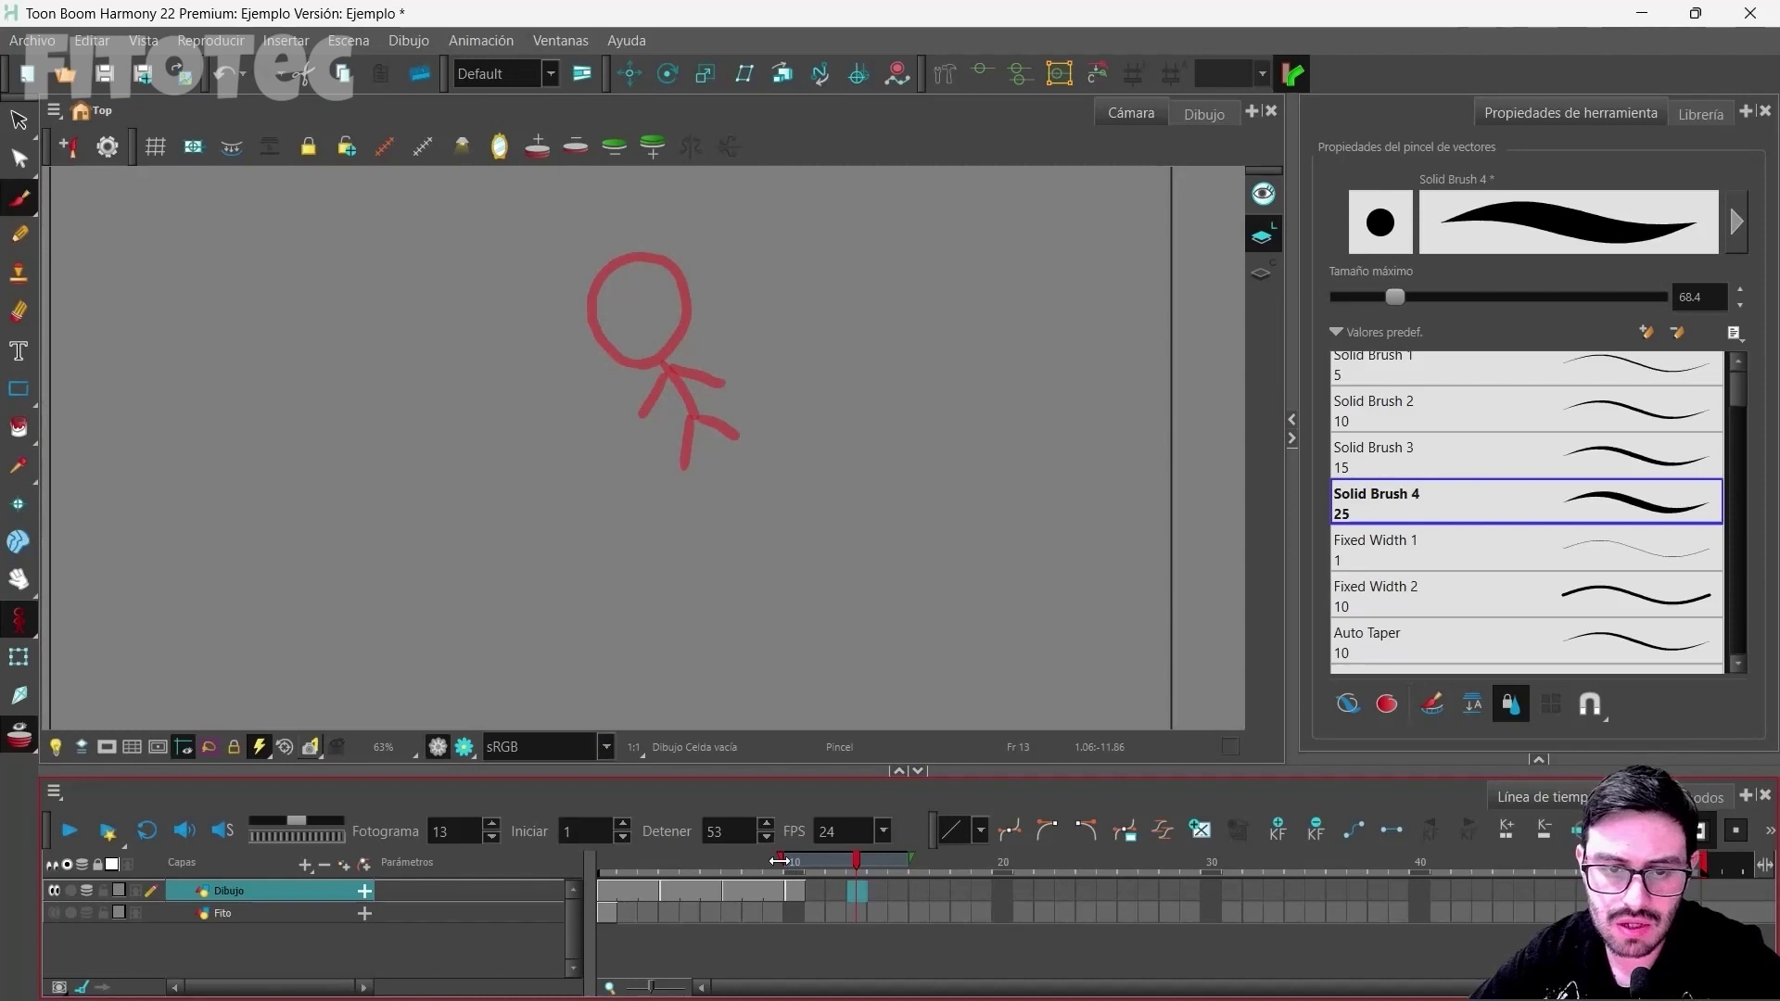
pyautogui.moveTo(779, 861); pyautogui.dragTo(634, 861)
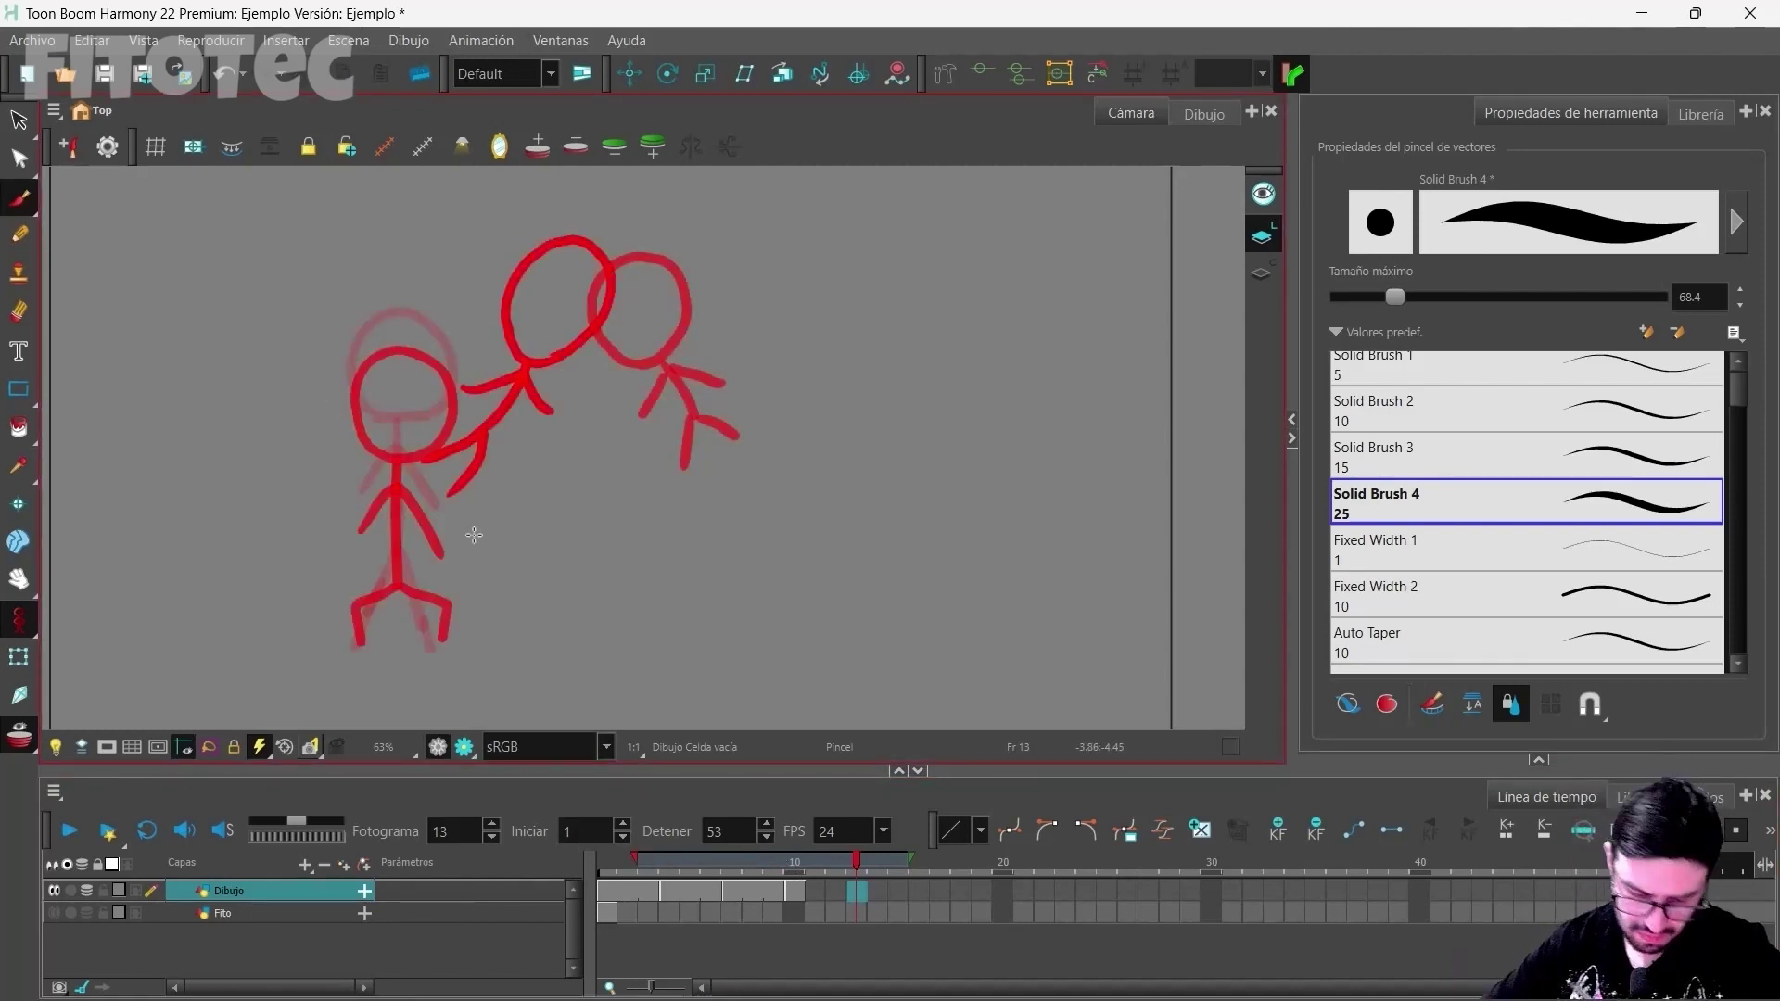
pyautogui.moveTo(413, 422)
pyautogui.mouseDown()
pyautogui.moveTo(354, 355)
pyautogui.moveTo(413, 422)
pyautogui.mouseUp()
pyautogui.moveTo(400, 424)
pyautogui.mouseDown()
pyautogui.moveTo(397, 551)
pyautogui.moveTo(362, 644)
pyautogui.mouseUp()
pyautogui.moveTo(397, 554); pyautogui.dragTo(433, 640)
pyautogui.moveTo(399, 447); pyautogui.dragTo(360, 501)
pyautogui.moveTo(399, 447); pyautogui.dragTo(420, 476)
# Step: Move the whole standing figure at frame 13 to the right of the descending pose and return to the brush
pyautogui.hotkey('alt', 's')
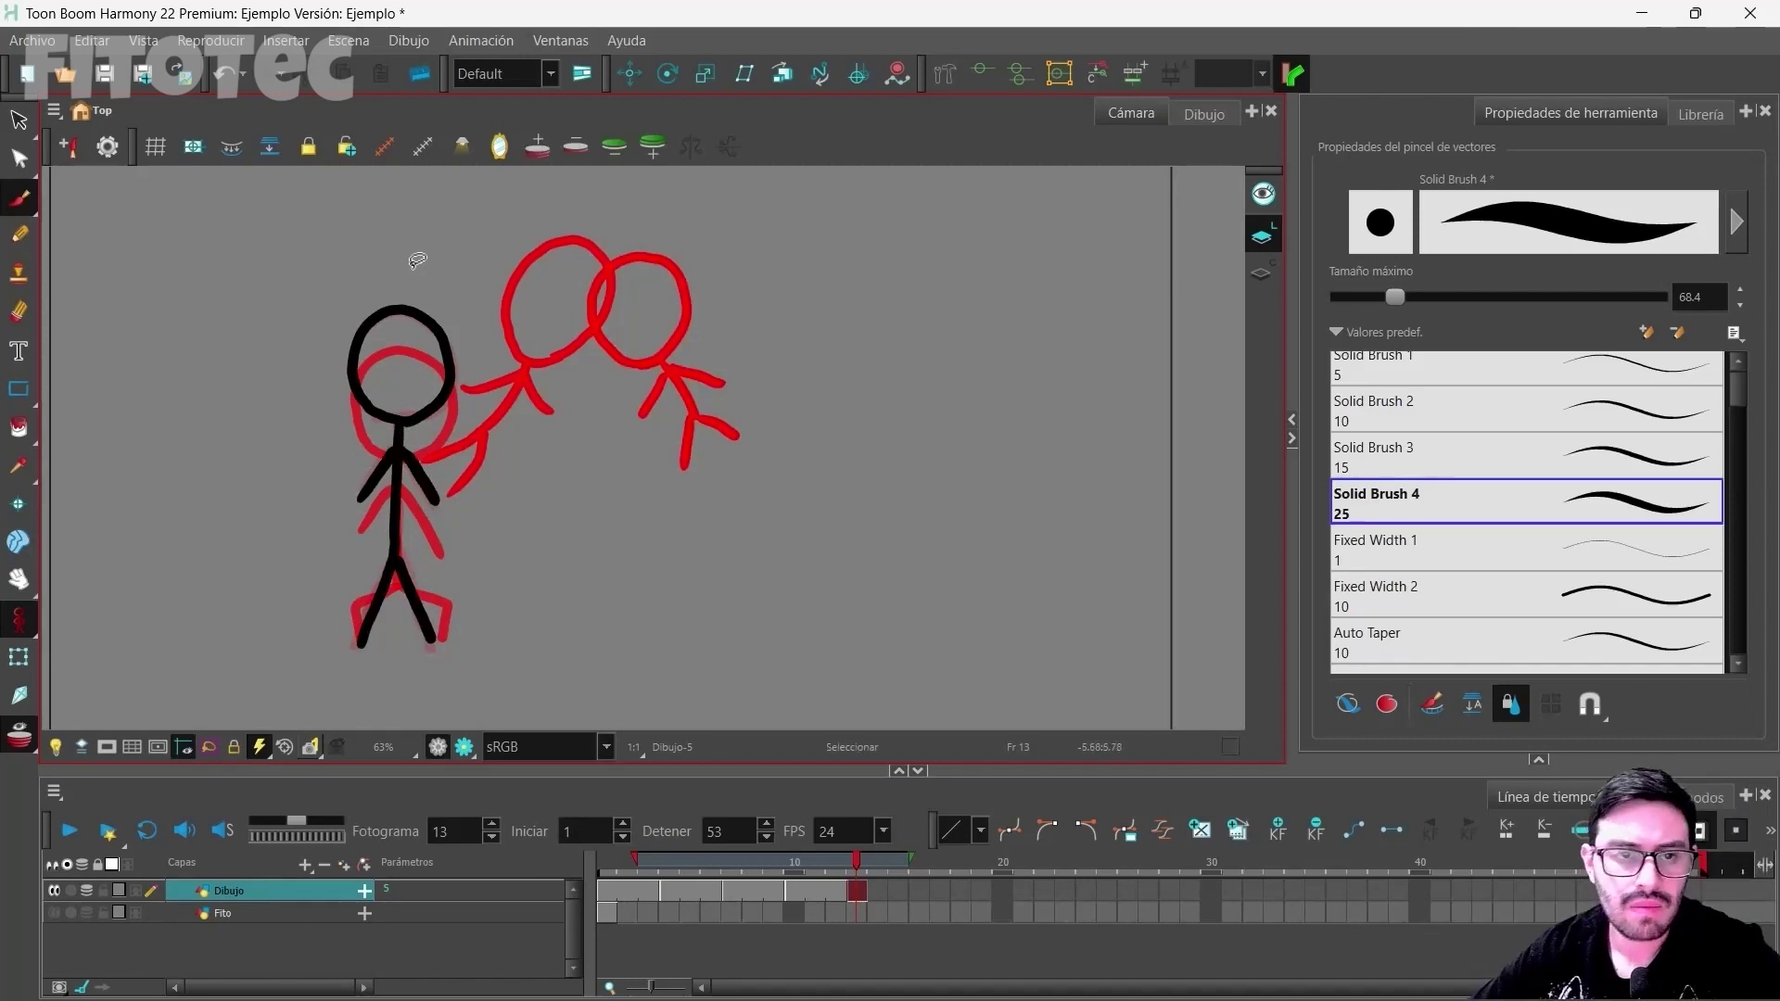
pyautogui.moveTo(414, 275)
pyautogui.mouseDown()
pyautogui.moveTo(309, 487)
pyautogui.moveTo(344, 648)
pyautogui.moveTo(445, 690)
pyautogui.moveTo(538, 418)
pyautogui.moveTo(435, 276)
pyautogui.mouseUp()
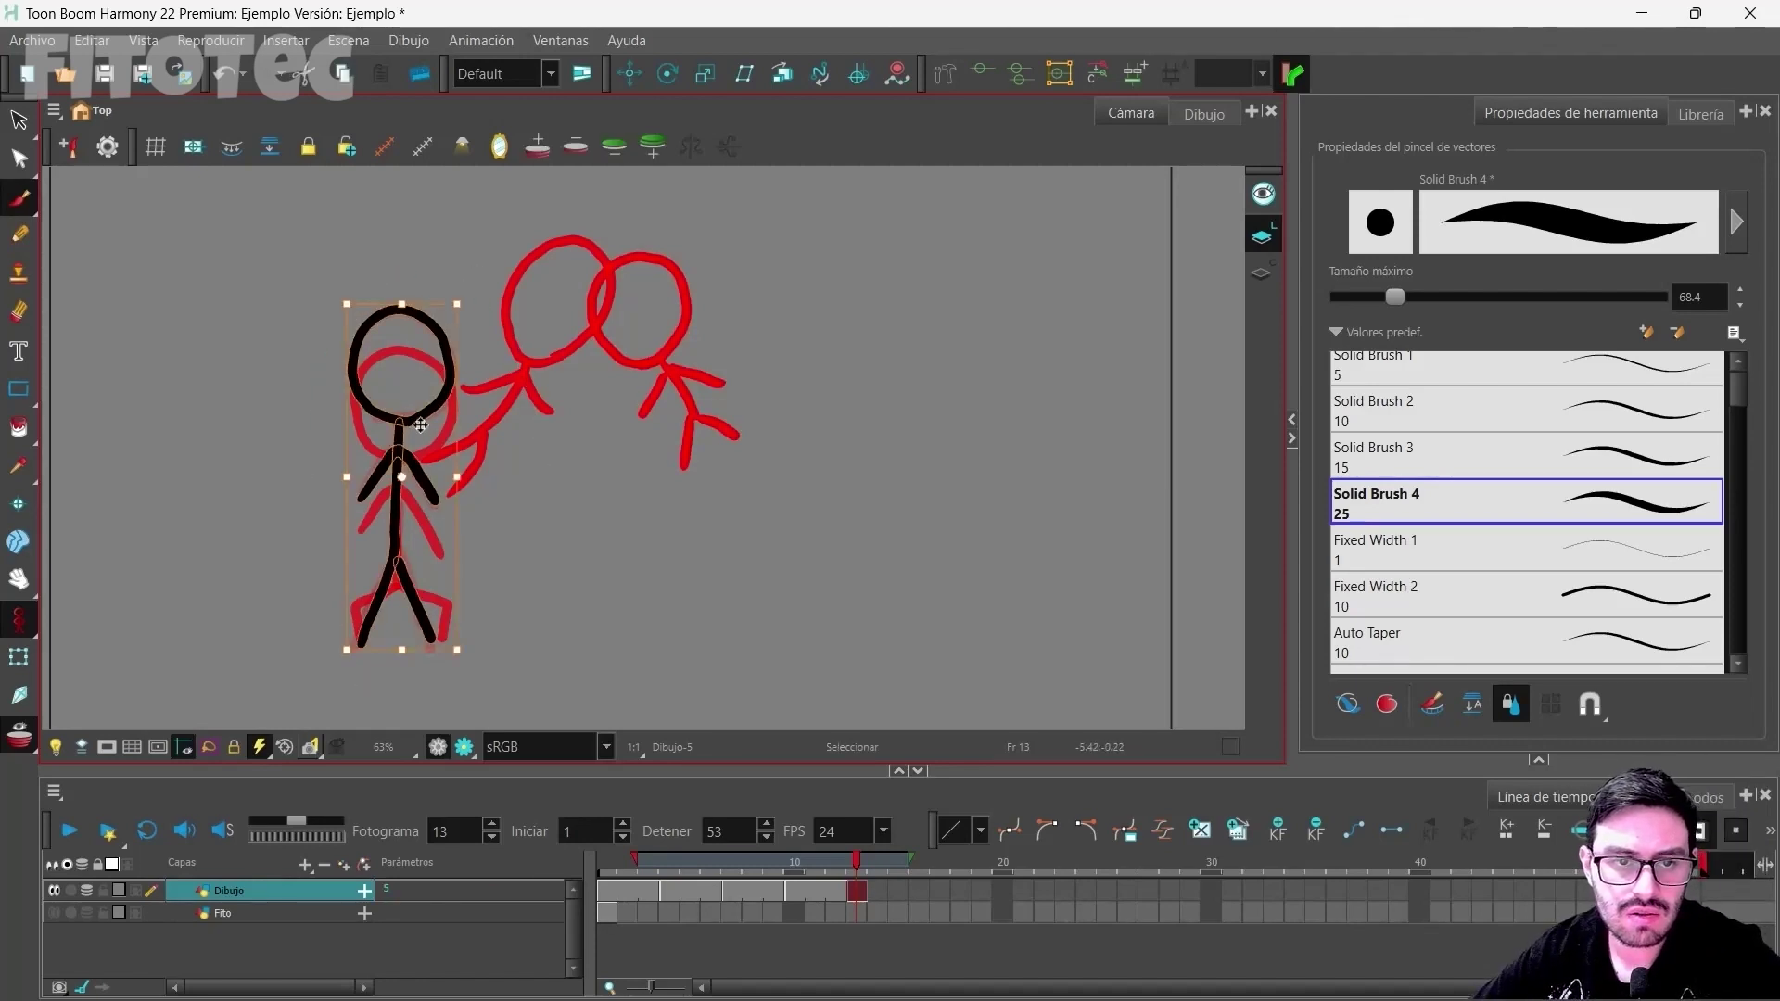
pyautogui.moveTo(412, 409); pyautogui.dragTo(768, 405)
pyautogui.hotkey('alt', 'b')
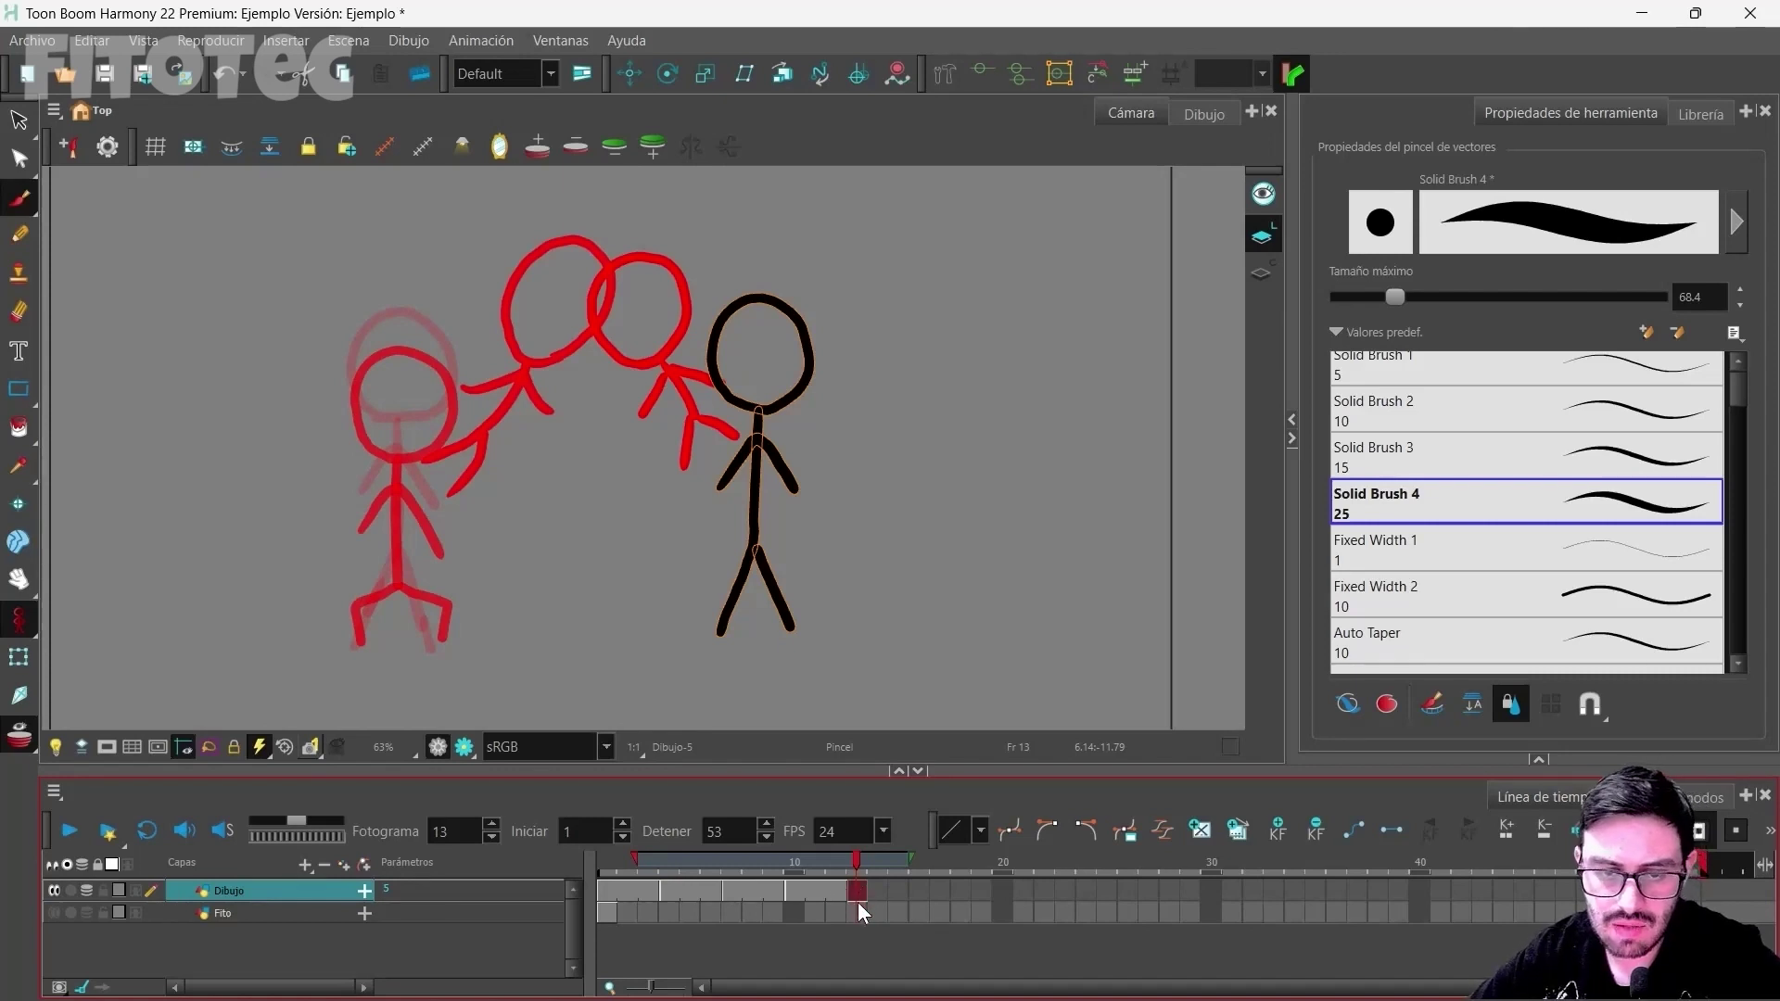
# Step: Extend the last drawing's exposure to frame 17 and turn off the Dibujo layer's onion skin
pyautogui.click(942, 892)
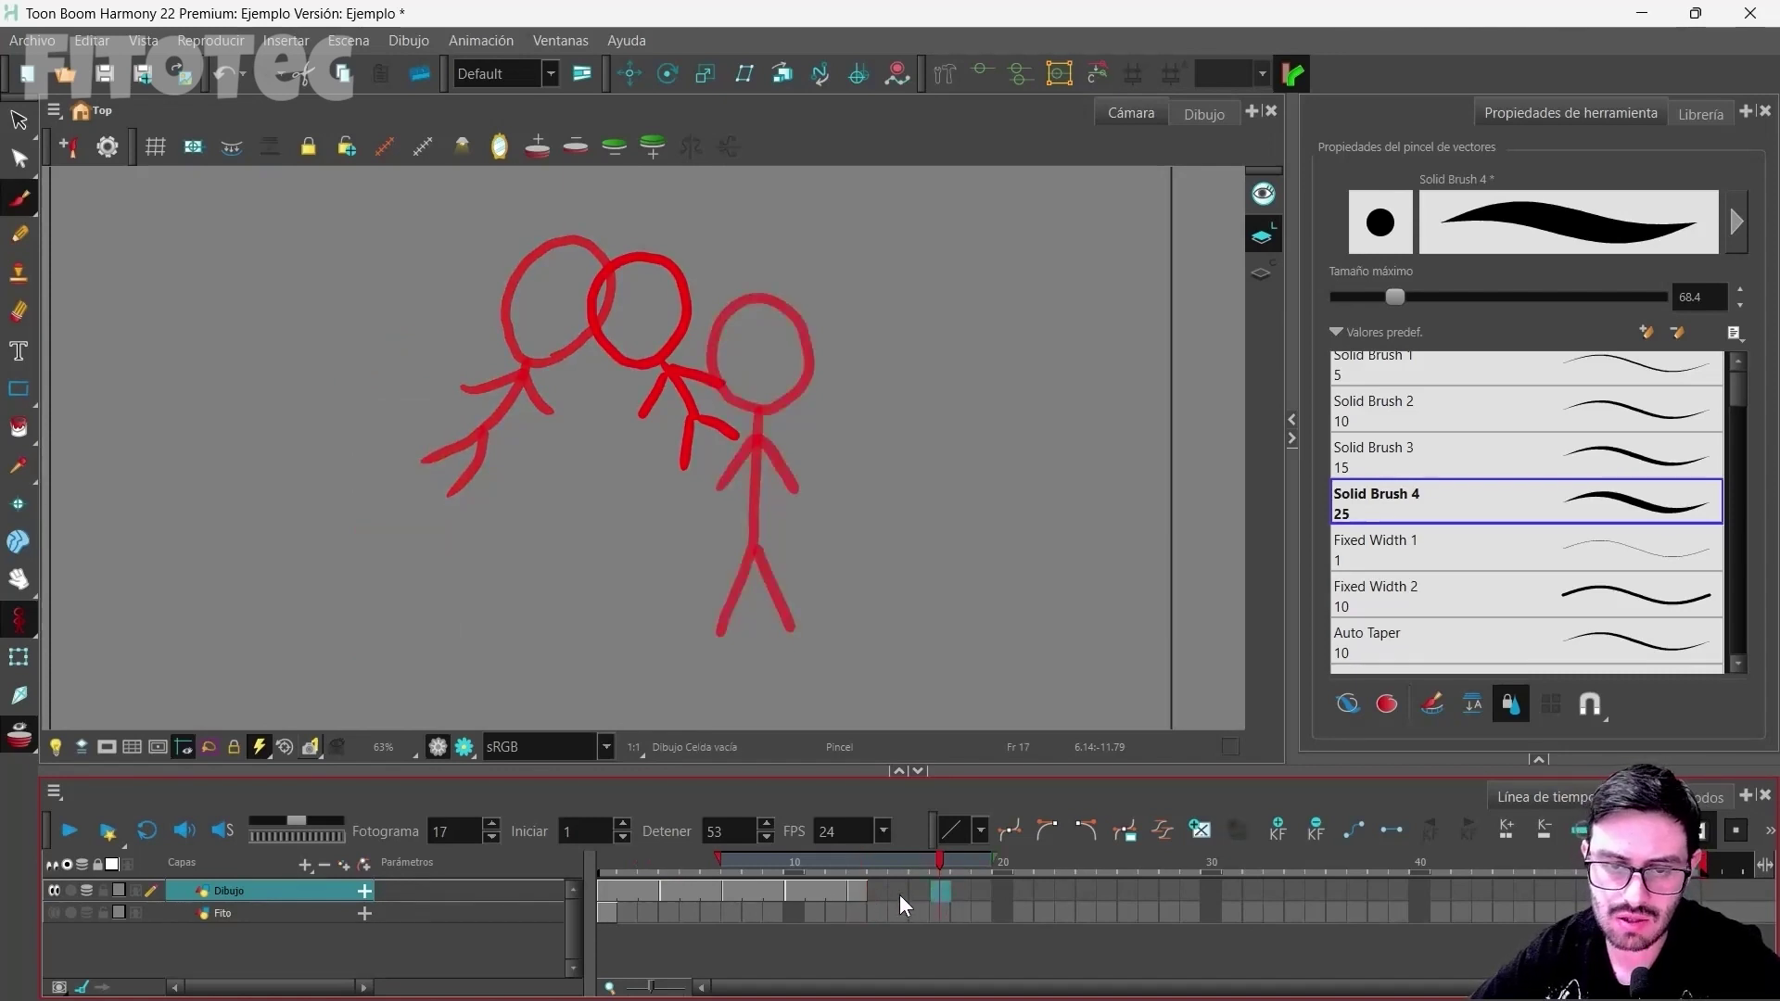
pyautogui.press('F5')
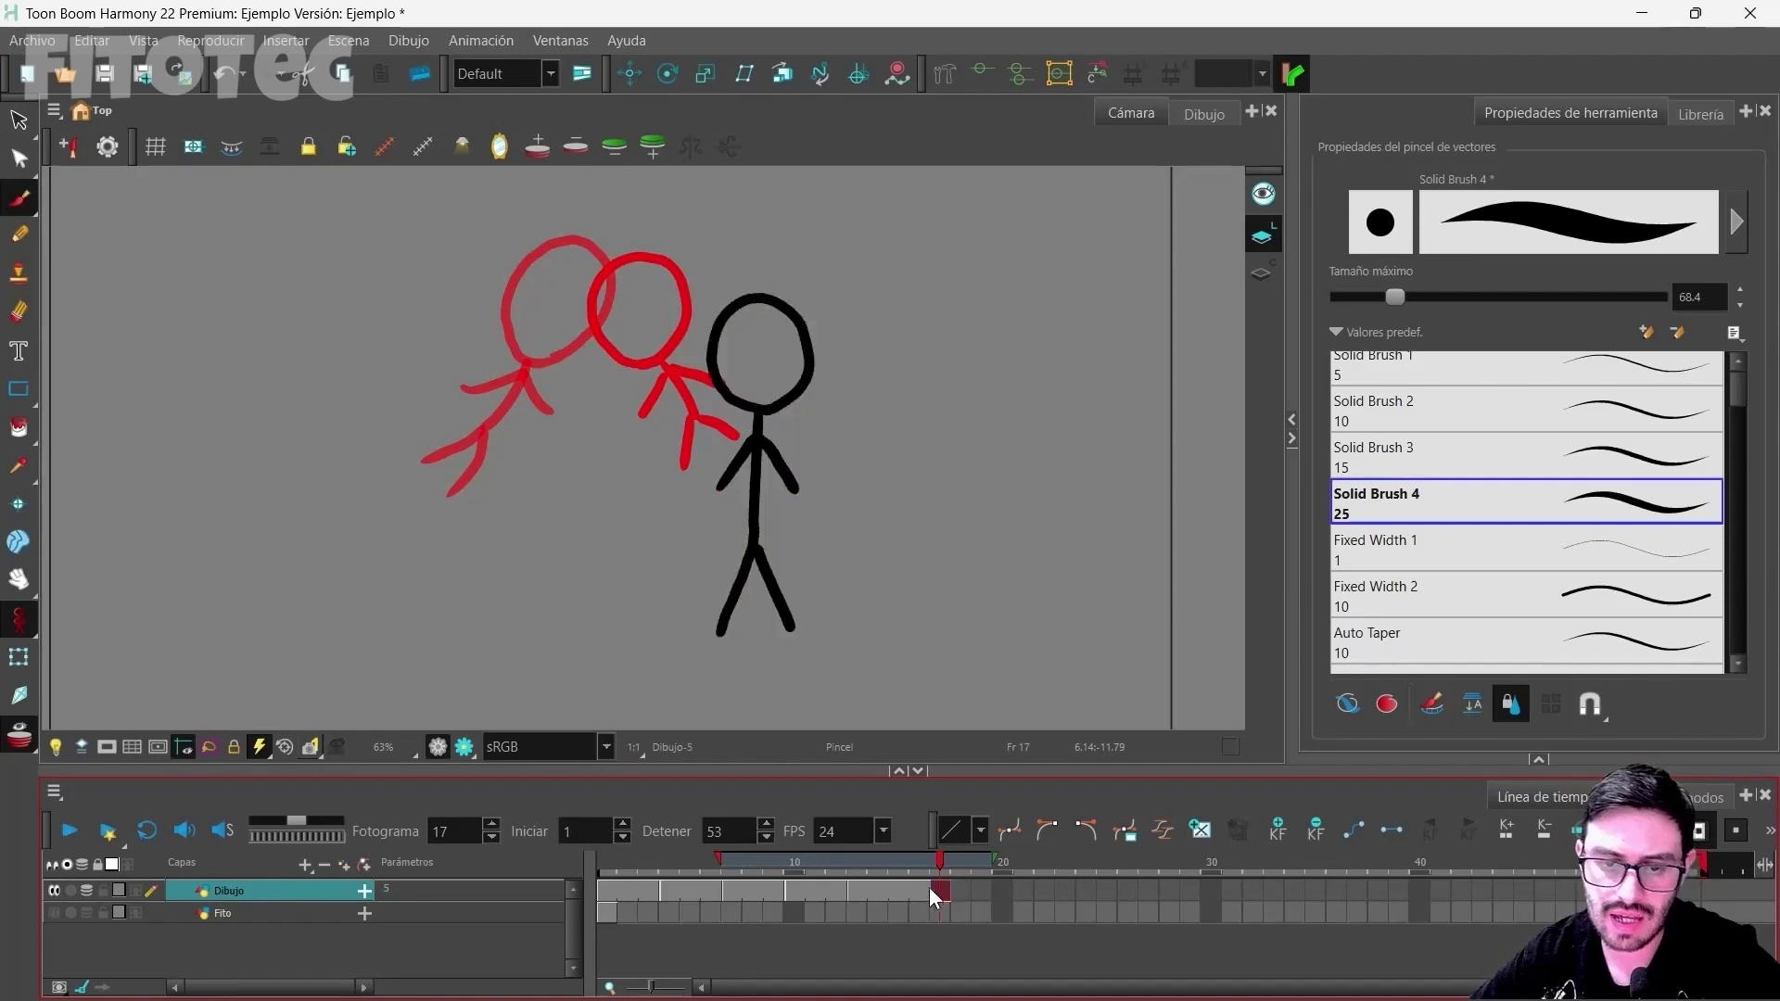
pyautogui.click(86, 890)
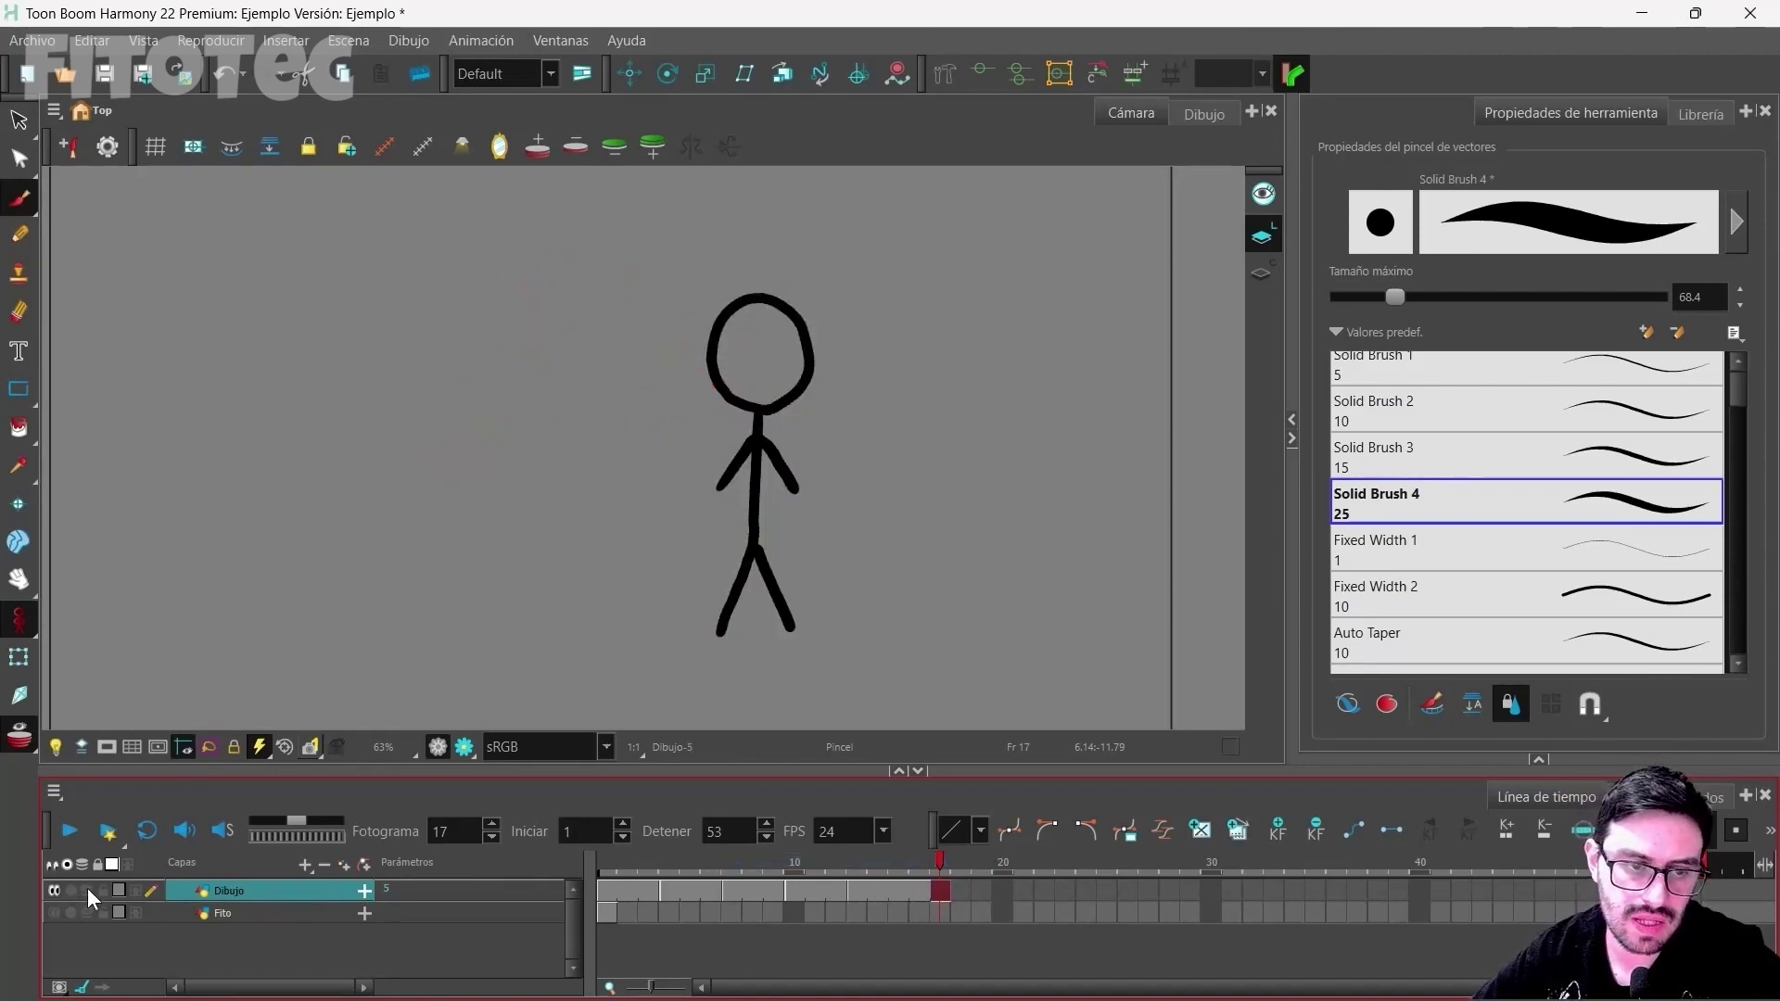
# Step: Scrub the timeline from frame 1 to 17 to review the jump animation
pyautogui.click(603, 888)
pyautogui.moveTo(612, 857); pyautogui.dragTo(556, 877)
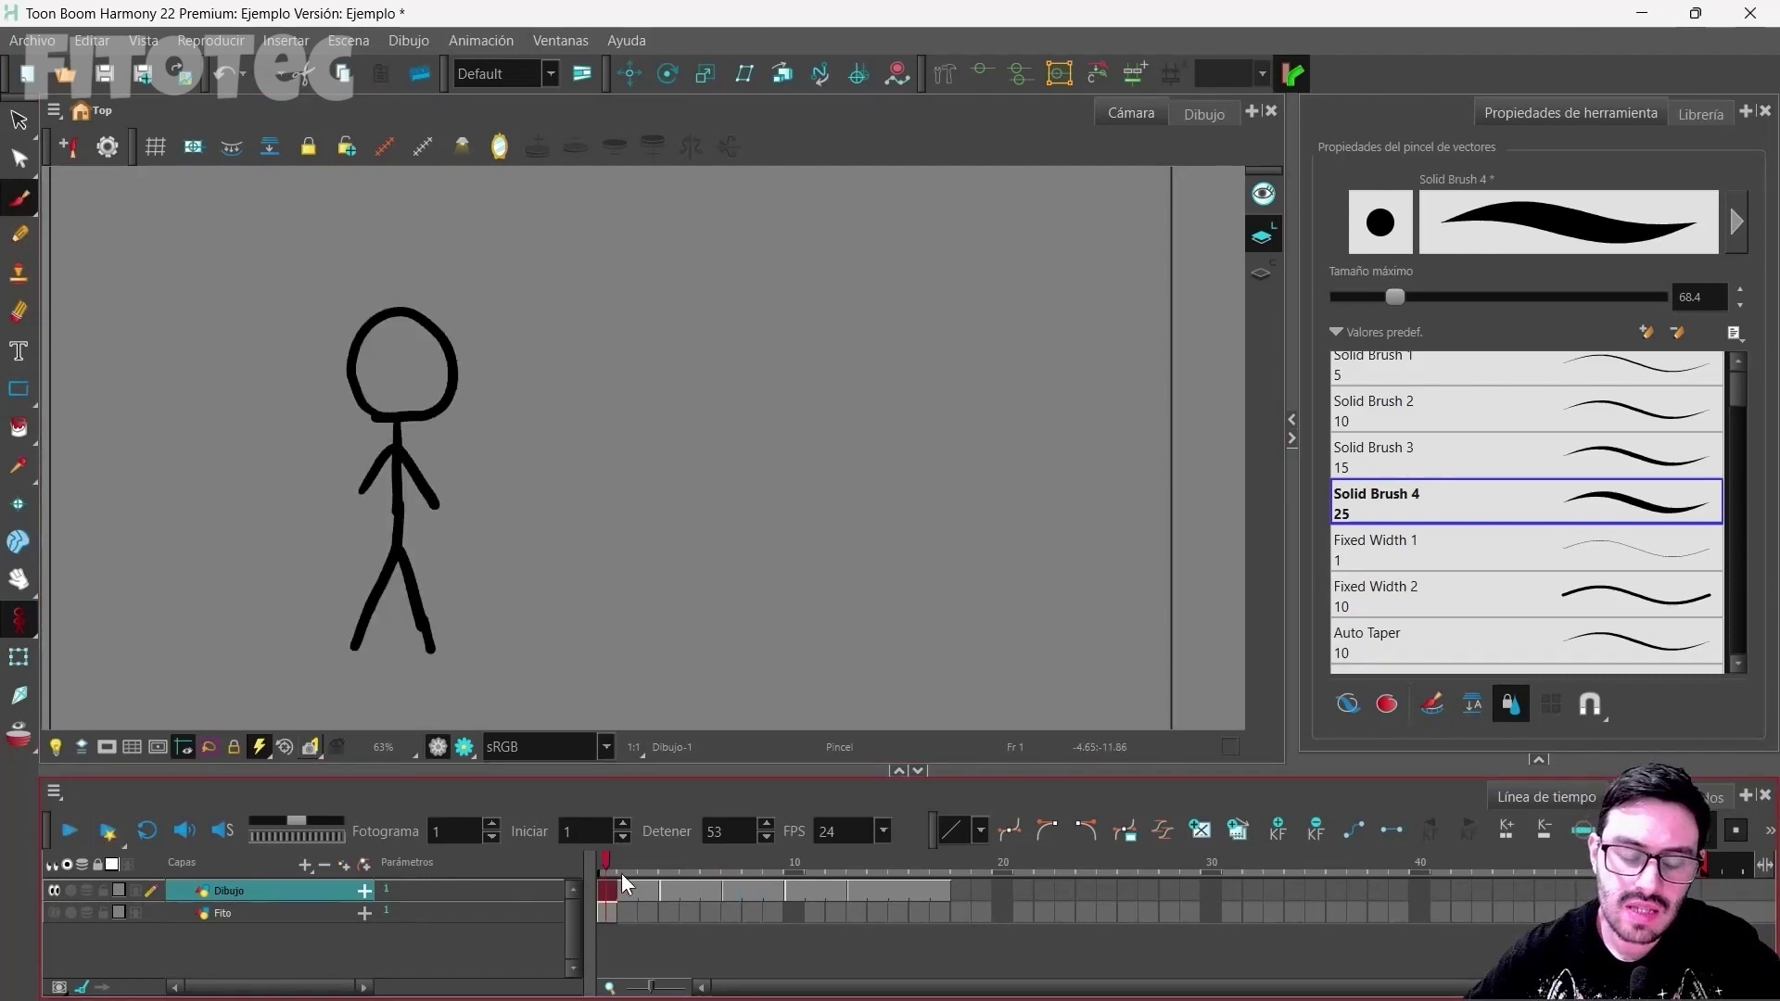
pyautogui.moveTo(608, 859); pyautogui.dragTo(949, 864)
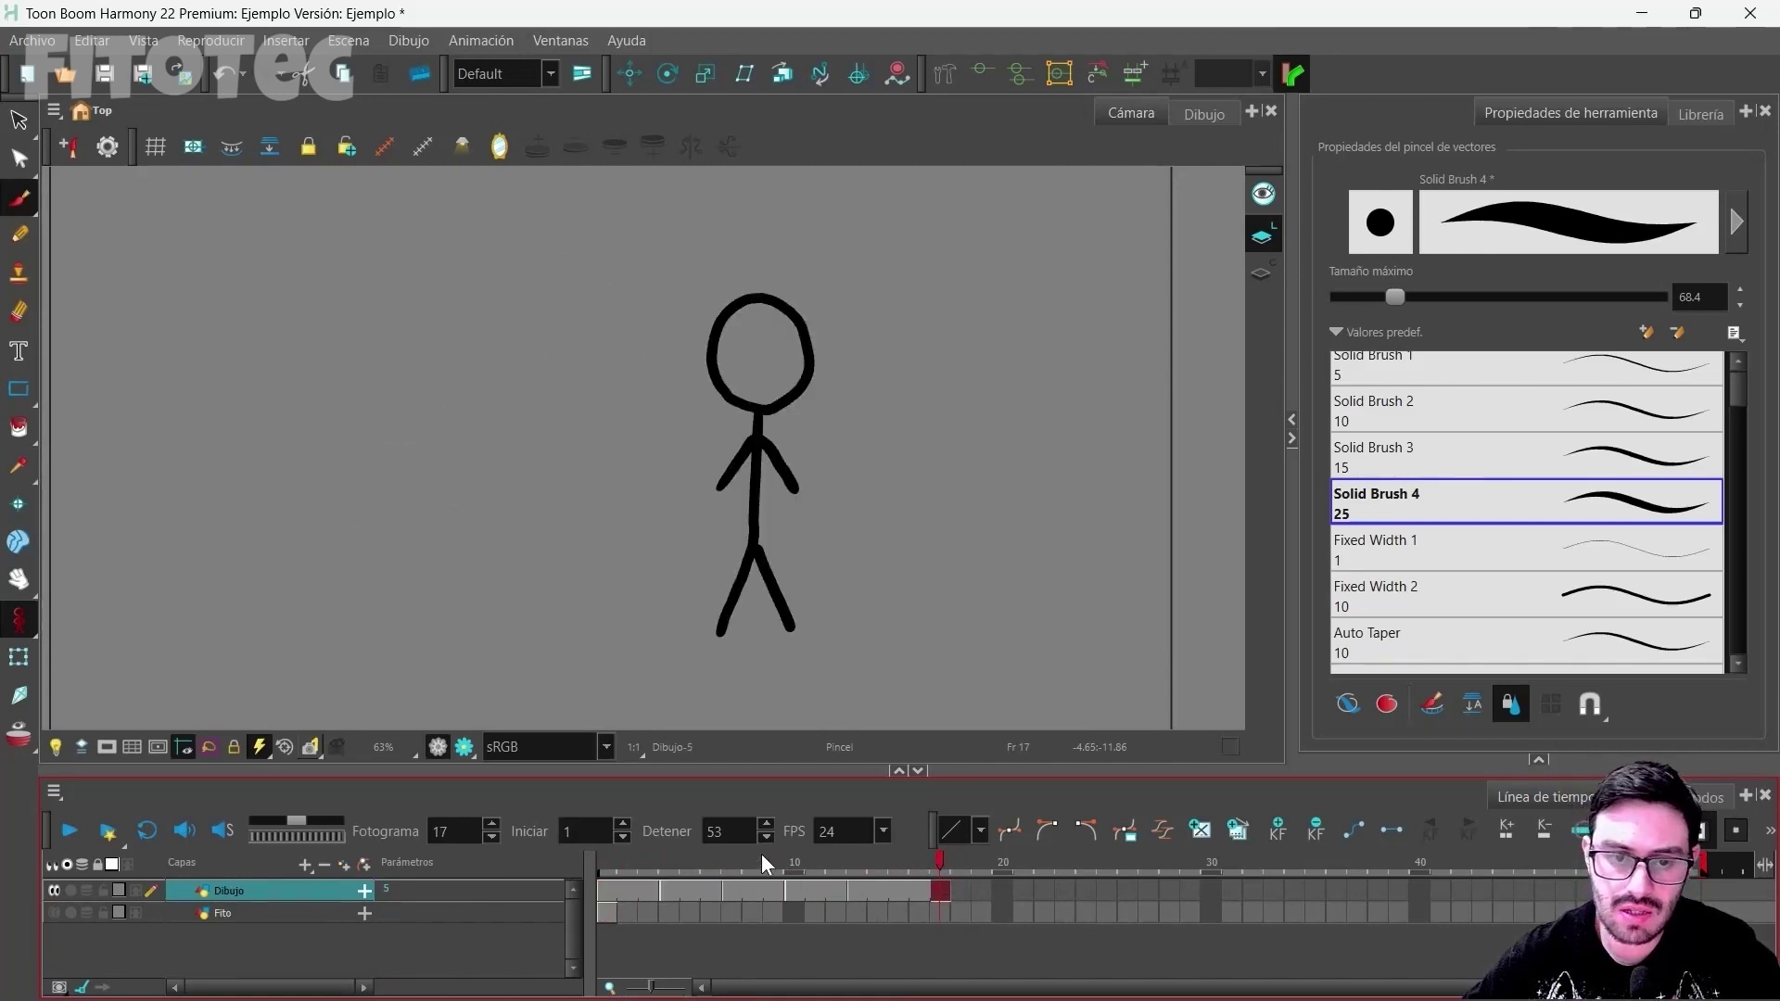
# Step: Set the playback stop frame to 17 and play the jump animation in a loop
pyautogui.click(601, 860)
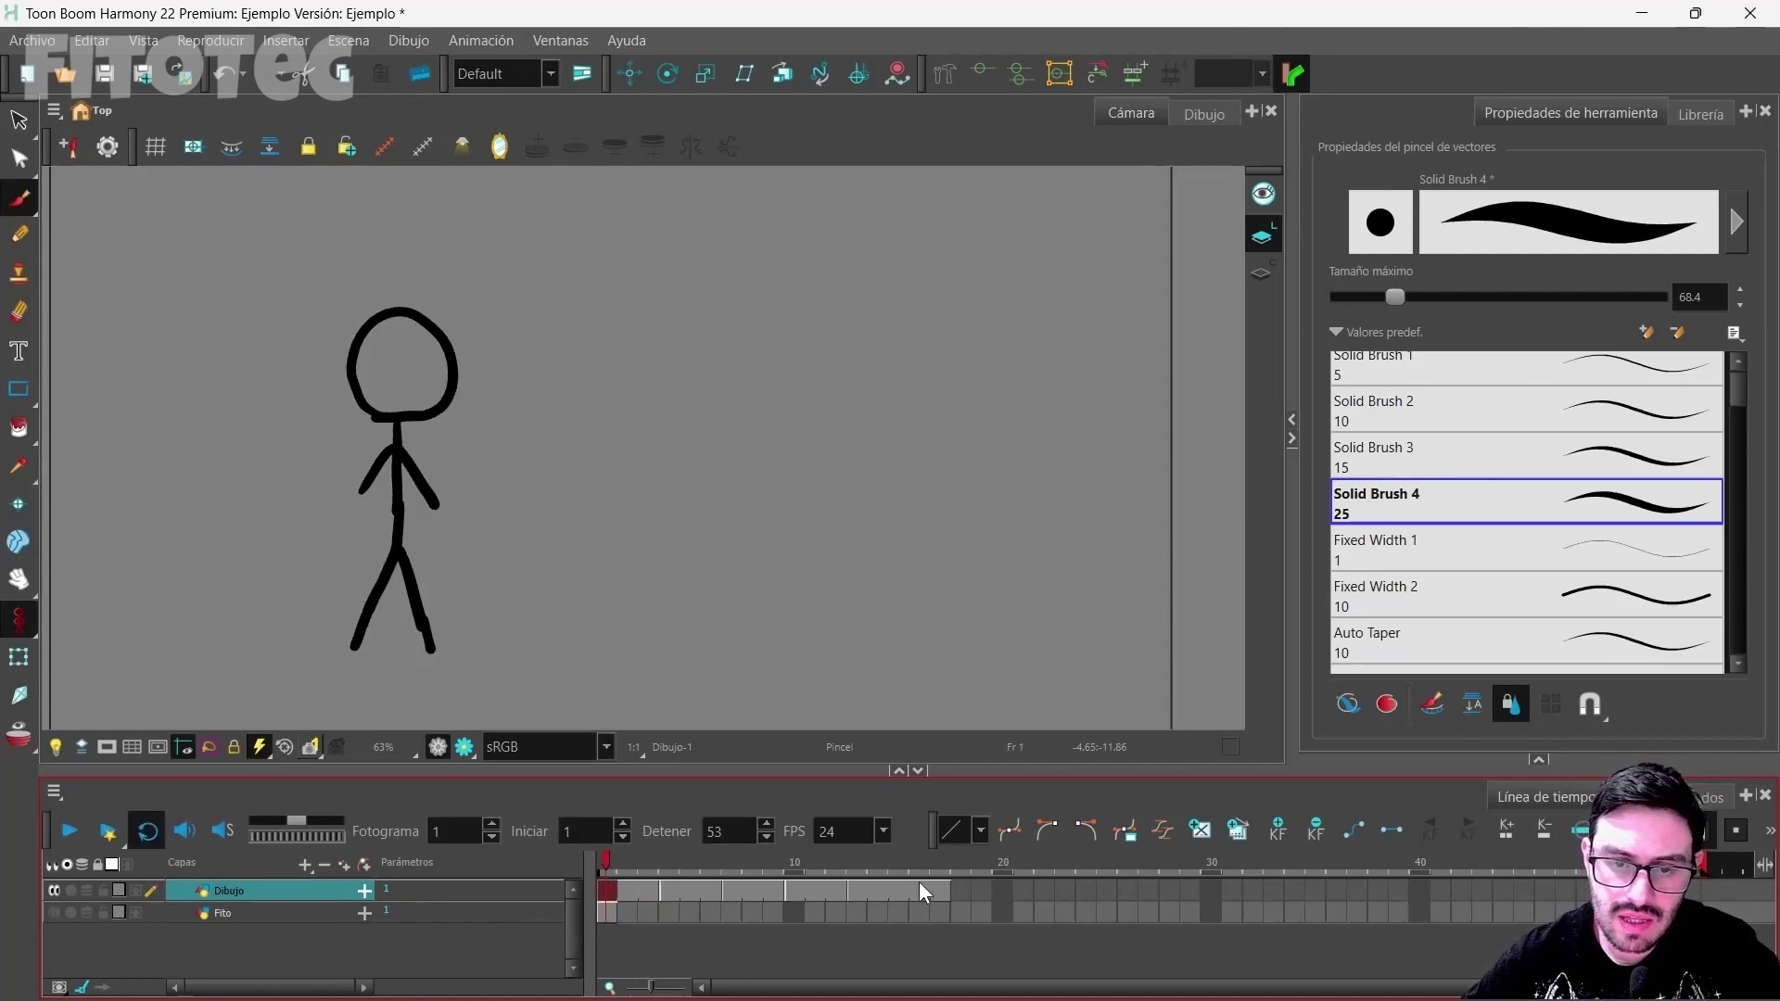
pyautogui.click(942, 863)
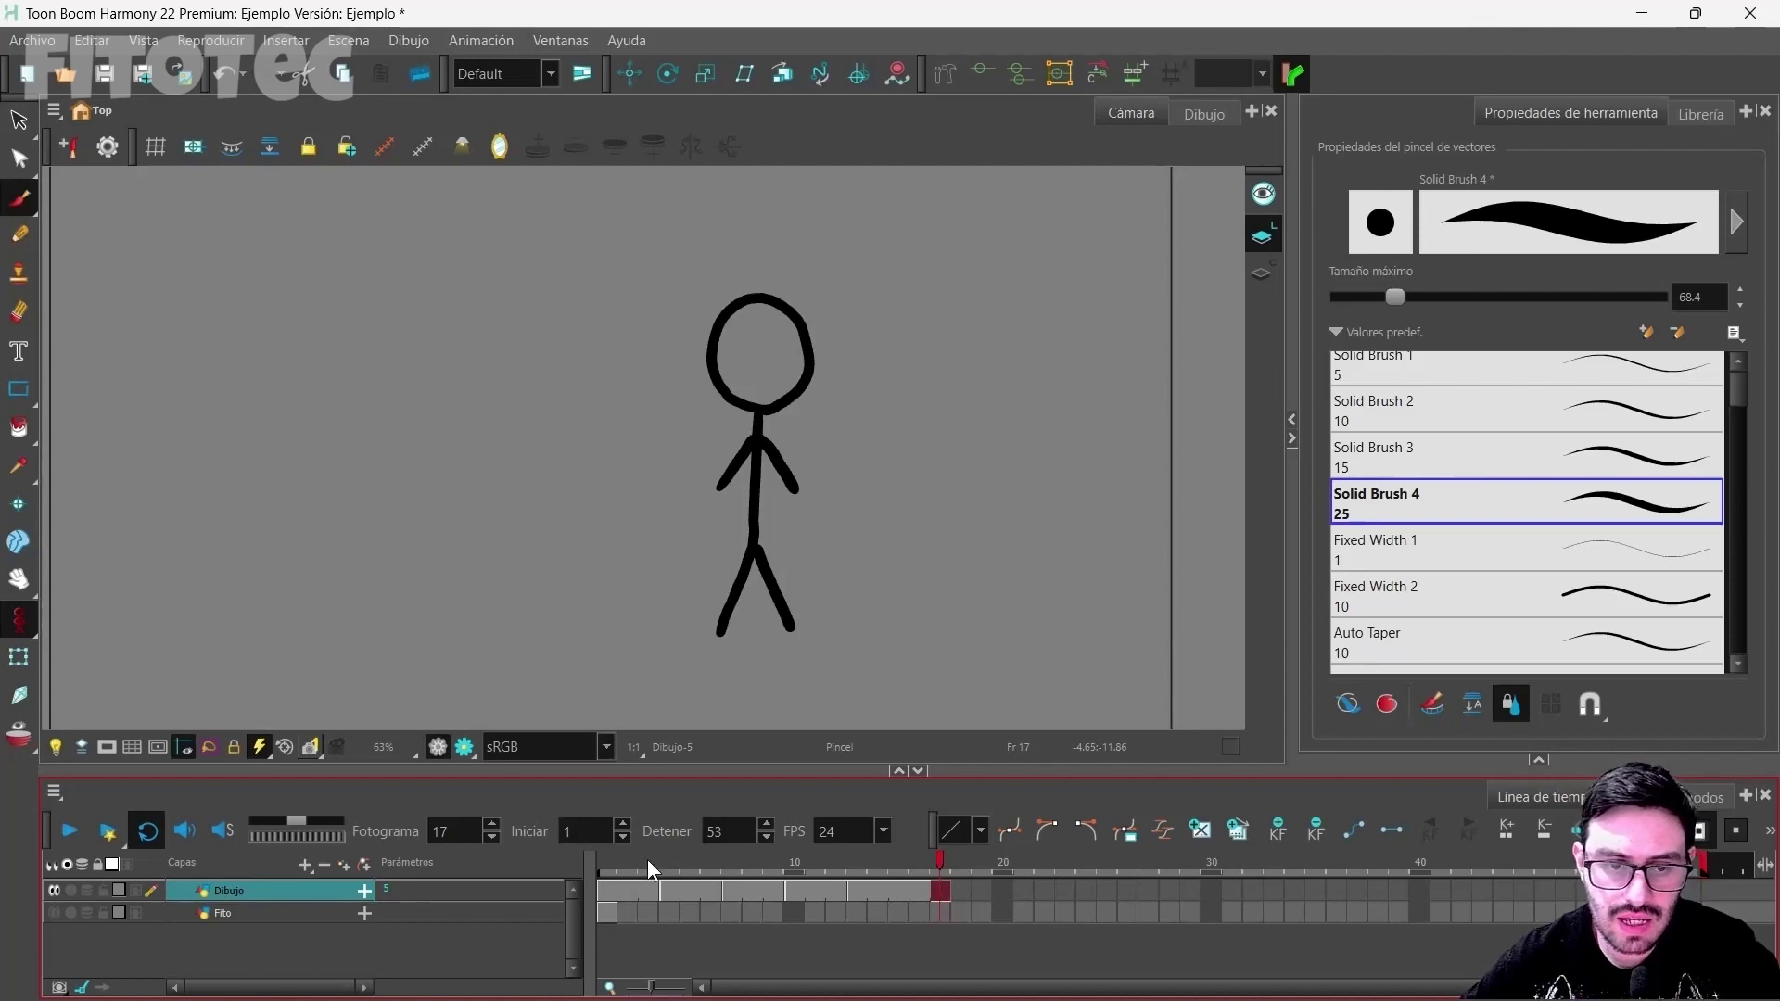
pyautogui.doubleClick(724, 832)
pyautogui.write('17')
pyautogui.press('Return')
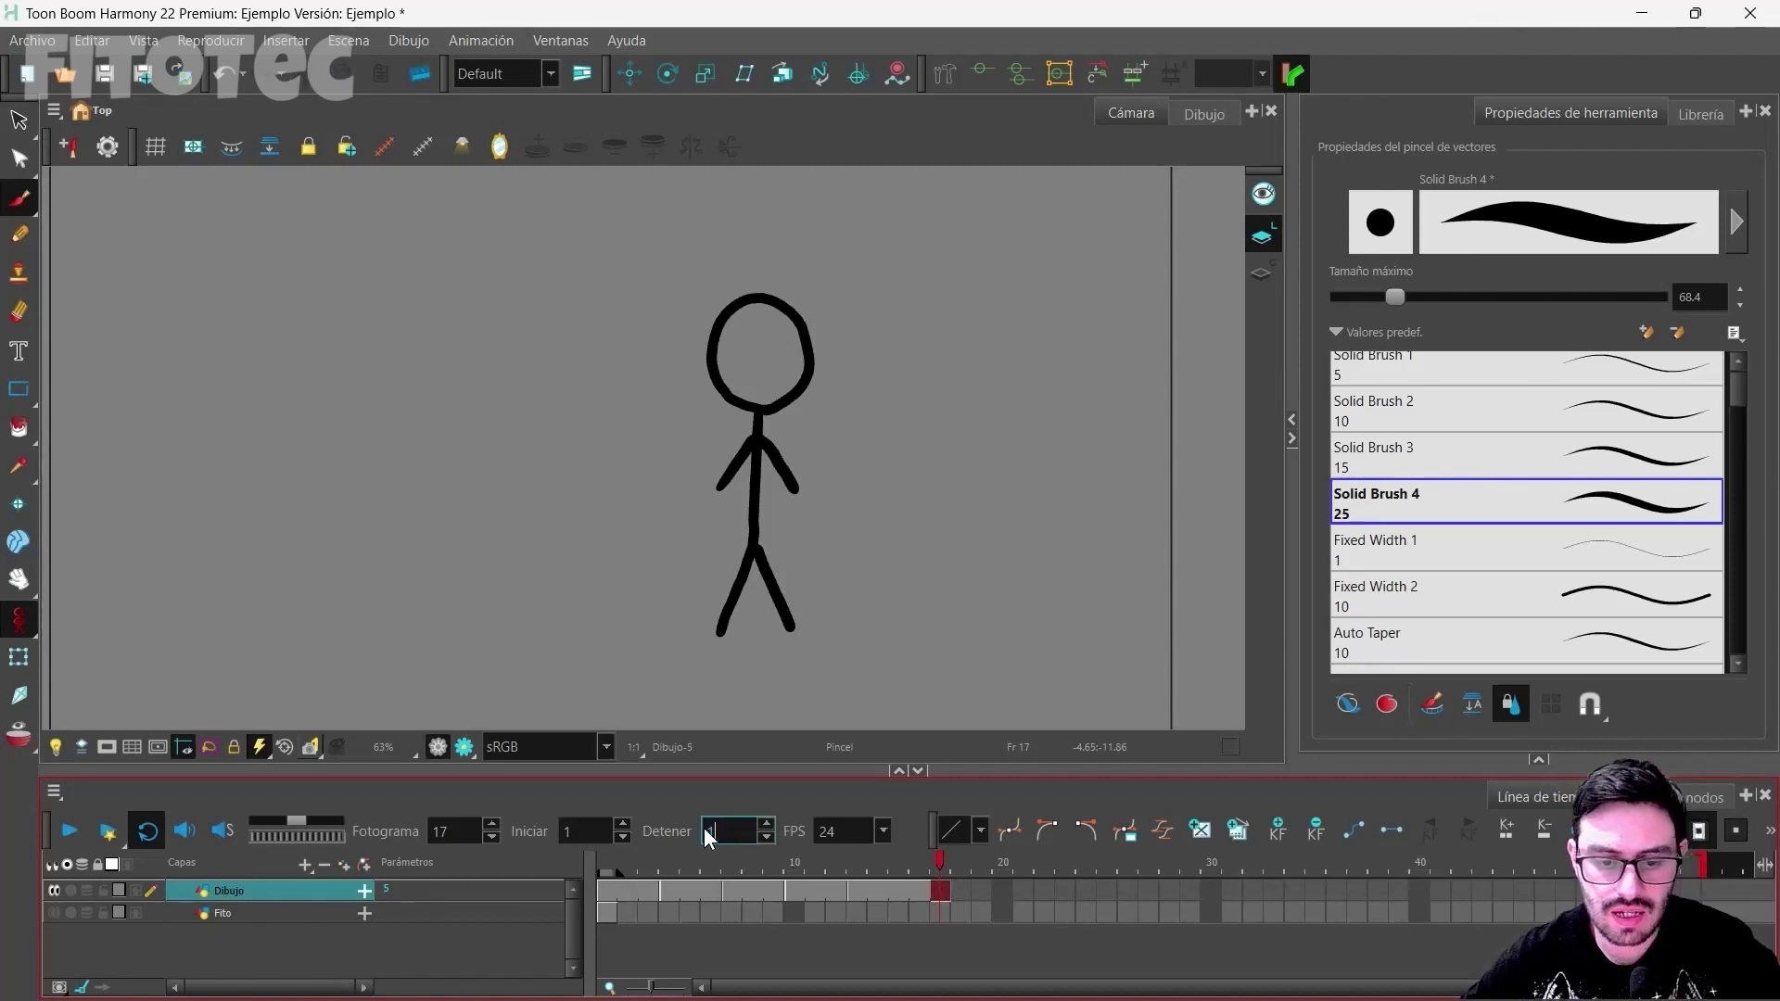
pyautogui.click(61, 834)
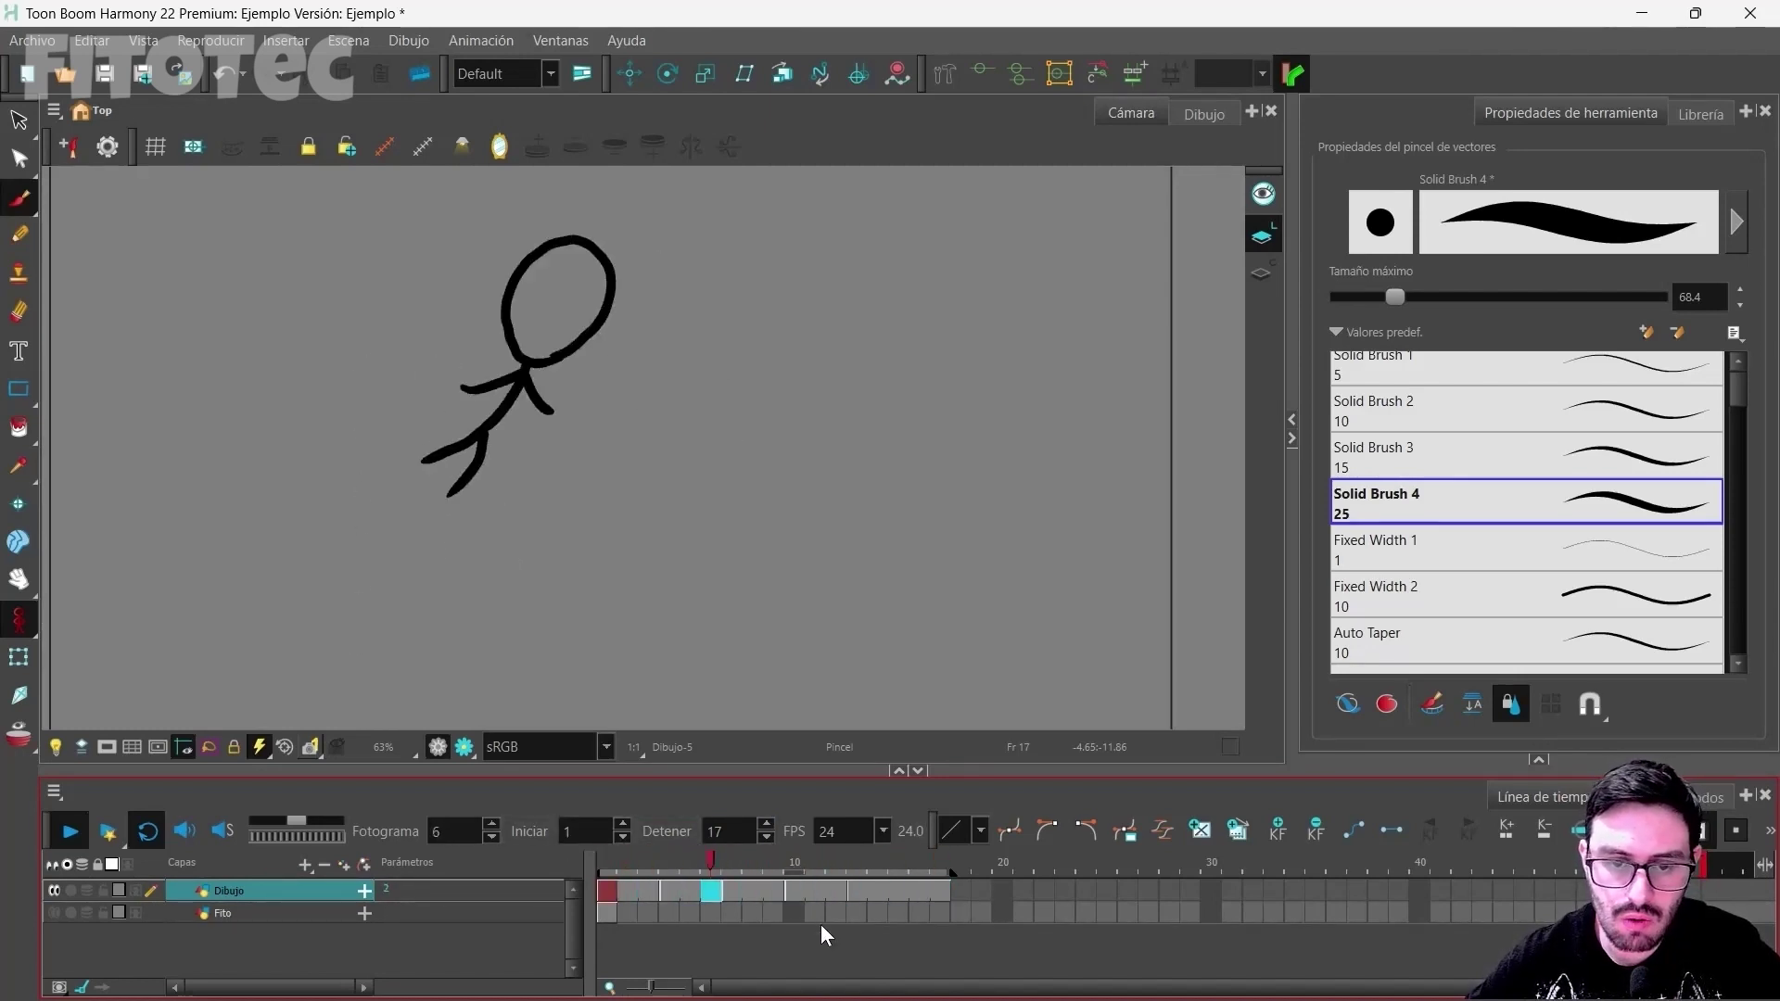
pyautogui.press('Escape')
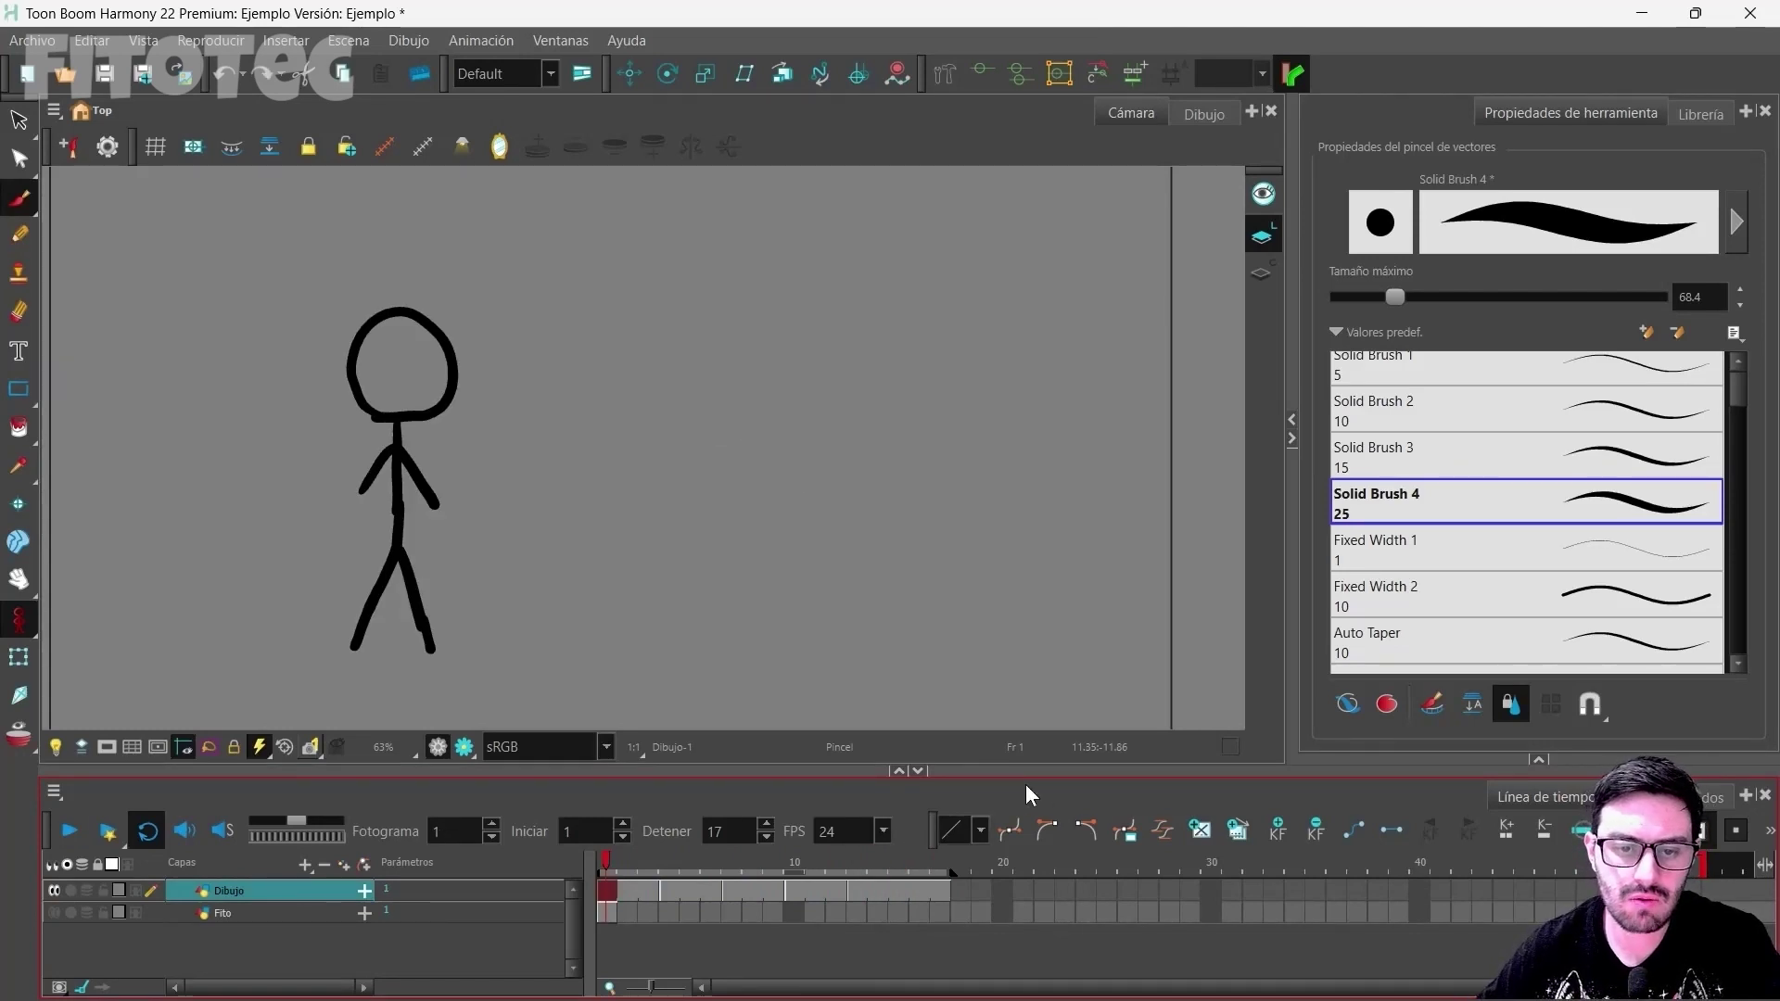
# Step: Extend the crouching drawing's exposure at frame 6 to frame 8 on the Dibujo layer, using the Insertar option
pyautogui.moveTo(608, 866)
pyautogui.mouseDown()
pyautogui.moveTo(742, 855)
pyautogui.moveTo(608, 892)
pyautogui.moveTo(892, 914)
pyautogui.moveTo(623, 909)
pyautogui.moveTo(781, 926)
pyautogui.moveTo(636, 916)
pyautogui.moveTo(910, 918)
pyautogui.moveTo(670, 910)
pyautogui.moveTo(905, 915)
pyautogui.moveTo(637, 927)
pyautogui.moveTo(731, 920)
pyautogui.mouseUp()
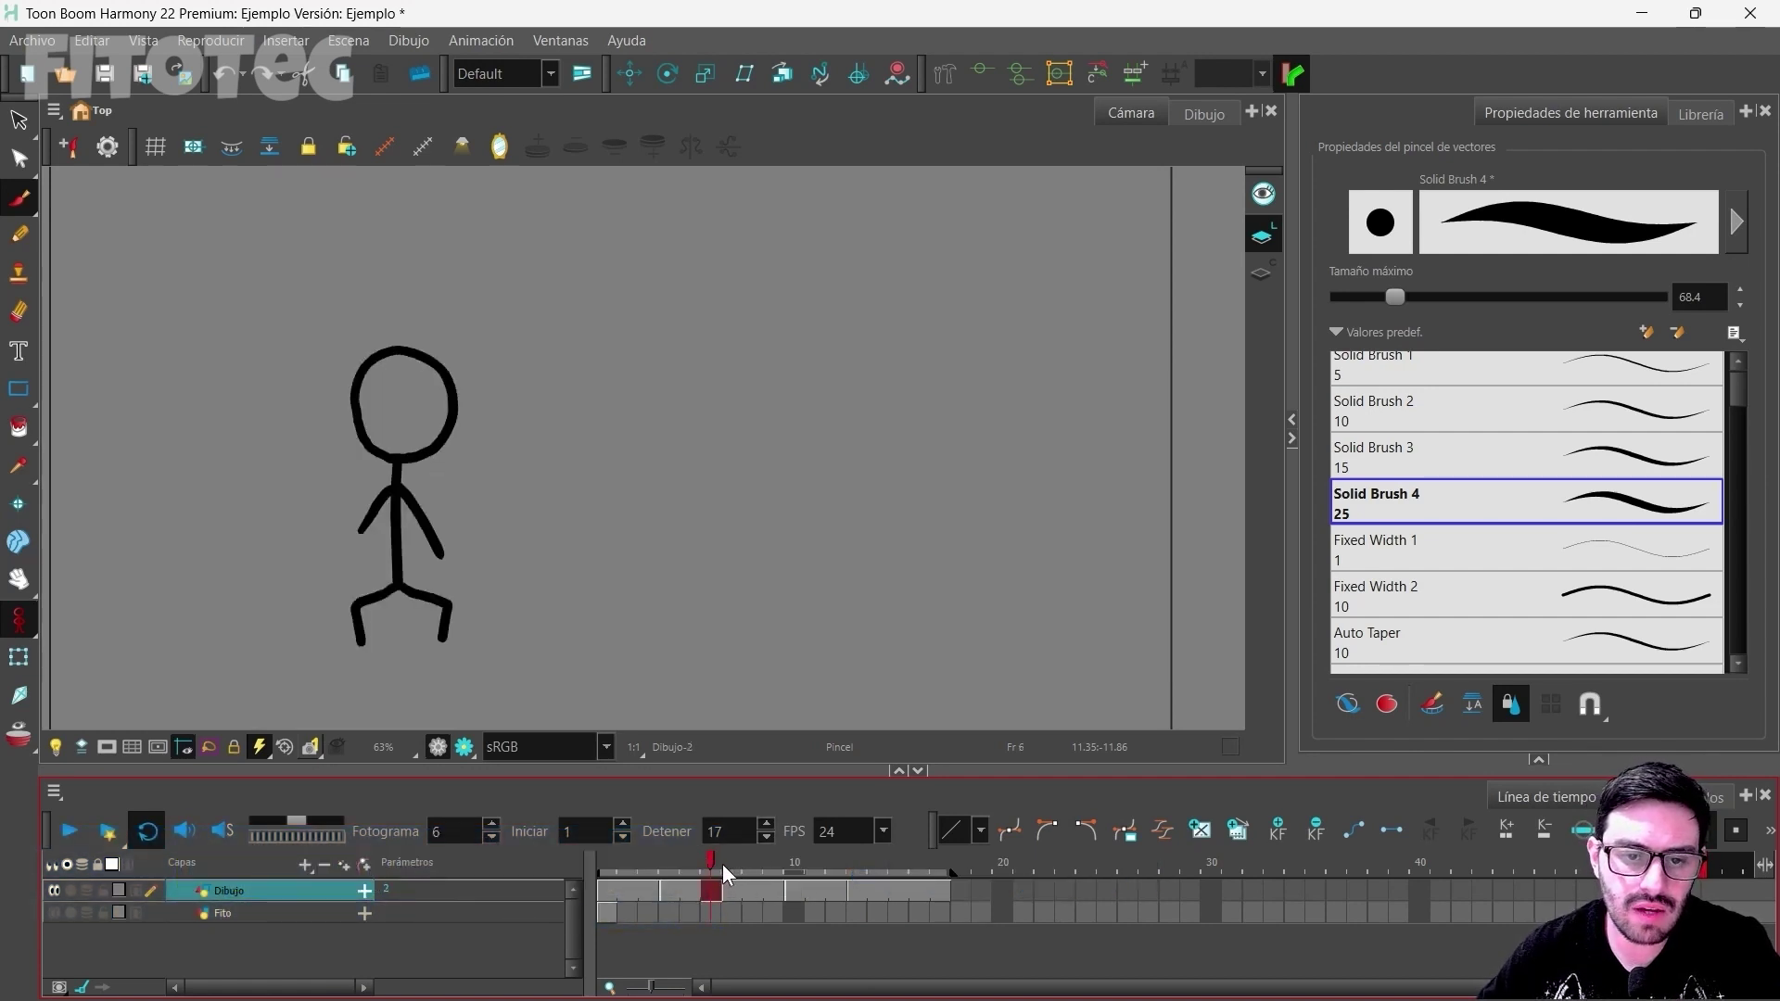
pyautogui.moveTo(714, 858); pyautogui.dragTo(701, 886)
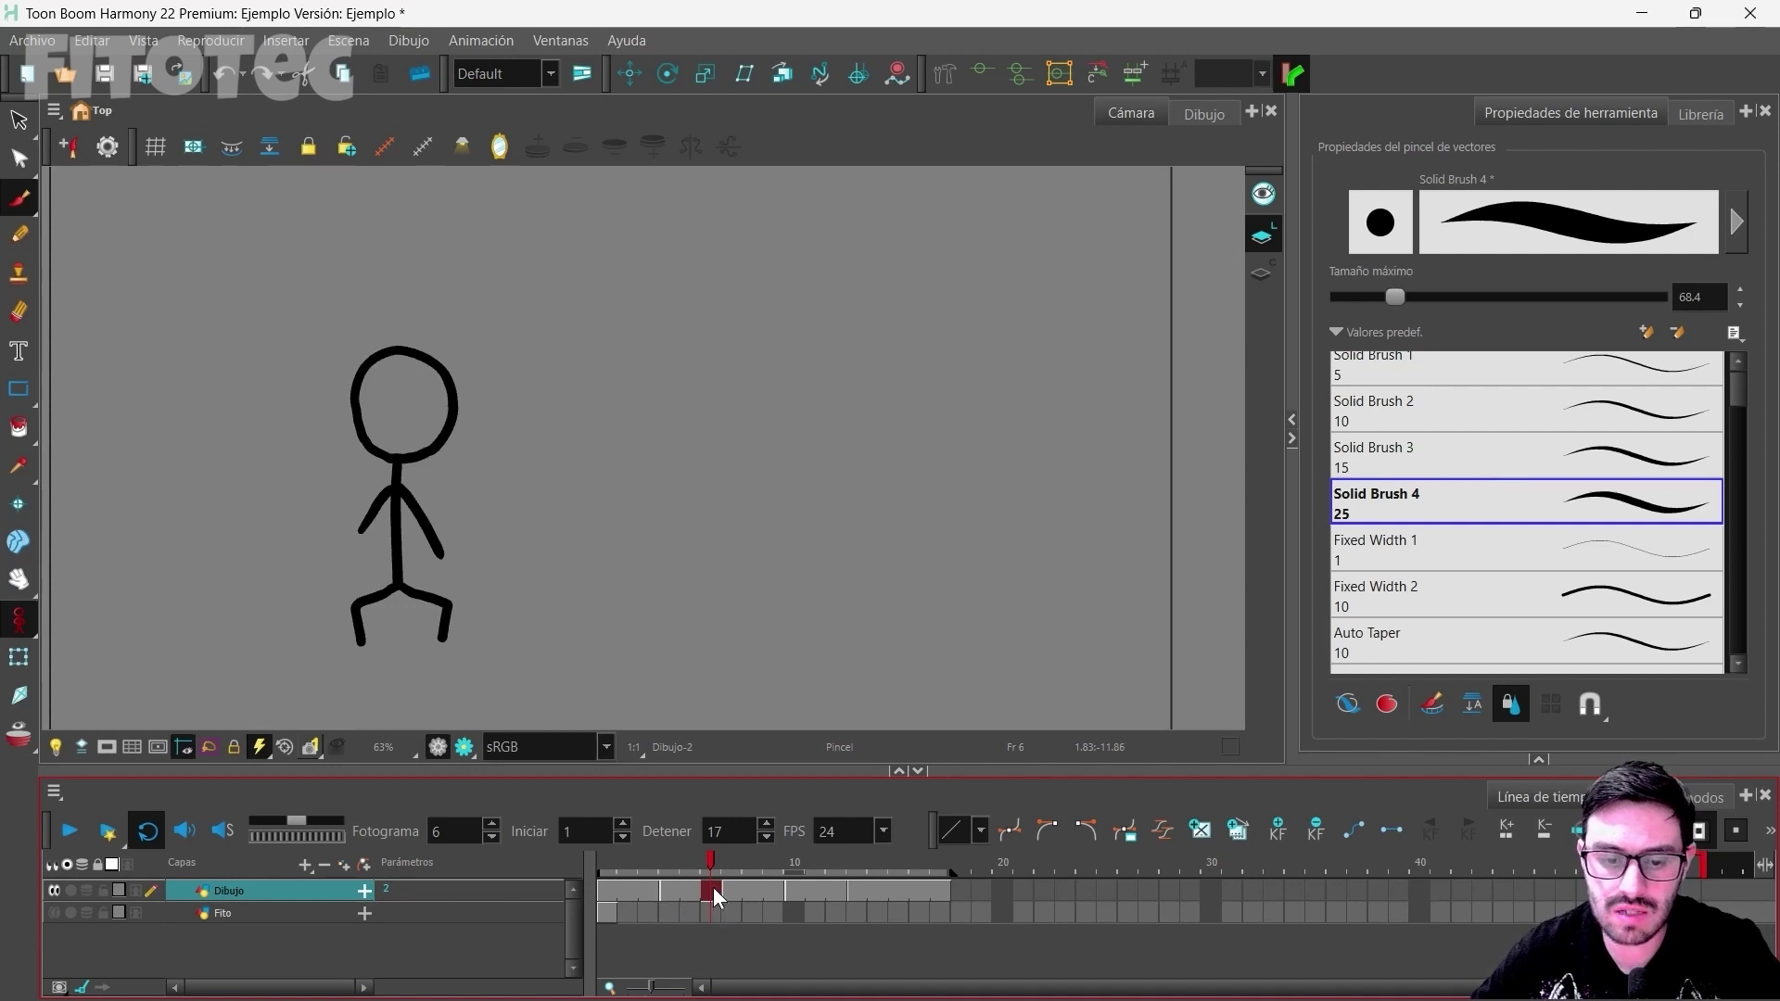
pyautogui.press('F5')
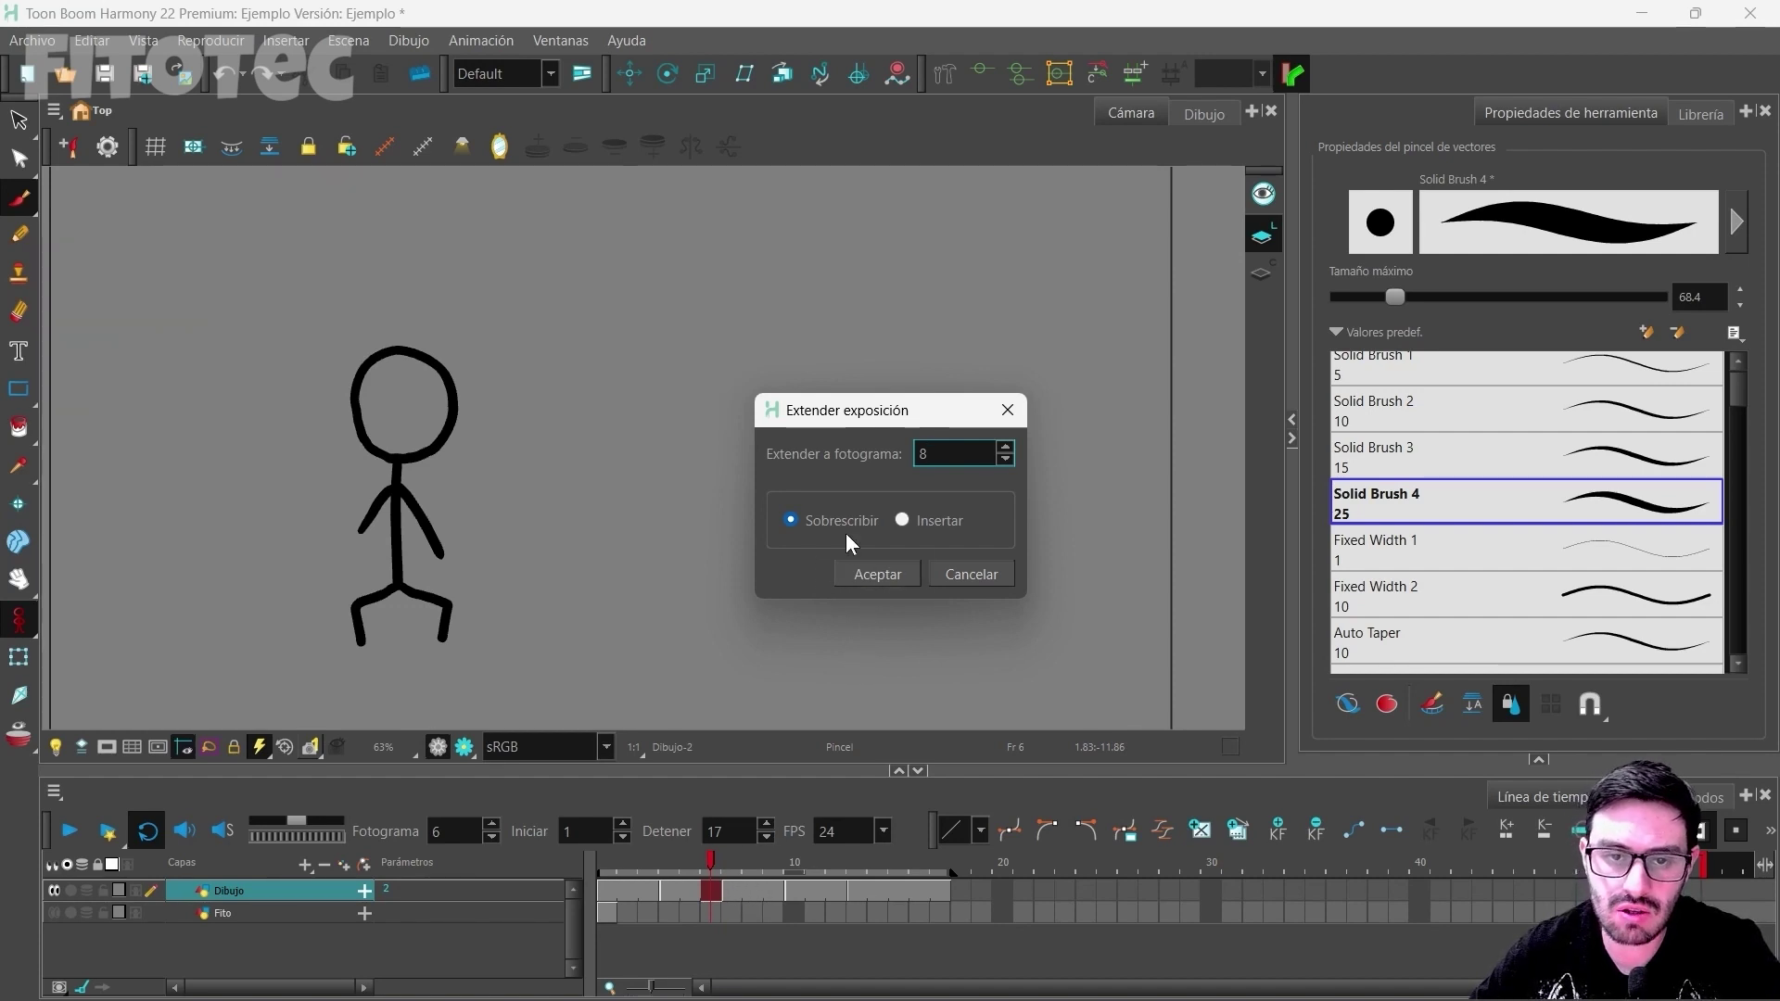
pyautogui.click(906, 521)
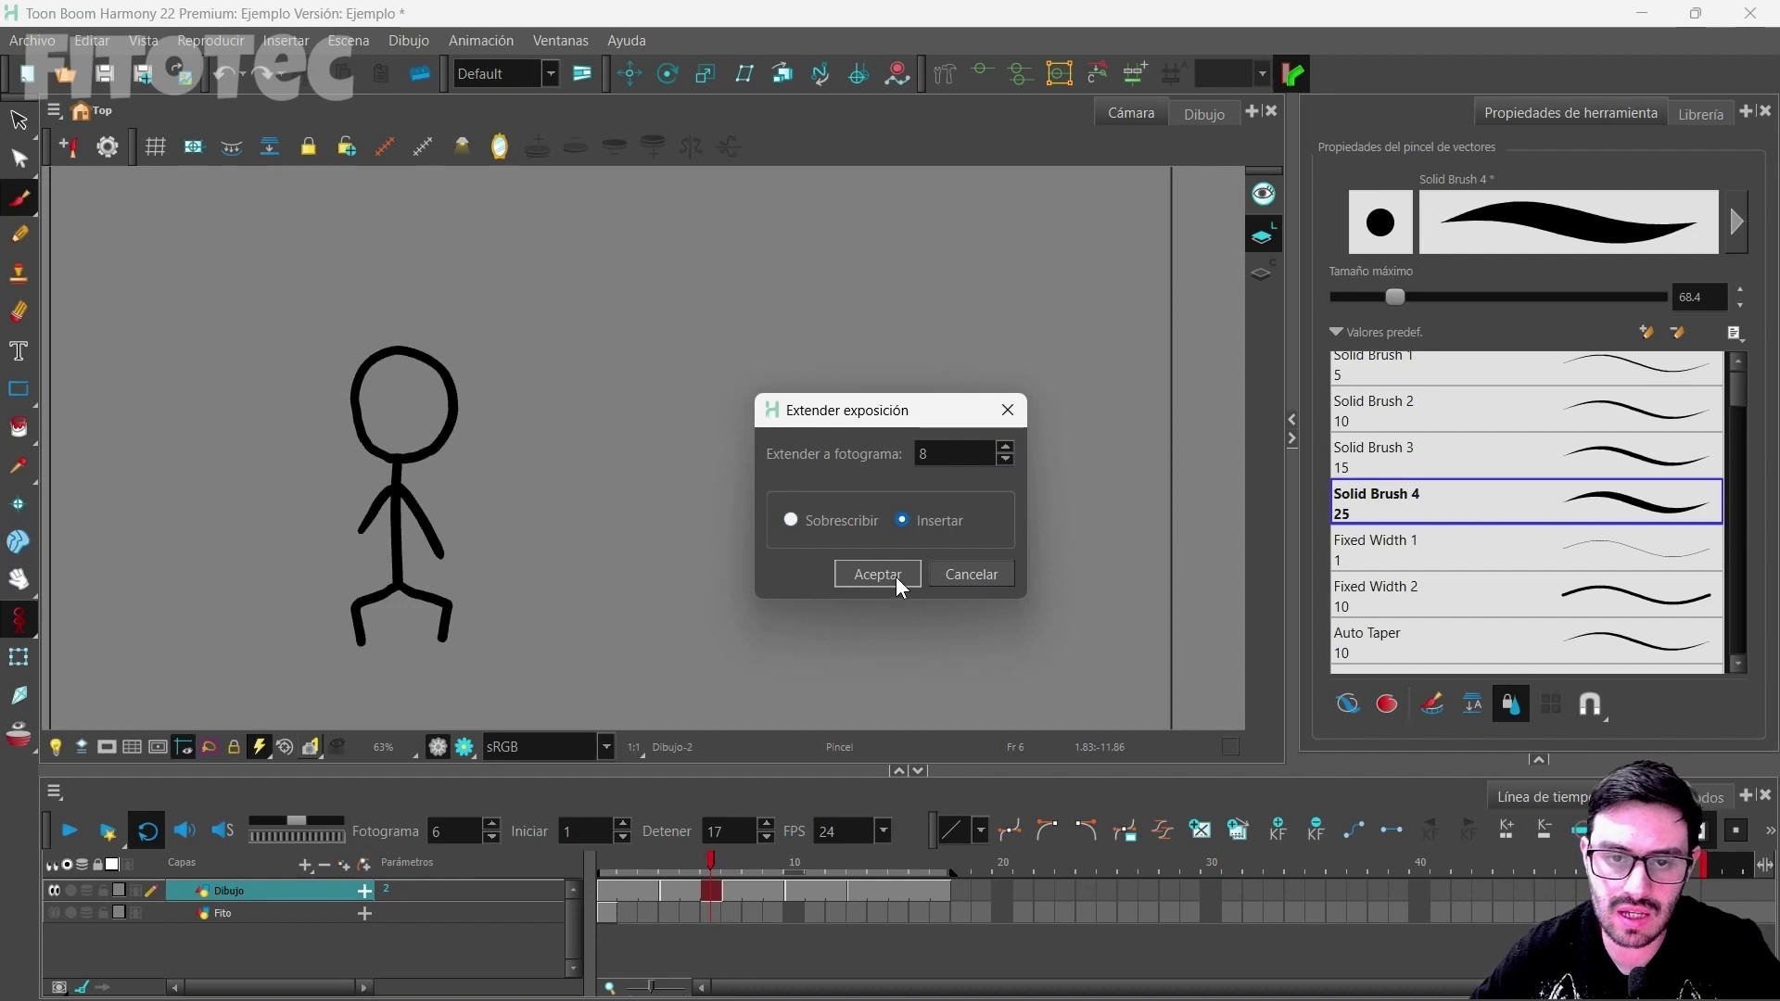
pyautogui.click(895, 575)
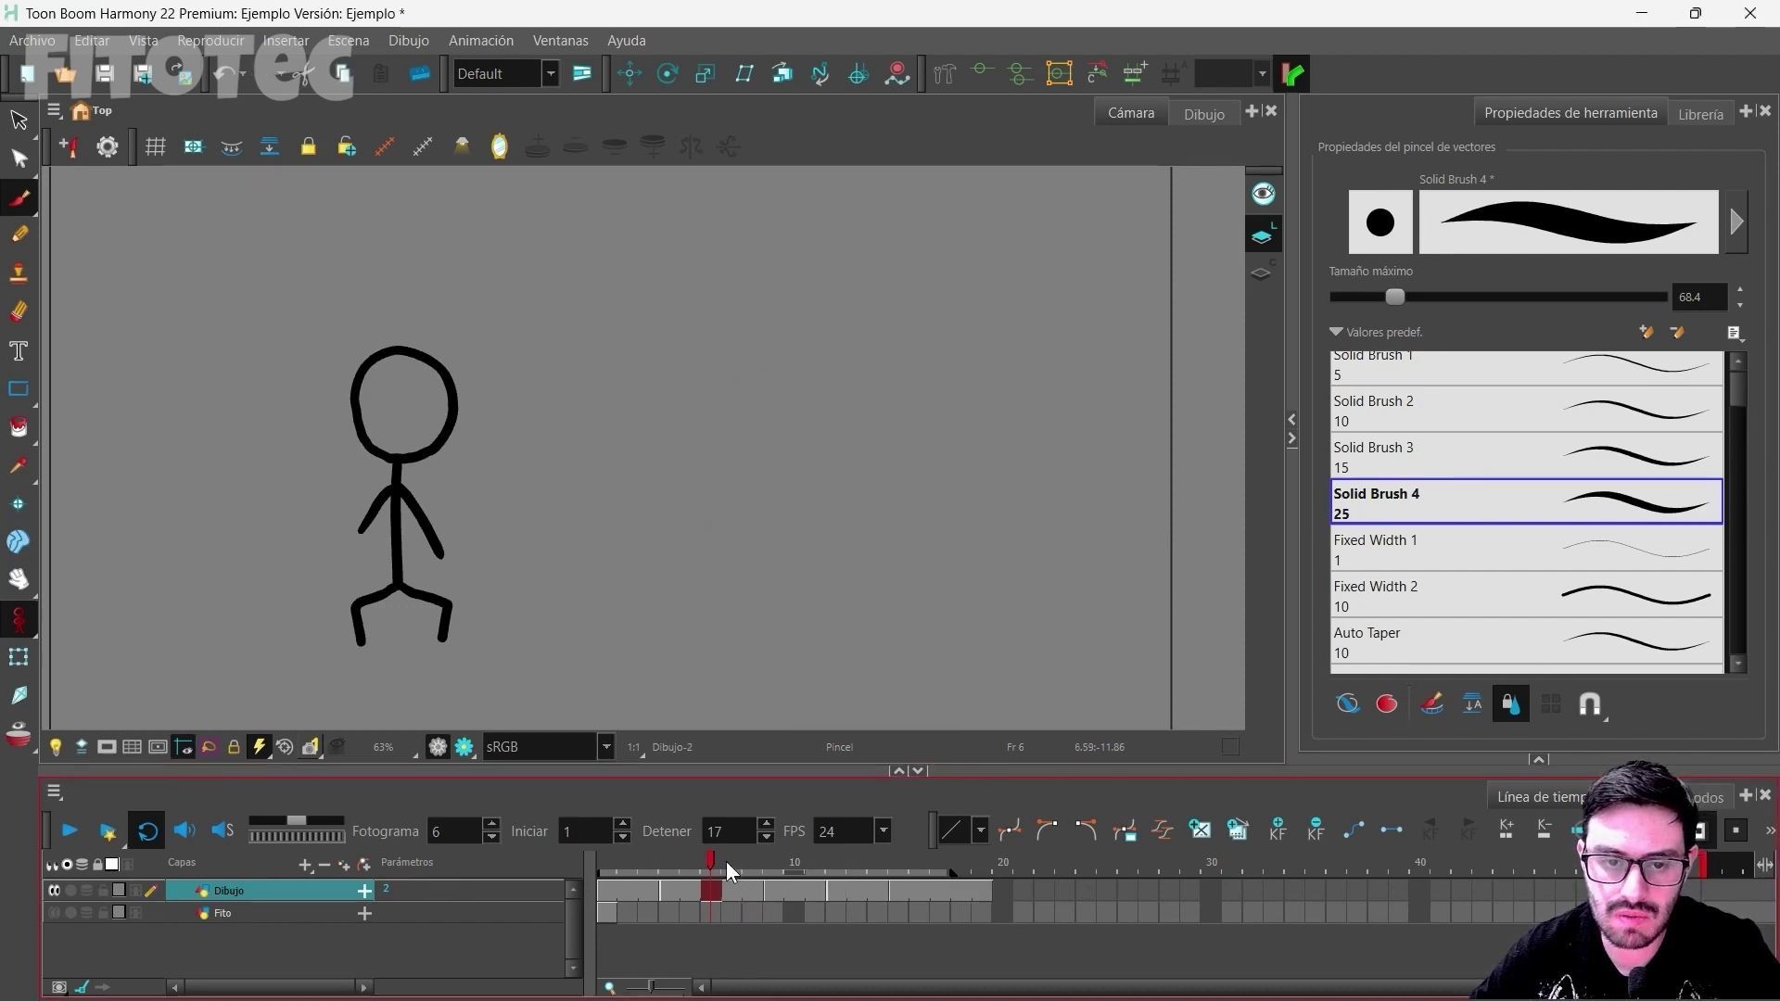
# Step: Replace the exposure at frames 7–8 with a new empty drawing and turn on onion skin for the Dibujo layer
pyautogui.moveTo(753, 890)
pyautogui.mouseDown()
pyautogui.moveTo(759, 861)
pyautogui.moveTo(715, 866)
pyautogui.moveTo(732, 866)
pyautogui.mouseUp()
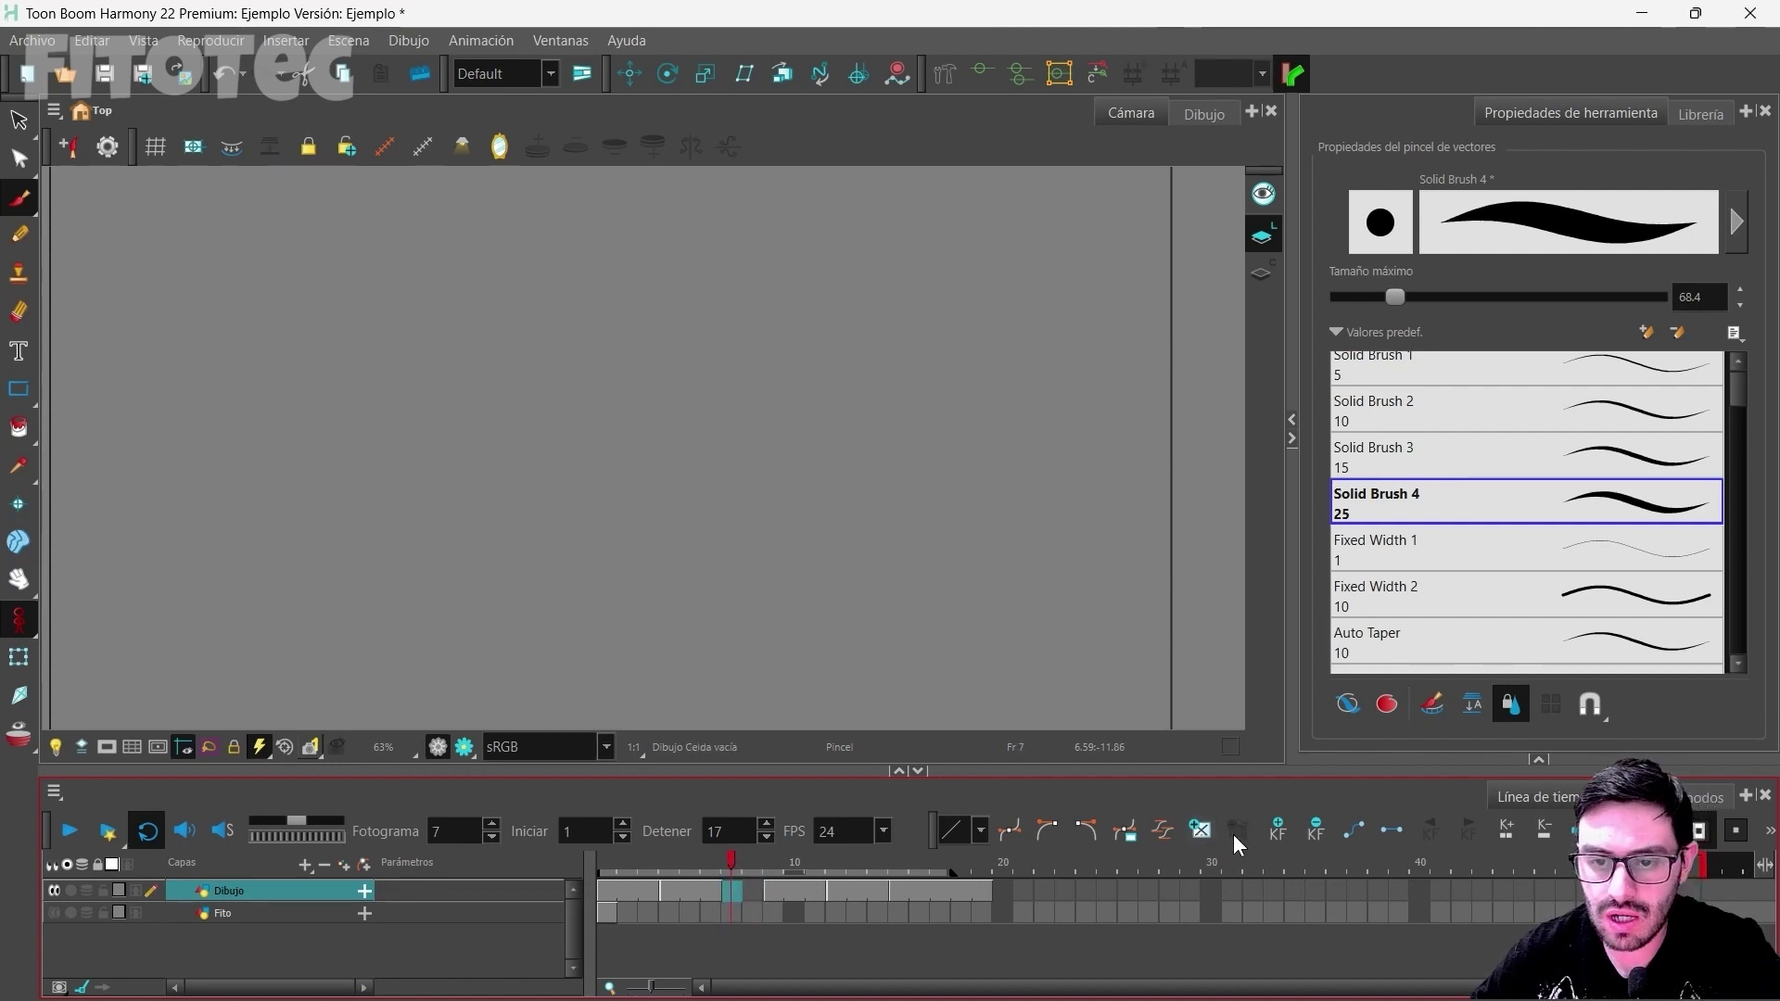
pyautogui.click(753, 890)
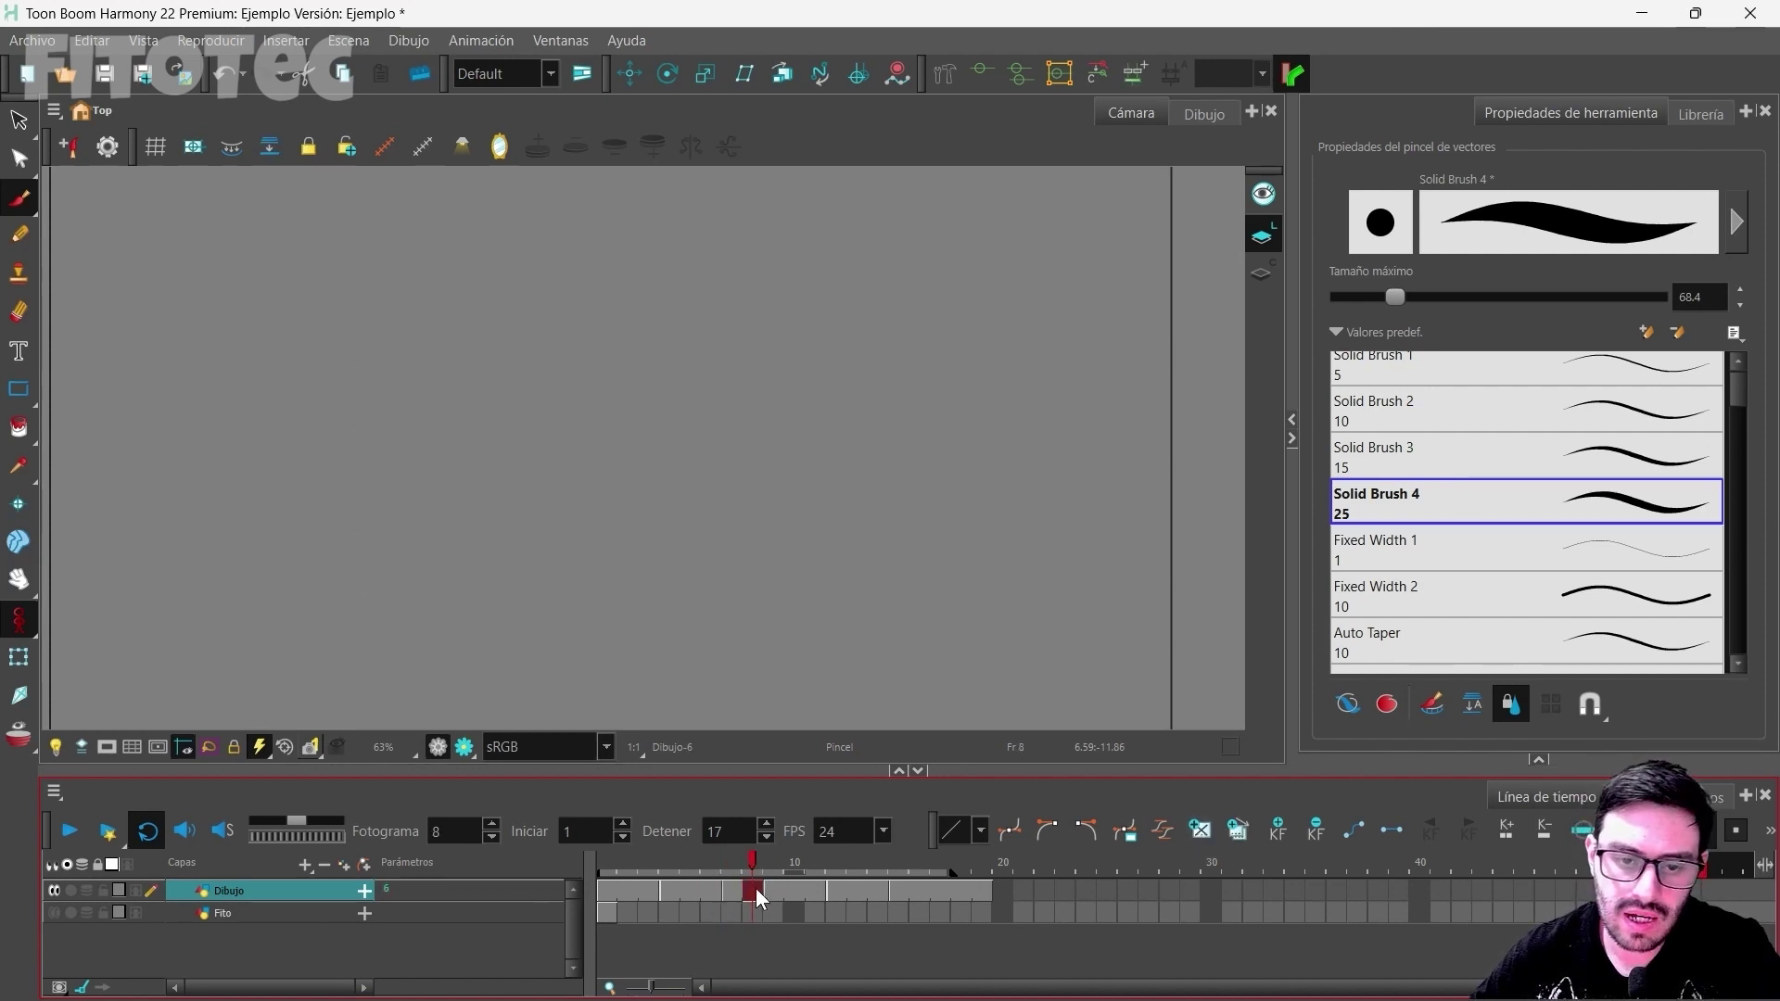
pyautogui.moveTo(754, 861)
pyautogui.mouseDown()
pyautogui.moveTo(716, 877)
pyautogui.moveTo(730, 877)
pyautogui.mouseUp()
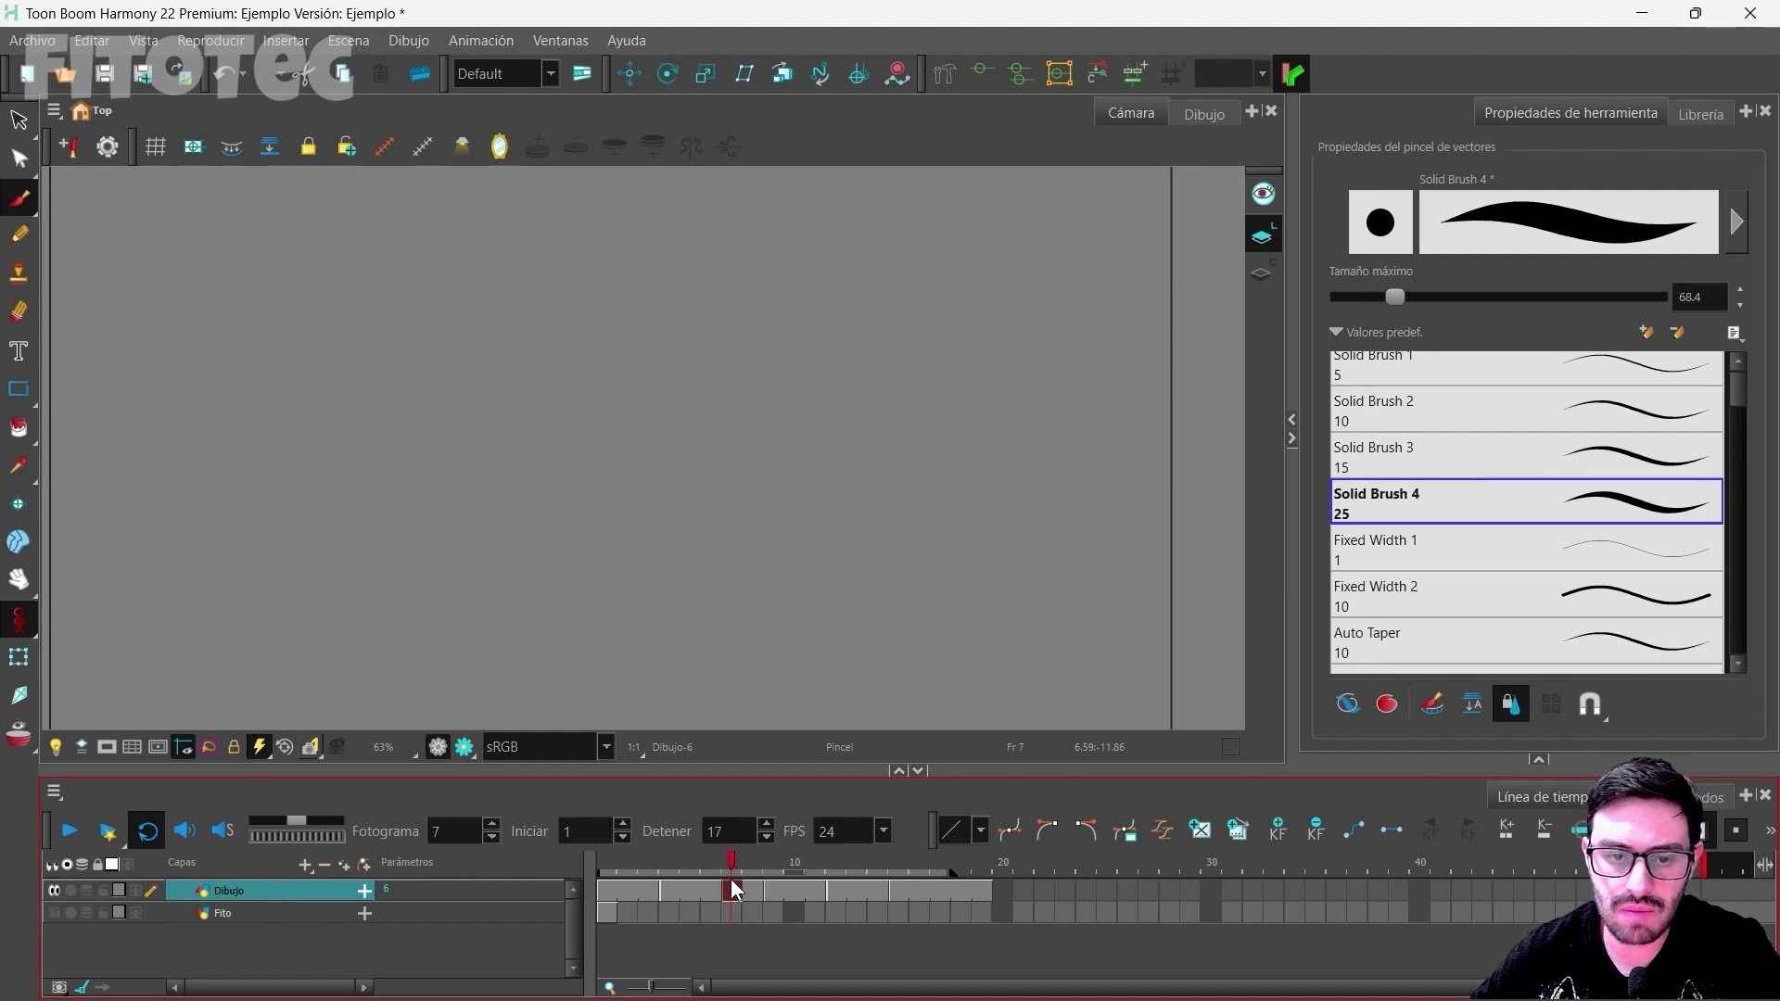
pyautogui.click(93, 890)
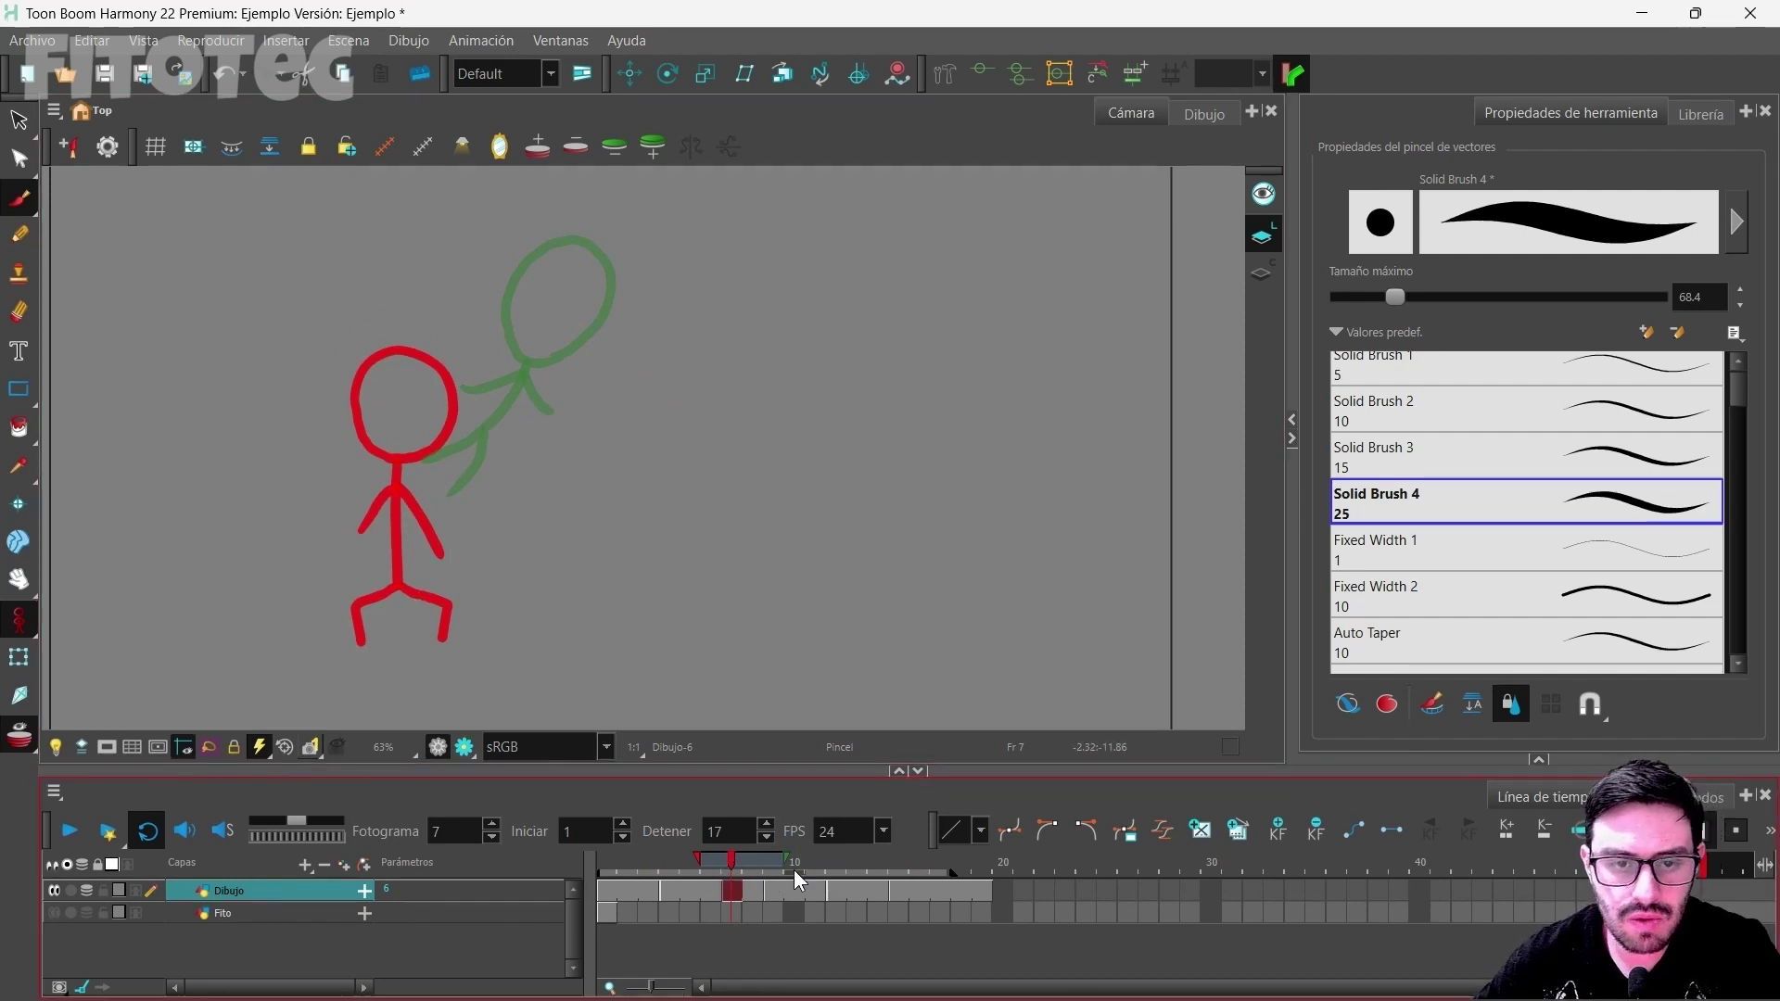
# Step: Draw a stick figure leaning forward between the crouching and airborne poses, then turn off the onion skin
pyautogui.scroll(2, 438, 477)
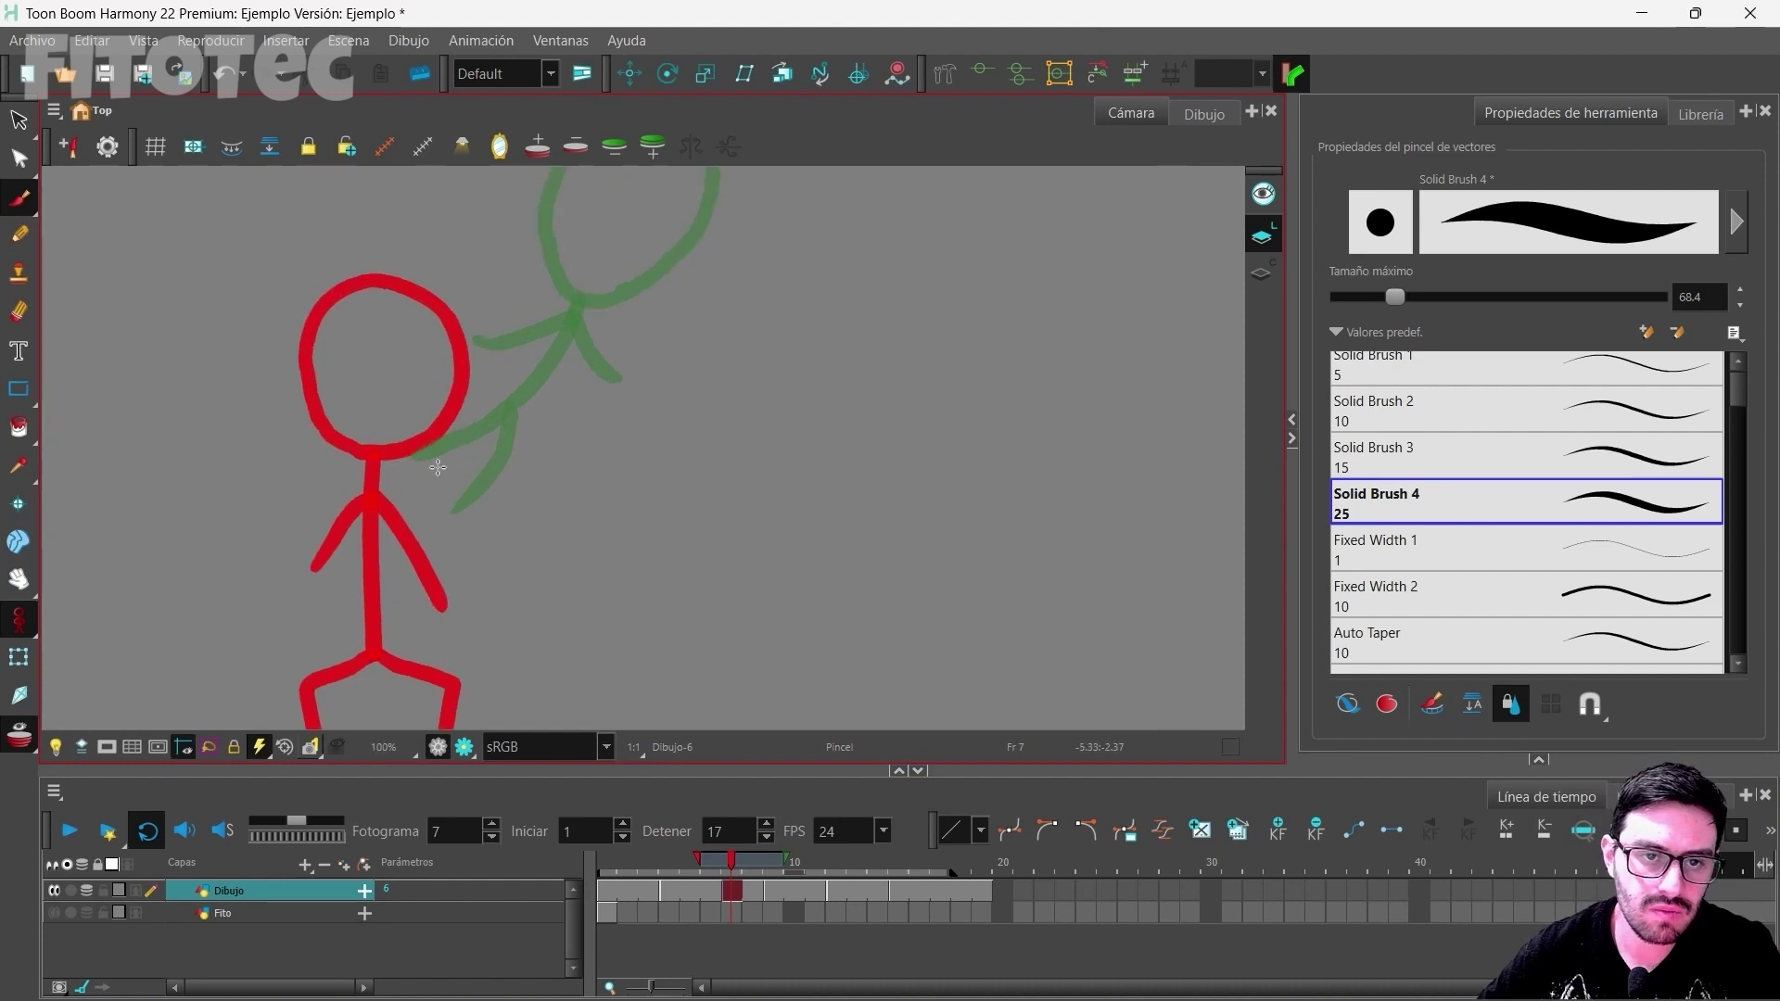
pyautogui.moveTo(437, 477); pyautogui.dragTo(524, 508)
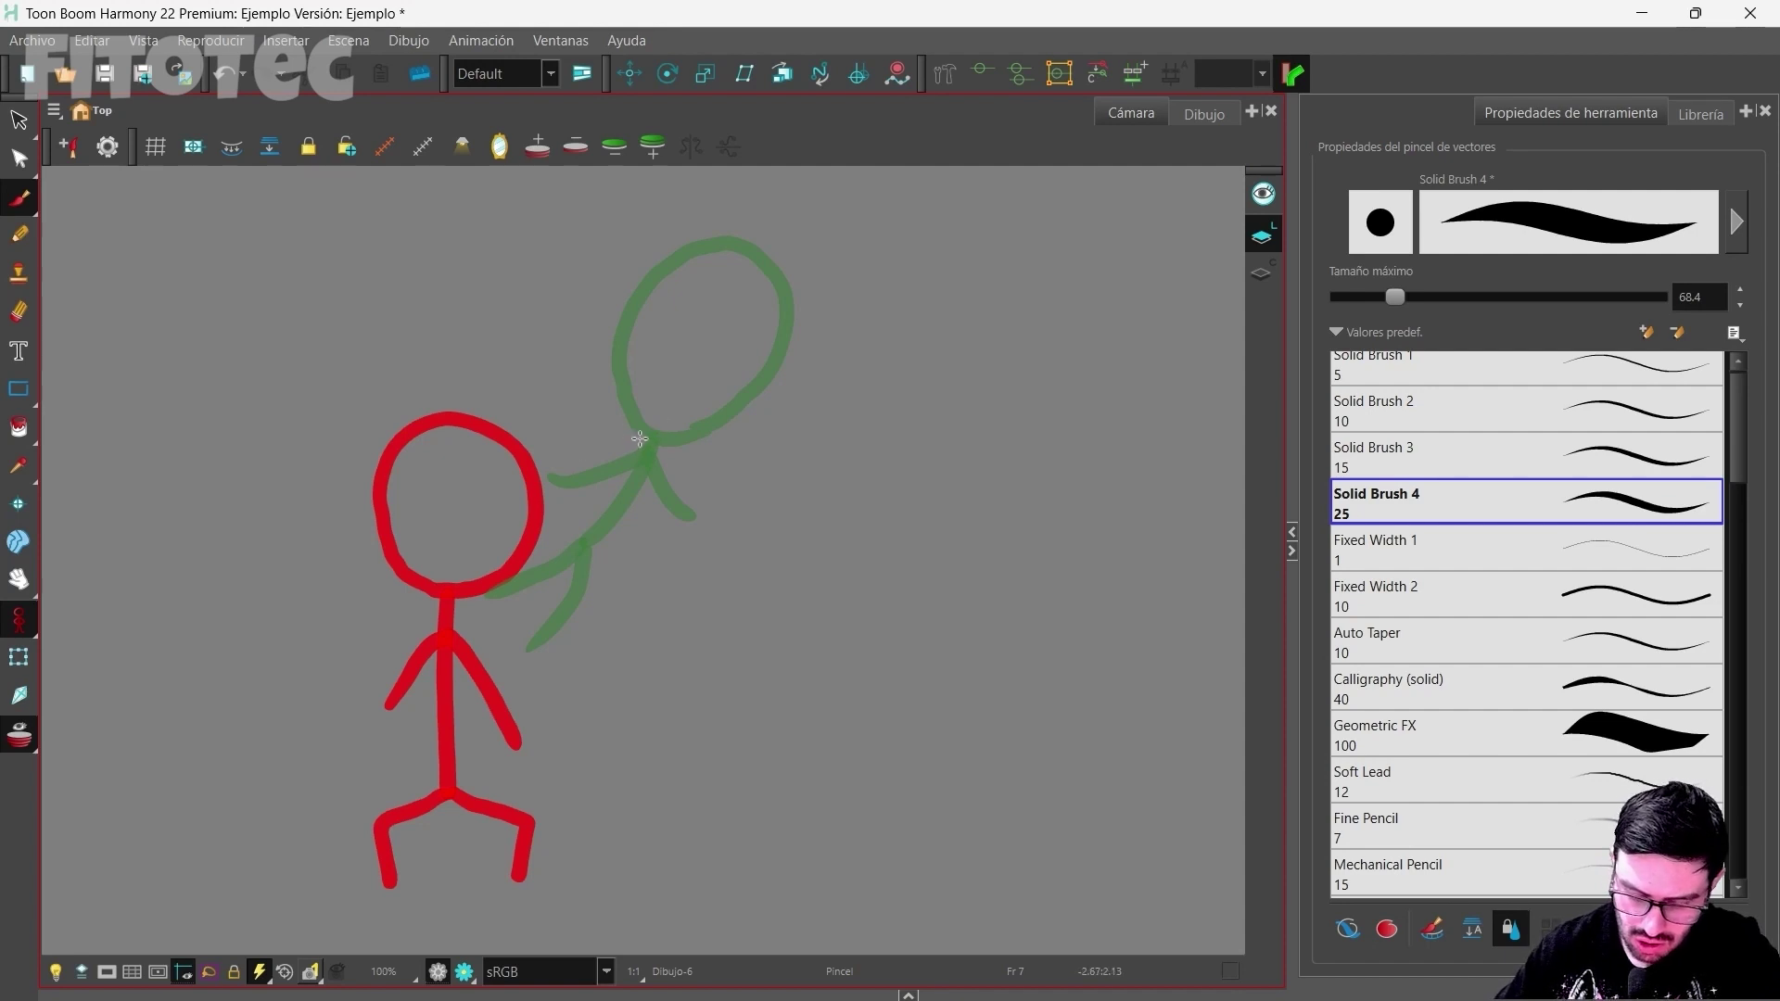
pyautogui.moveTo(640, 454)
pyautogui.mouseDown()
pyautogui.moveTo(577, 454)
pyautogui.moveTo(617, 297)
pyautogui.moveTo(714, 380)
pyautogui.moveTo(593, 475)
pyautogui.moveTo(484, 620)
pyautogui.moveTo(482, 709)
pyautogui.mouseUp()
pyautogui.moveTo(568, 486)
pyautogui.mouseDown()
pyautogui.moveTo(648, 545)
pyautogui.moveTo(464, 483)
pyautogui.mouseUp()
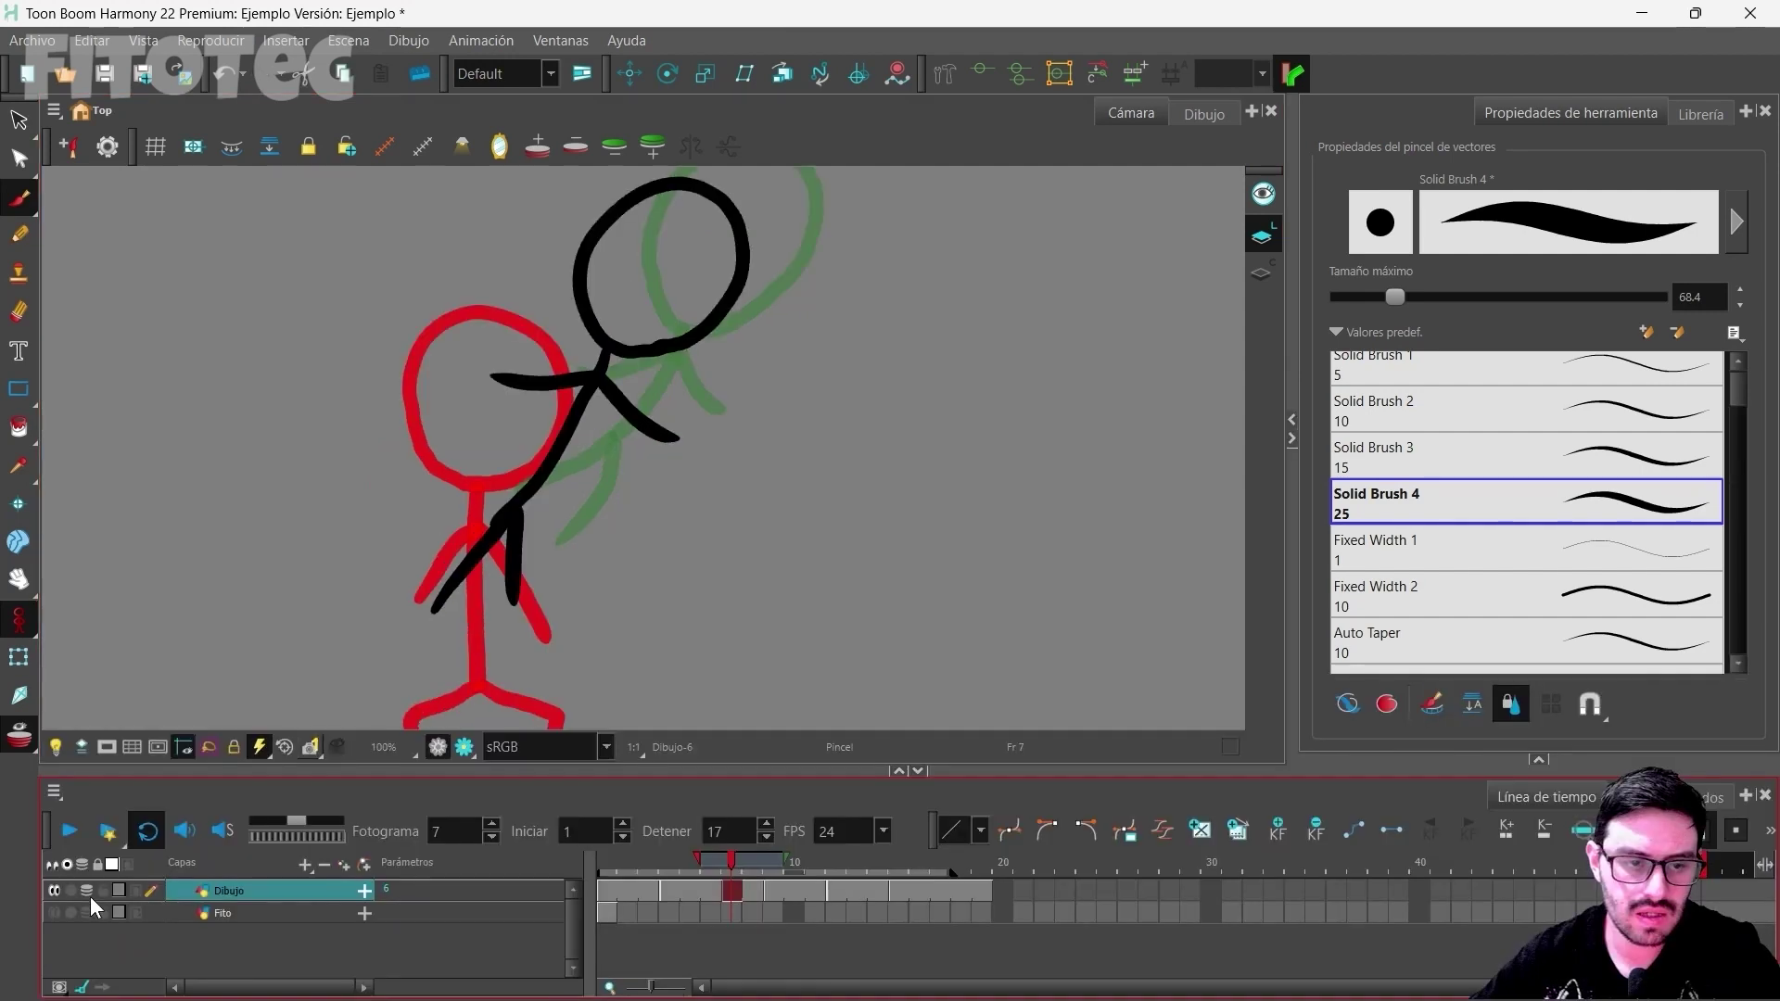
pyautogui.click(89, 892)
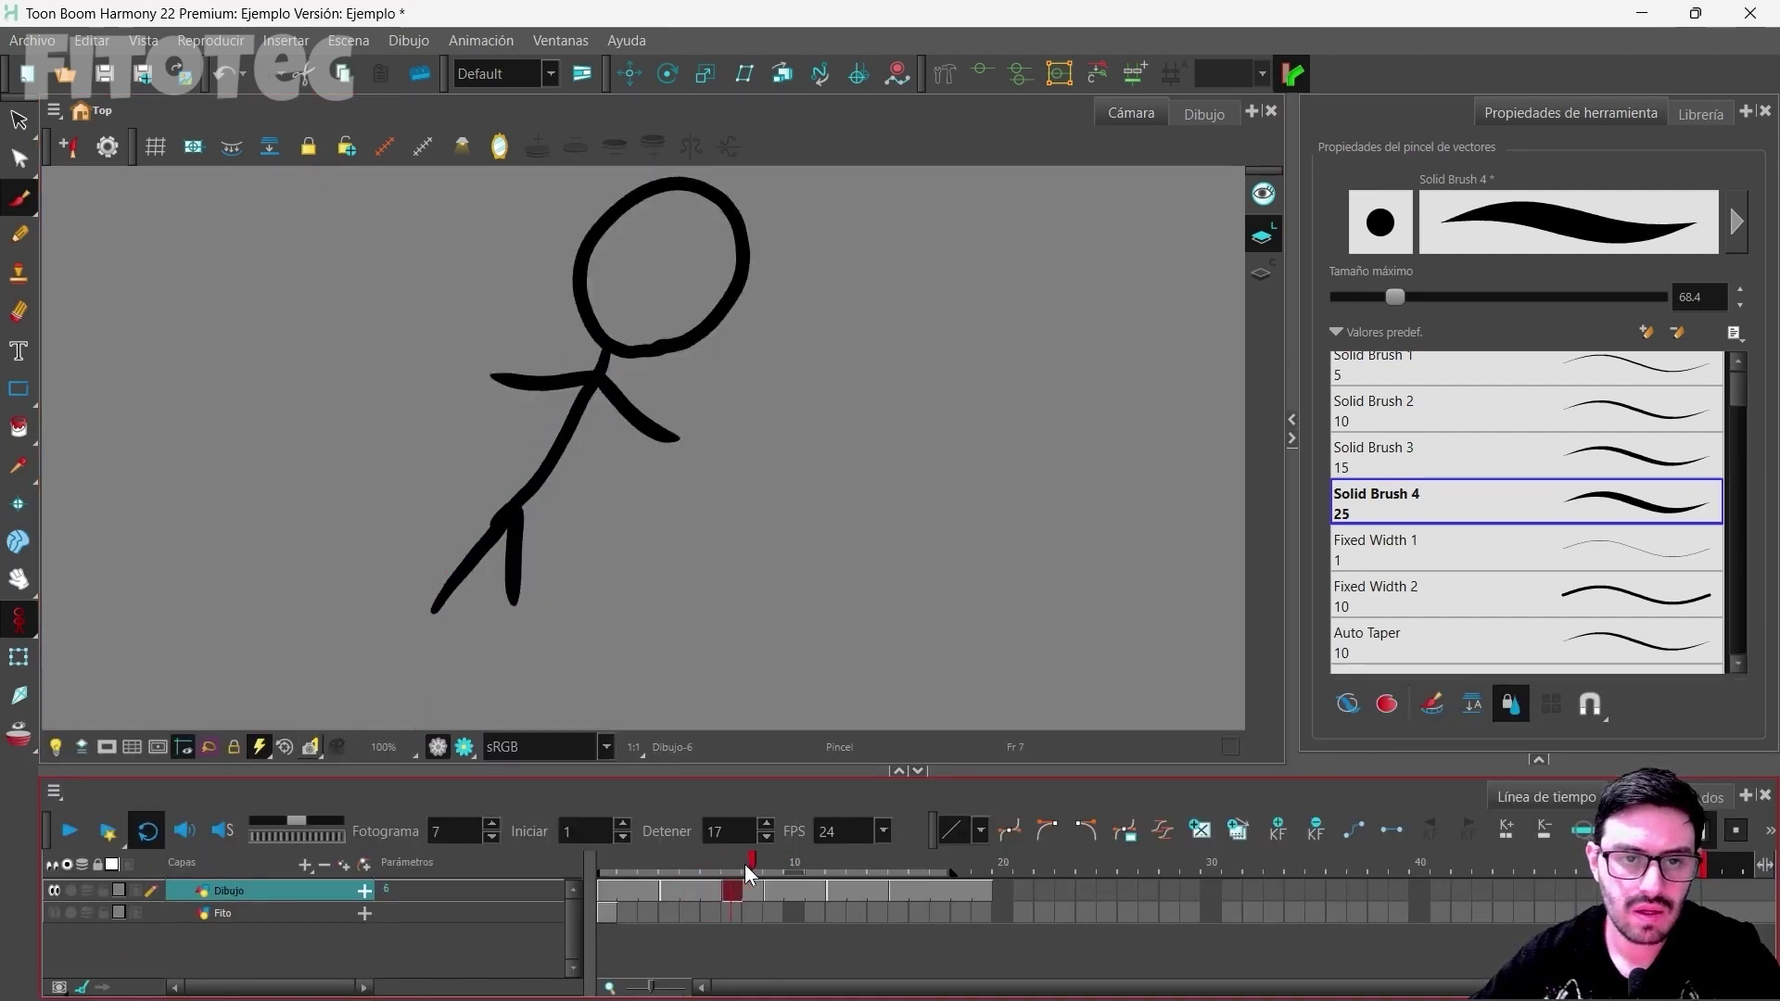
# Step: Replace frame 7's exposure with a new empty drawing and show onion skin only up to frame 8
pyautogui.moveTo(744, 864)
pyautogui.mouseDown()
pyautogui.moveTo(704, 870)
pyautogui.moveTo(764, 875)
pyautogui.moveTo(681, 885)
pyautogui.moveTo(782, 899)
pyautogui.moveTo(732, 904)
pyautogui.moveTo(755, 904)
pyautogui.moveTo(705, 860)
pyautogui.moveTo(732, 904)
pyautogui.mouseUp()
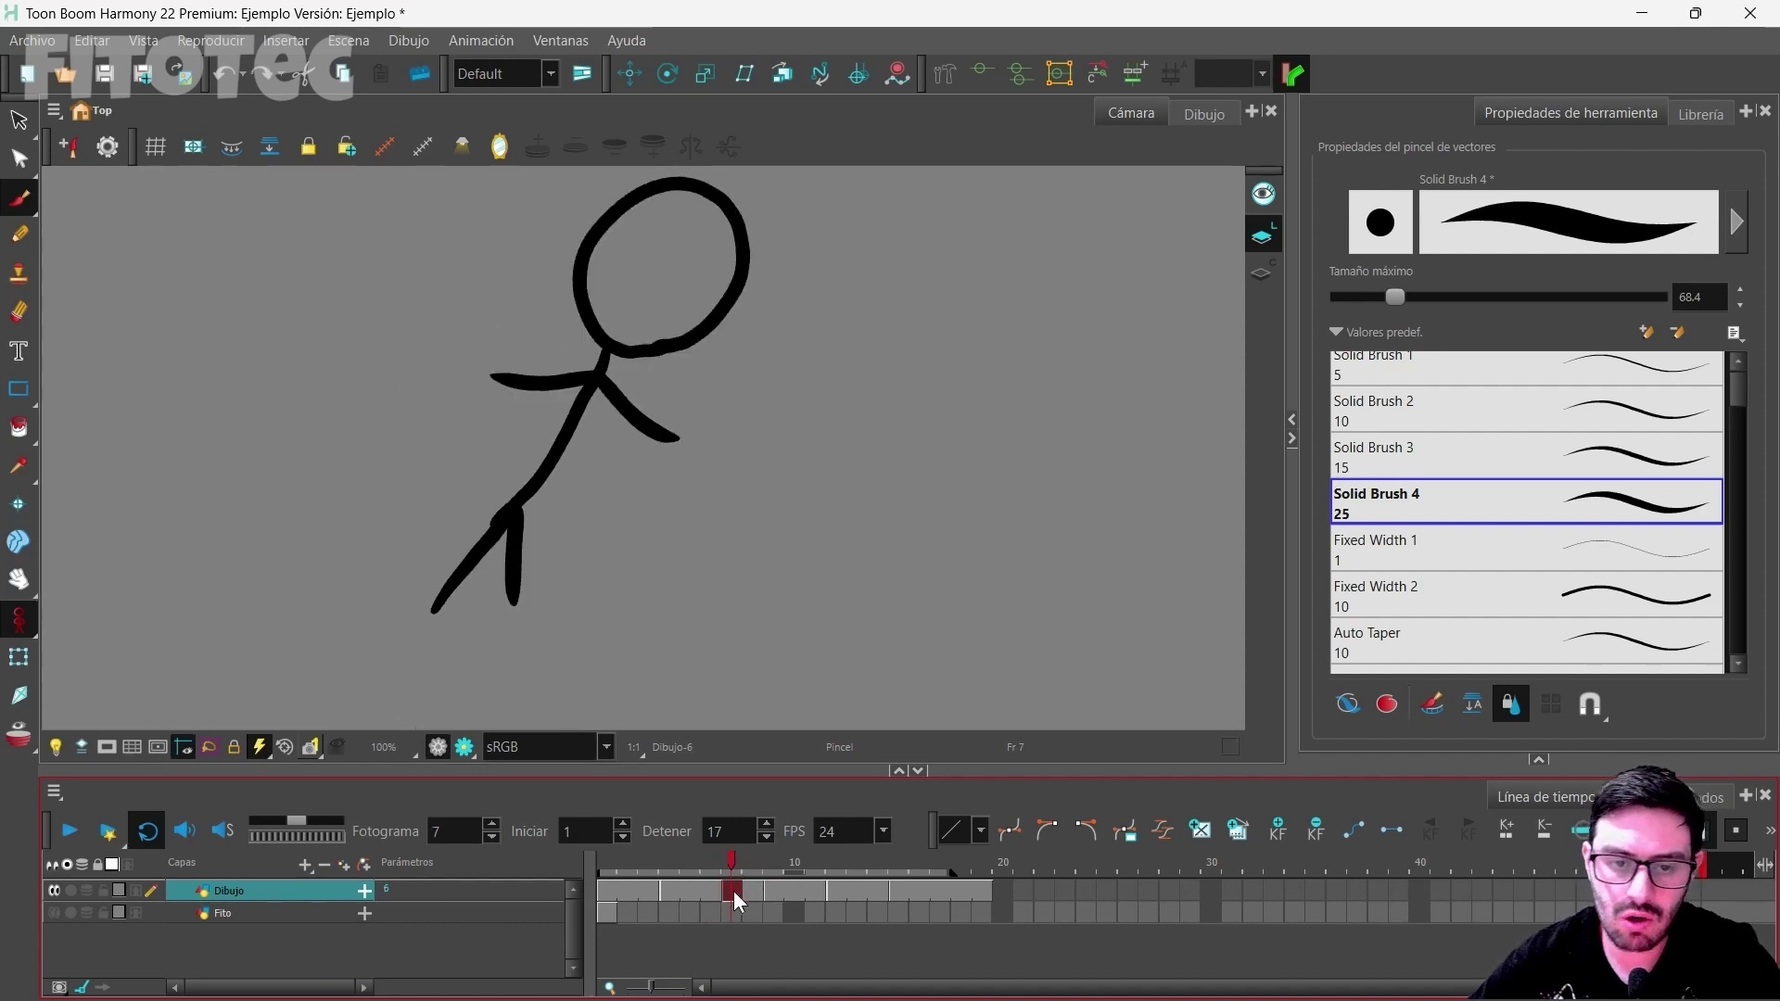
pyautogui.press('Delete')
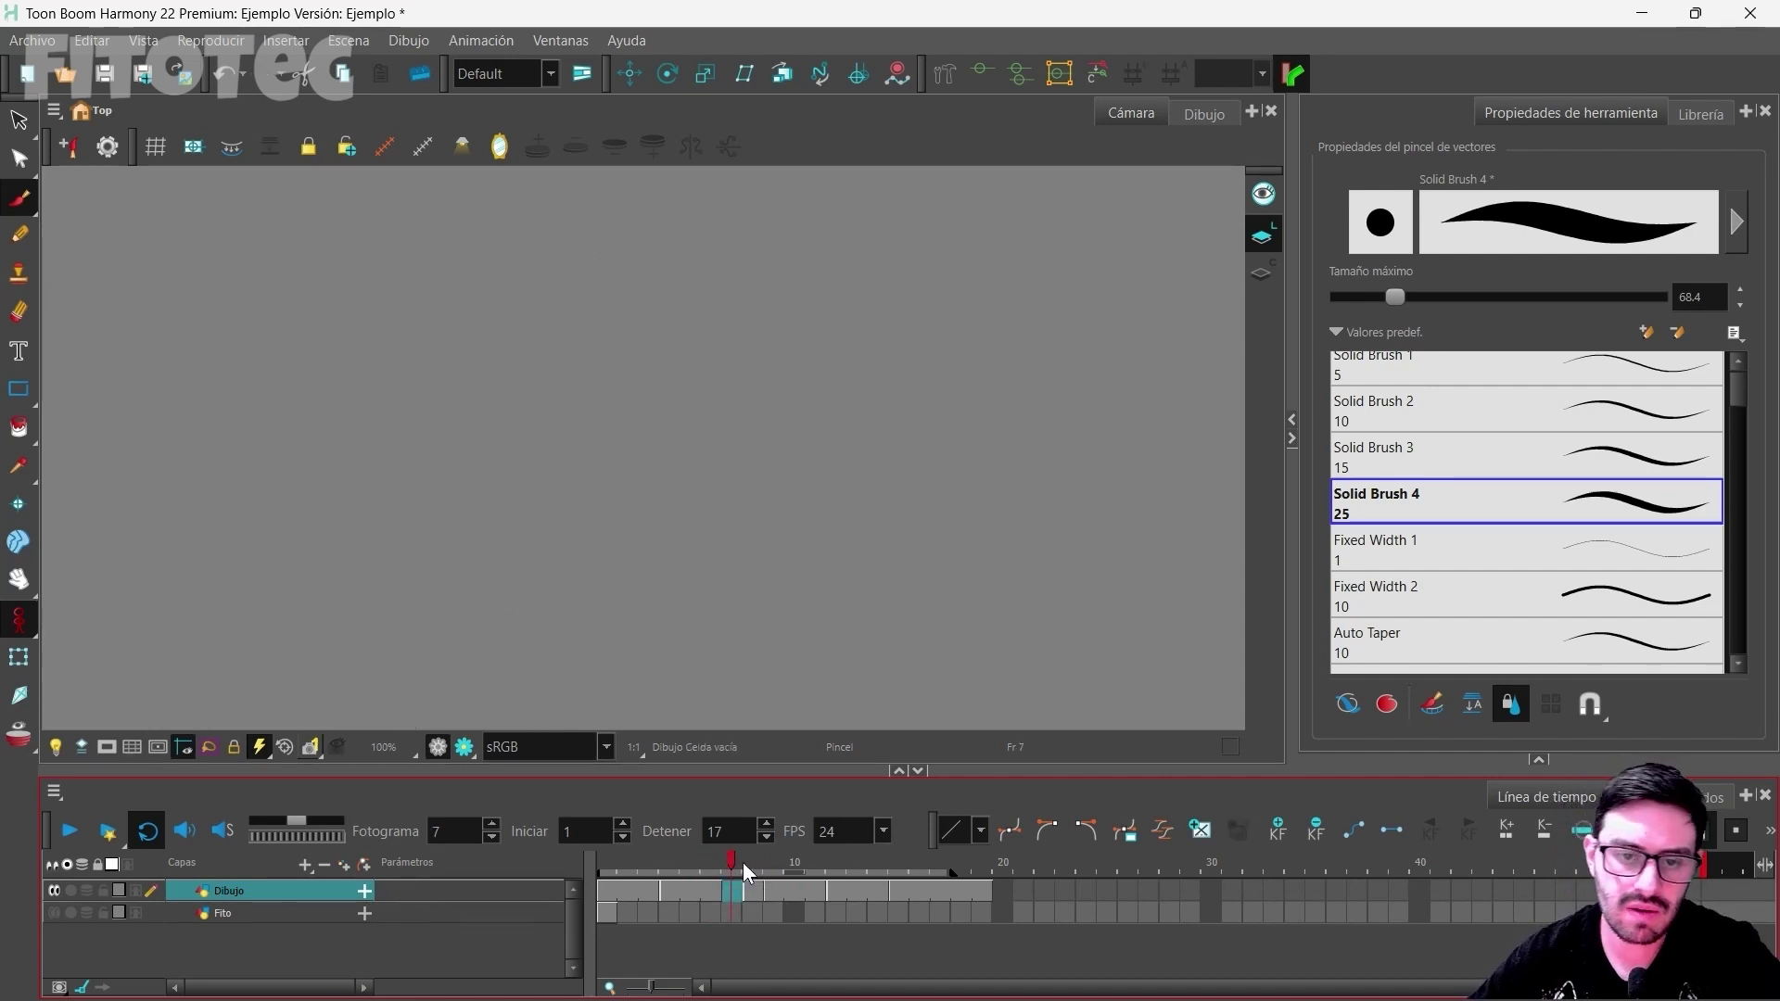
pyautogui.click(1201, 842)
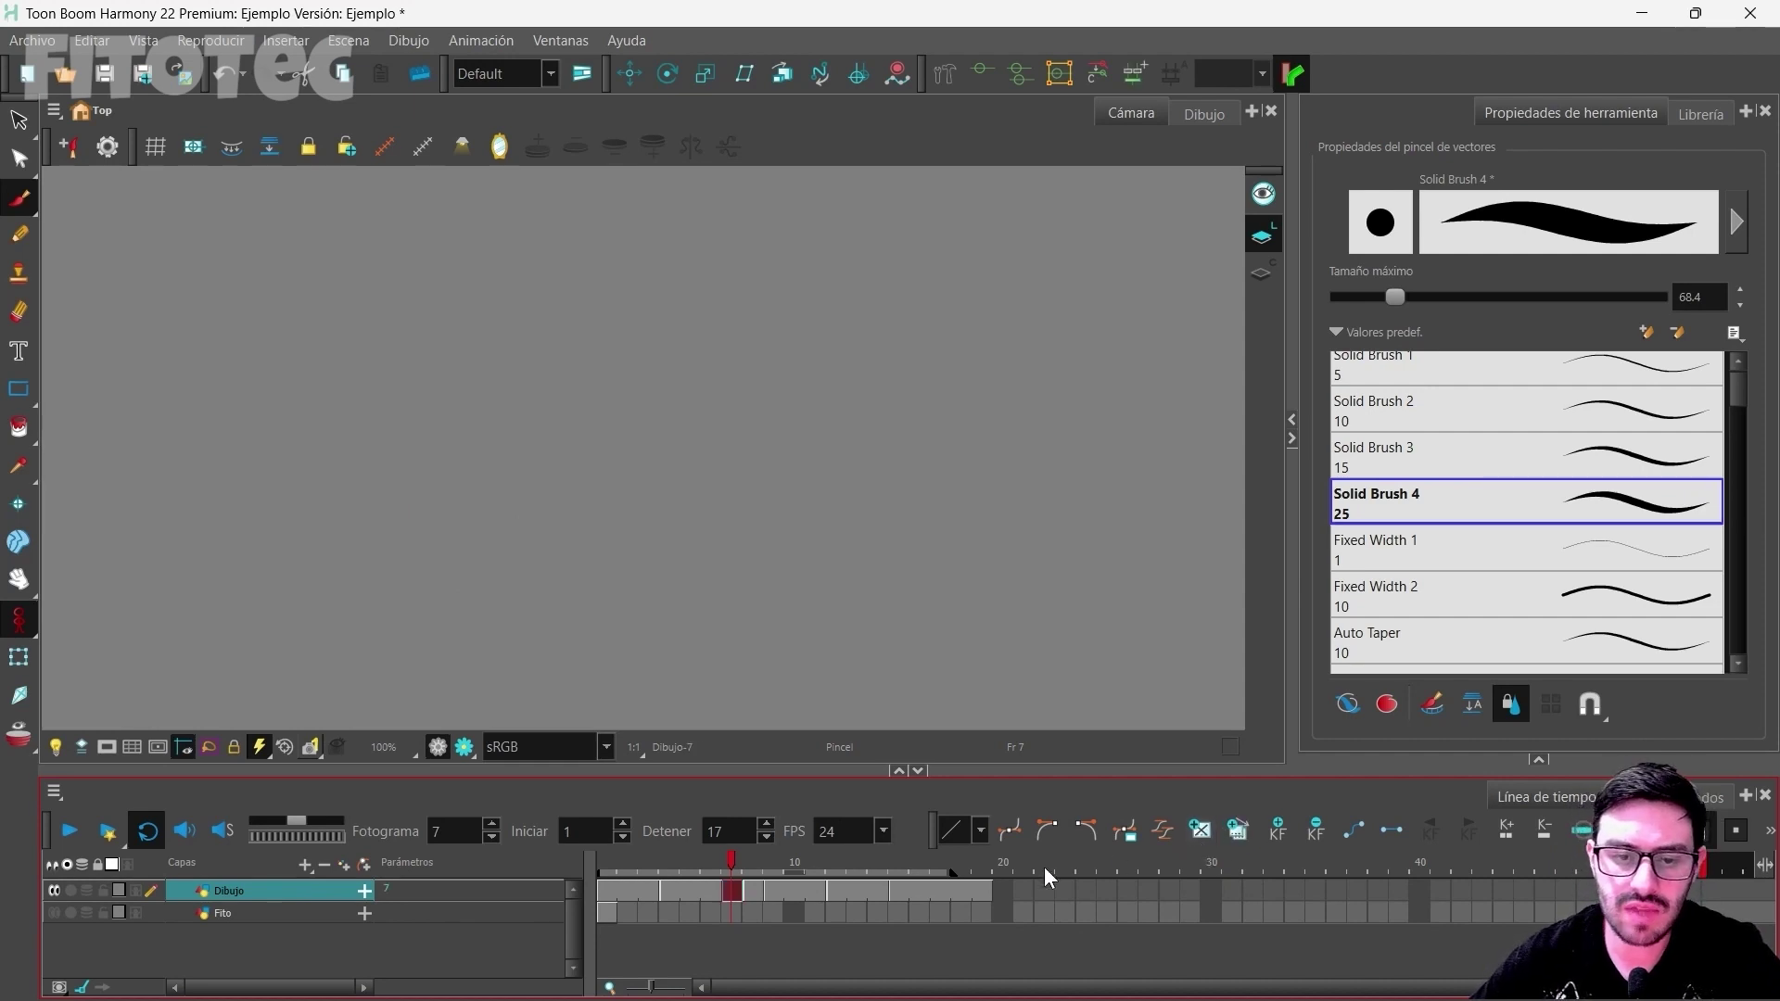
pyautogui.click(69, 890)
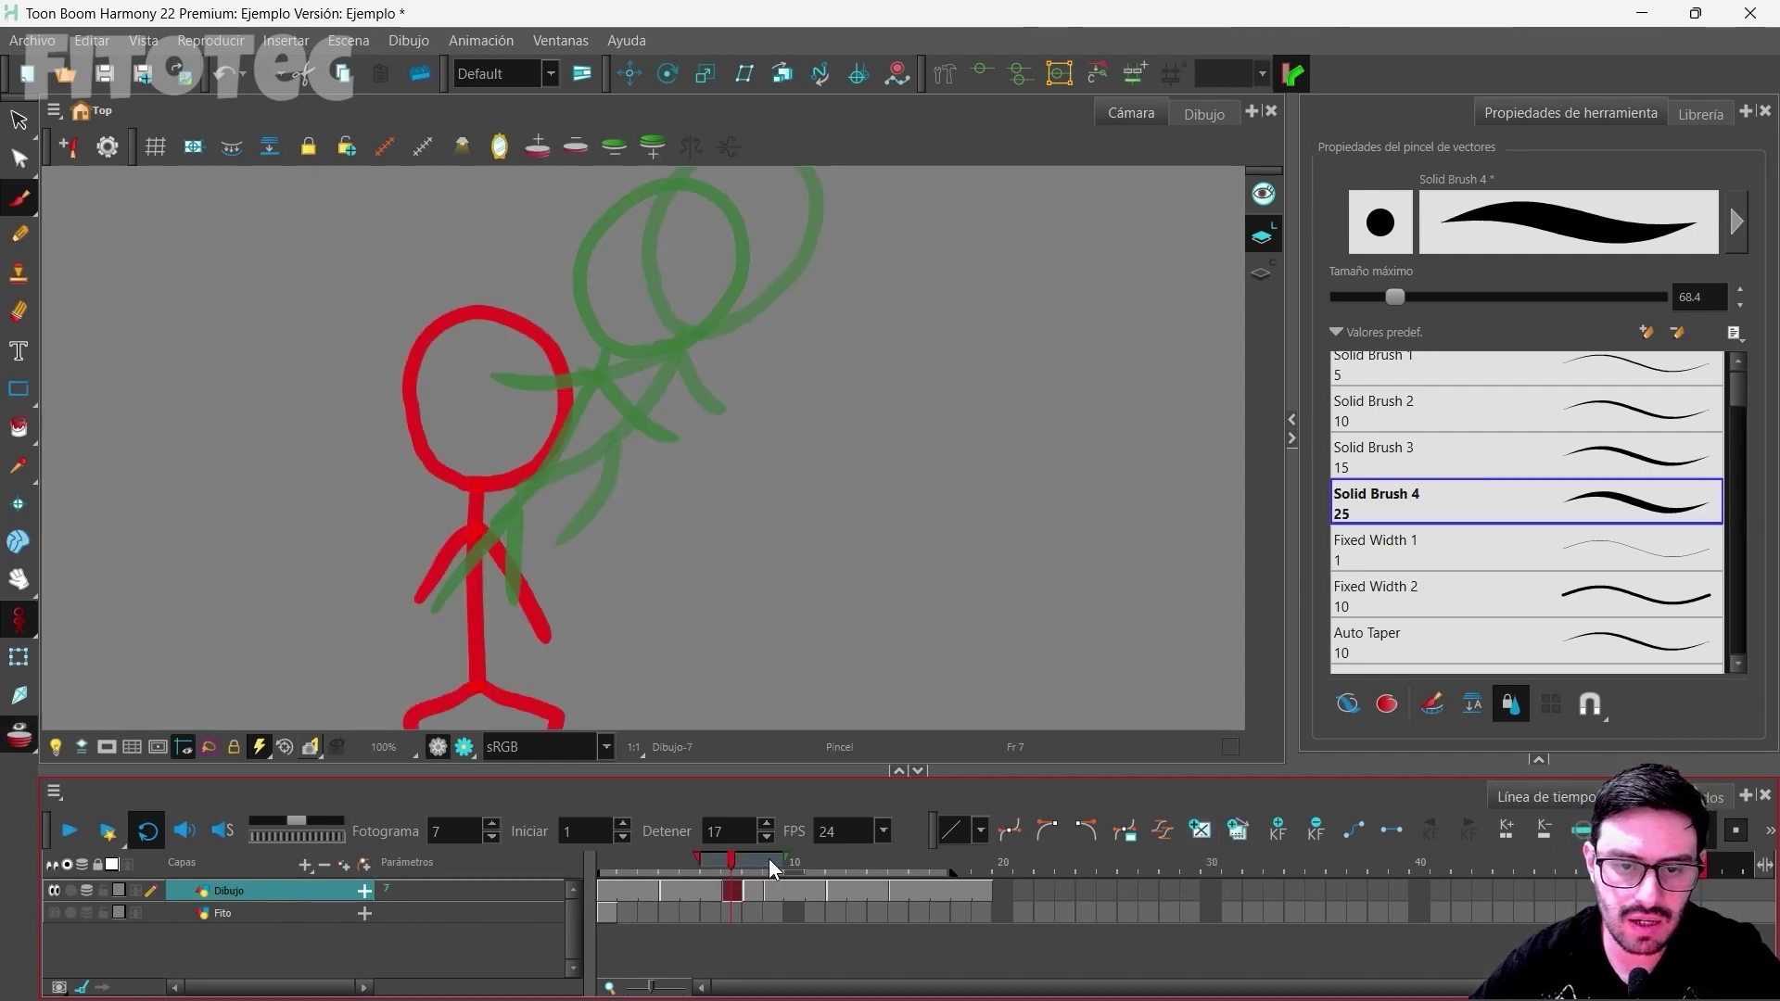
pyautogui.moveTo(786, 860); pyautogui.dragTo(752, 862)
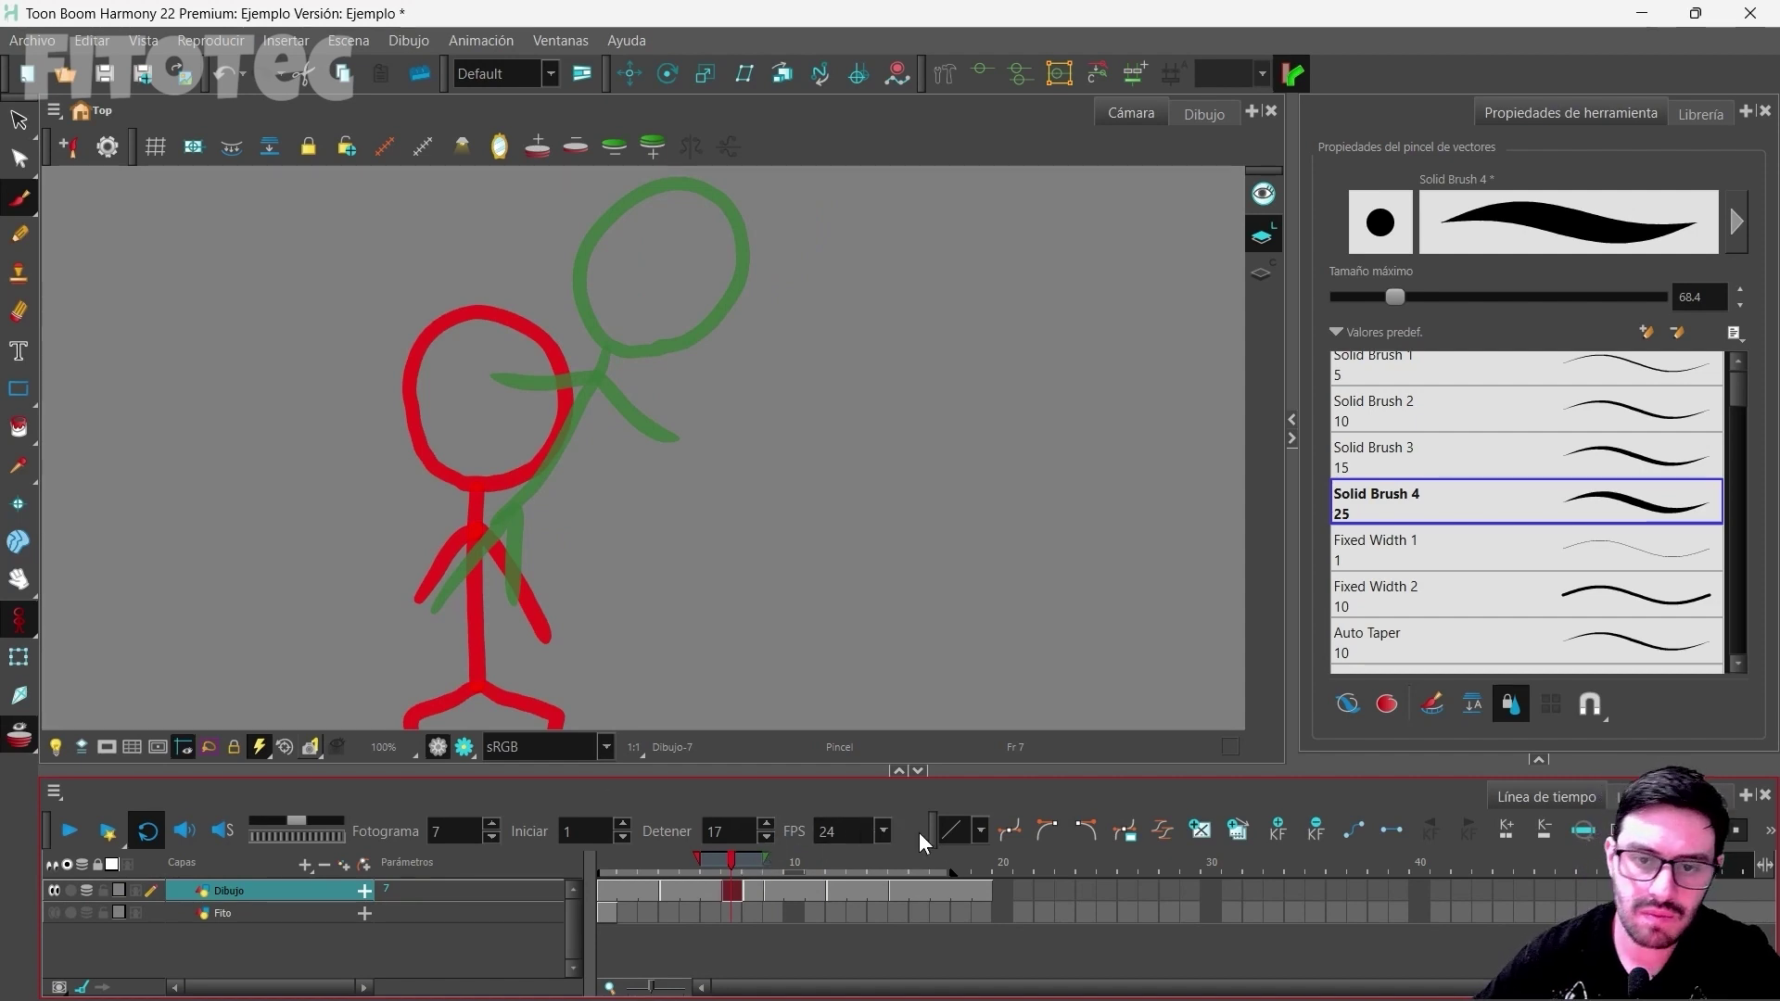
# Step: Draw the take-off stick figure at frame 7 between the crouching pose and the leaning pose, redoing the stray stroke
pyautogui.click(918, 770)
pyautogui.moveTo(522, 544)
pyautogui.mouseDown()
pyautogui.moveTo(481, 549)
pyautogui.moveTo(451, 487)
pyautogui.moveTo(524, 405)
pyautogui.moveTo(587, 430)
pyautogui.moveTo(577, 504)
pyautogui.moveTo(503, 555)
pyautogui.moveTo(457, 508)
pyautogui.moveTo(477, 426)
pyautogui.moveTo(552, 397)
pyautogui.moveTo(613, 469)
pyautogui.moveTo(583, 537)
pyautogui.moveTo(528, 559)
pyautogui.moveTo(477, 728)
pyautogui.moveTo(492, 871)
pyautogui.mouseUp()
pyautogui.hotkey('ctrl', 'z')
pyautogui.moveTo(473, 725); pyautogui.dragTo(358, 801)
pyautogui.moveTo(521, 605)
pyautogui.mouseDown()
pyautogui.moveTo(426, 628)
pyautogui.moveTo(607, 651)
pyautogui.mouseUp()
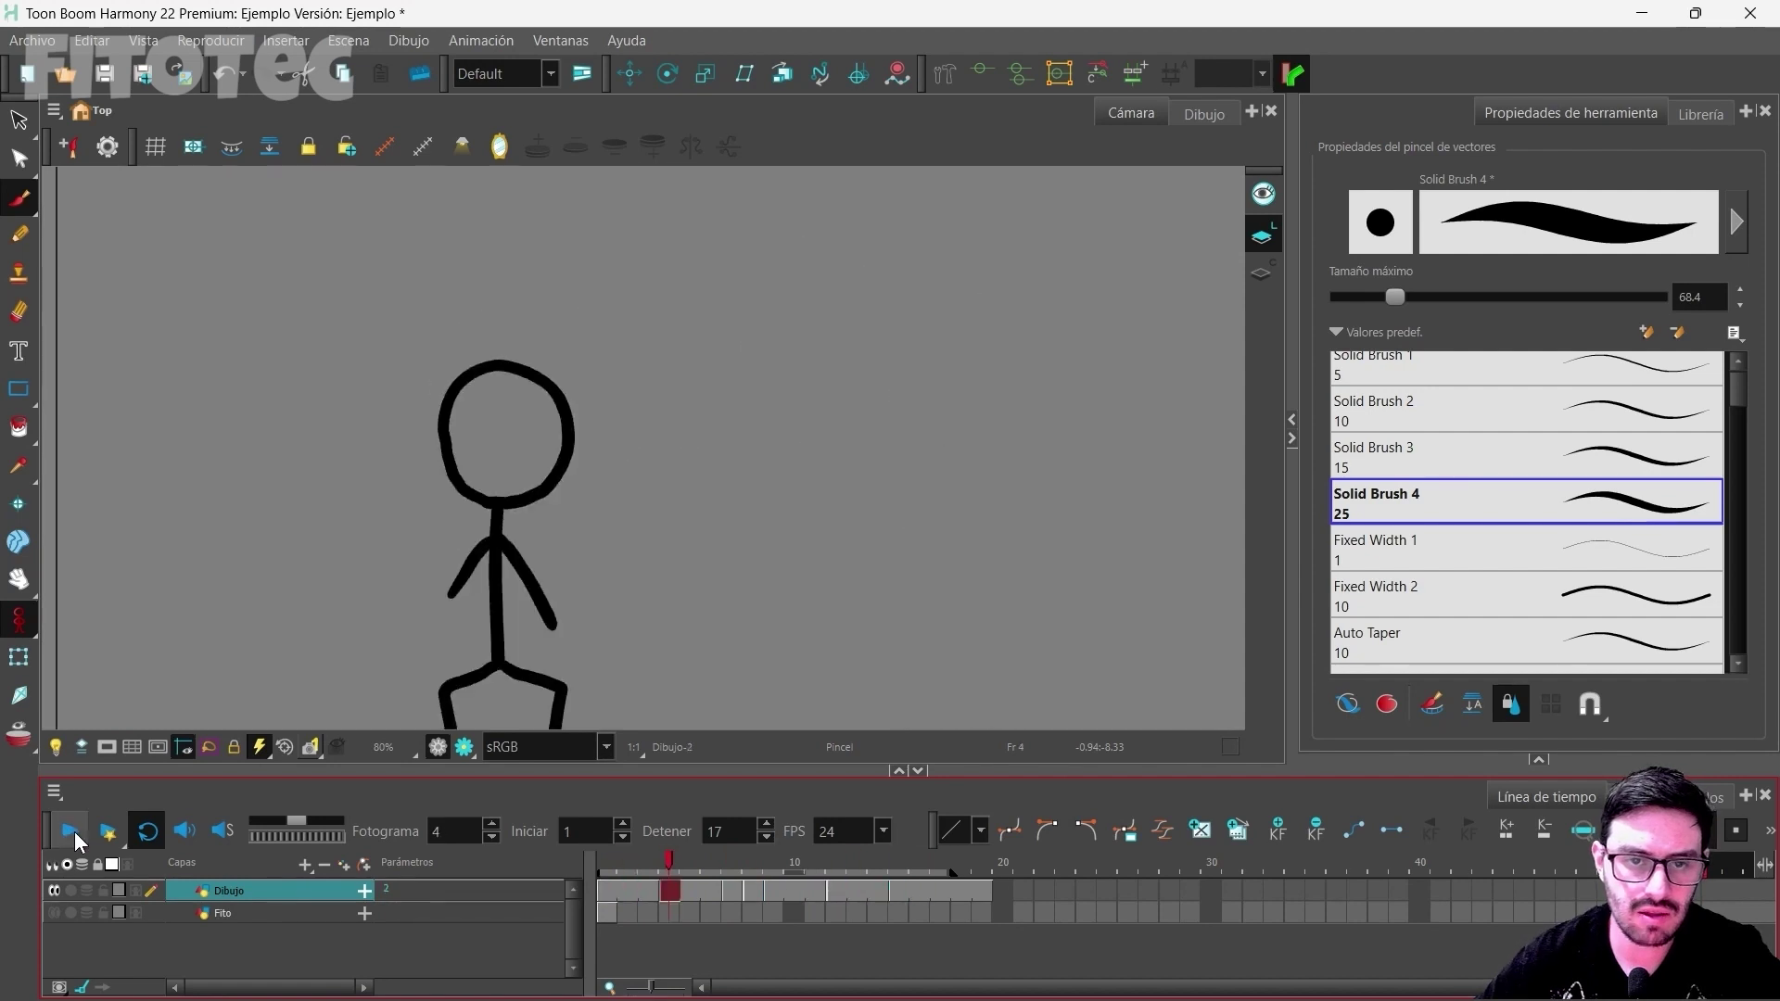
# Step: Replace the standing figure's exposure at frames 15–16 with a new empty drawing and turn on the onion skin
pyautogui.click(879, 848)
pyautogui.moveTo(879, 845)
pyautogui.mouseDown()
pyautogui.moveTo(926, 849)
pyautogui.moveTo(868, 862)
pyautogui.moveTo(909, 871)
pyautogui.moveTo(871, 865)
pyautogui.moveTo(936, 866)
pyautogui.moveTo(897, 876)
pyautogui.mouseUp()
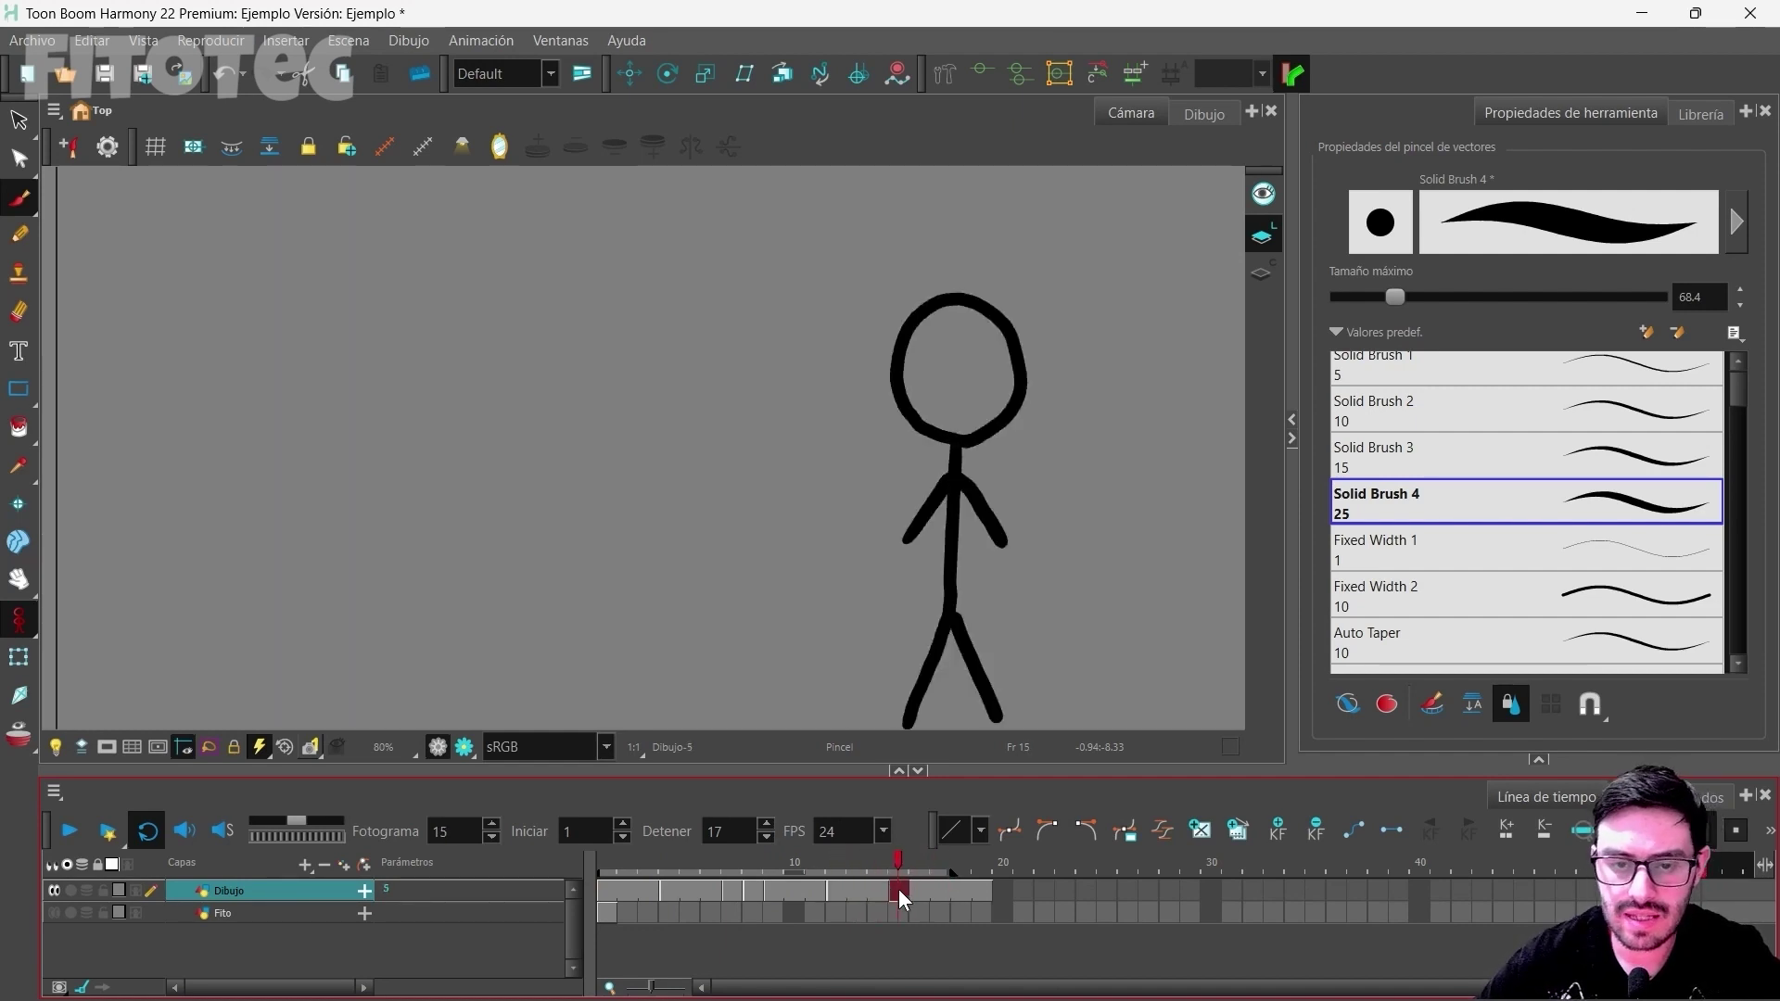
pyautogui.click(903, 890)
pyautogui.press('.')
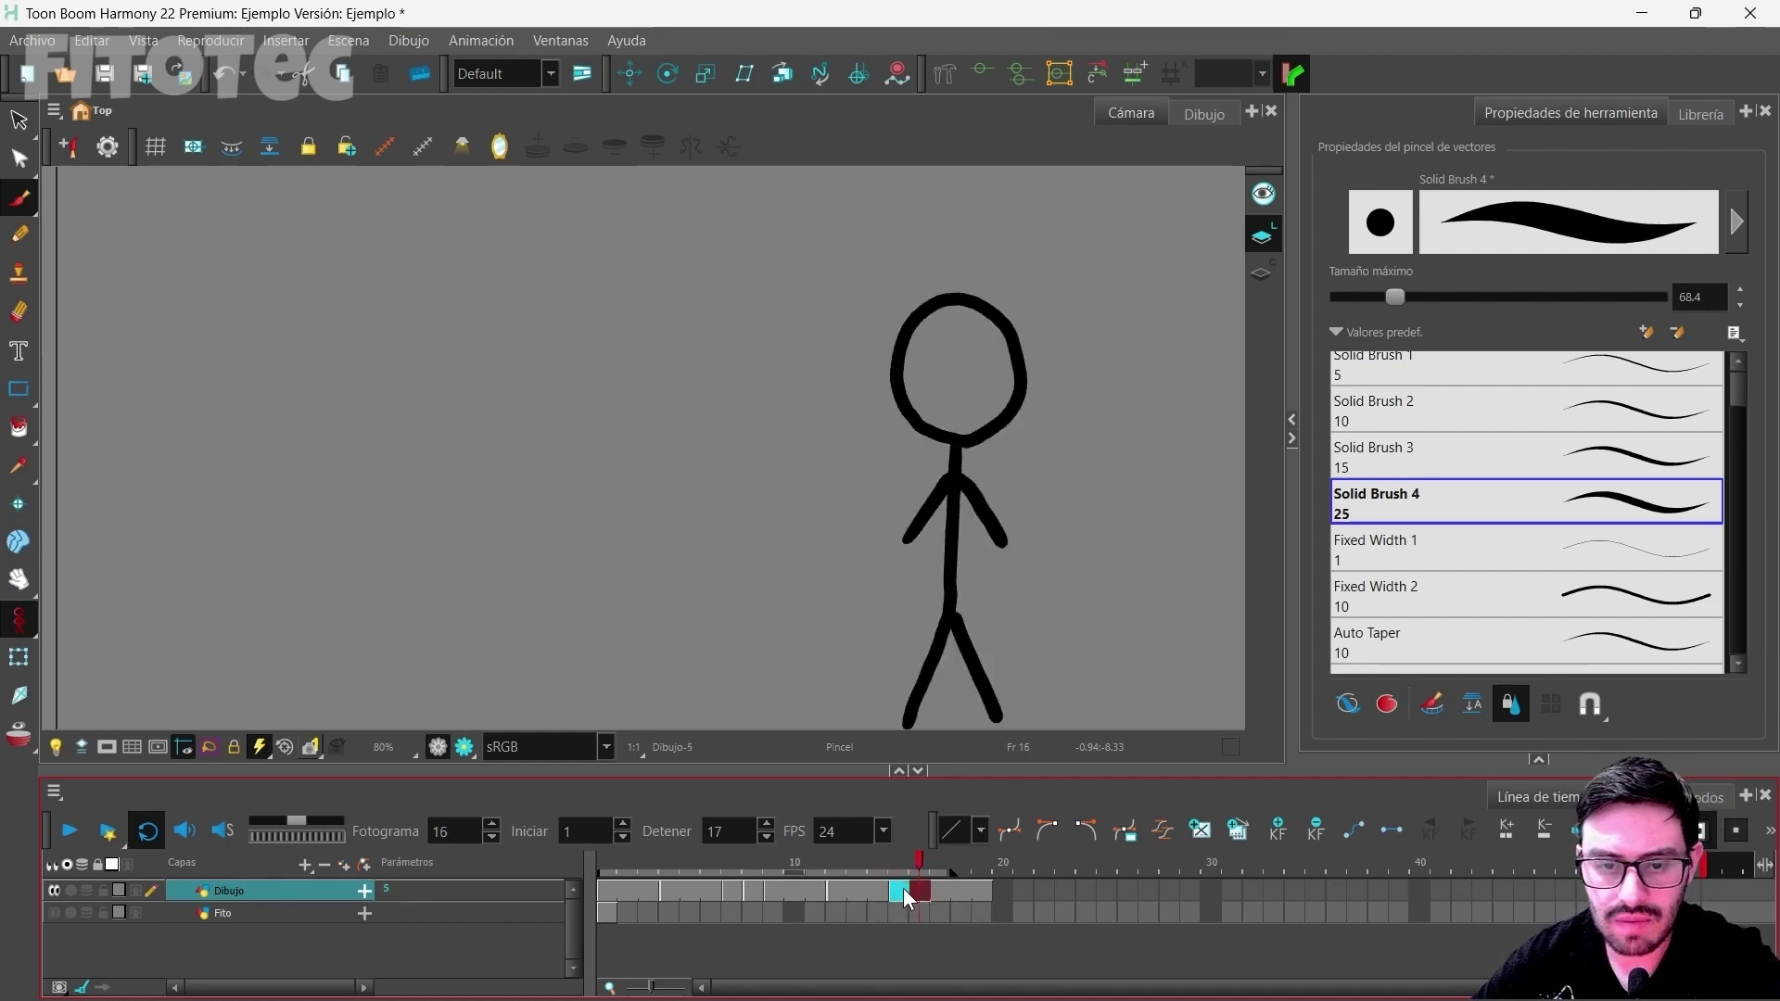
pyautogui.moveTo(903, 888); pyautogui.dragTo(916, 858)
pyautogui.press('Delete')
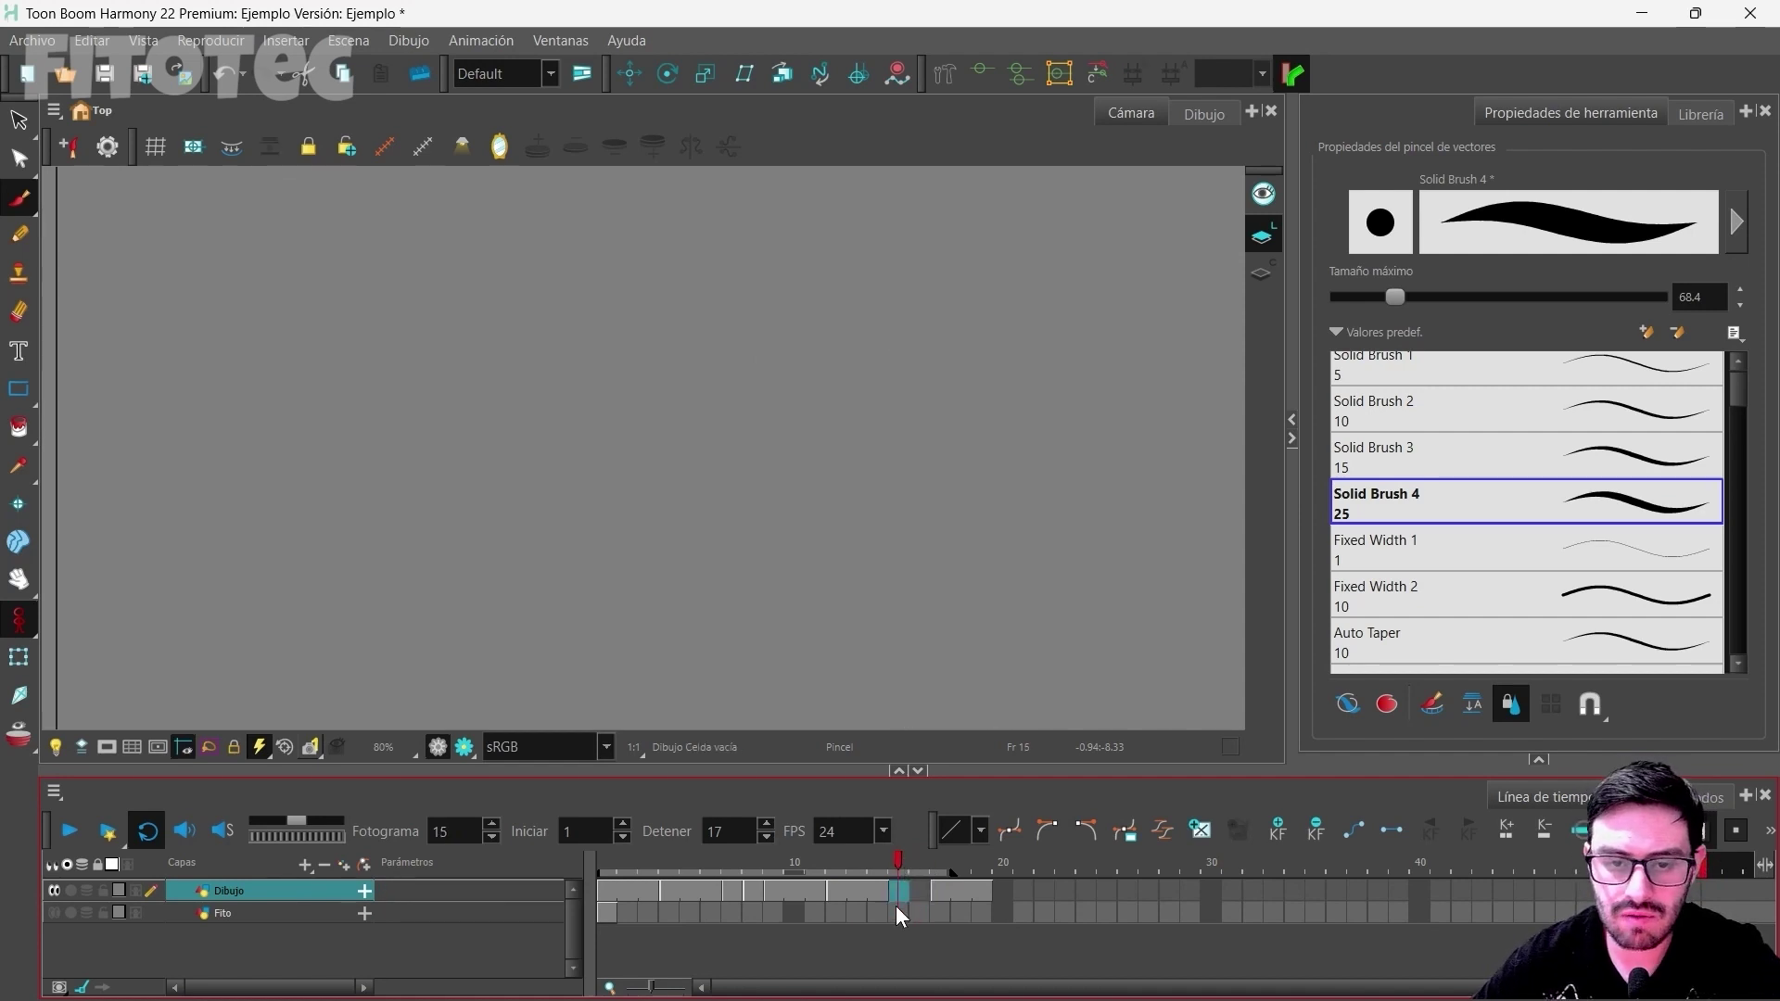
pyautogui.click(922, 890)
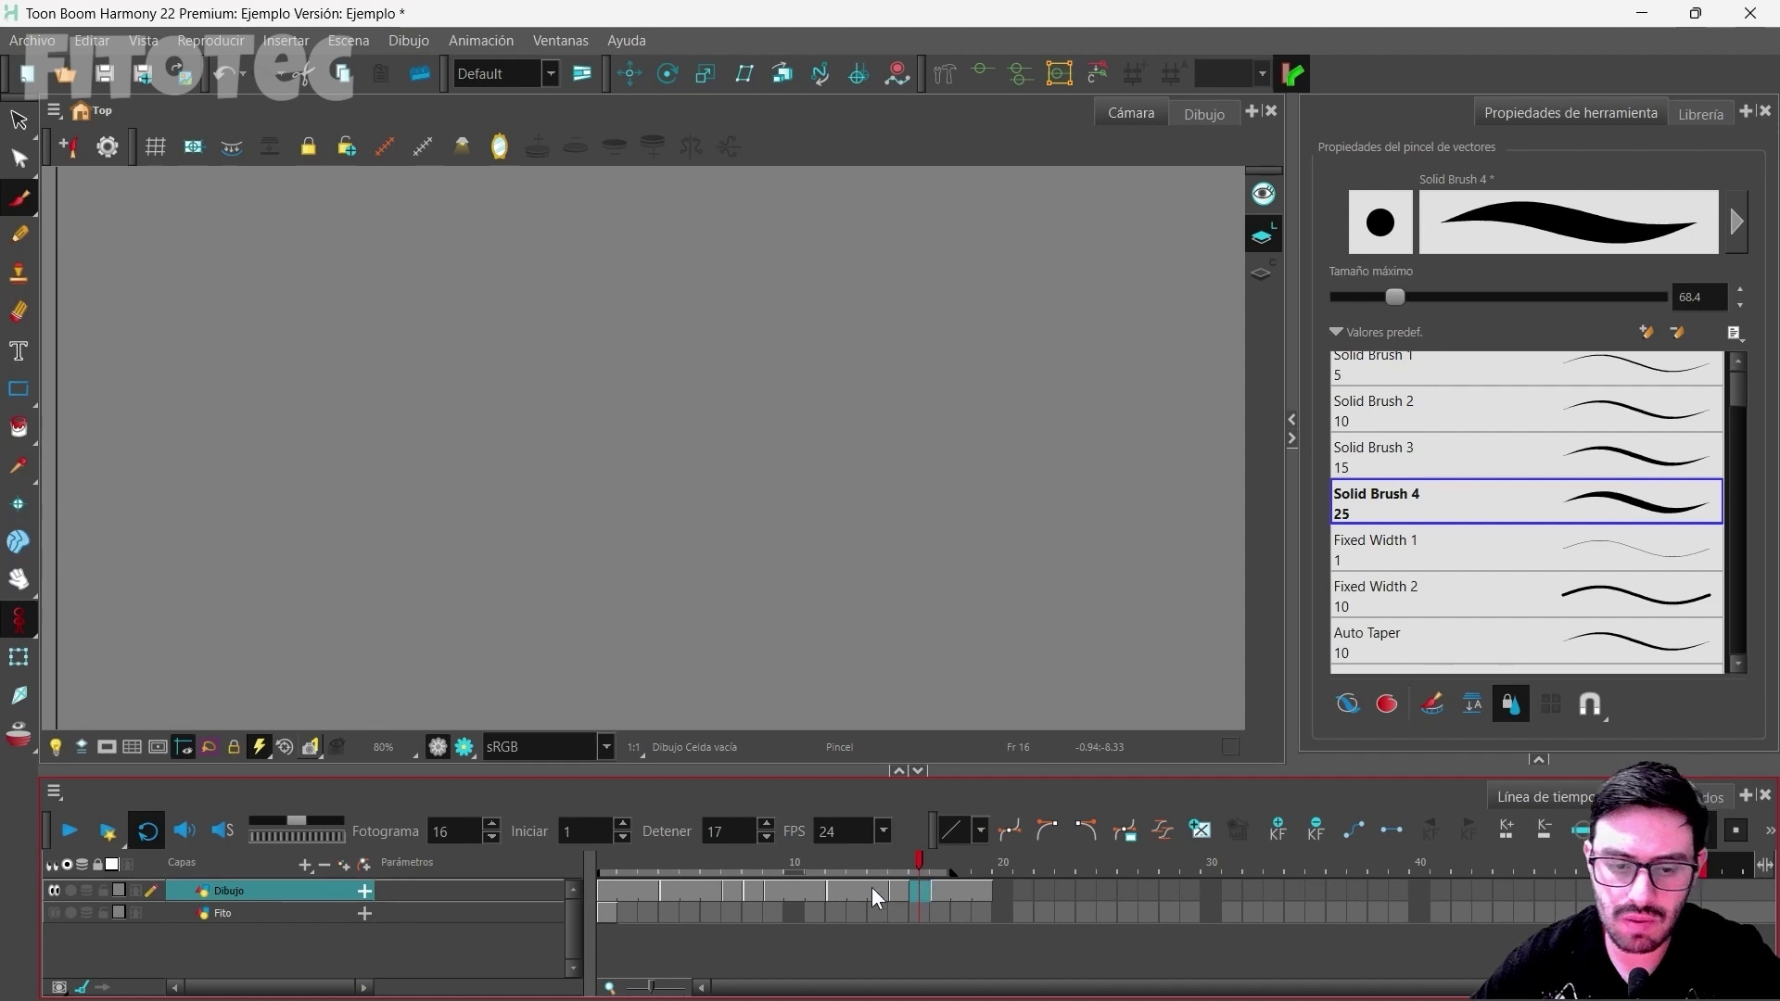
pyautogui.hotkey('ctrl', 'z')
pyautogui.click(905, 855)
pyautogui.click(89, 890)
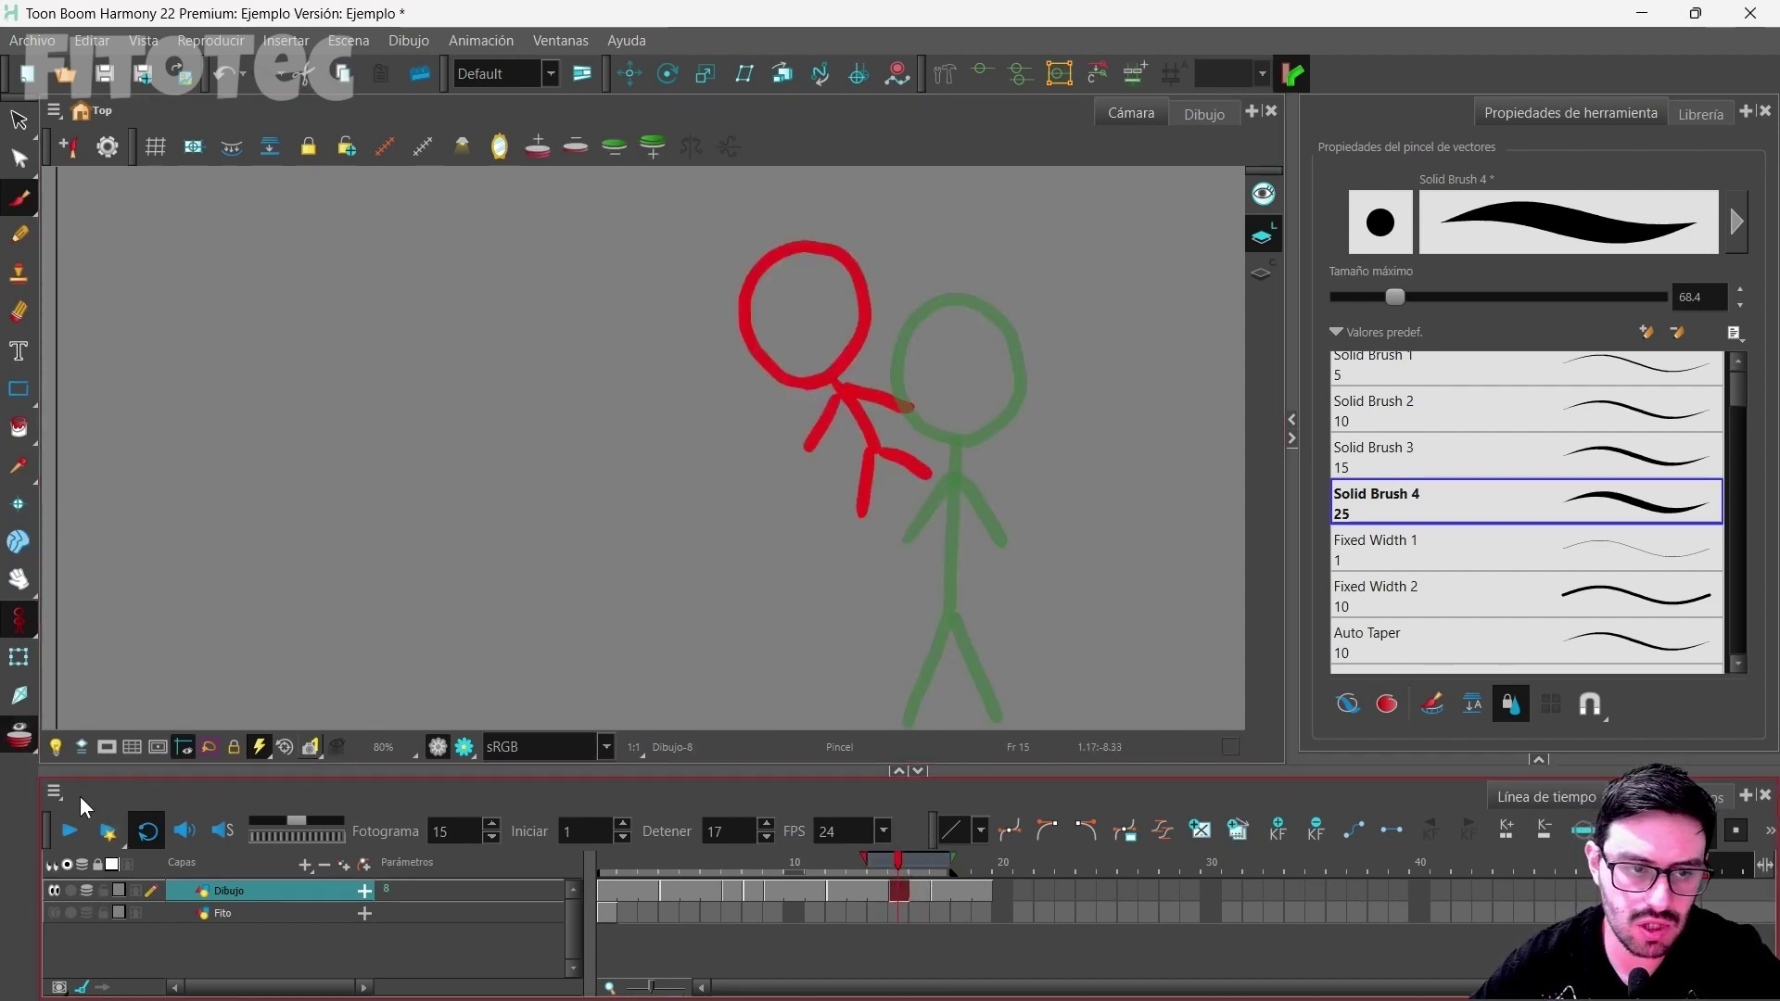
# Step: Draw the landing pose at frame 15 over the standing figure, with the head and torso lowered and the knees bent
pyautogui.click(918, 771)
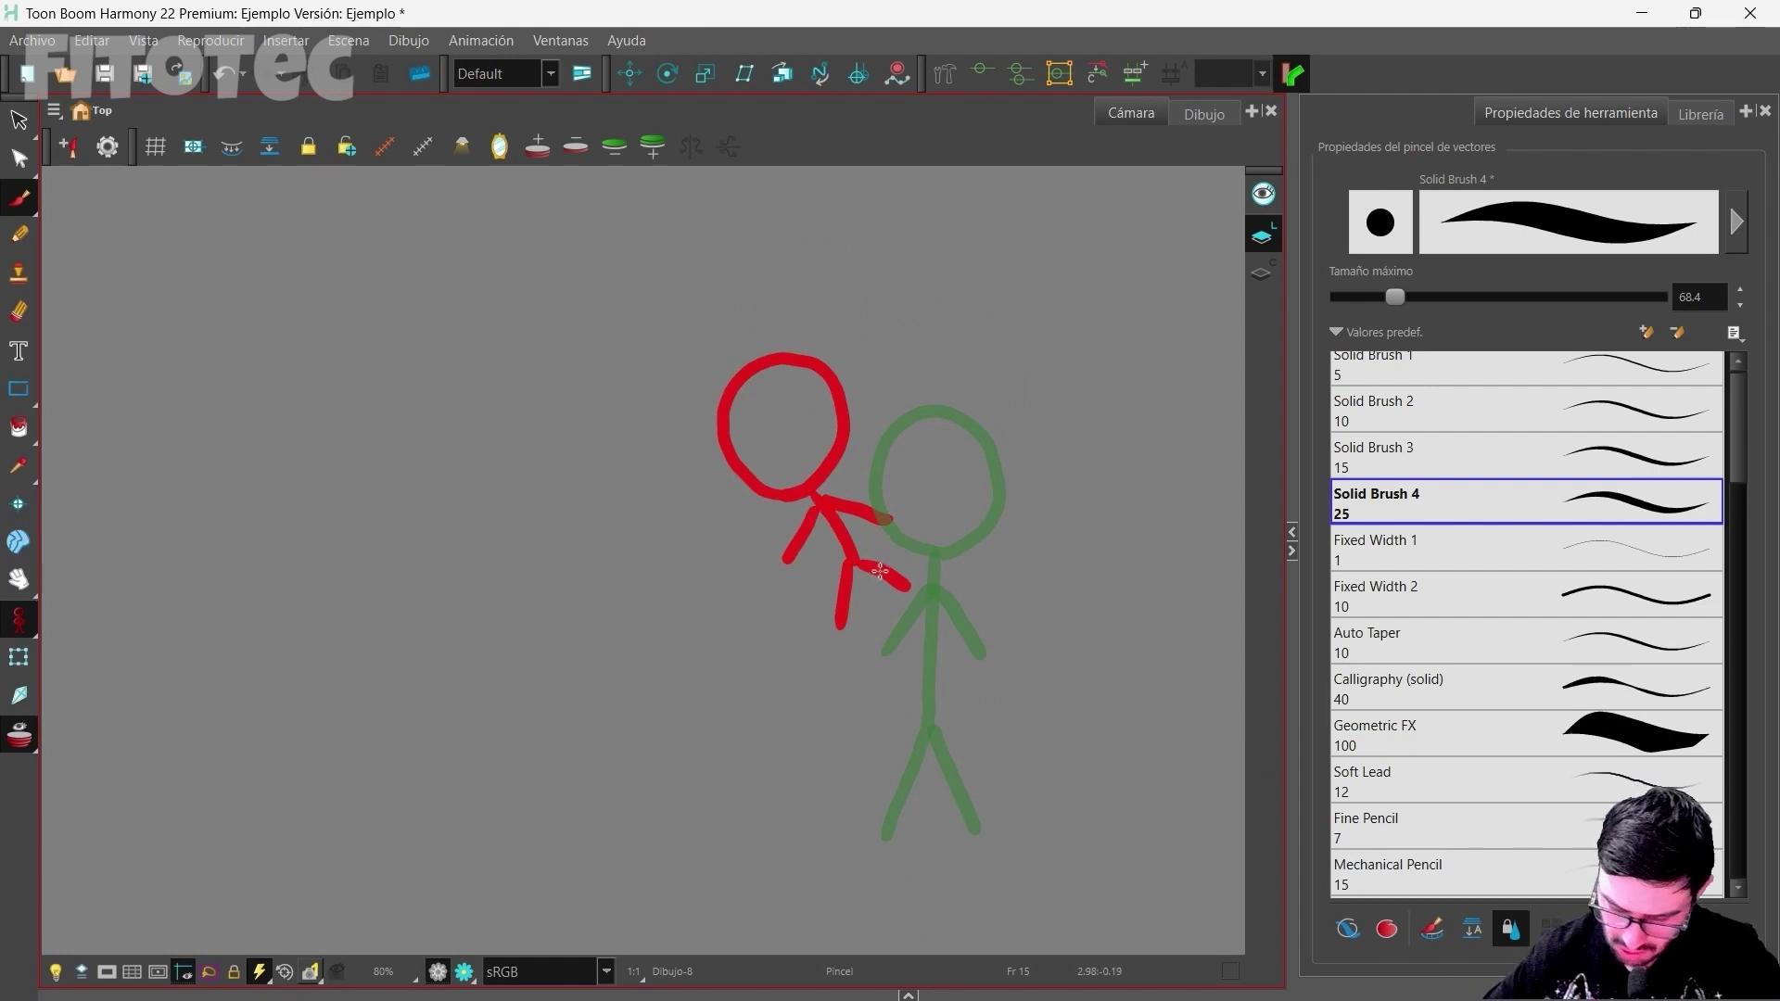
pyautogui.moveTo(928, 561)
pyautogui.mouseDown()
pyautogui.moveTo(888, 521)
pyautogui.moveTo(900, 428)
pyautogui.moveTo(953, 413)
pyautogui.moveTo(993, 449)
pyautogui.moveTo(991, 523)
pyautogui.moveTo(932, 565)
pyautogui.moveTo(933, 715)
pyautogui.mouseUp()
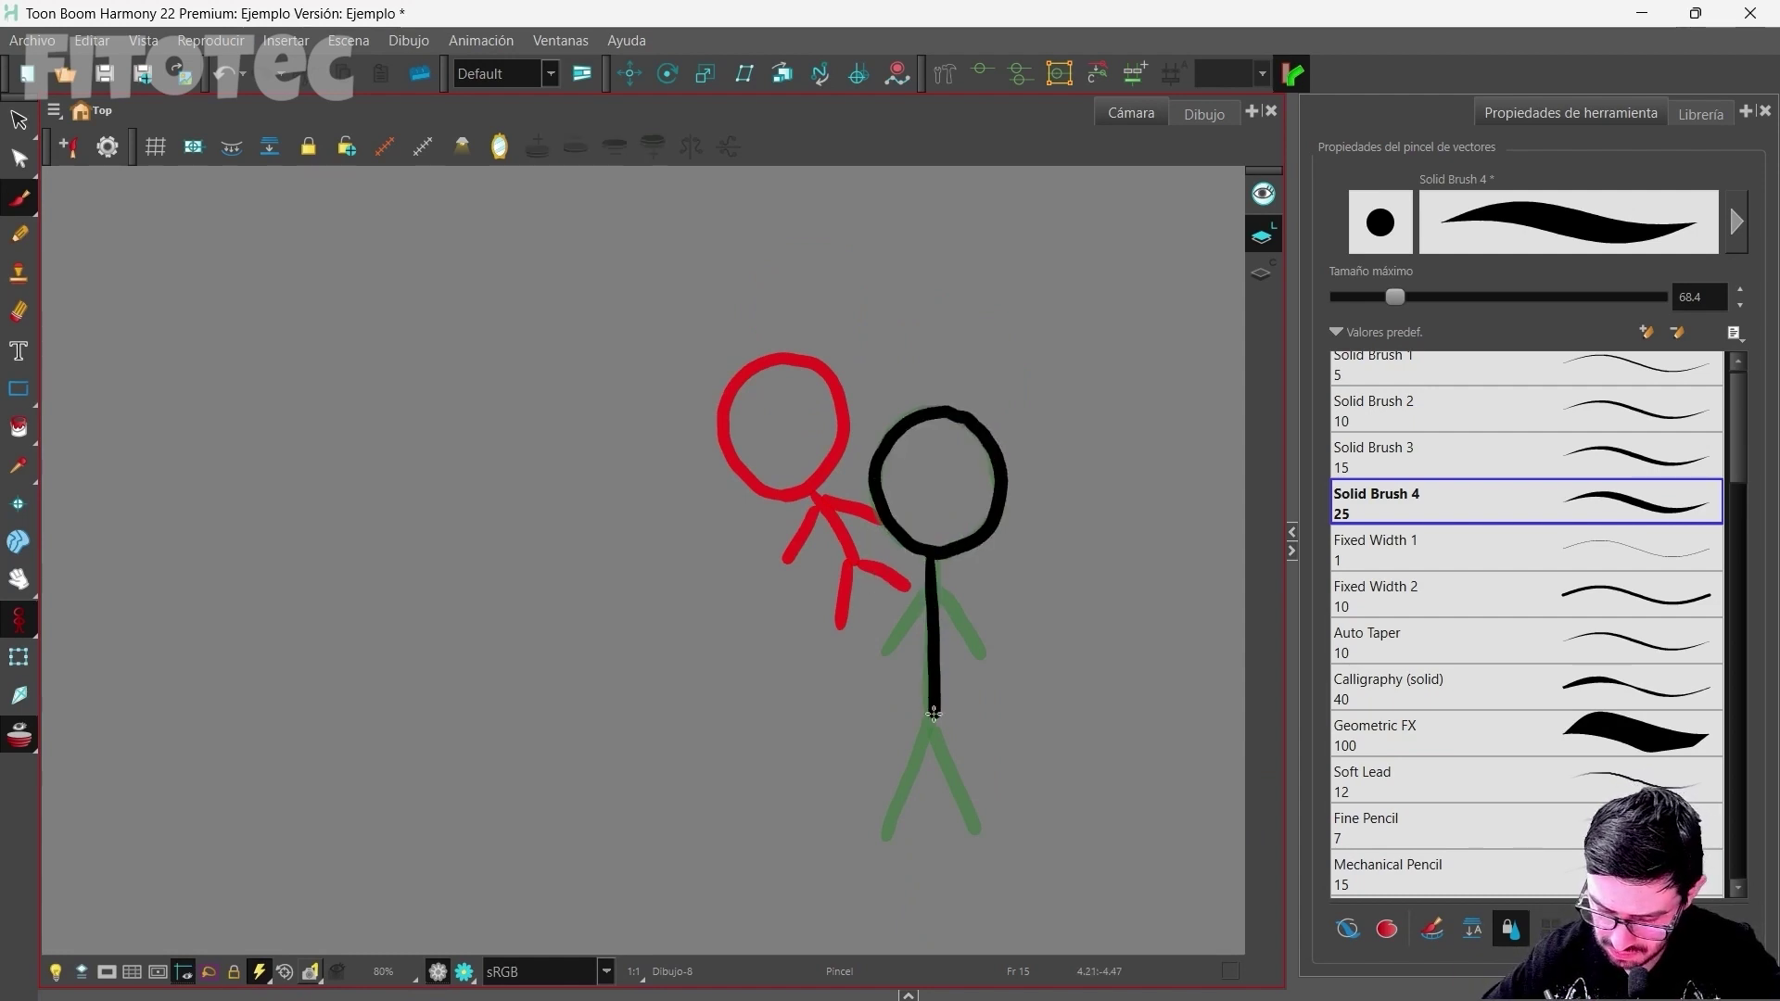
pyautogui.moveTo(929, 593)
pyautogui.mouseDown()
pyautogui.moveTo(881, 653)
pyautogui.moveTo(998, 672)
pyautogui.mouseUp()
pyautogui.hotkey('alt', 's')
pyautogui.moveTo(1001, 374)
pyautogui.mouseDown()
pyautogui.moveTo(814, 598)
pyautogui.moveTo(1135, 473)
pyautogui.moveTo(1006, 369)
pyautogui.mouseUp()
pyautogui.moveTo(929, 550); pyautogui.dragTo(933, 607)
pyautogui.hotkey('alt', 'b')
pyautogui.moveTo(939, 762)
pyautogui.mouseDown()
pyautogui.moveTo(897, 784)
pyautogui.moveTo(892, 816)
pyautogui.moveTo(962, 772)
pyautogui.moveTo(991, 832)
pyautogui.mouseUp()
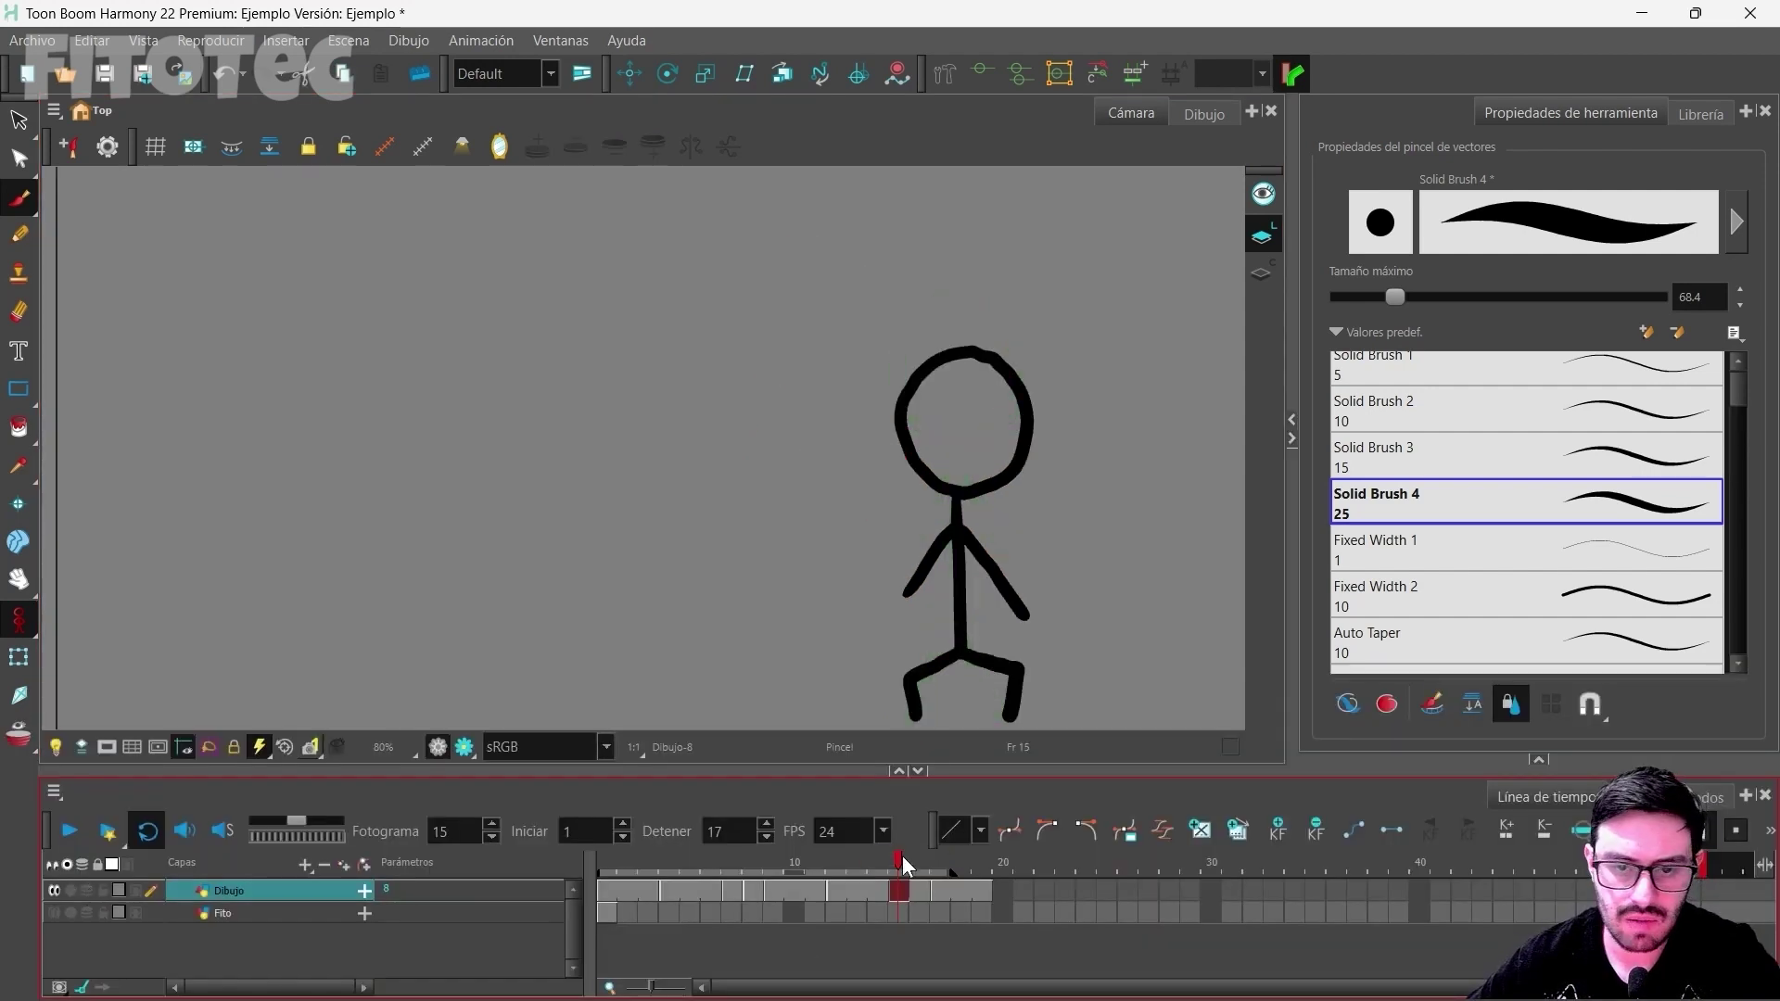
# Step: Scrub through the landing frames, extend the playback range to frame 18 and play the jump animation in a loop
pyautogui.moveTo(904, 864); pyautogui.dragTo(982, 867)
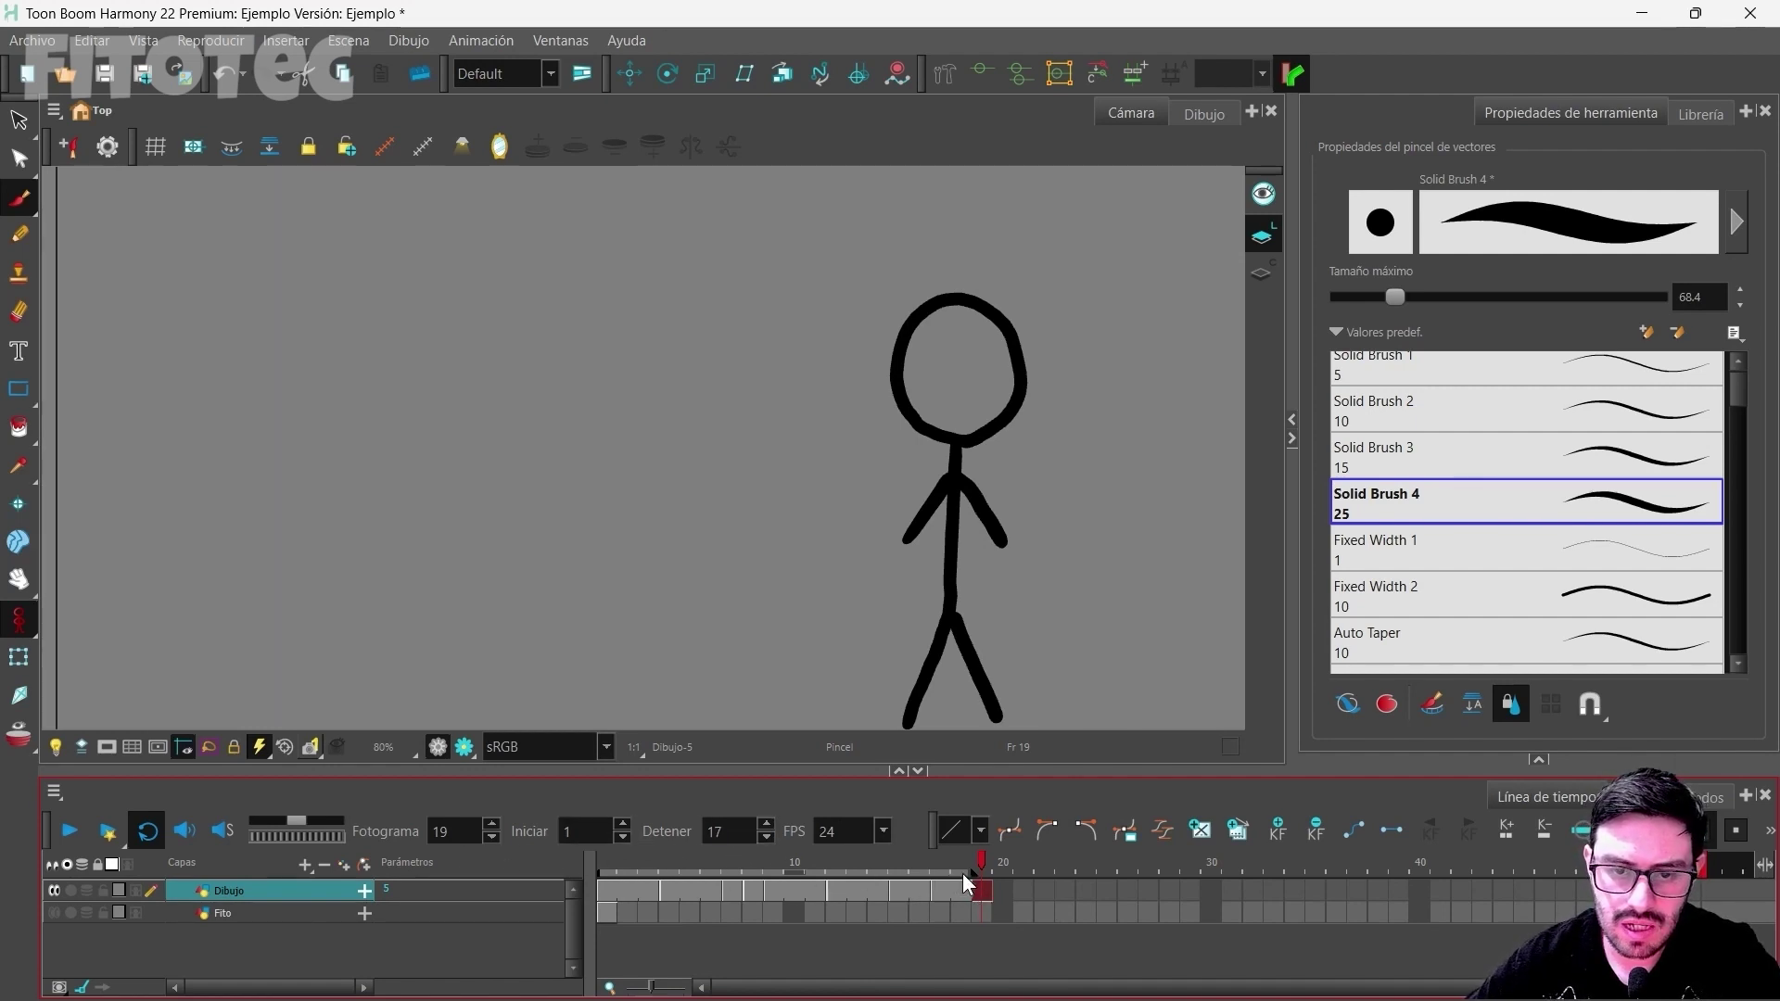
pyautogui.moveTo(994, 873); pyautogui.dragTo(995, 871)
pyautogui.click(69, 831)
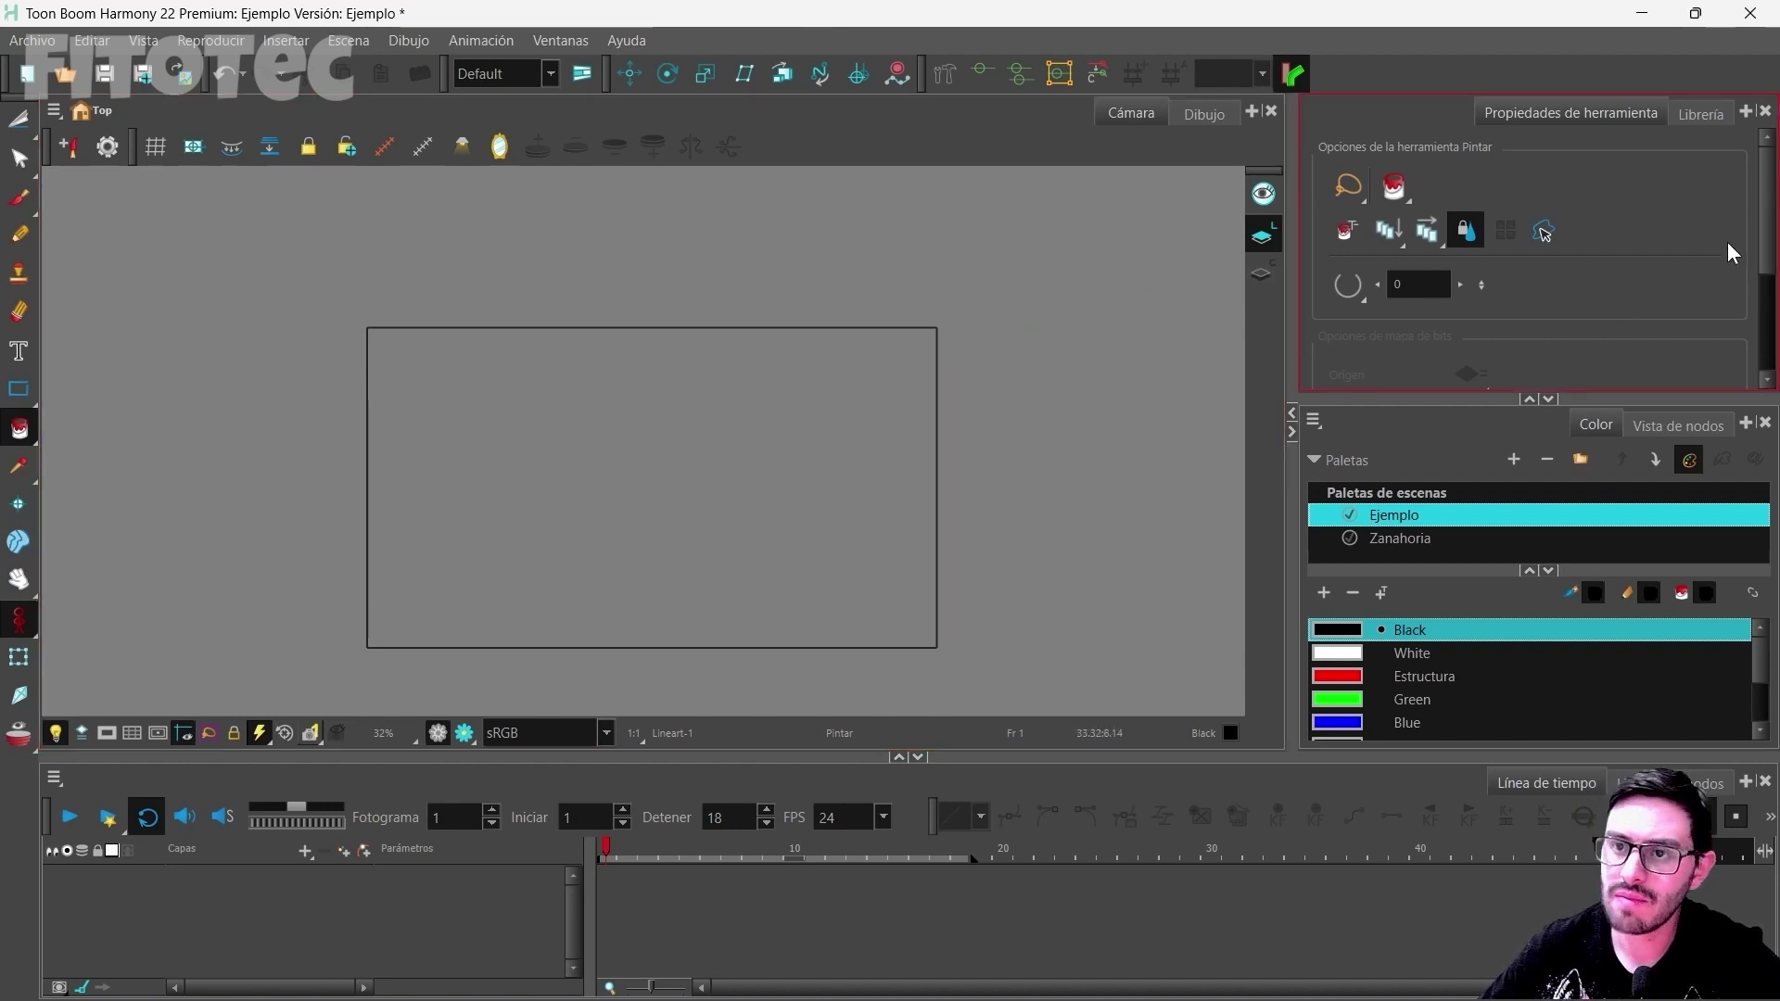
# Step: Enlarge the tool properties area, add the Guías view to it and create a Regla guide
pyautogui.click(1548, 400)
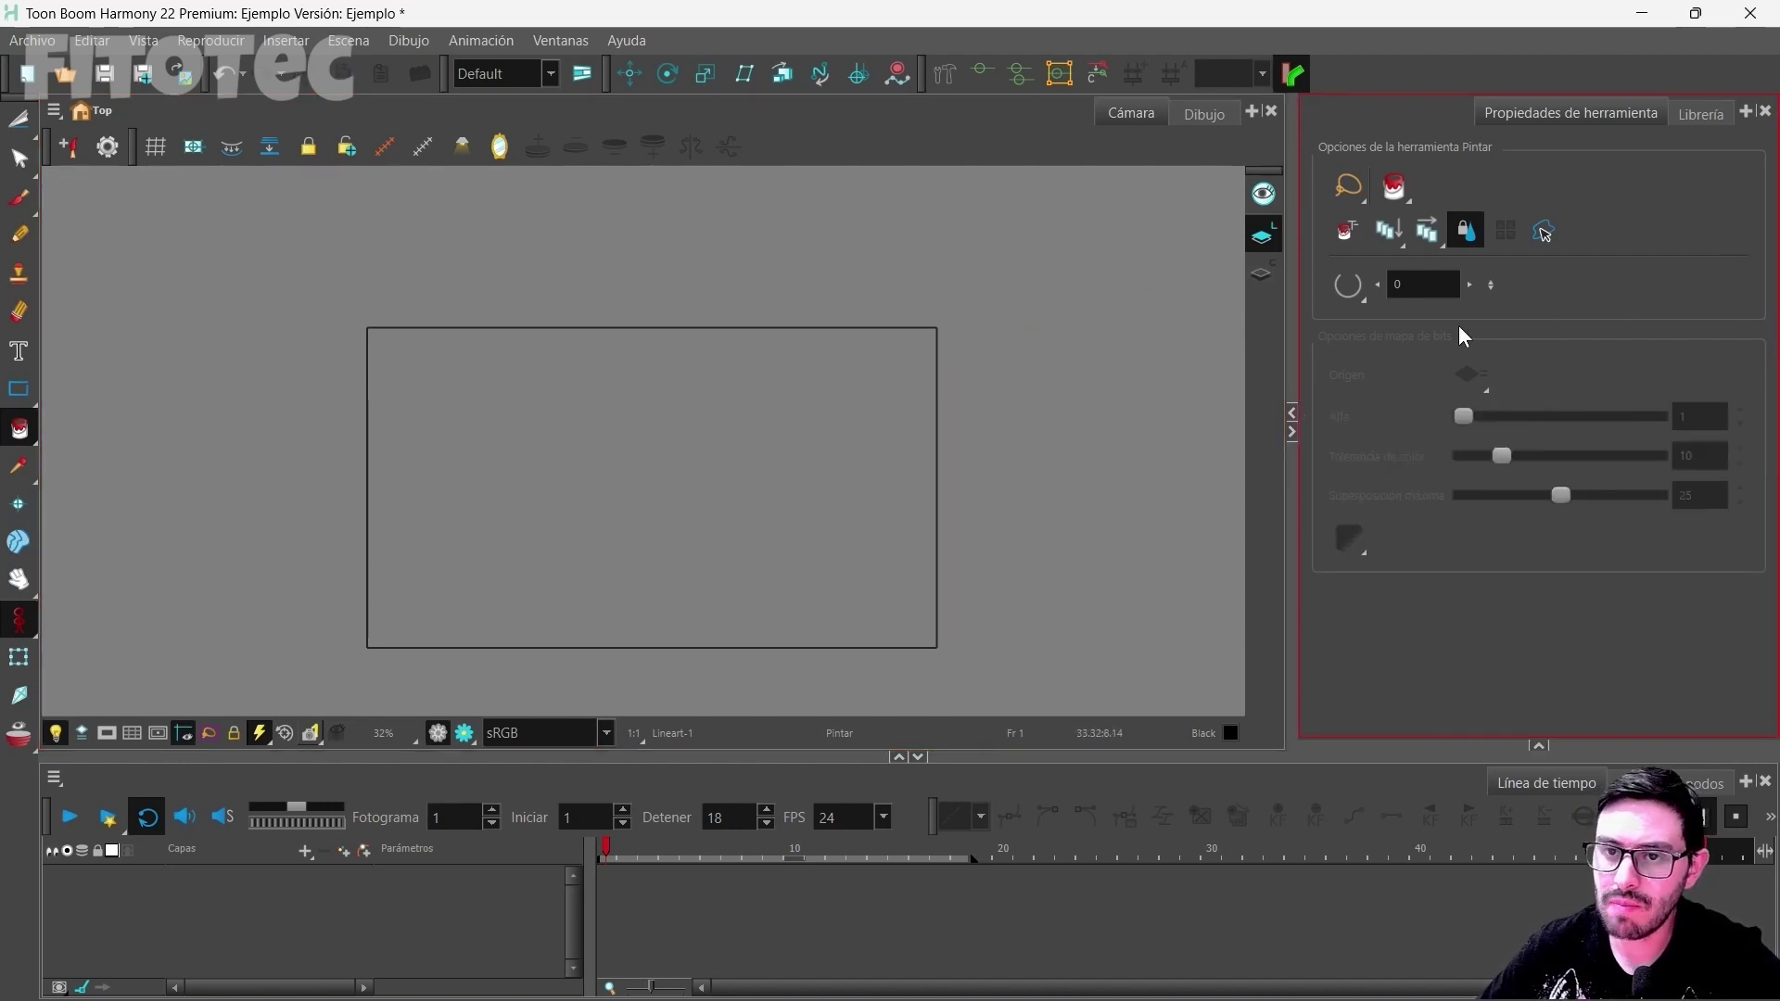
pyautogui.click(1750, 113)
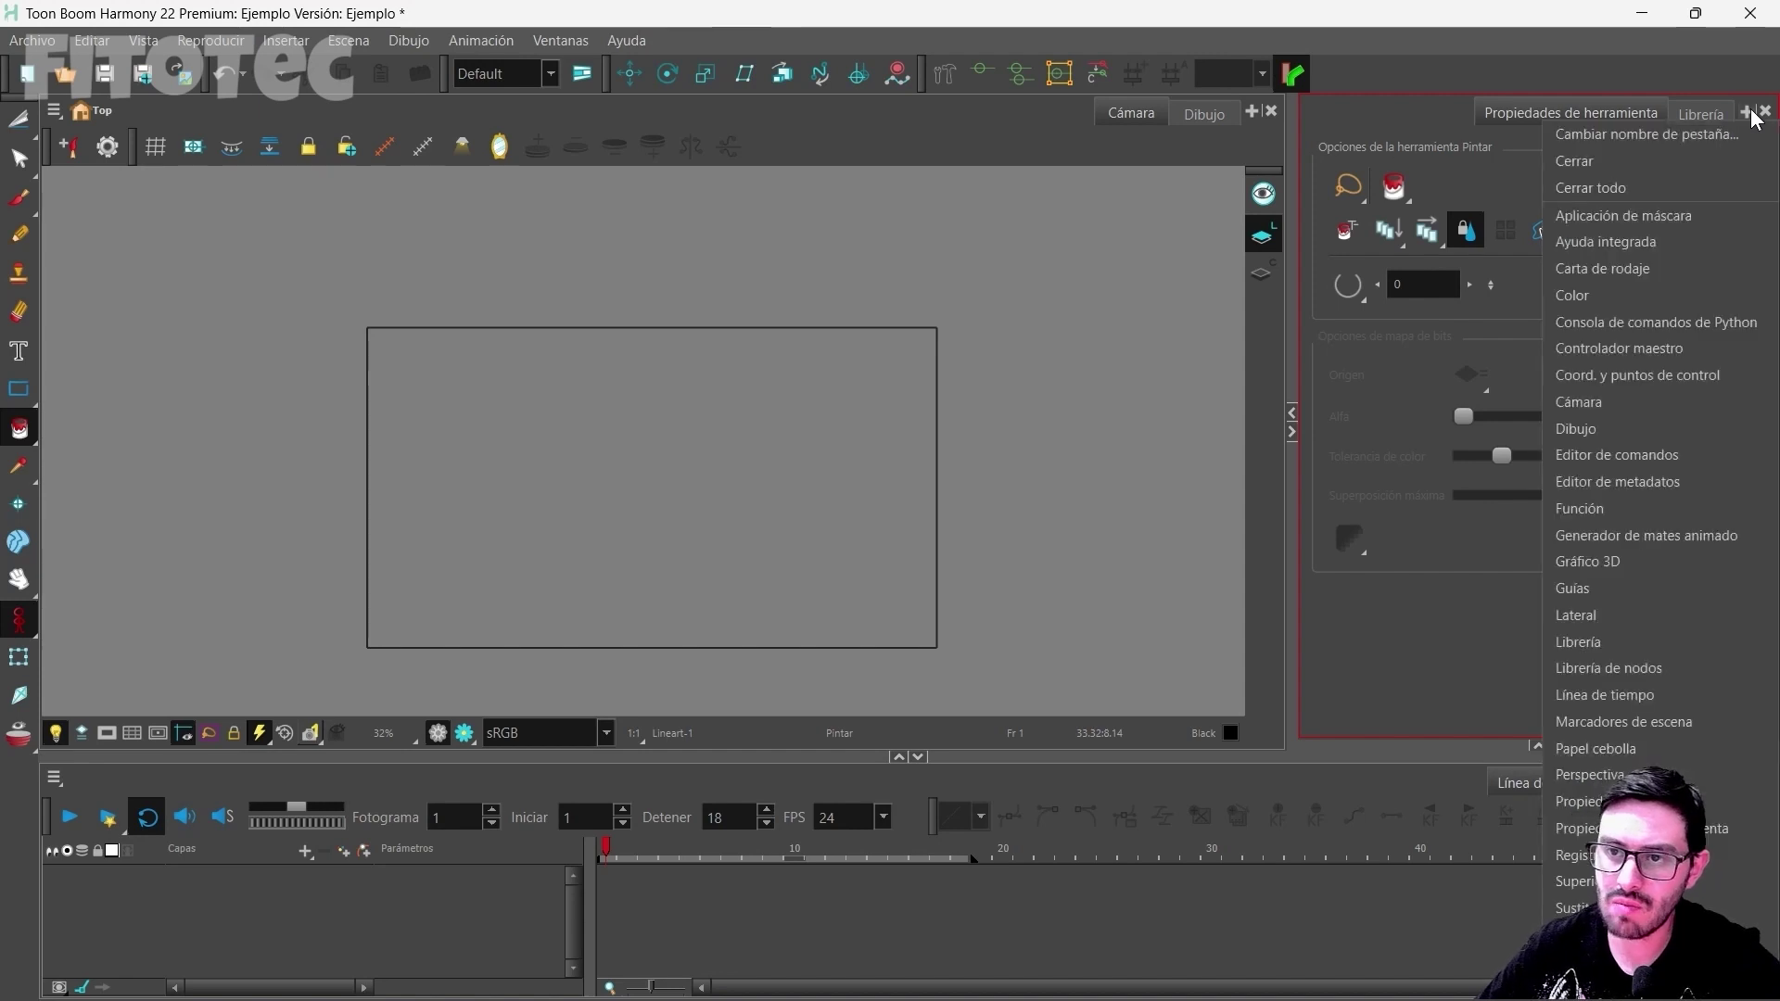
pyautogui.click(1657, 596)
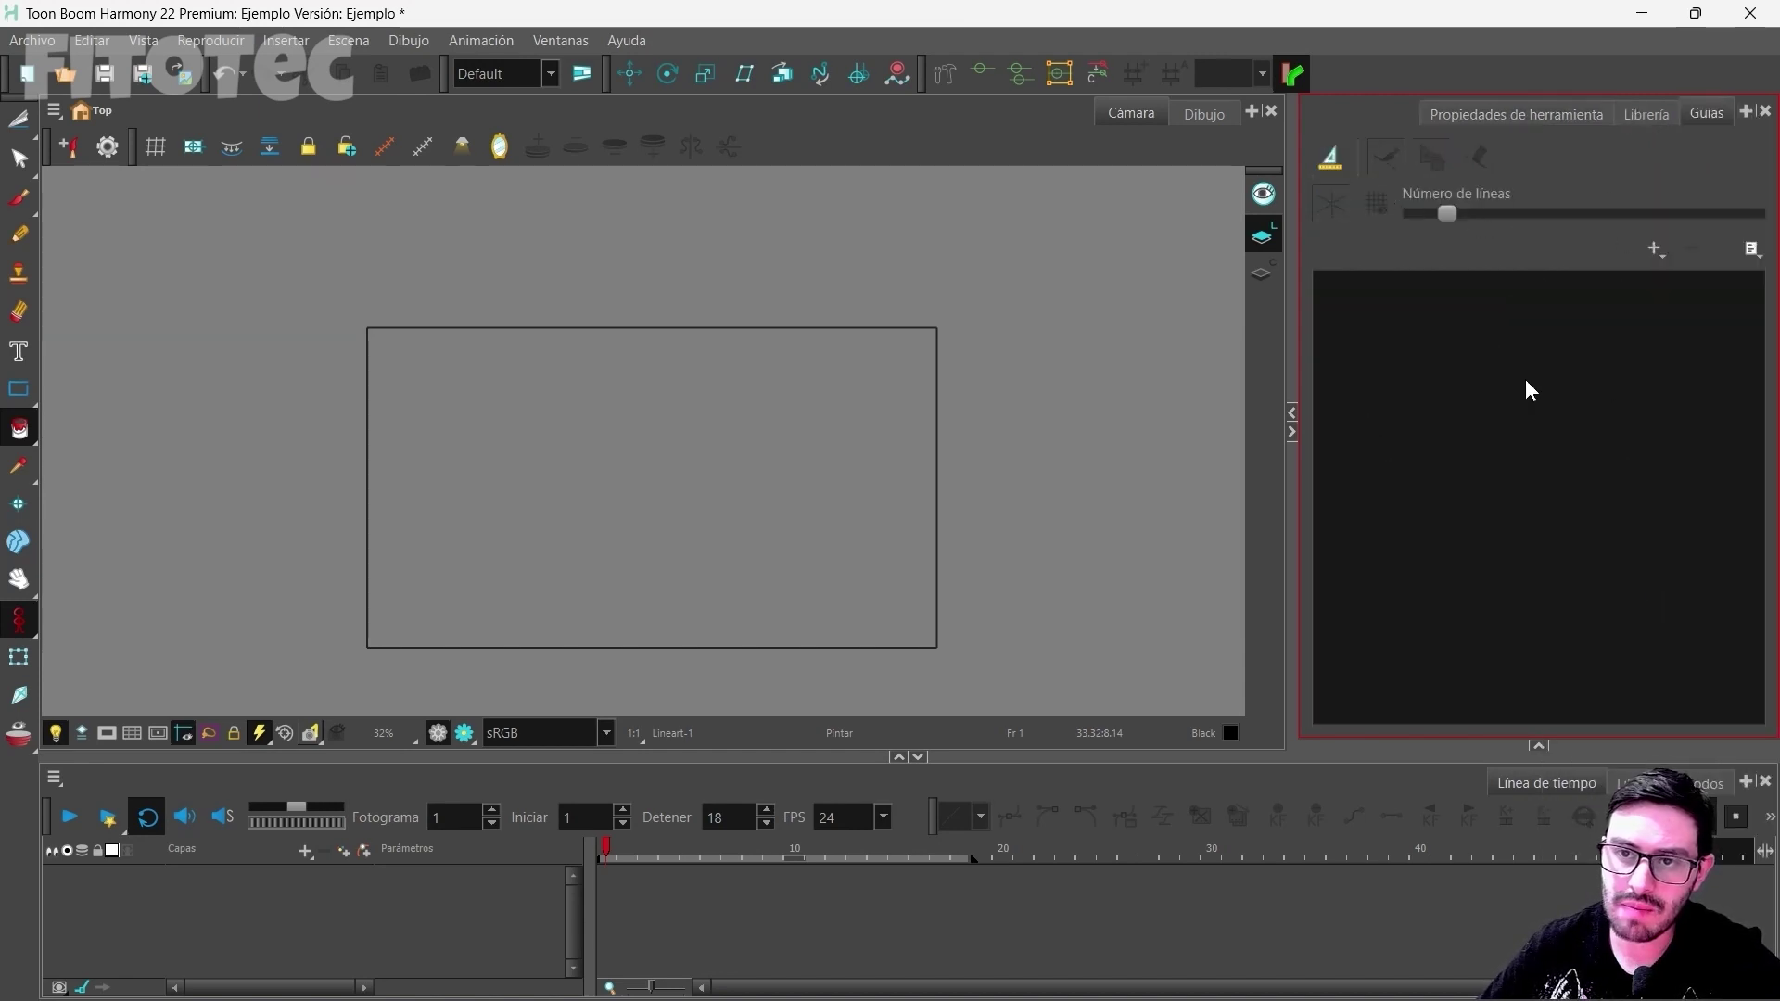
pyautogui.click(1657, 248)
pyautogui.click(1432, 272)
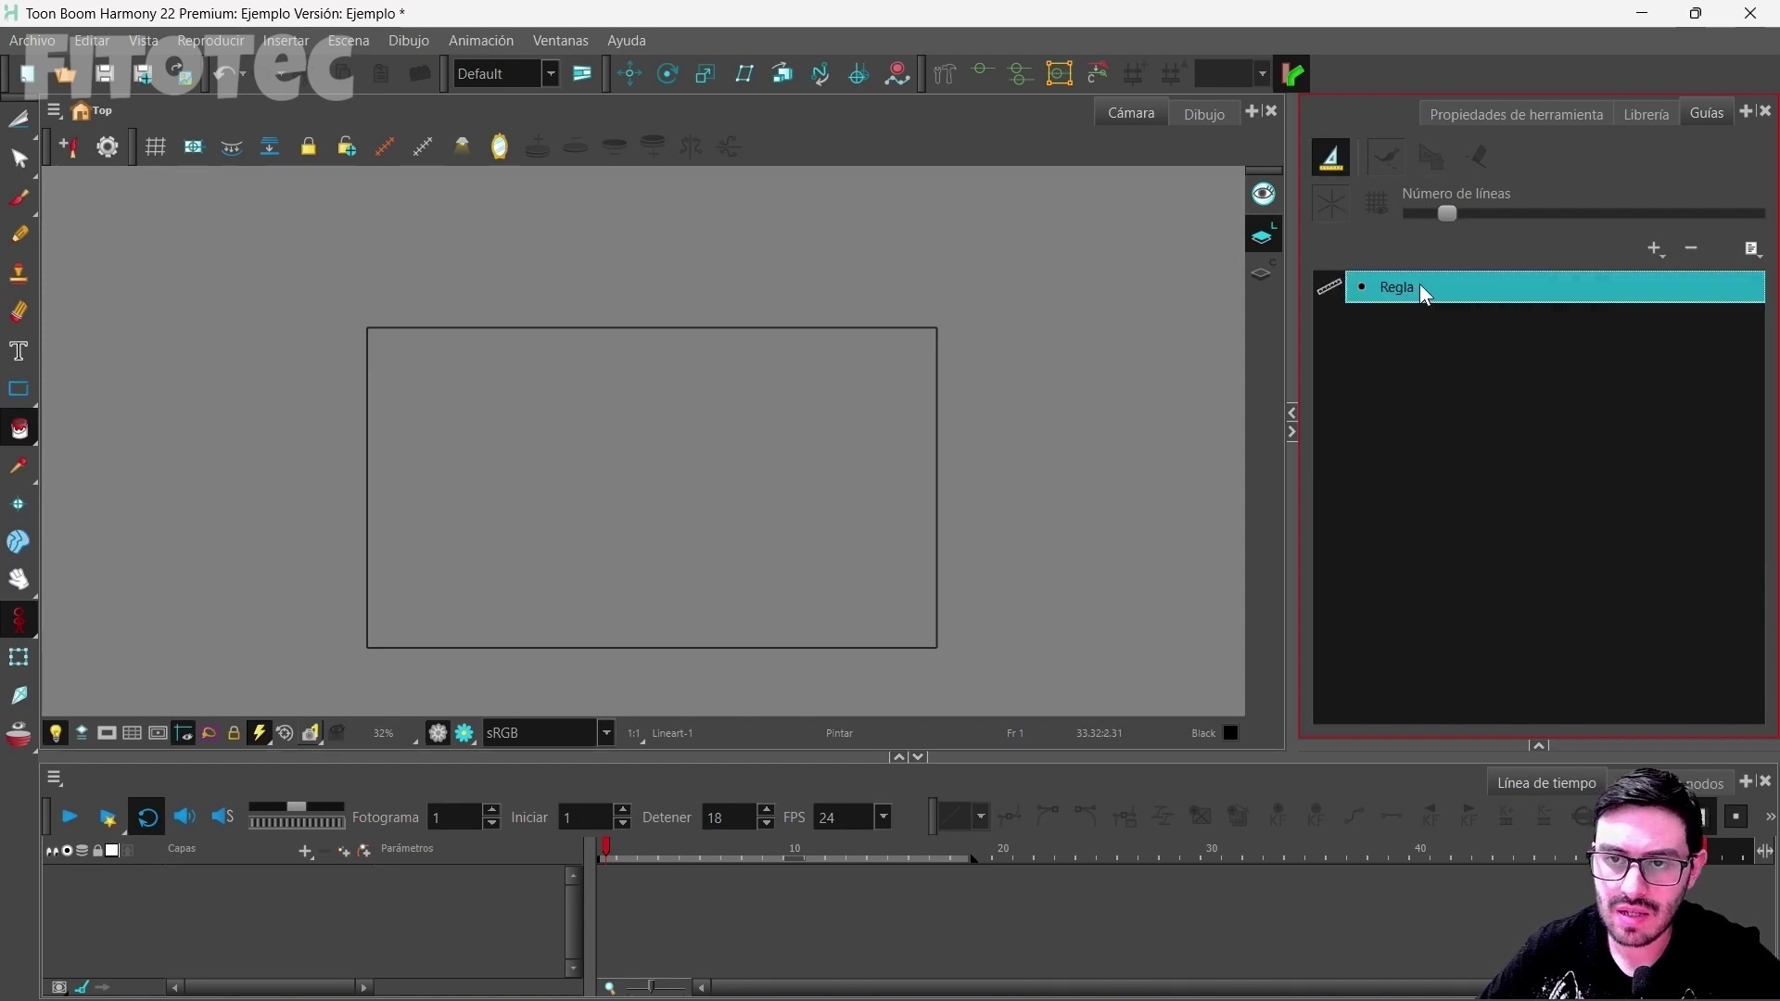
# Step: Add a drawing layer named Drawing and move the ruler guide toward the upper-left part of the camera frame
pyautogui.click(344, 853)
pyautogui.click(821, 587)
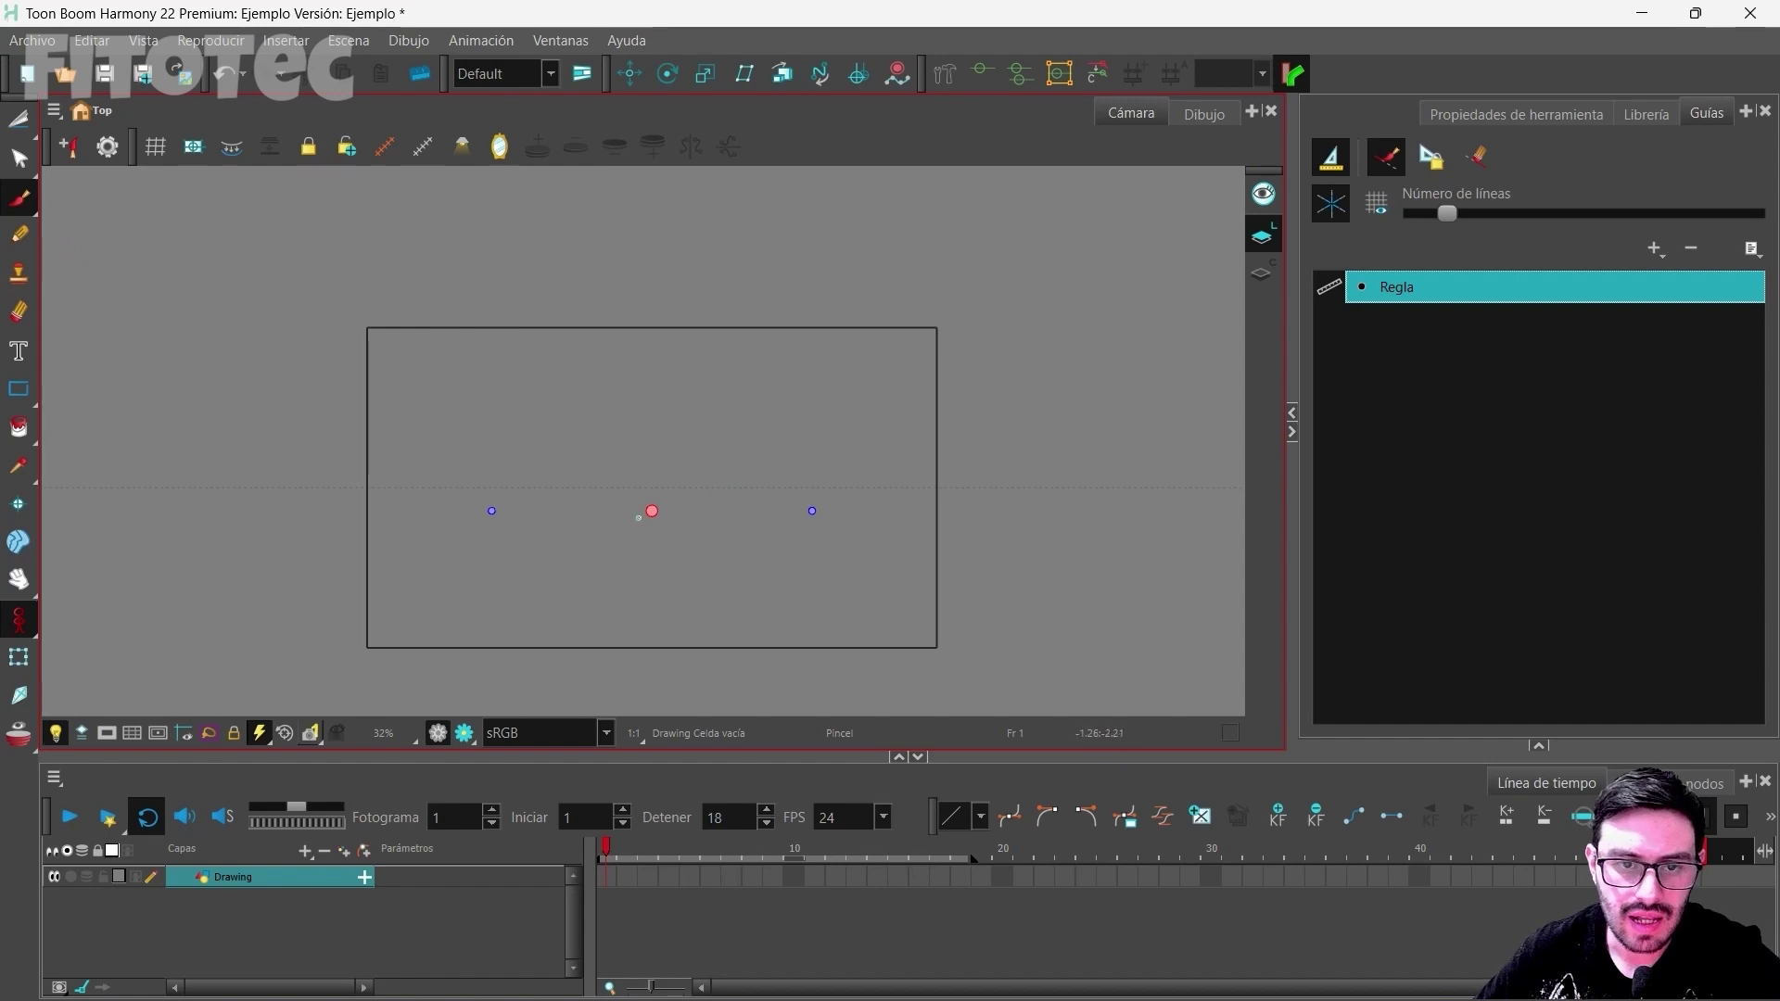
pyautogui.moveTo(652, 511)
pyautogui.mouseDown()
pyautogui.moveTo(648, 386)
pyautogui.moveTo(472, 426)
pyautogui.moveTo(457, 453)
pyautogui.mouseUp()
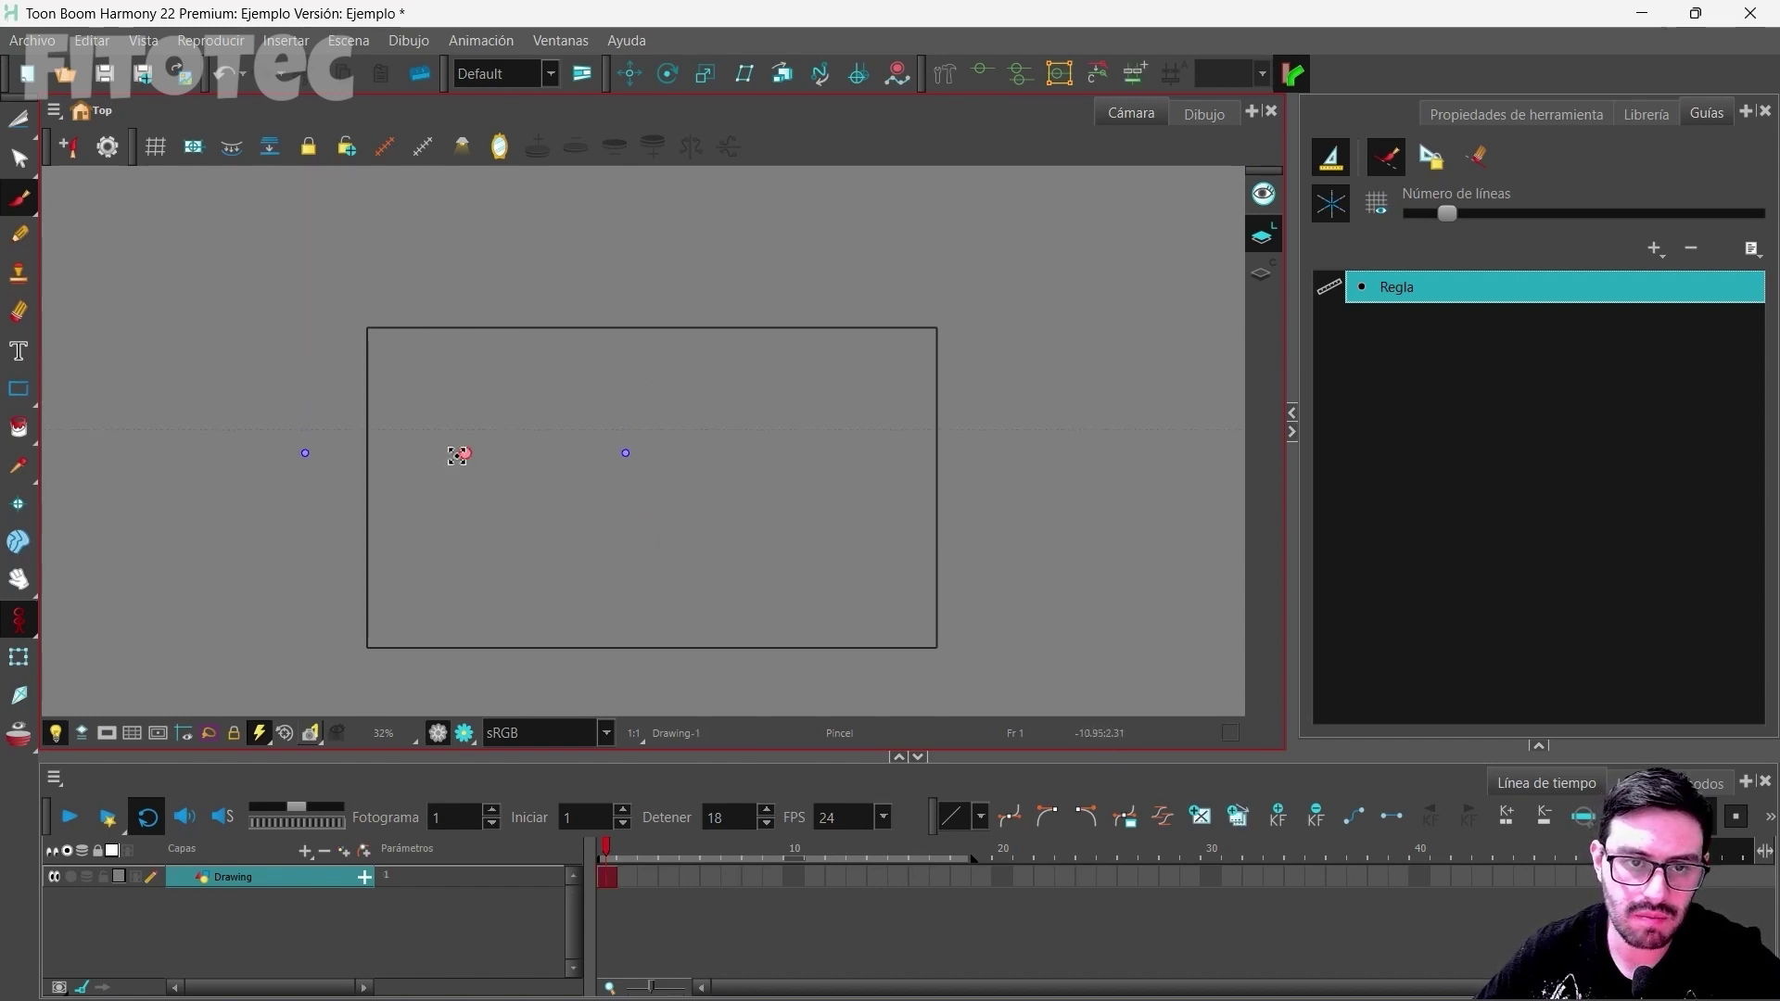
# Step: Tilt the ruler guide gently downward to the right, reposition it and draw a long straight brush stroke along its angle
pyautogui.moveTo(622, 545); pyautogui.dragTo(808, 591)
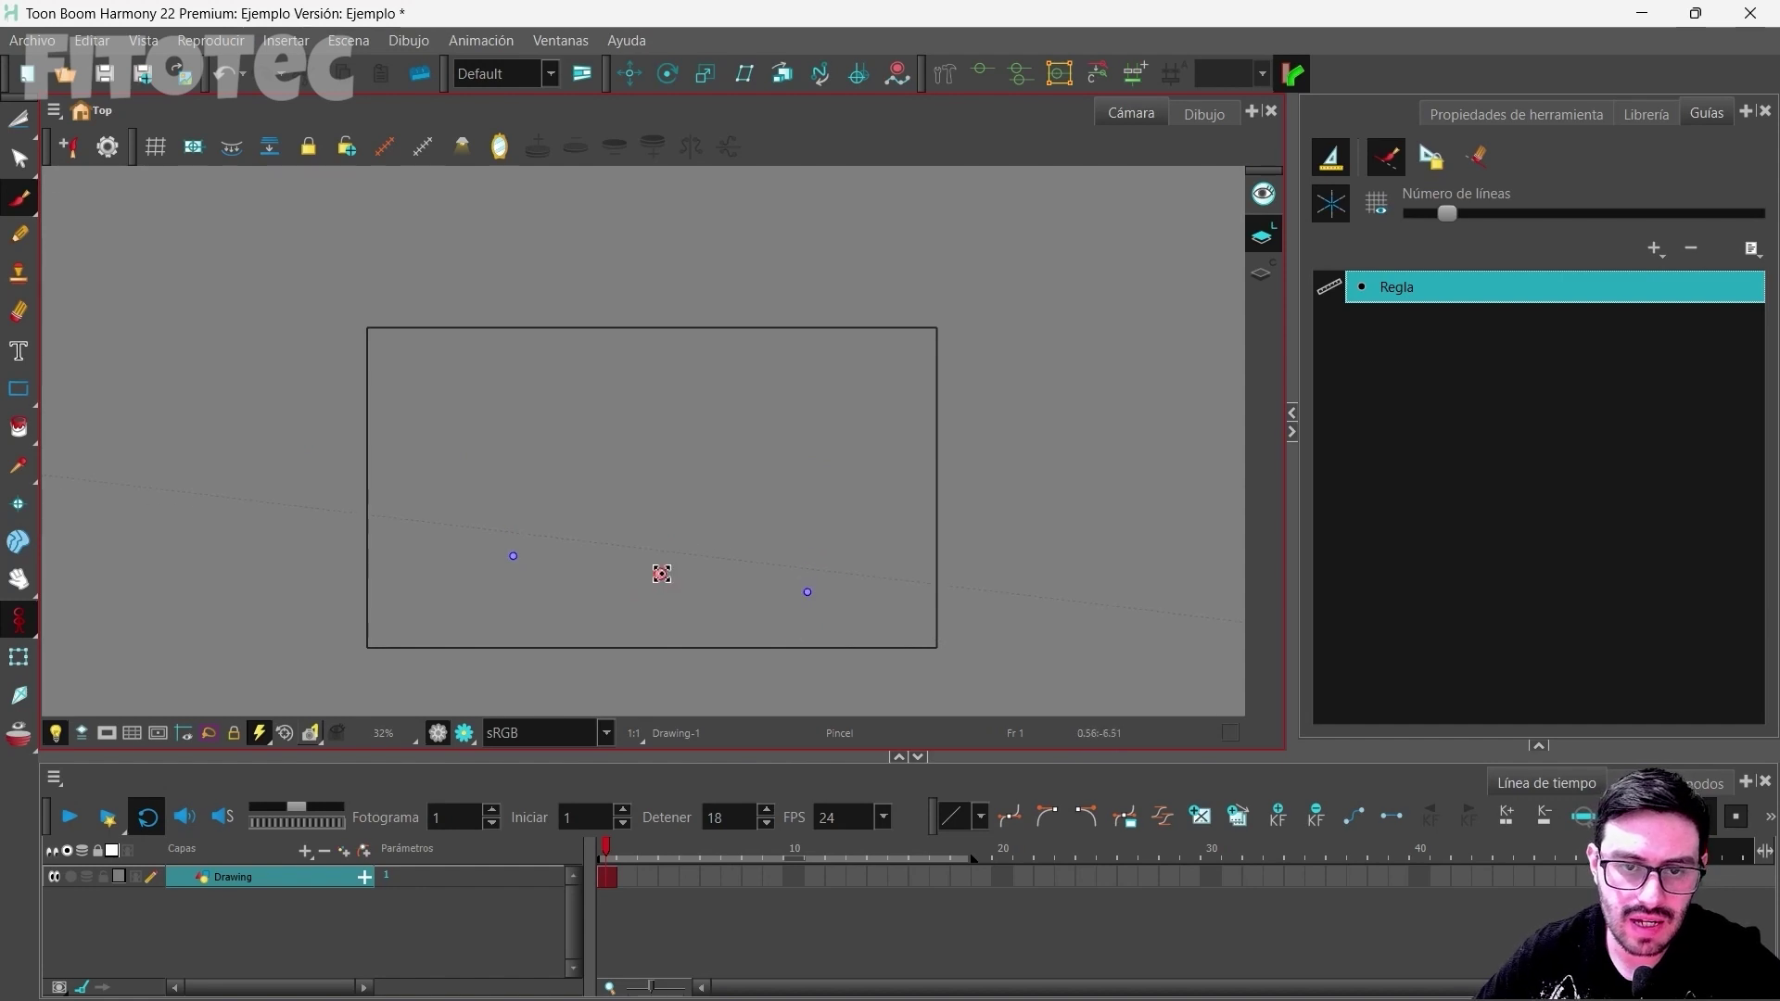
pyautogui.moveTo(660, 575); pyautogui.dragTo(667, 489)
pyautogui.scroll(2, 538, 494)
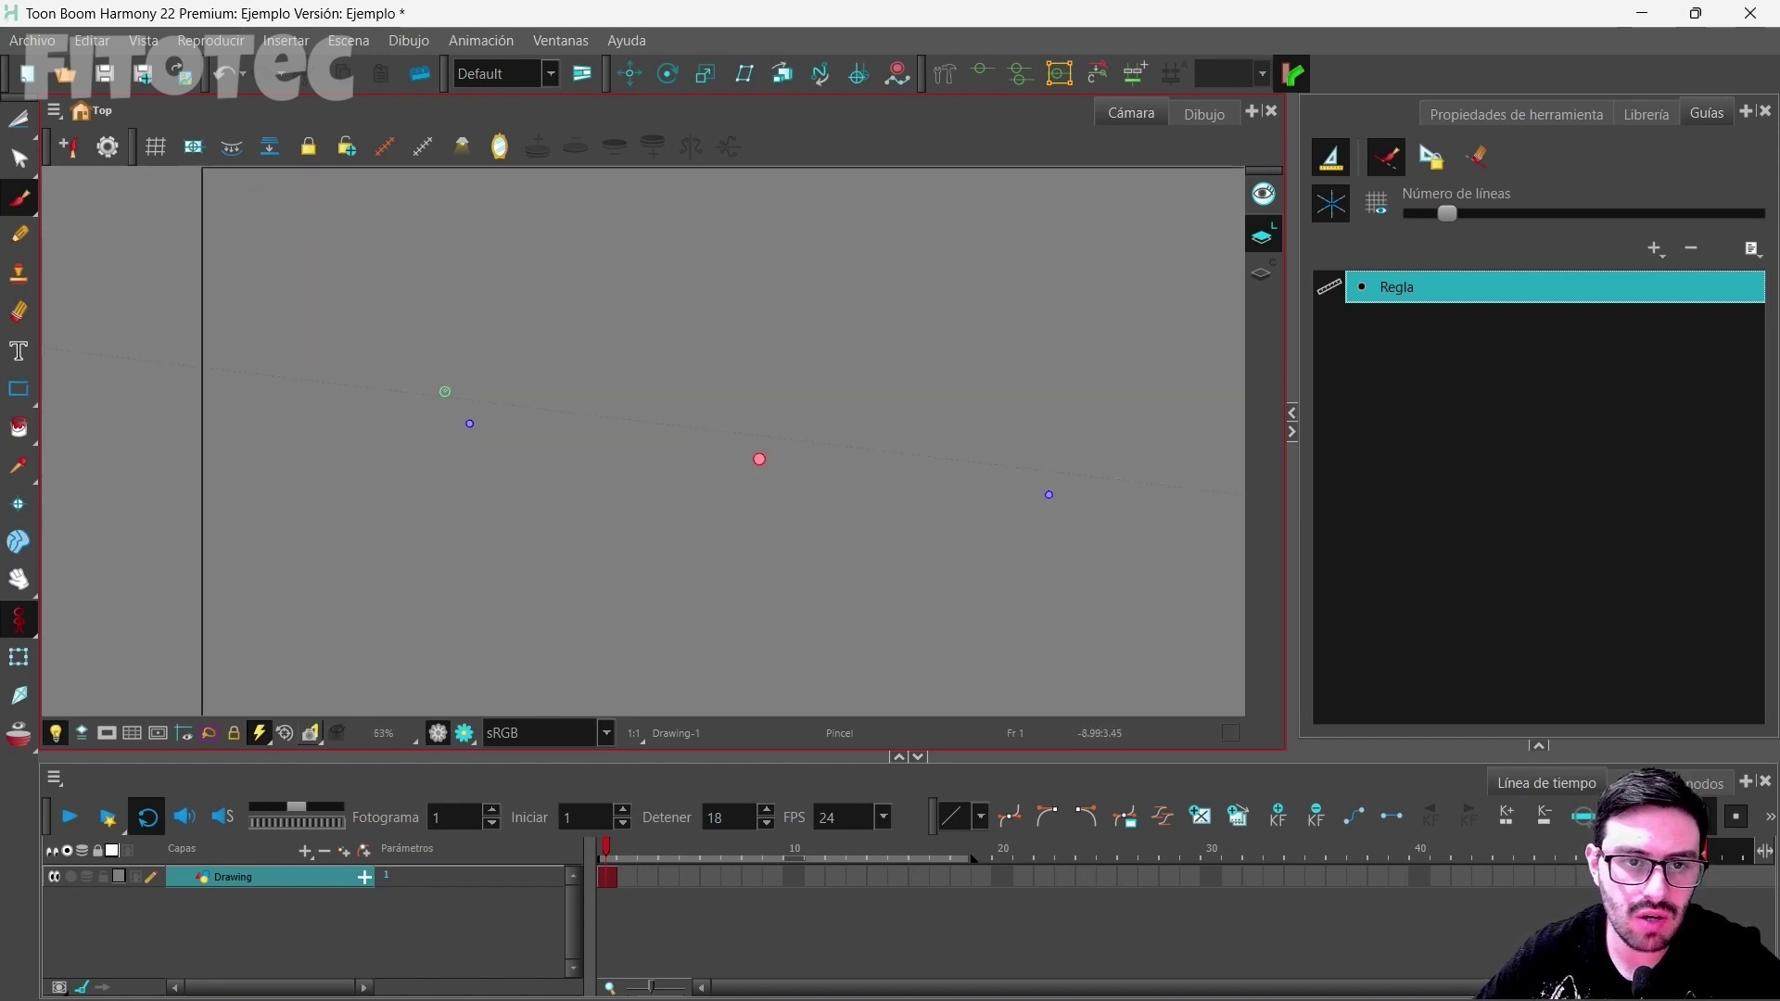
pyautogui.moveTo(413, 392); pyautogui.dragTo(1184, 489)
pyautogui.scroll(-1, 676, 440)
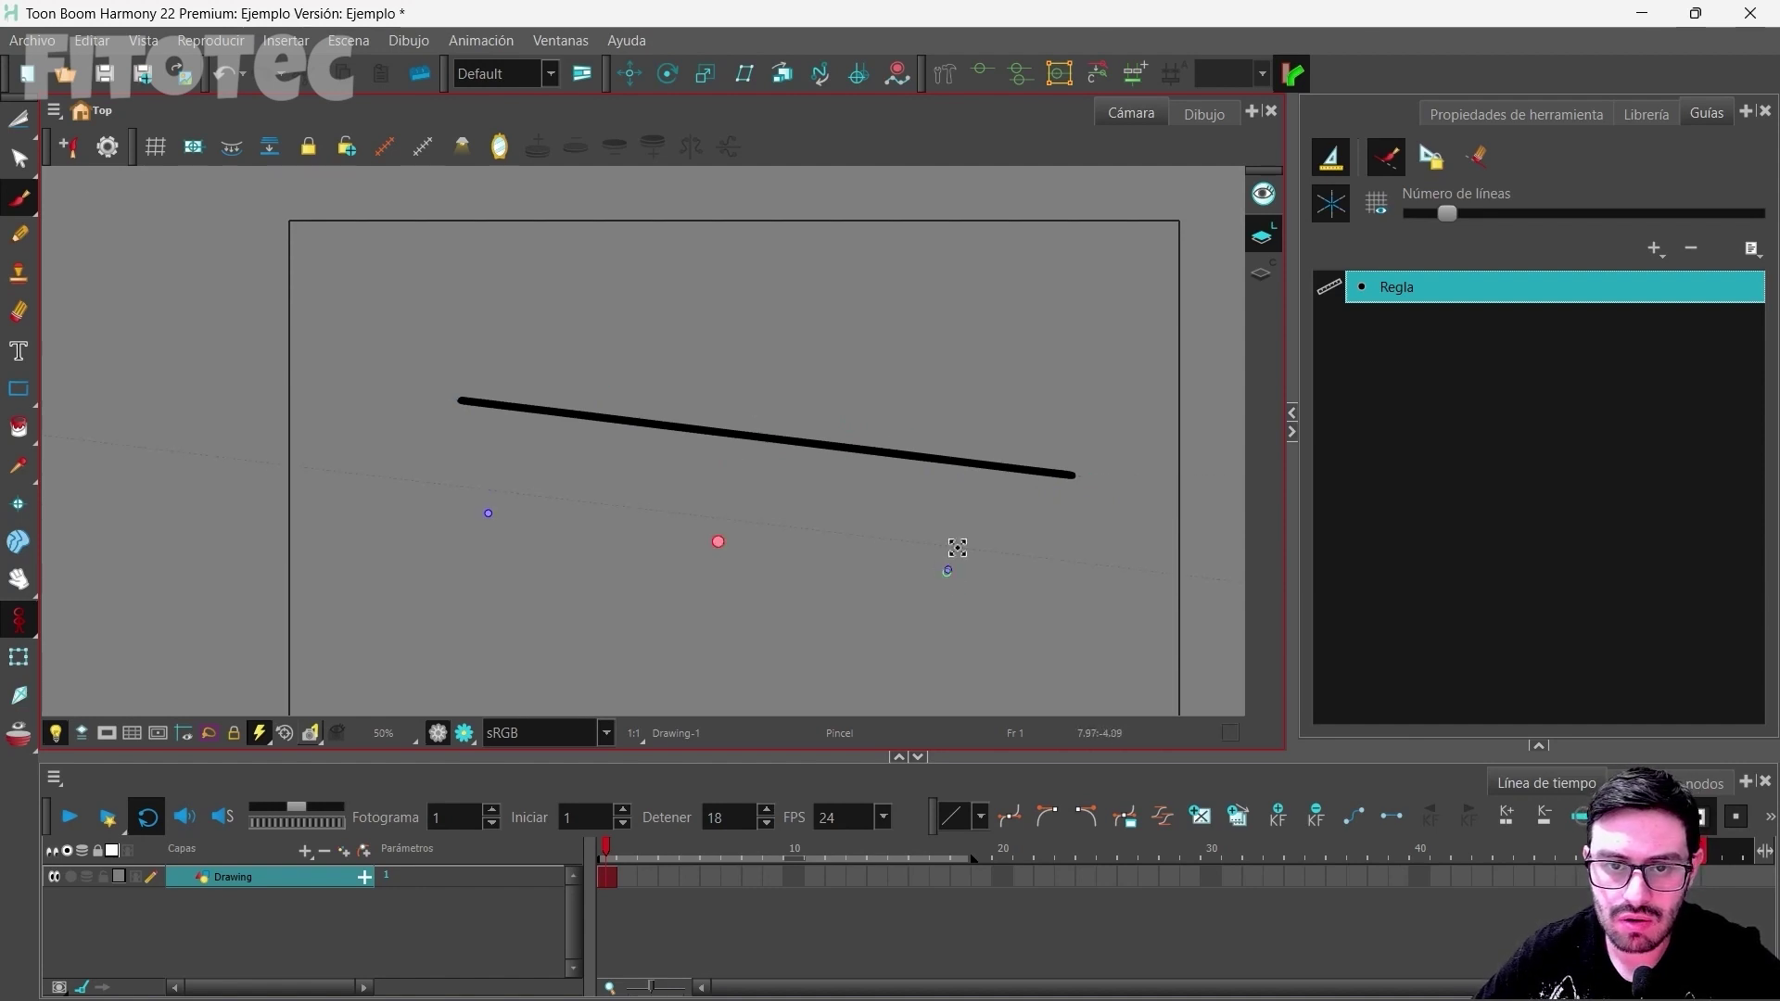
# Step: Tilt the ruler guide upward to the right, draw a second stroke crossing the first, and move the guide below both strokes
pyautogui.moveTo(949, 565); pyautogui.dragTo(930, 437)
pyautogui.moveTo(421, 503); pyautogui.dragTo(1189, 369)
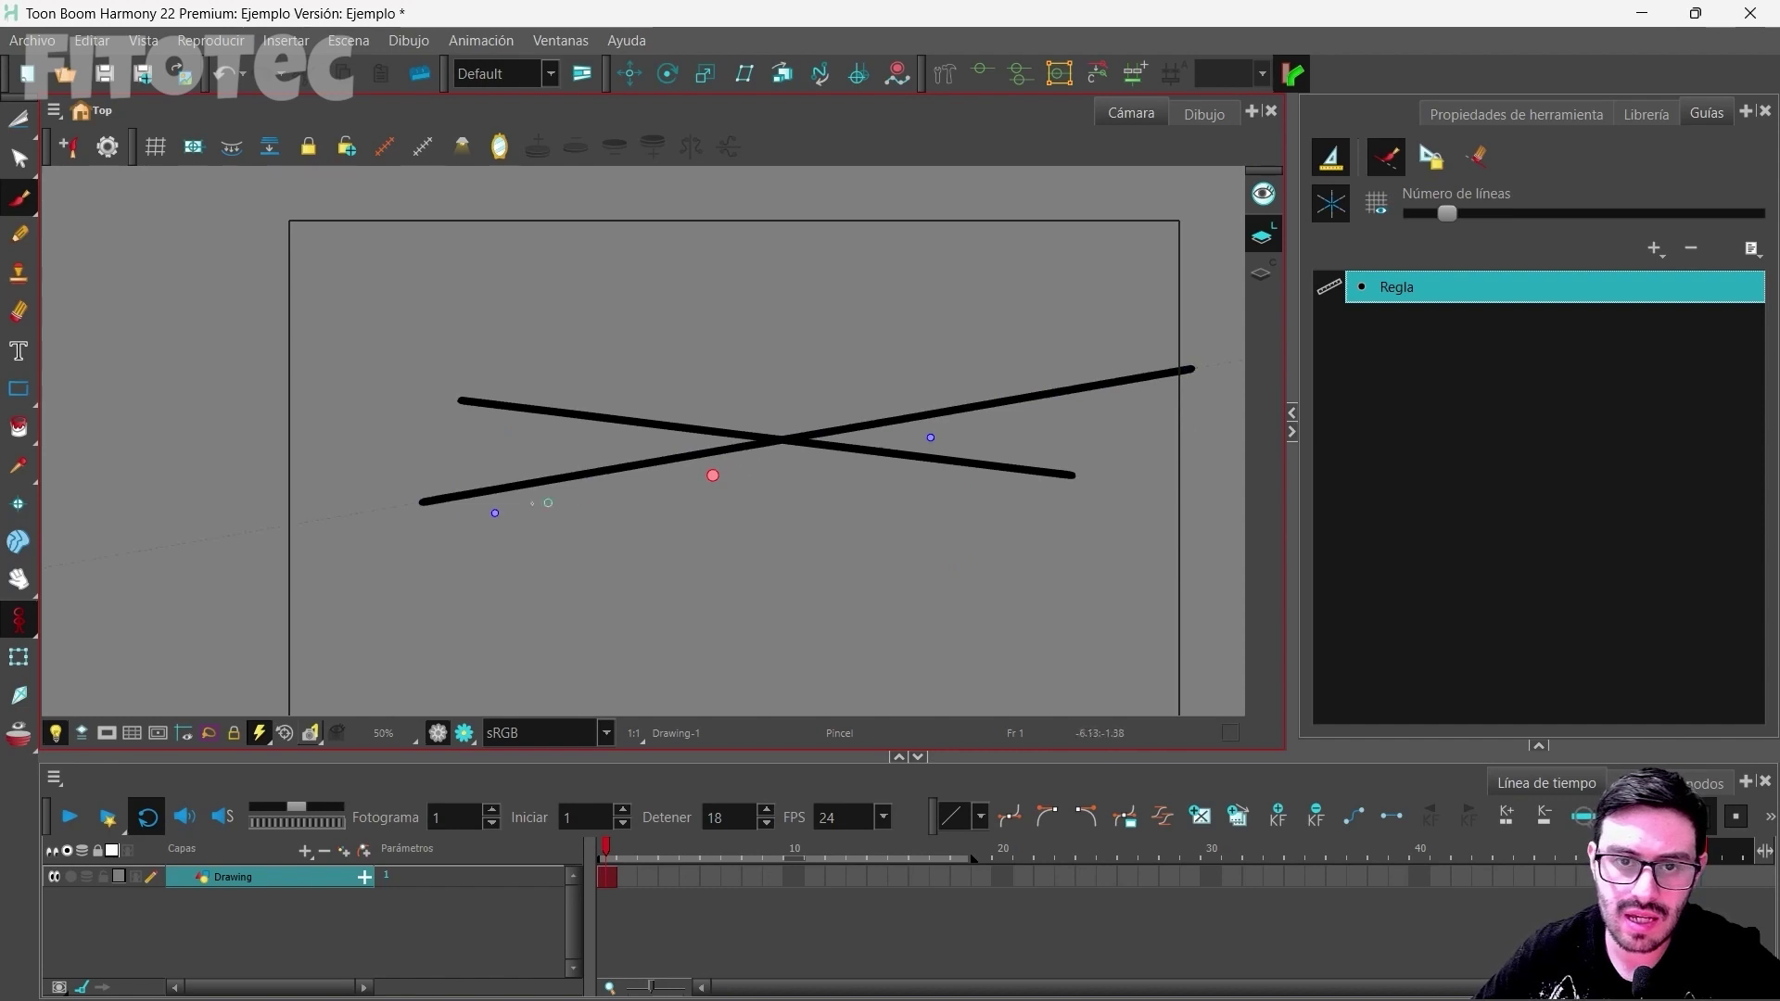
pyautogui.moveTo(712, 475); pyautogui.dragTo(679, 598)
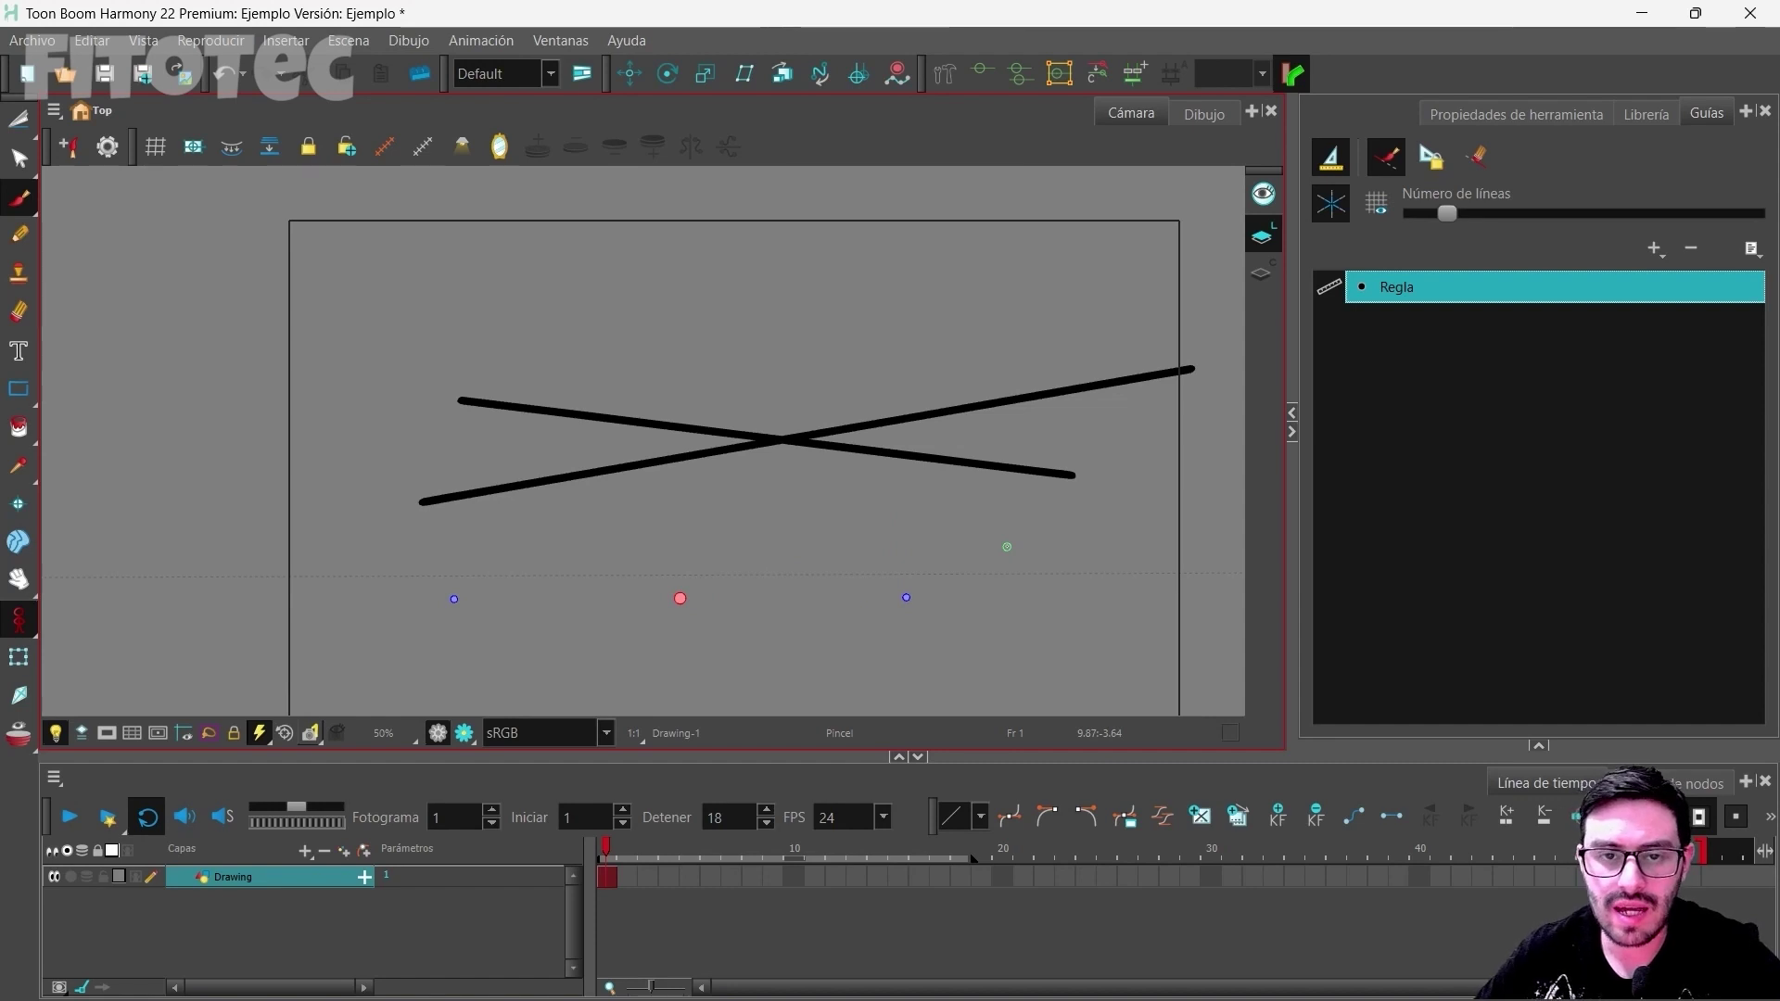
# Step: Undo the ruler adjustments and test strokes, and delete the Regla guide
pyautogui.hotkey('ctrl', 'z')
pyautogui.hotkey('ctrl', 'z')
pyautogui.hotkey('ctrl', 'z')
pyautogui.hotkey('ctrl', 'z')
pyautogui.hotkey('ctrl', 'z')
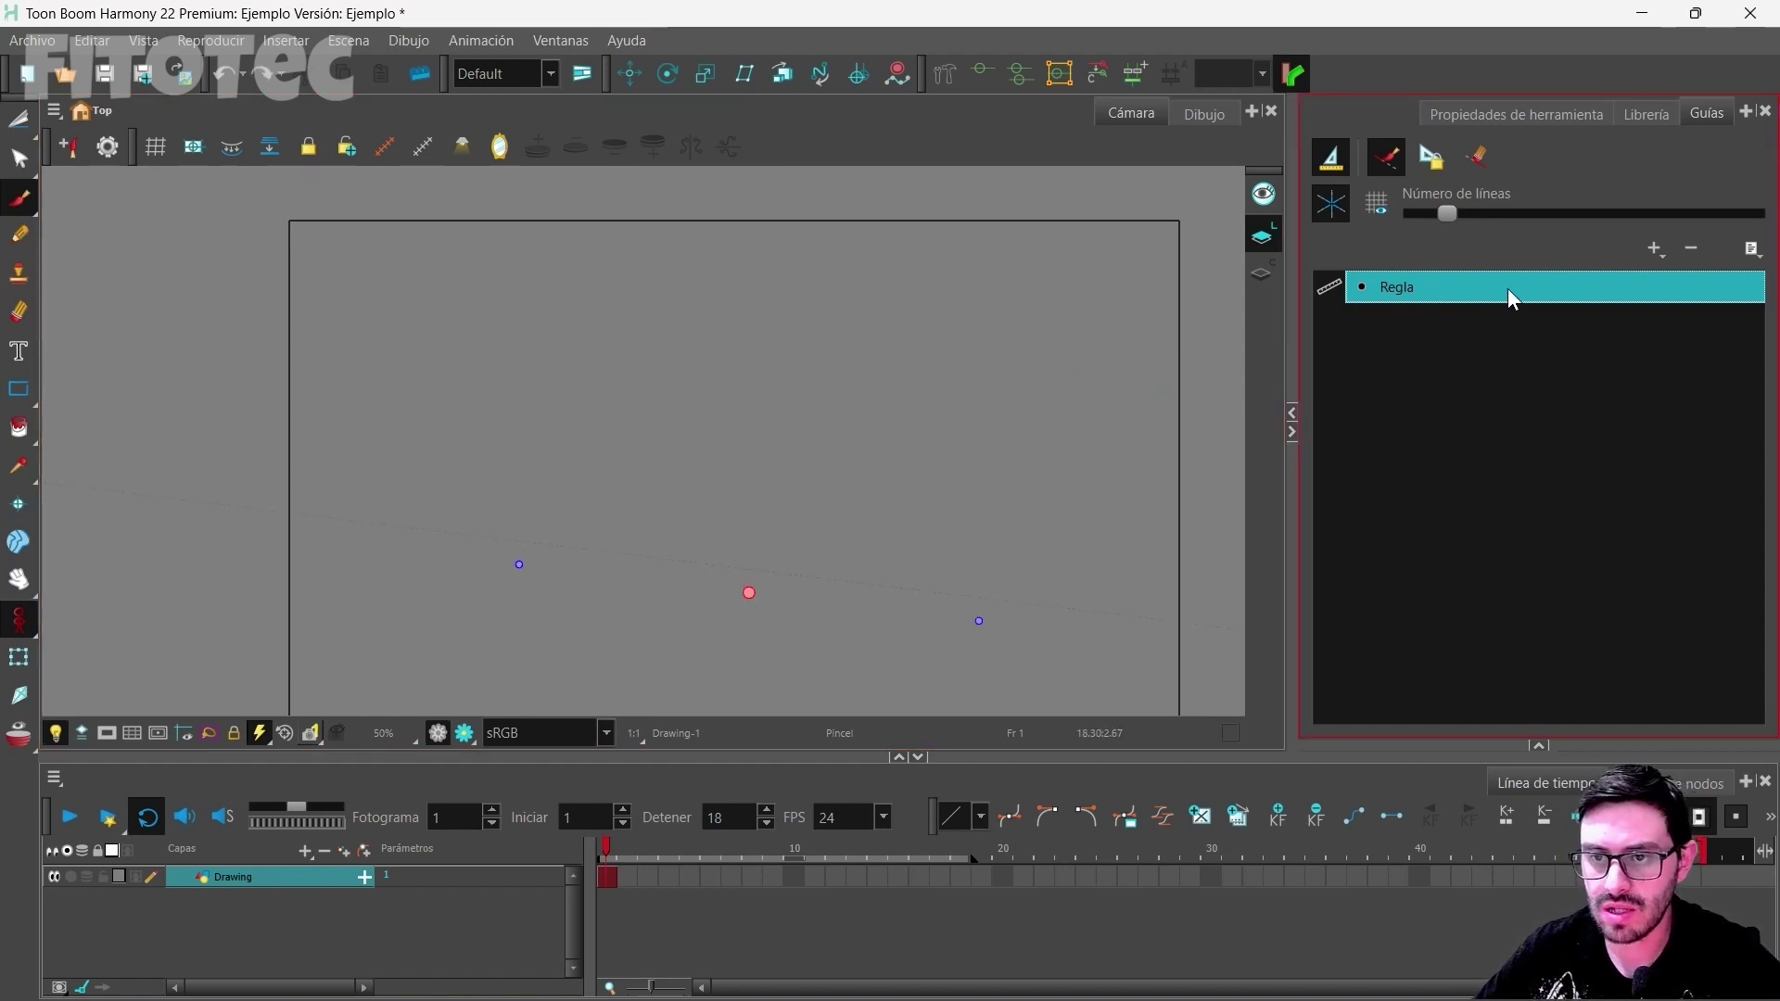
pyautogui.click(1692, 250)
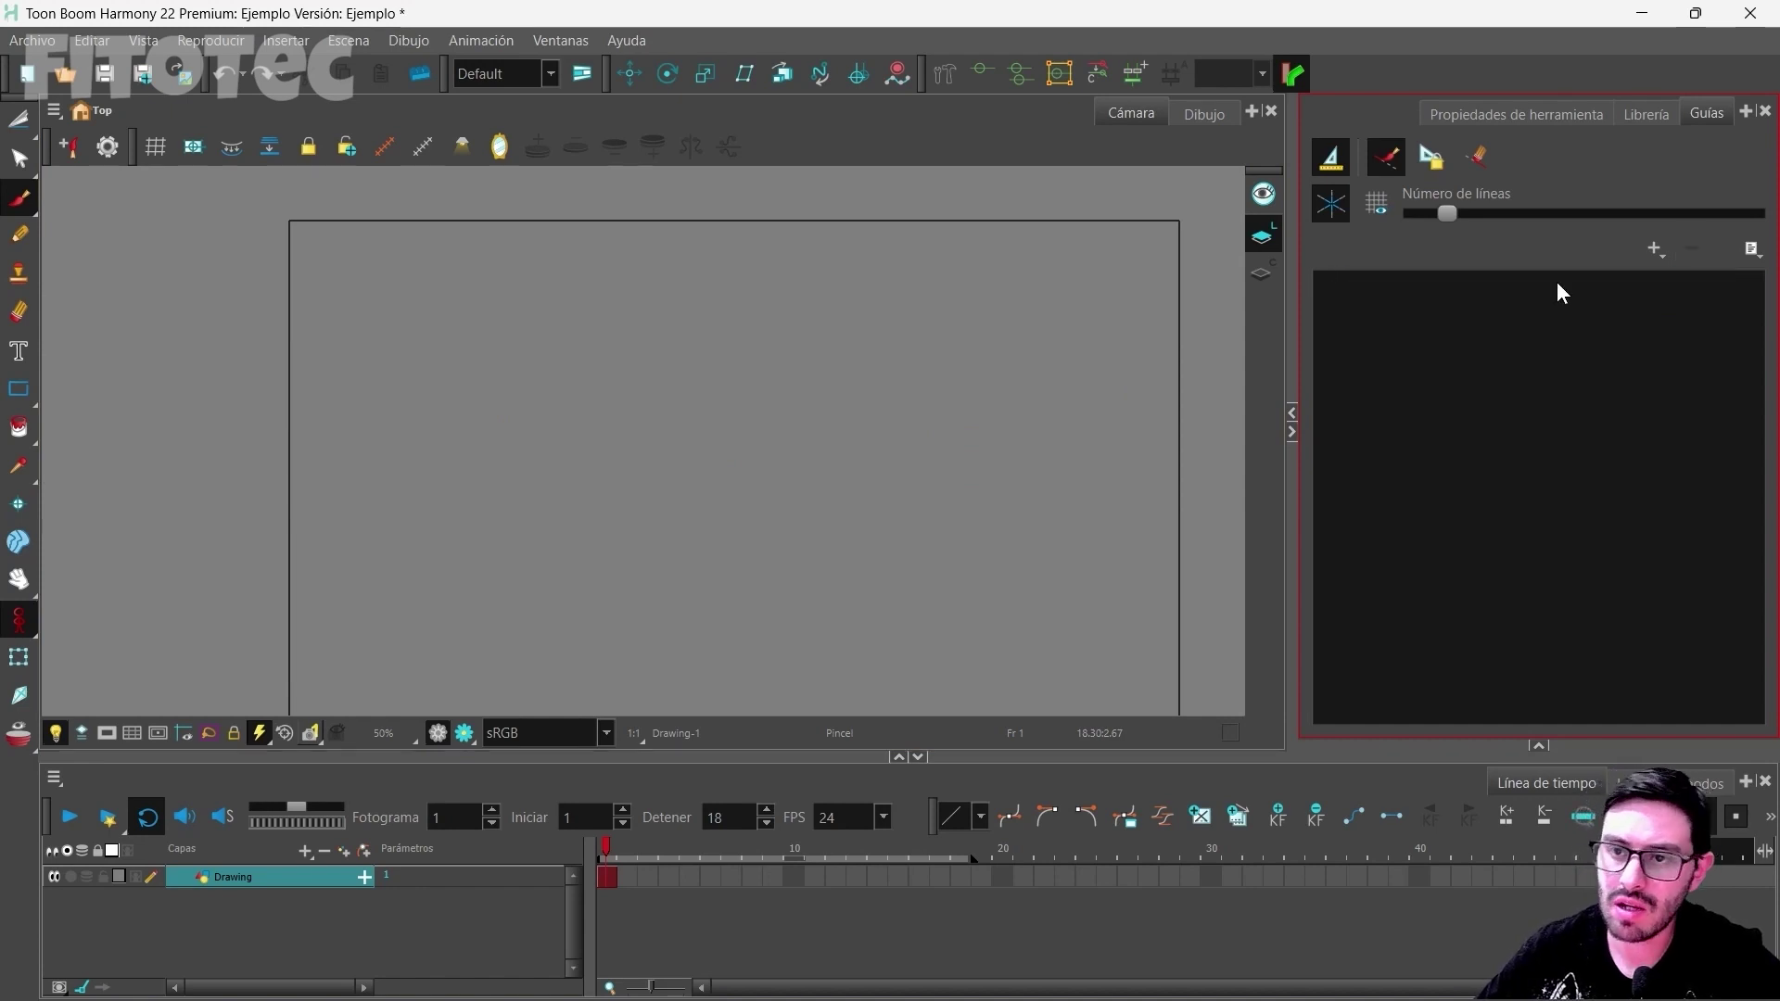
# Step: Create a Cuadrícula cuadrada guide and draw several separate horizontal and vertical test strokes aligned to it inside the camera frame
pyautogui.click(1655, 250)
pyautogui.click(1560, 306)
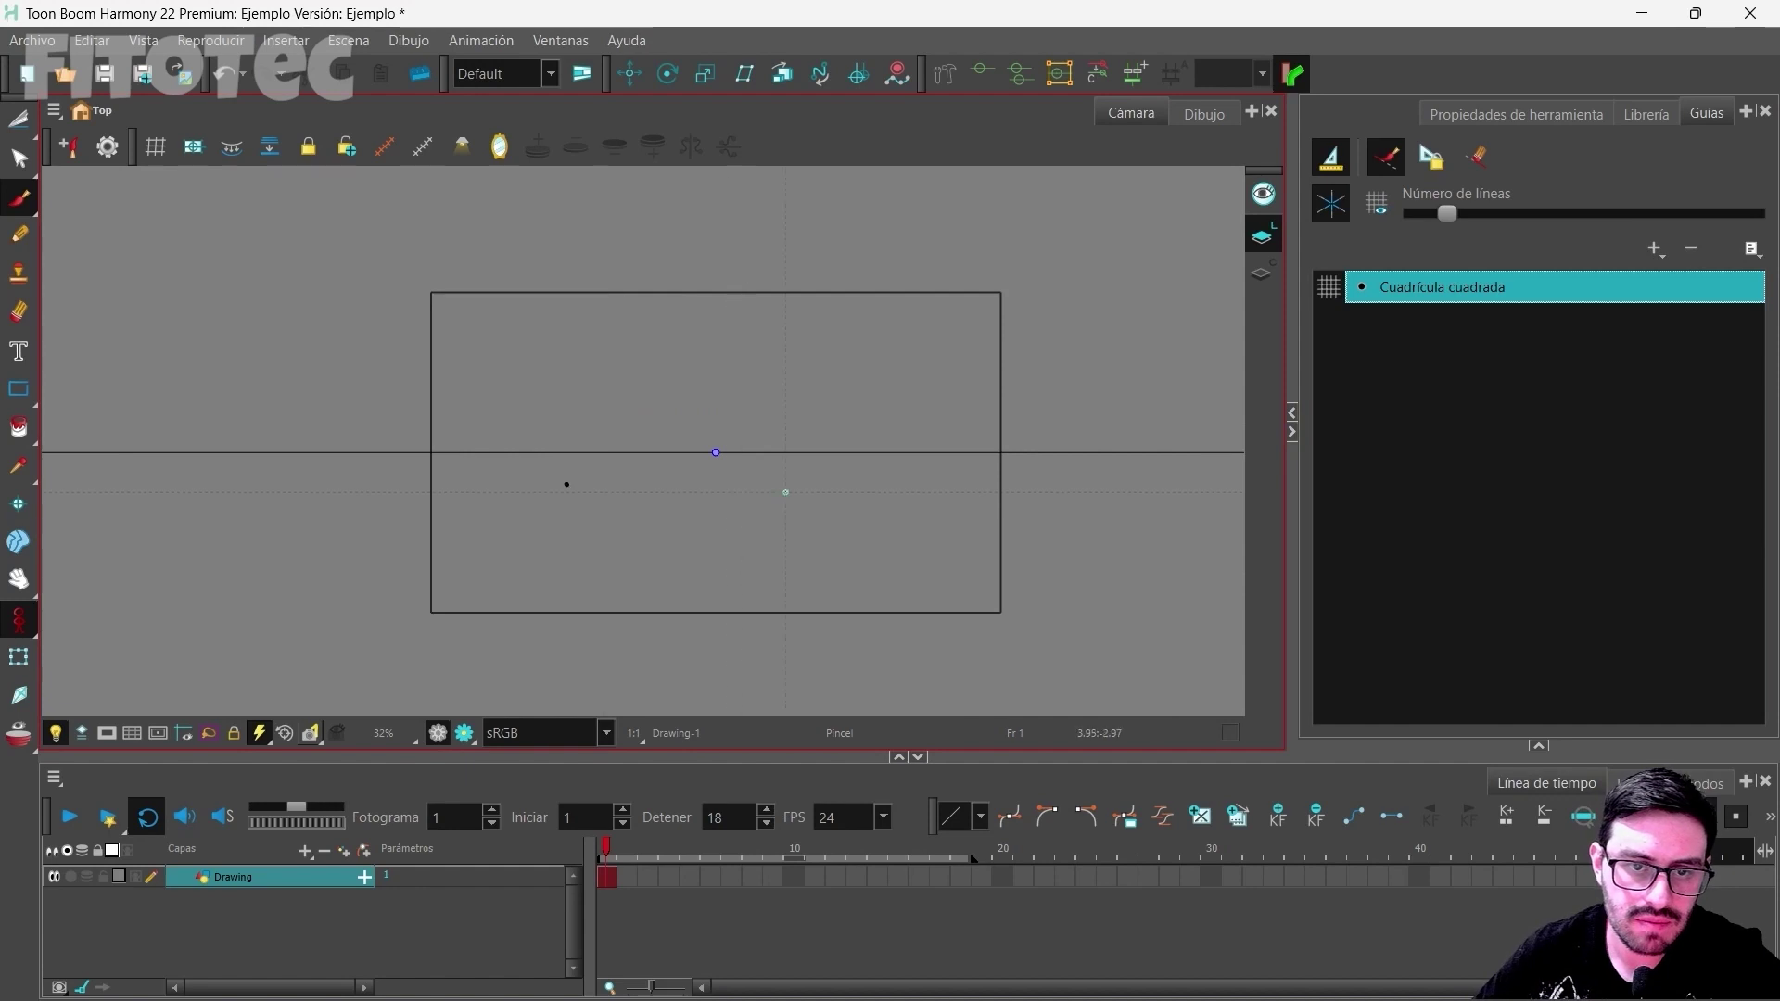
pyautogui.scroll(1, 761, 408)
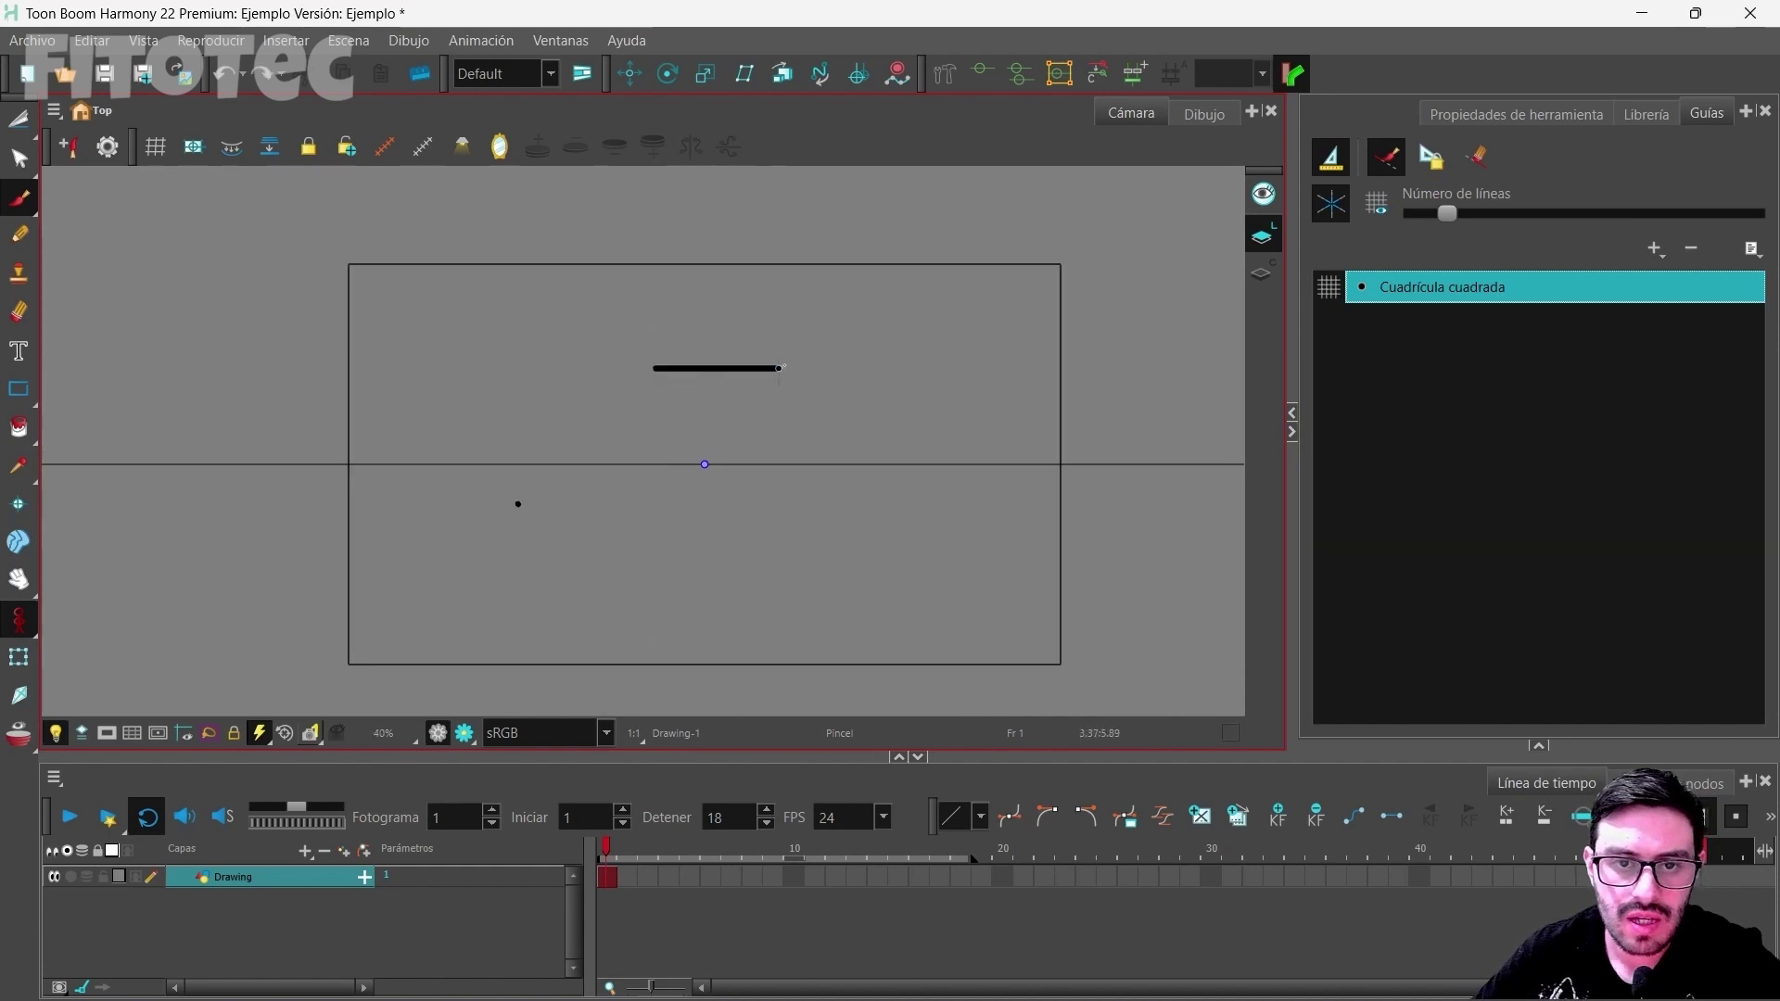
pyautogui.moveTo(778, 368)
pyautogui.mouseDown()
pyautogui.moveTo(899, 368)
pyautogui.moveTo(919, 433)
pyautogui.moveTo(832, 527)
pyautogui.mouseUp()
pyautogui.moveTo(522, 400); pyautogui.dragTo(671, 401)
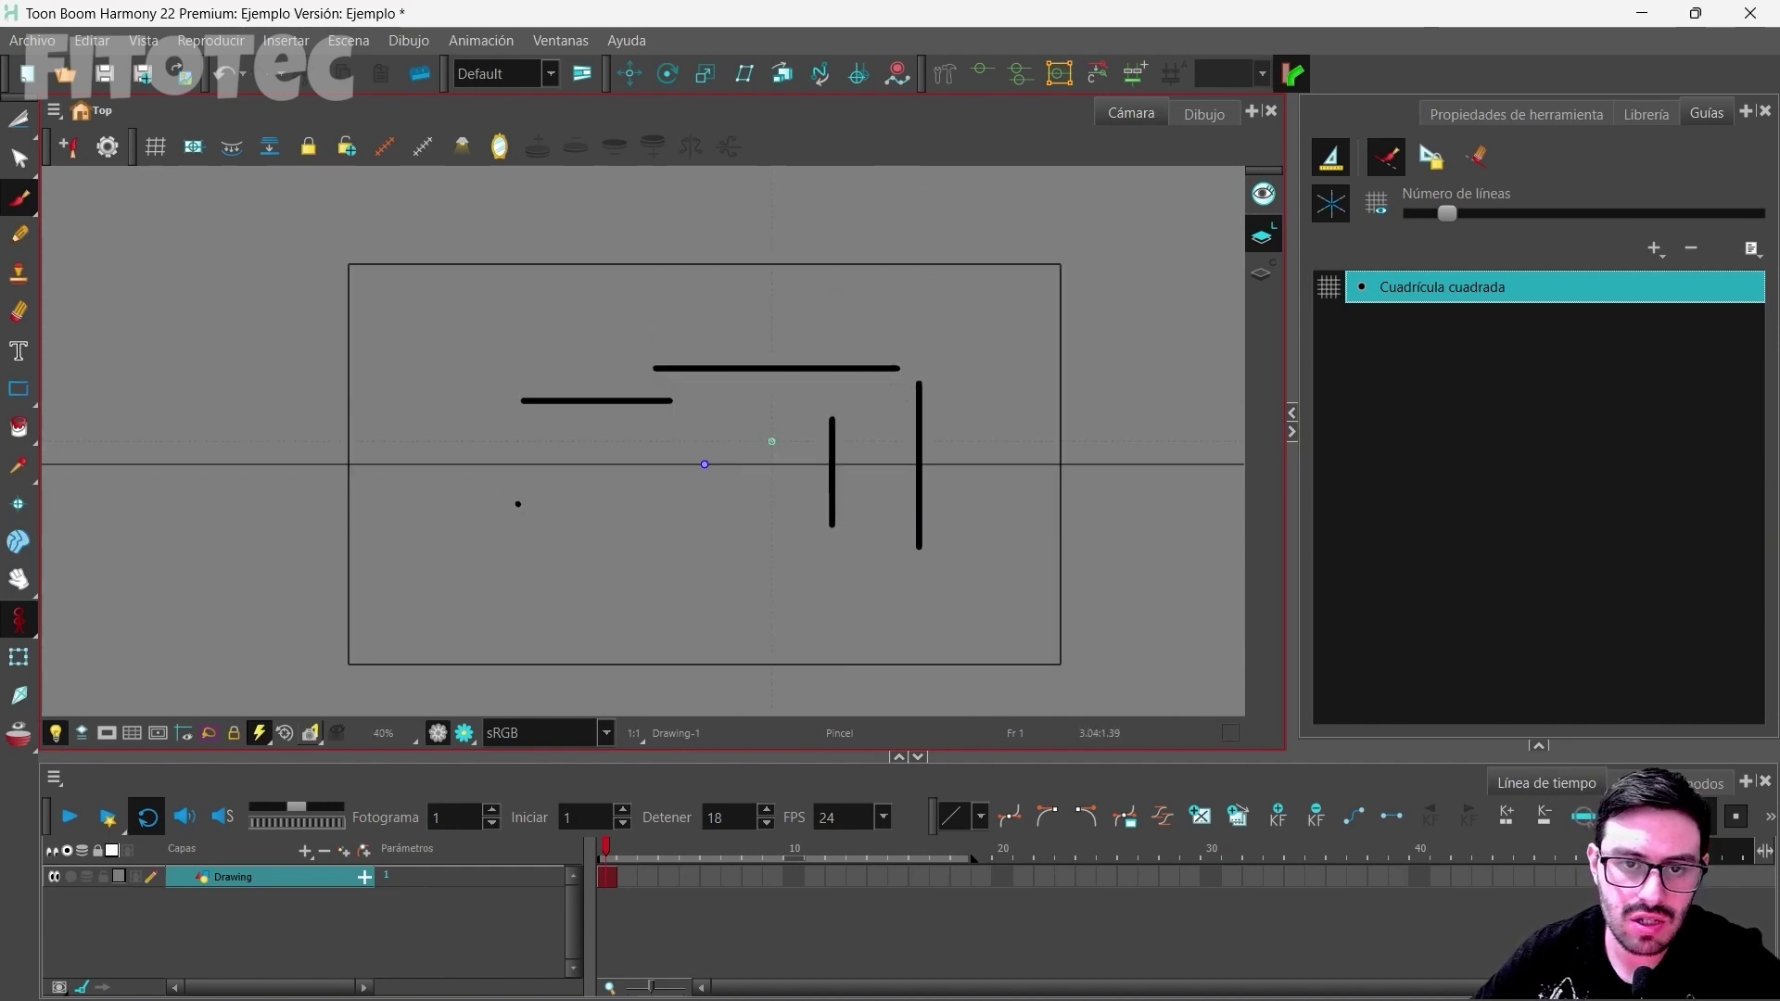
pyautogui.moveTo(771, 440); pyautogui.dragTo(771, 554)
pyautogui.moveTo(540, 436); pyautogui.dragTo(540, 557)
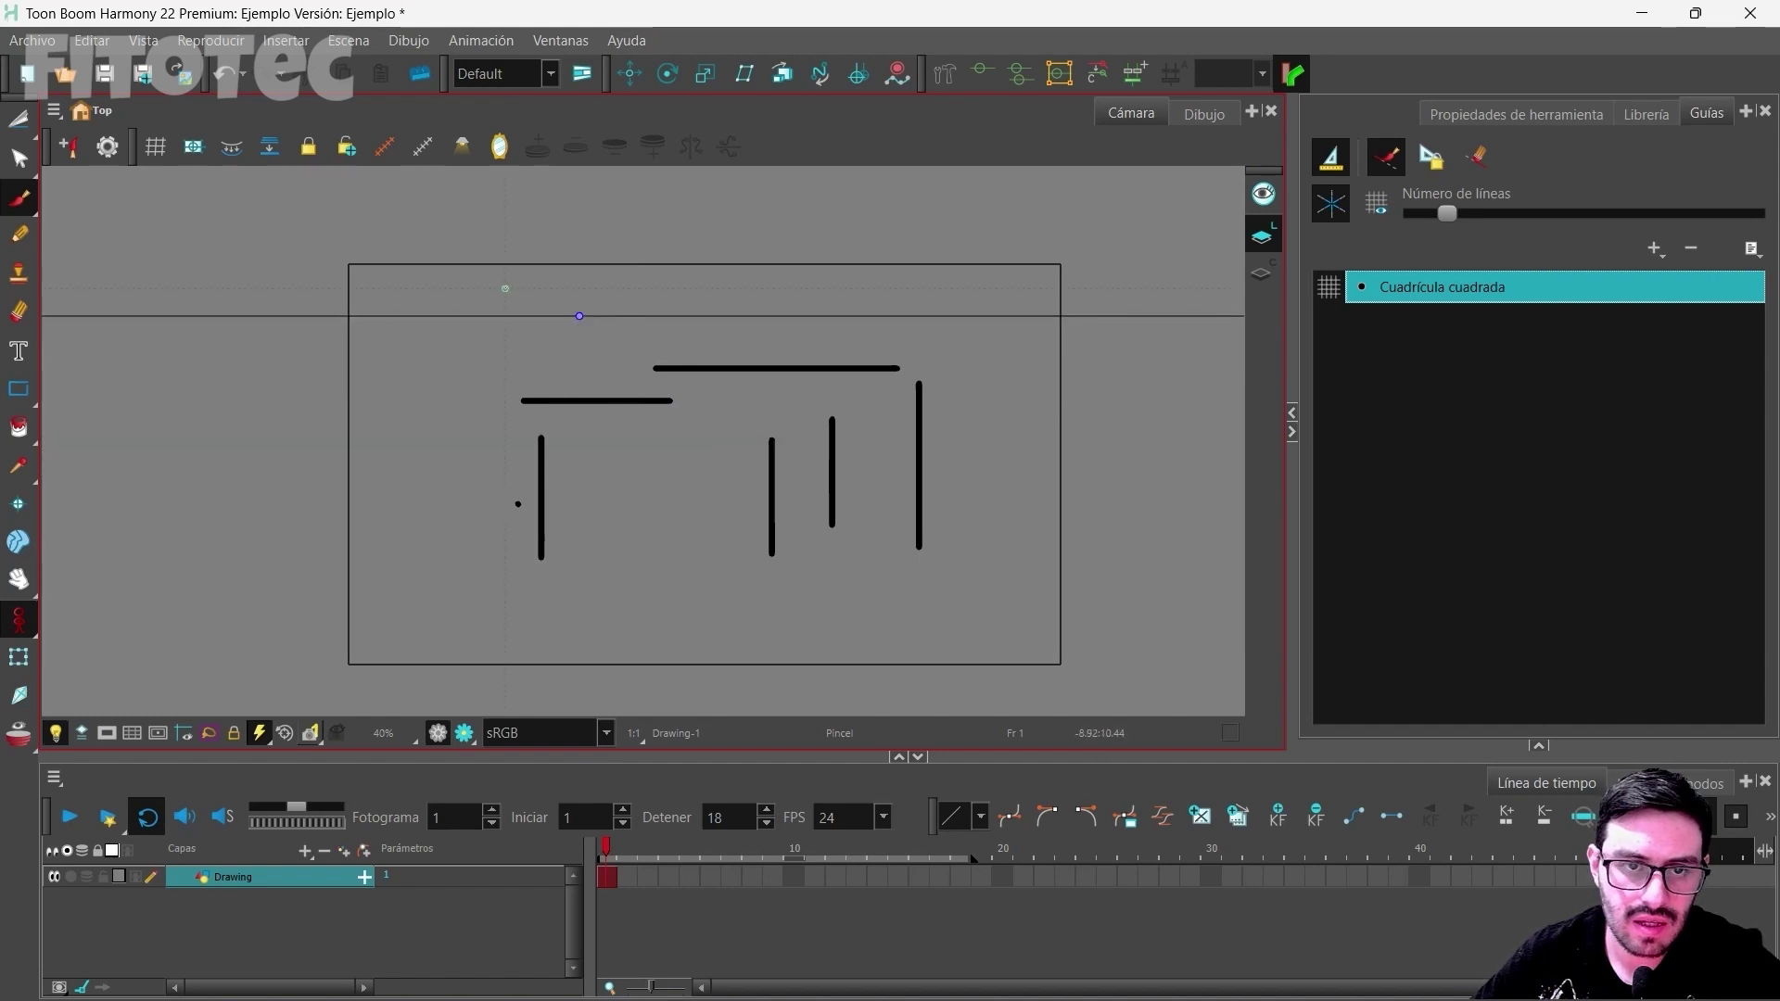
pyautogui.moveTo(500, 282); pyautogui.dragTo(648, 282)
pyautogui.click(1609, 263)
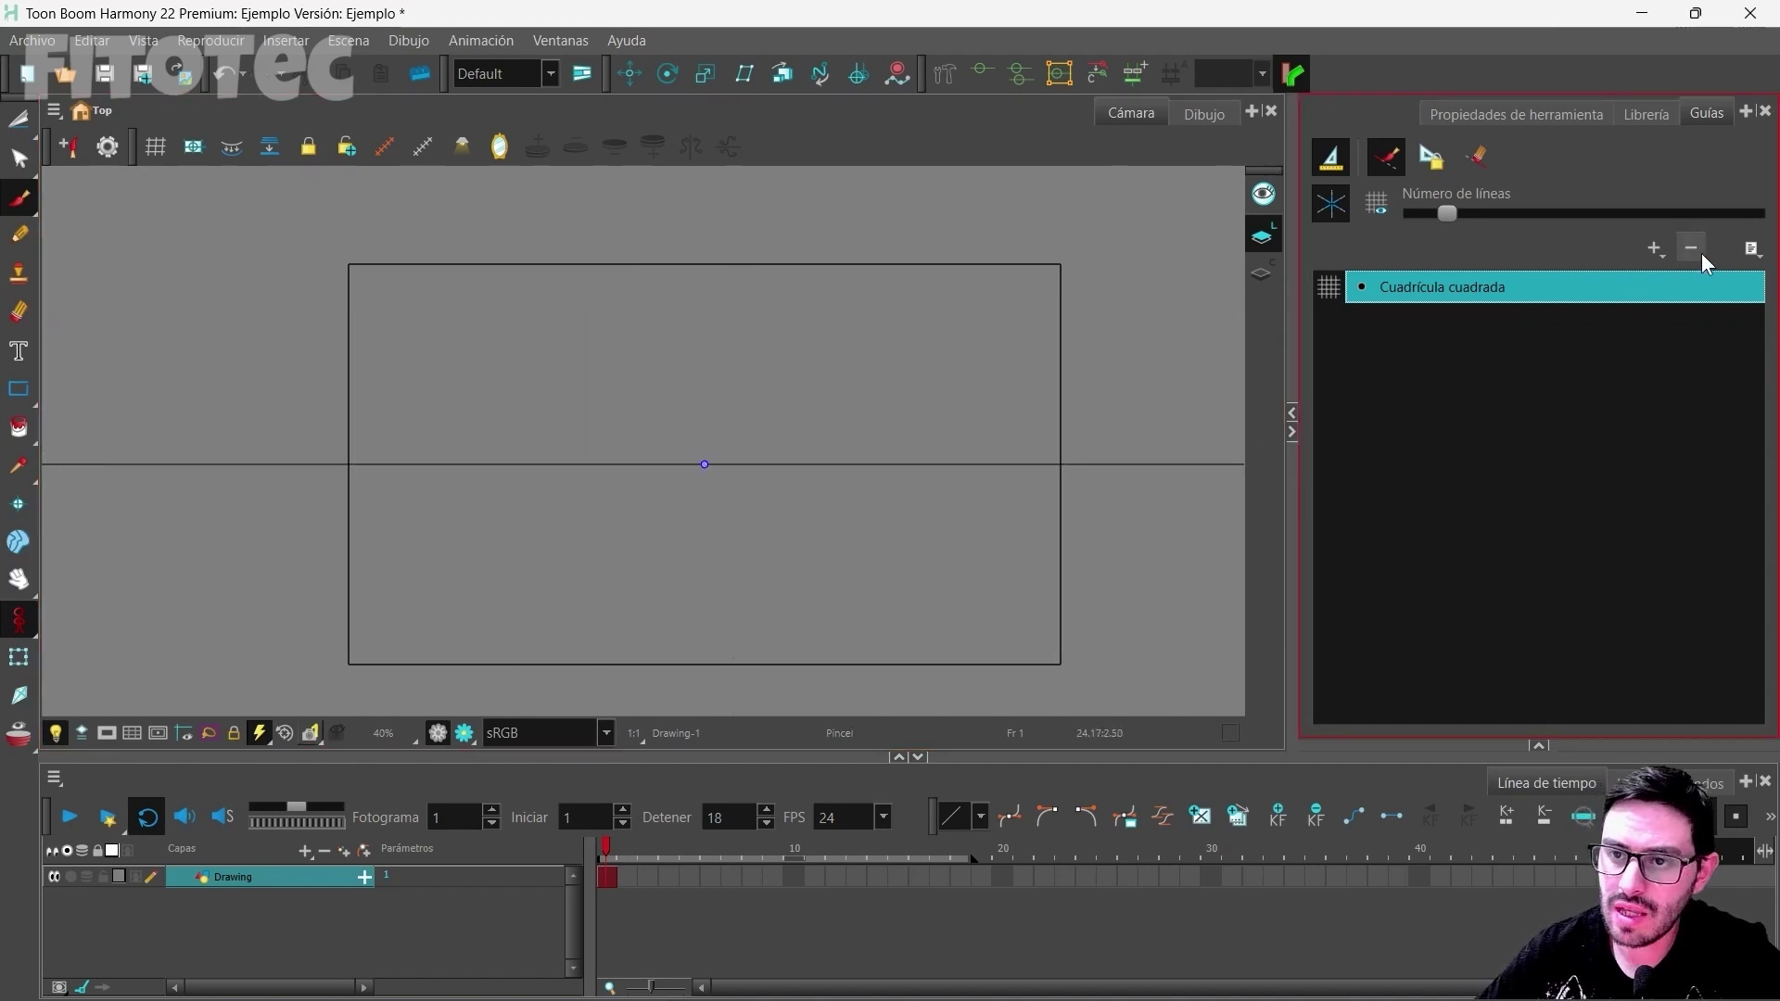
# Step: Create a Perspectiva isométrica guide and draw the left, lower and upper edges of a box's side face along its axes
pyautogui.click(1655, 250)
pyautogui.click(1515, 330)
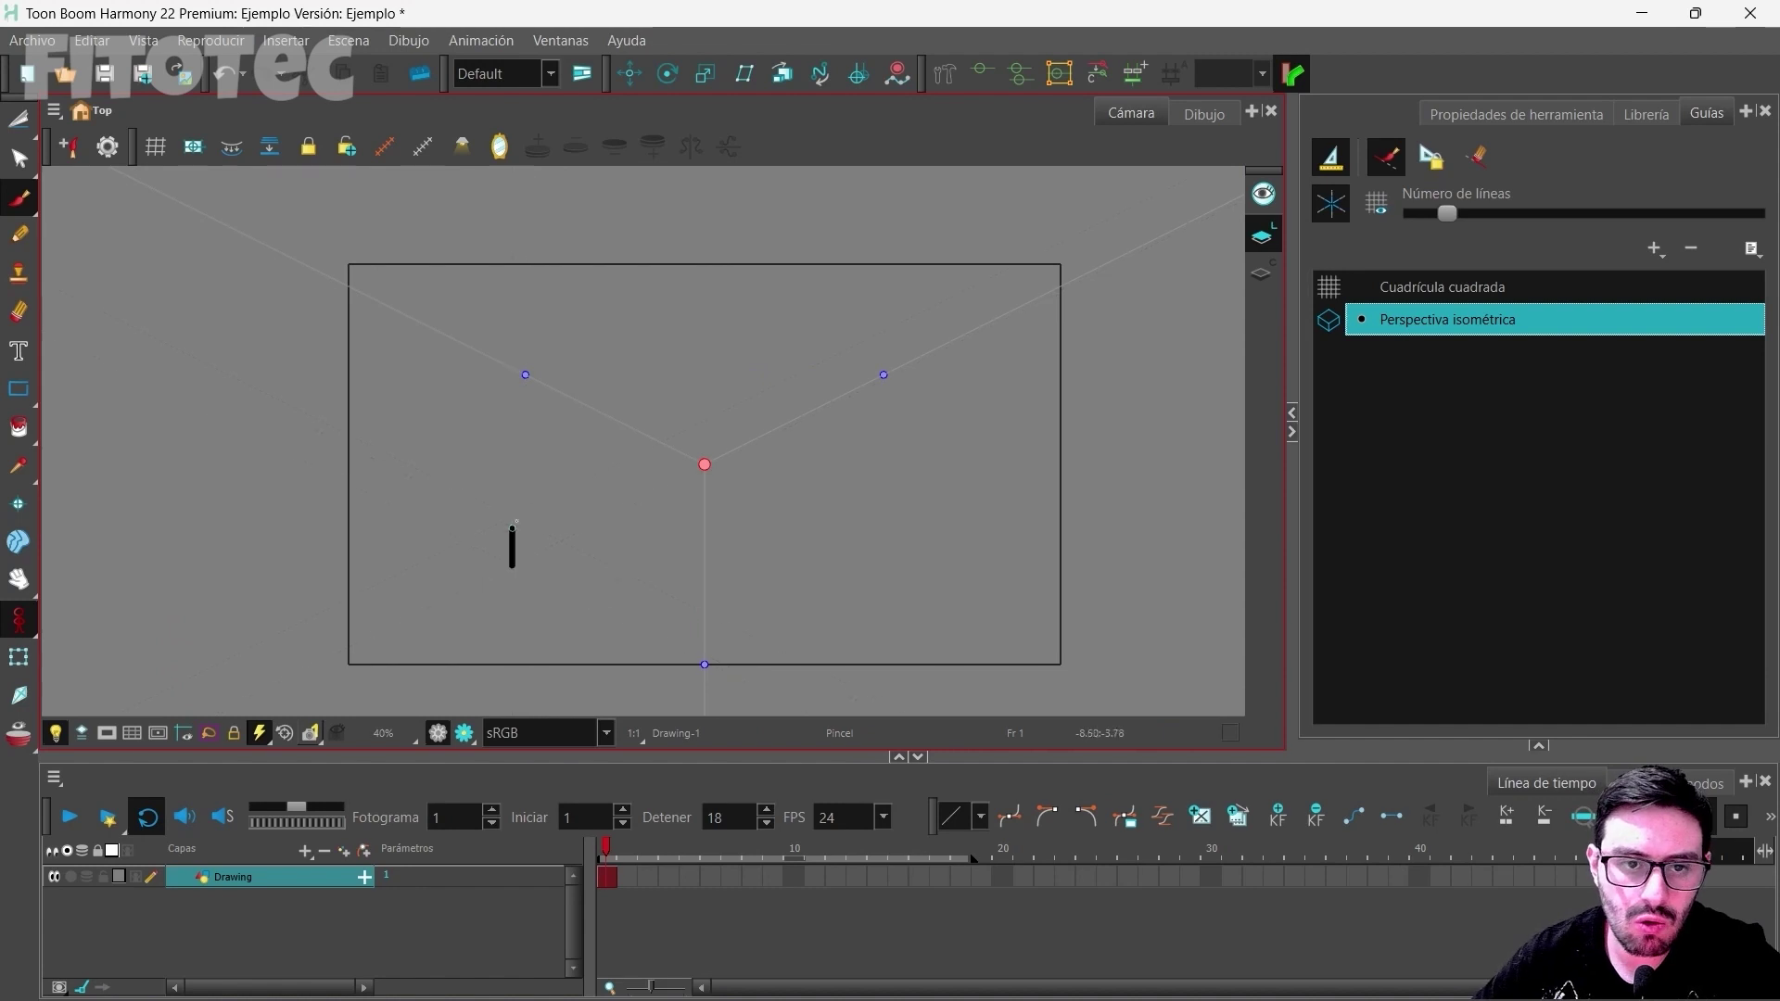
pyautogui.moveTo(515, 523); pyautogui.dragTo(534, 395)
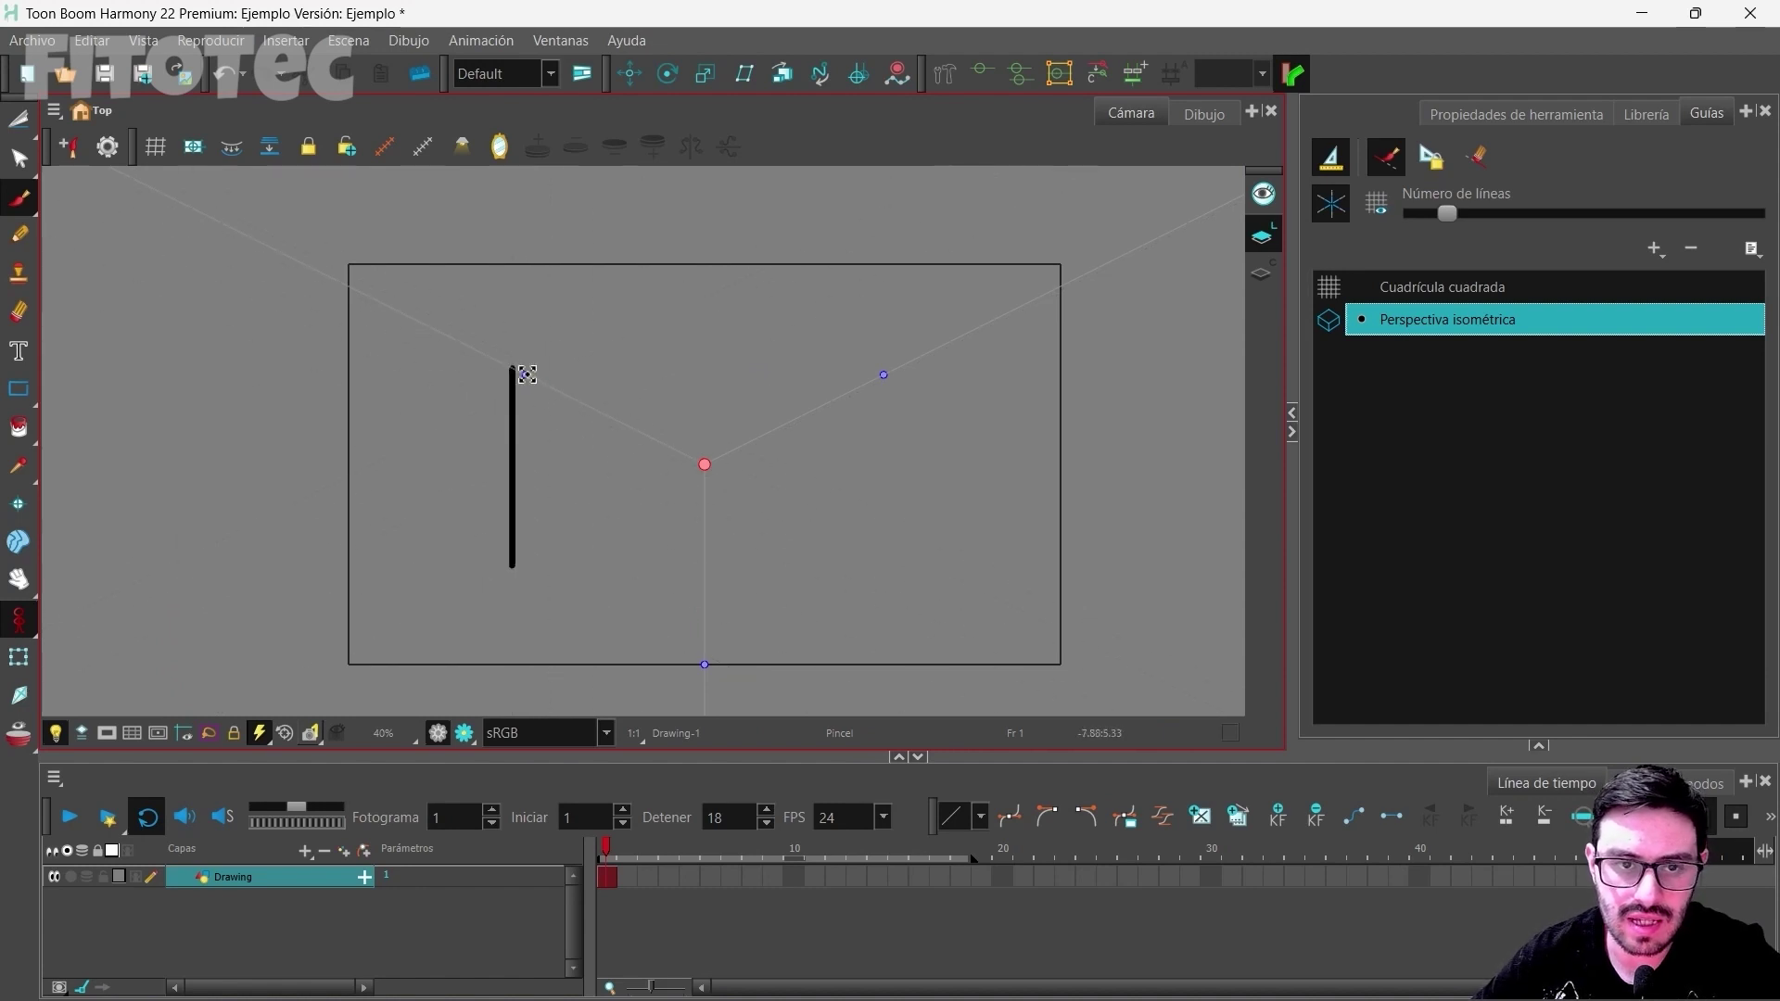
pyautogui.moveTo(519, 564); pyautogui.dragTo(707, 660)
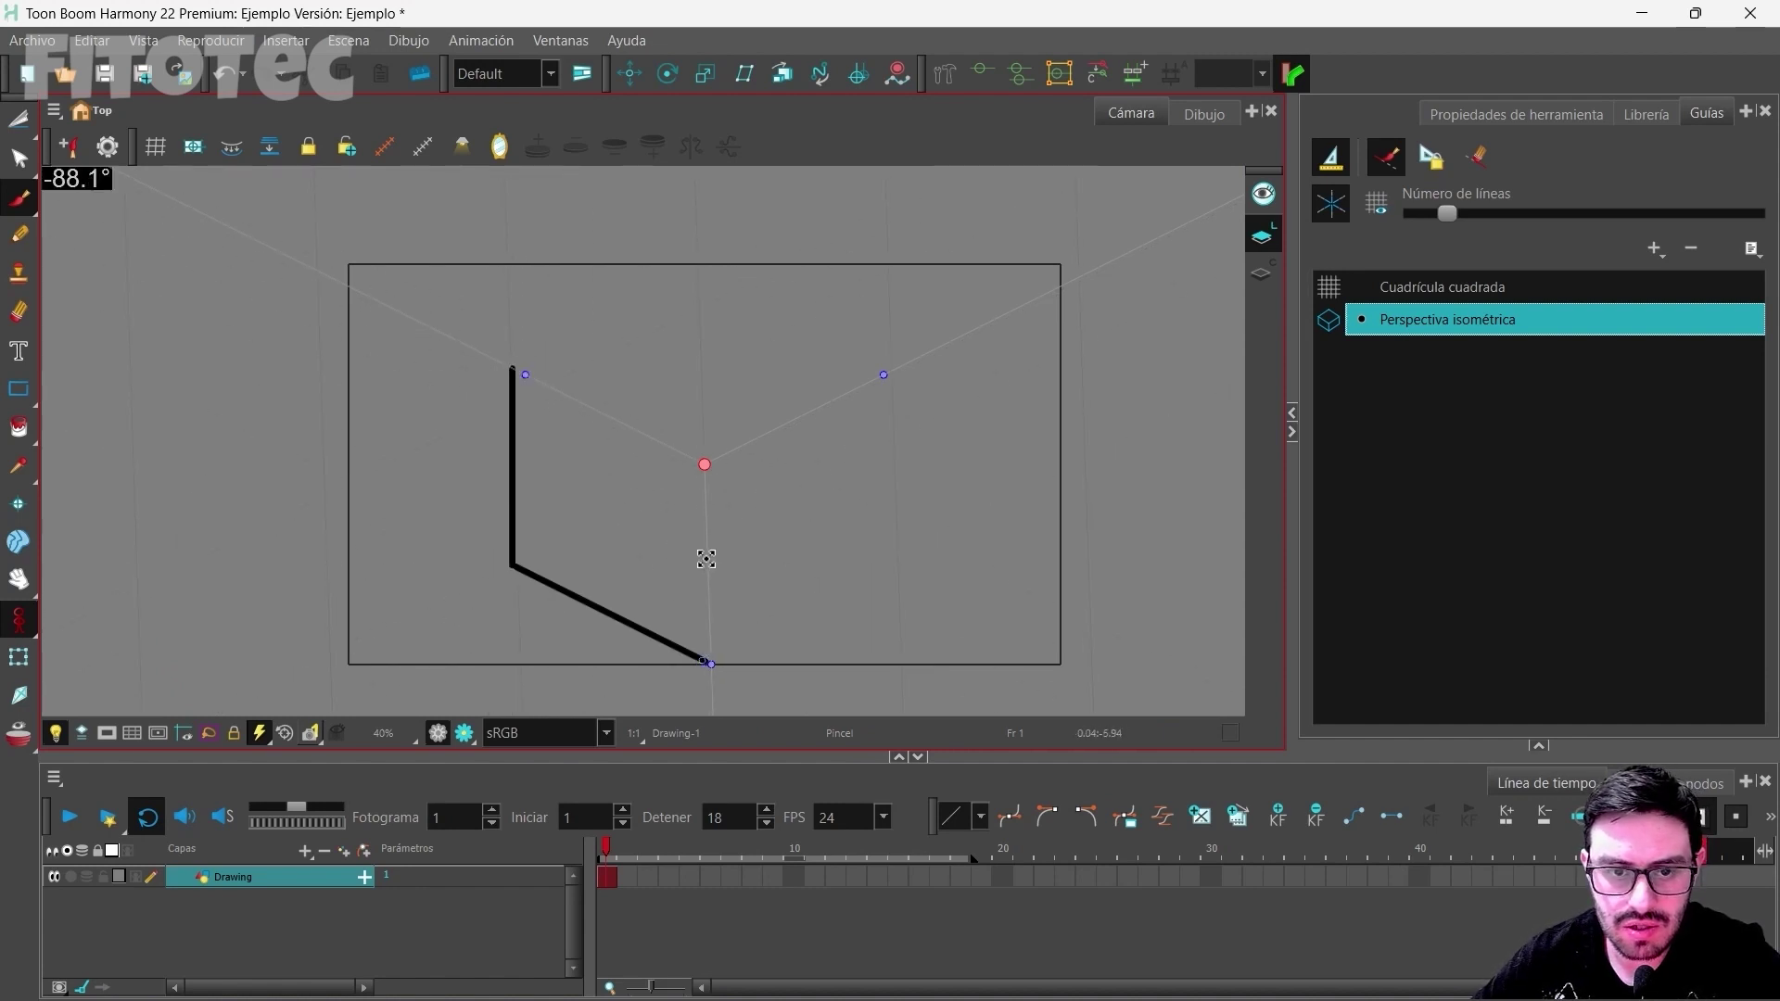
pyautogui.moveTo(705, 464)
pyautogui.mouseDown()
pyautogui.moveTo(761, 431)
pyautogui.moveTo(770, 388)
pyautogui.mouseUp()
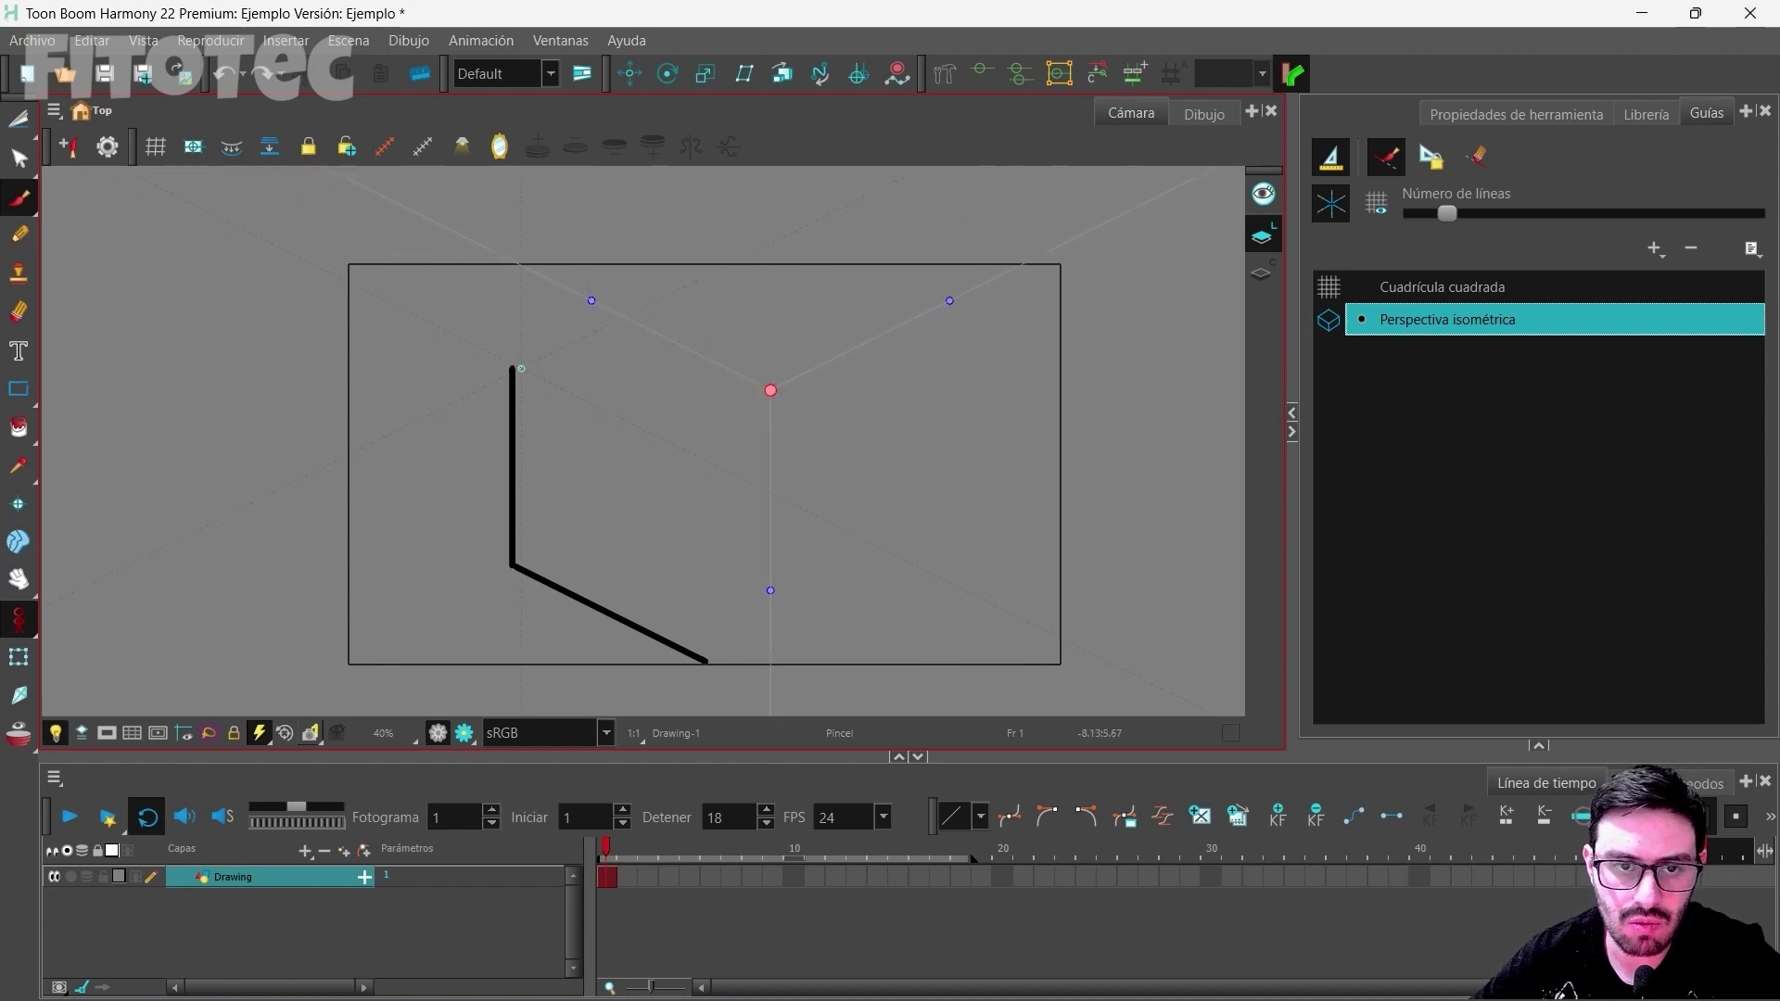
pyautogui.moveTo(517, 365); pyautogui.dragTo(740, 476)
# Step: Adjust the isometric guide's centre and axis angles, and draw the box's front vertical edge and two receding upper edges
pyautogui.moveTo(770, 390); pyautogui.dragTo(678, 383)
pyautogui.moveTo(861, 294)
pyautogui.mouseDown()
pyautogui.moveTo(885, 431)
pyautogui.moveTo(882, 373)
pyautogui.moveTo(468, 313)
pyautogui.moveTo(458, 337)
pyautogui.mouseUp()
pyautogui.moveTo(742, 474); pyautogui.dragTo(742, 642)
pyautogui.moveTo(742, 472); pyautogui.dragTo(935, 464)
pyautogui.moveTo(513, 363); pyautogui.dragTo(706, 353)
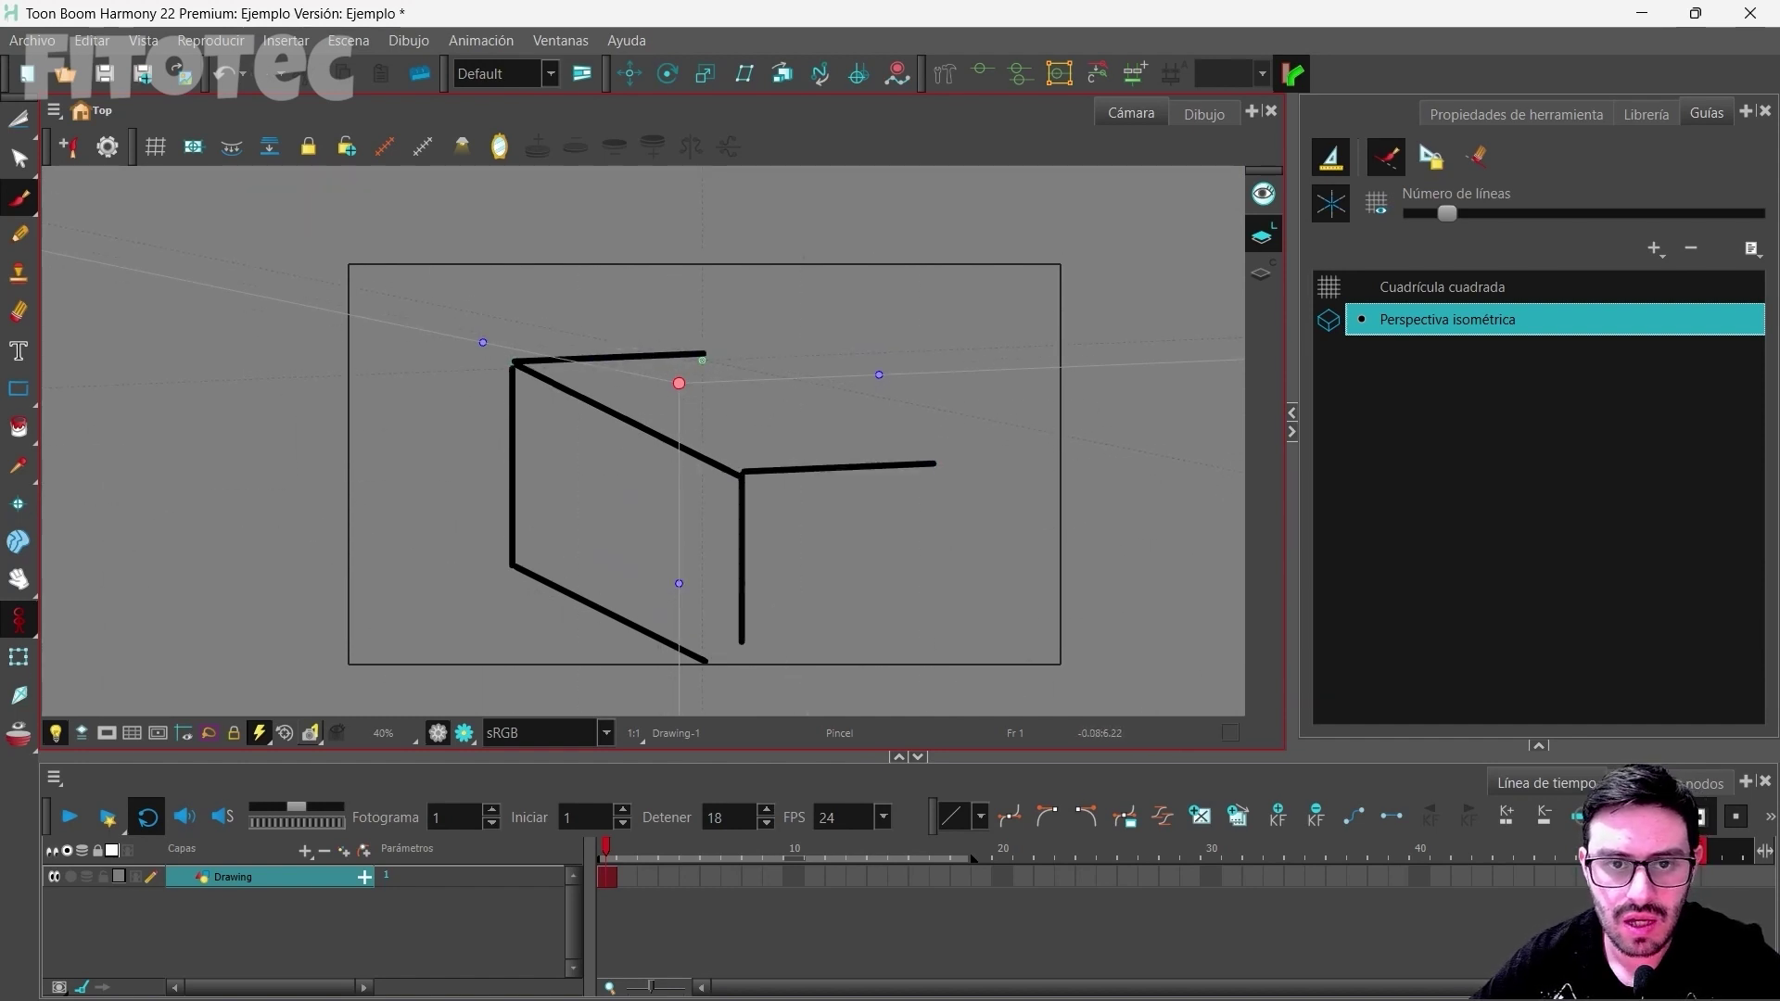
pyautogui.moveTo(879, 374); pyautogui.dragTo(856, 477)
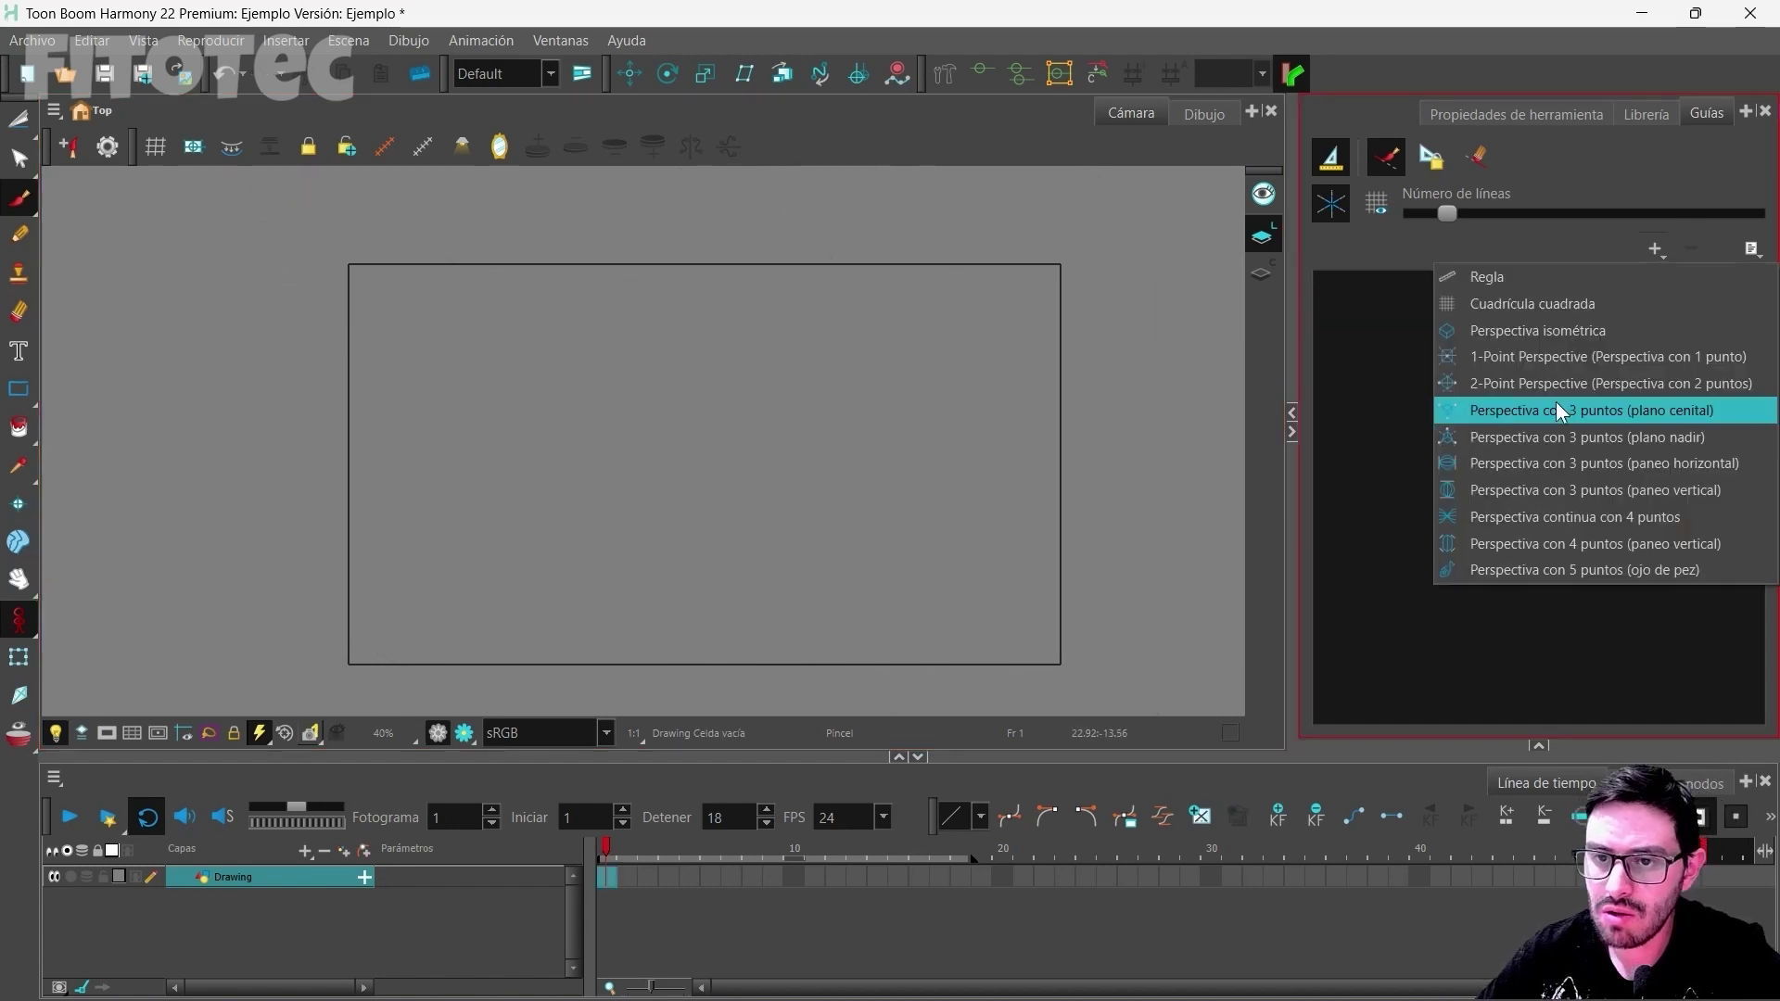
# Step: Create a 1-Point Perspective guide and draw two vertical strokes above the horizon with a horizontal stroke joining their upper ends
pyautogui.click(1521, 360)
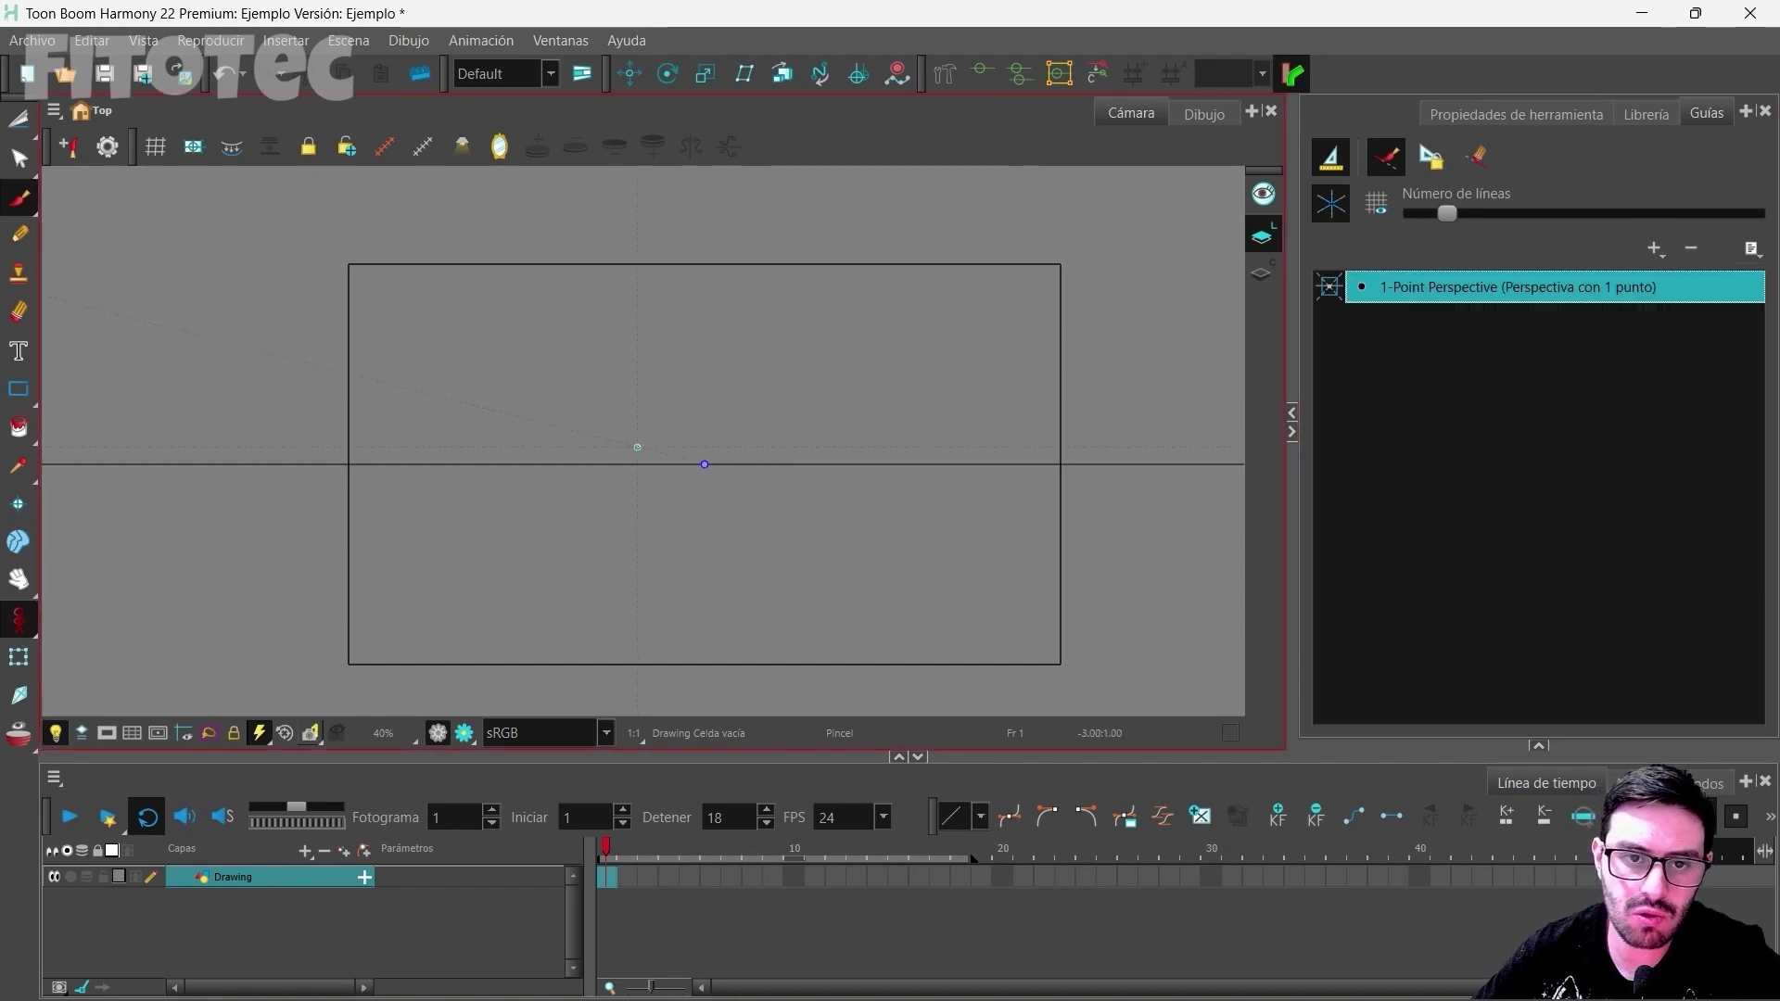
pyautogui.moveTo(637, 449); pyautogui.dragTo(637, 295)
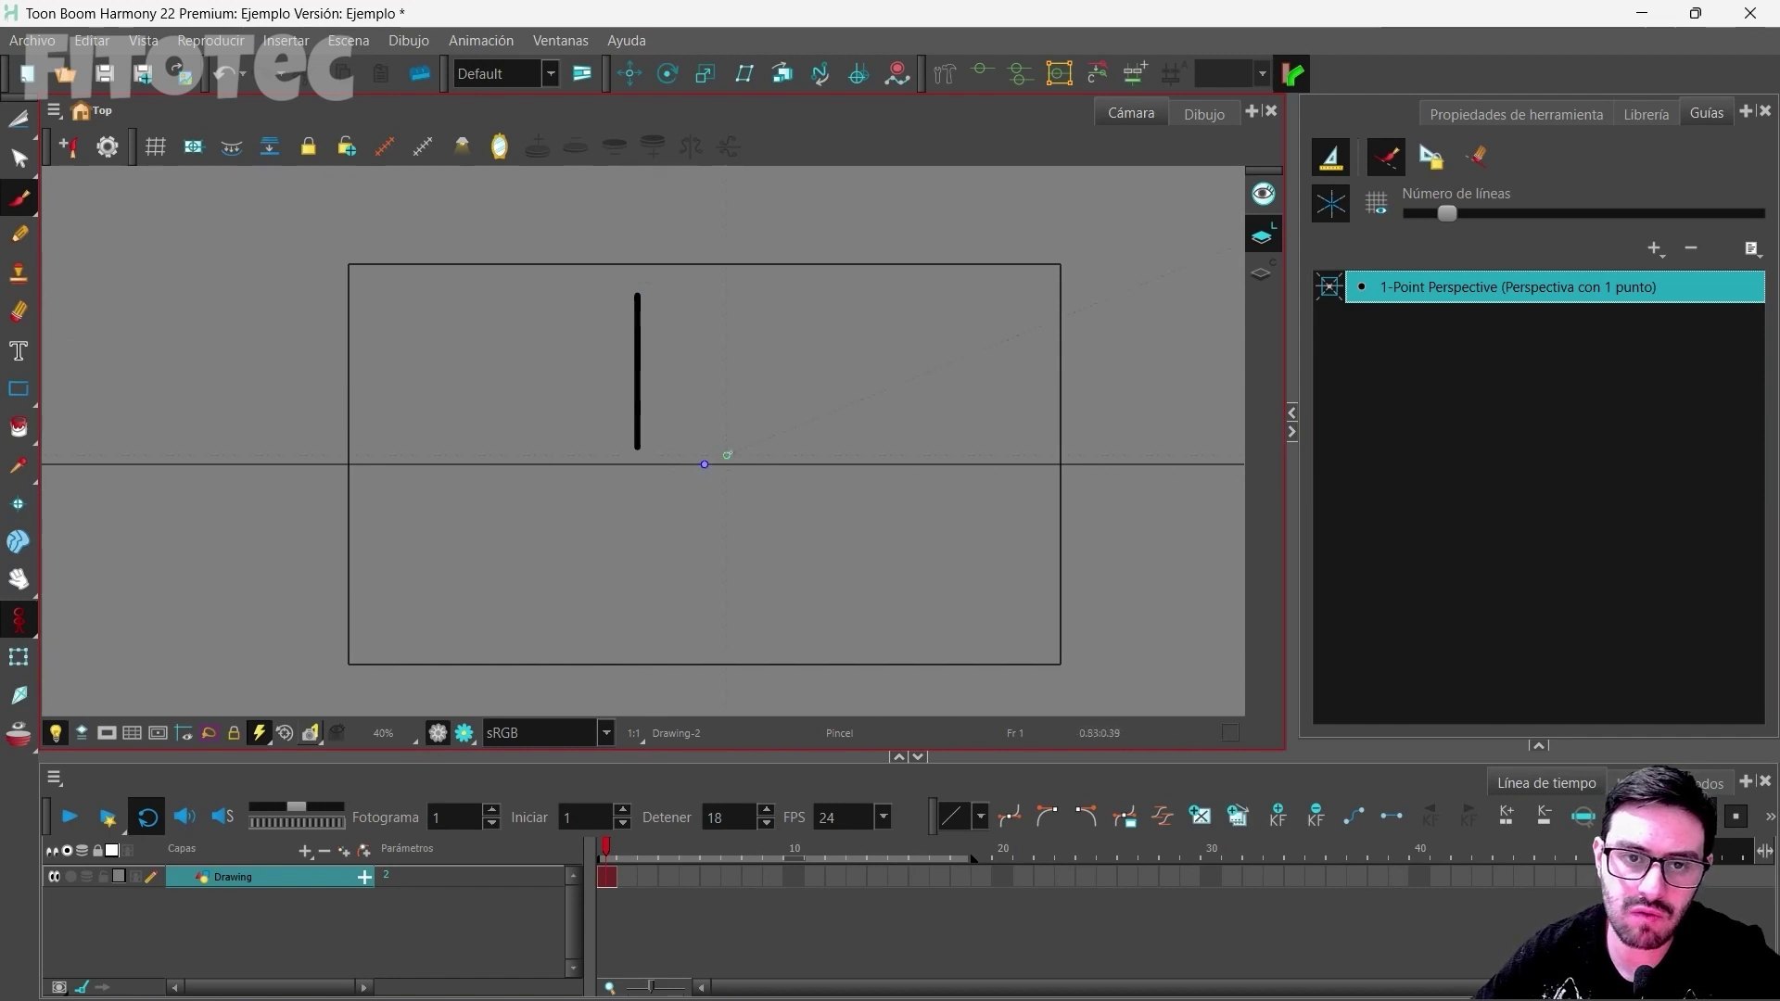
pyautogui.moveTo(843, 307); pyautogui.dragTo(846, 439)
pyautogui.moveTo(640, 288); pyautogui.dragTo(816, 287)
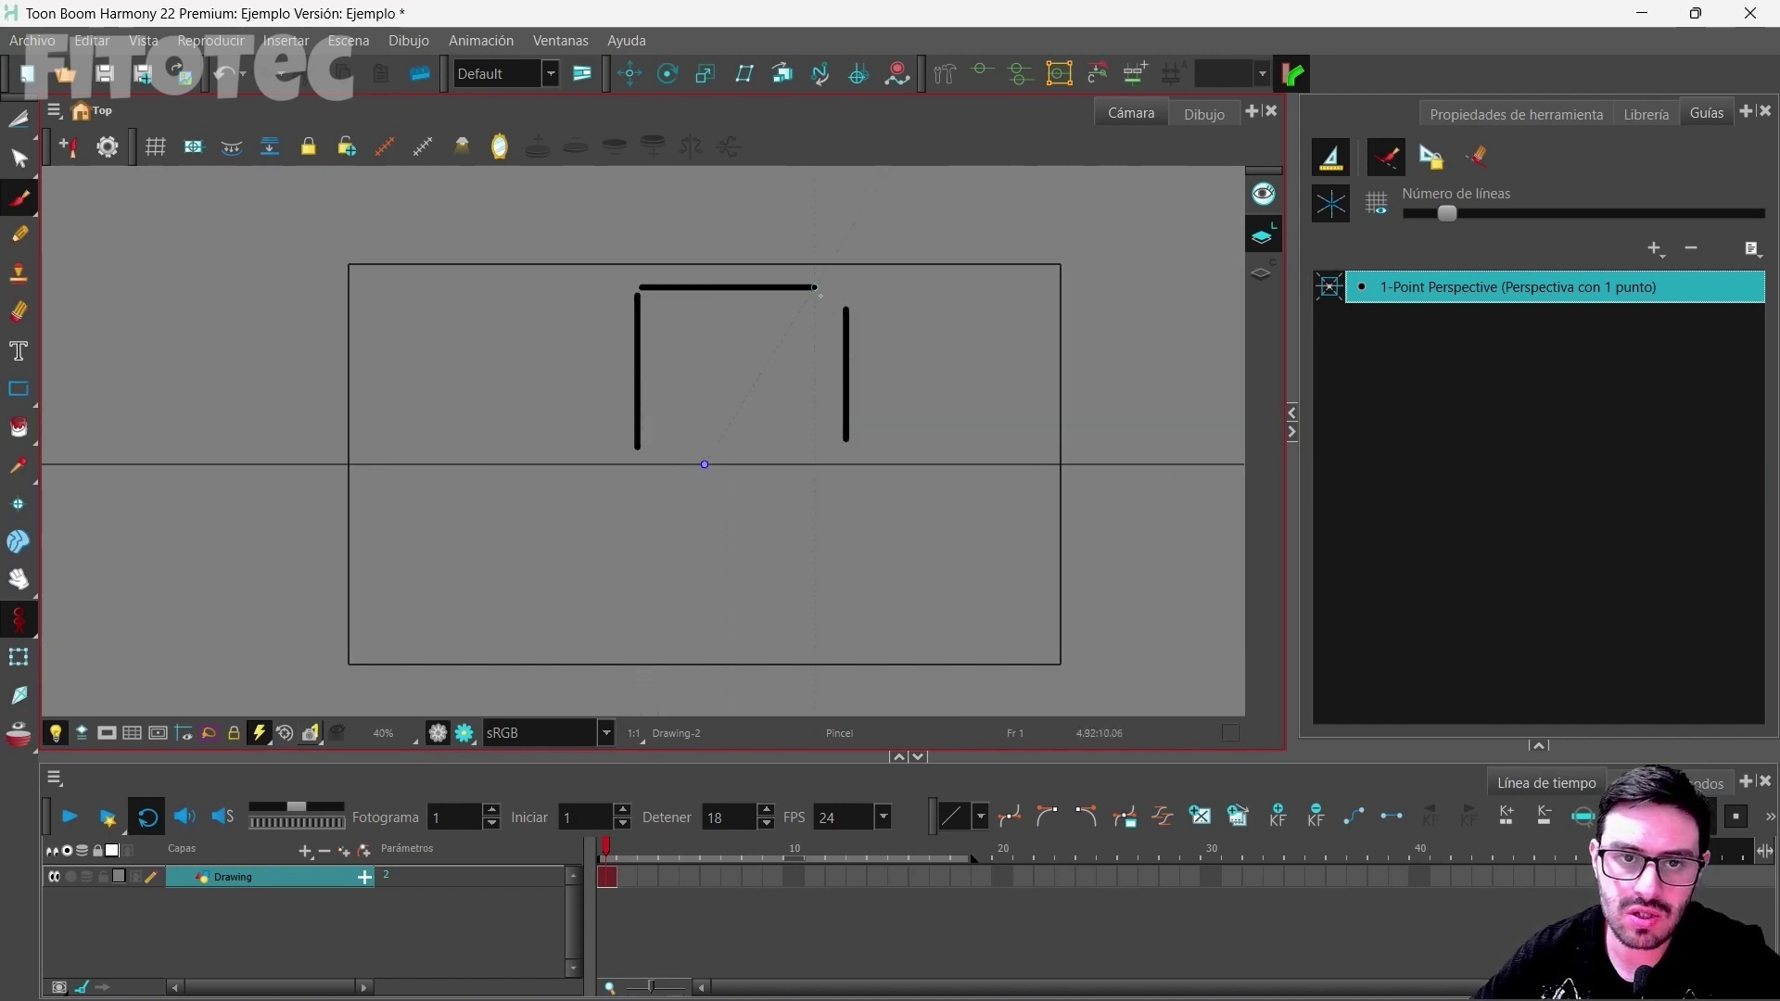
pyautogui.hotkey('ctrl', 'z')
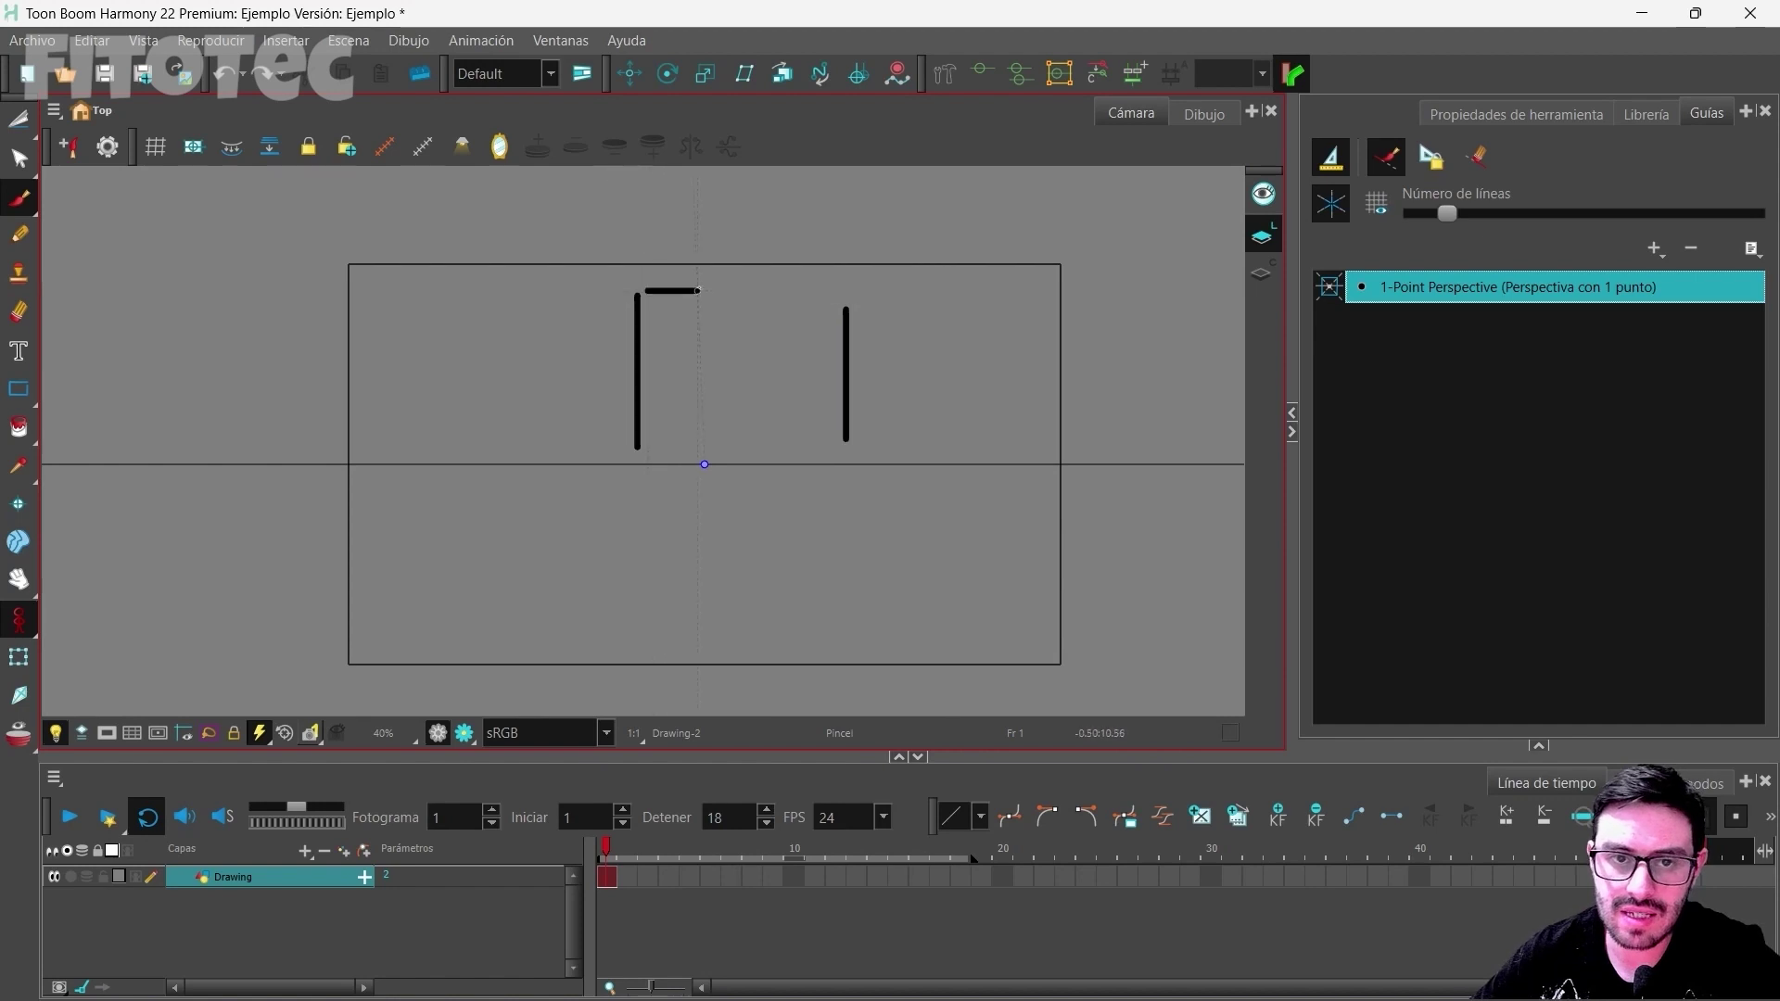
pyautogui.moveTo(698, 290); pyautogui.dragTo(840, 291)
# Step: Replace the one-point guide with a 2-Point Perspective guide and move its right vanishing point to the camera frame's right edge
pyautogui.click(1460, 280)
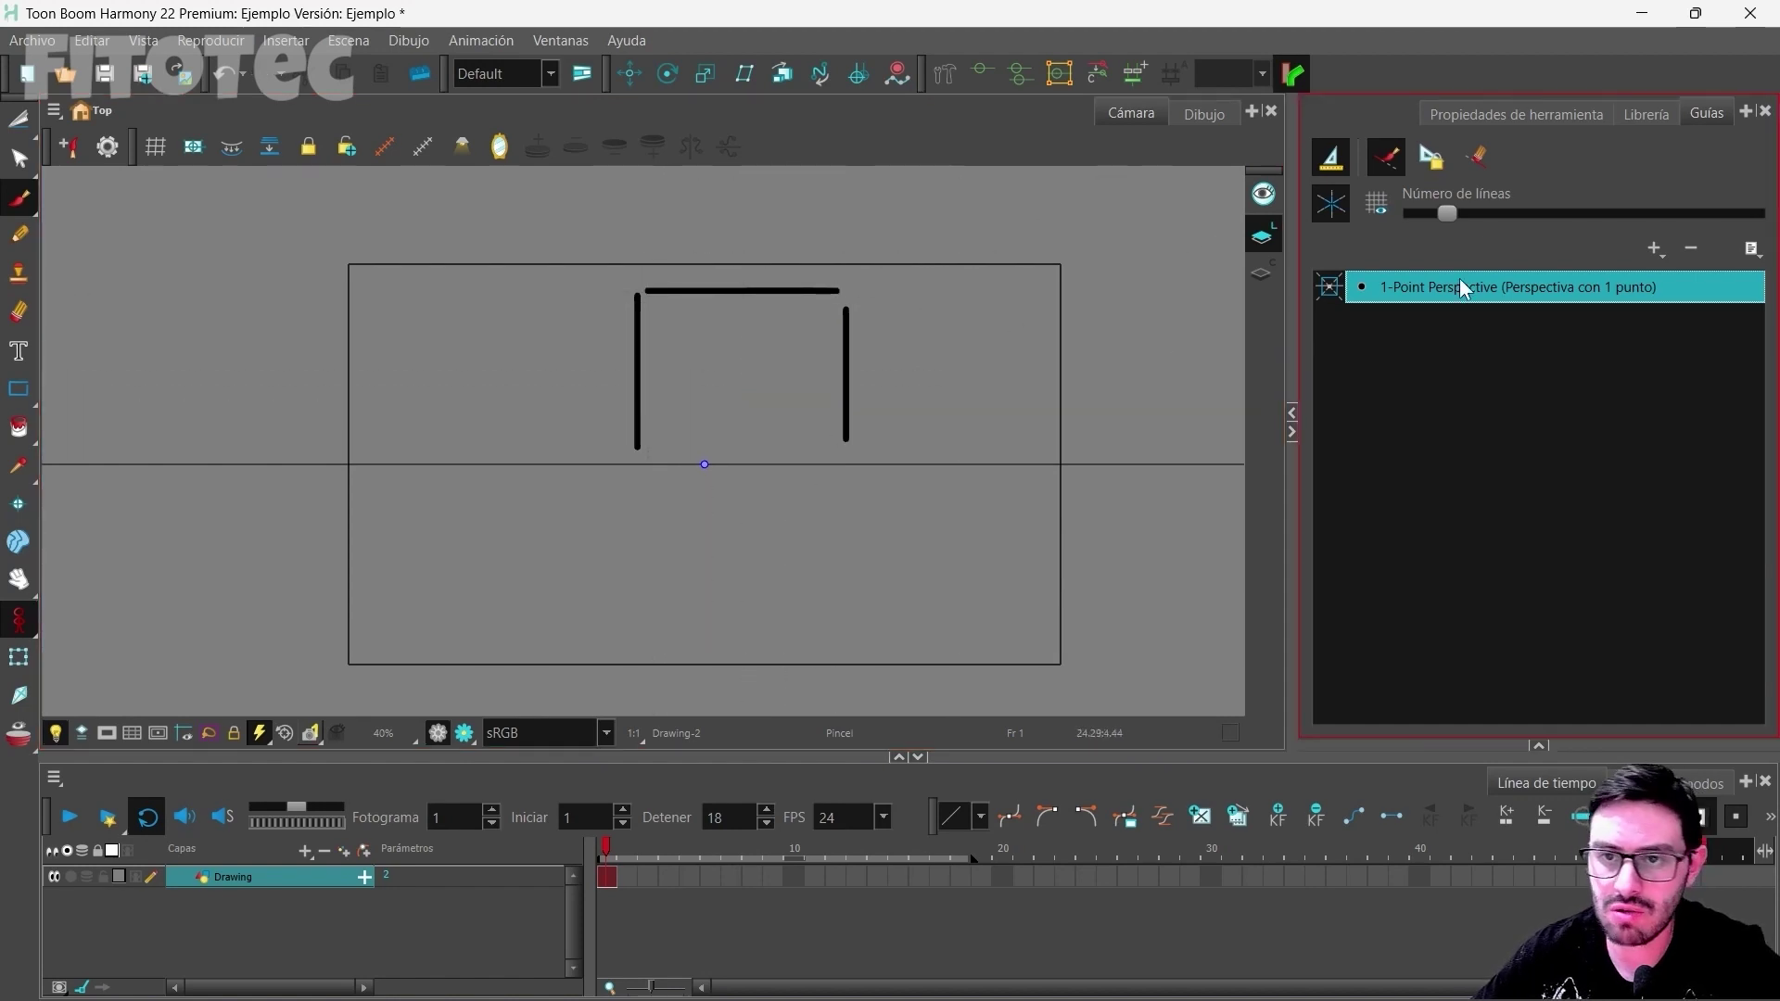
pyautogui.click(1690, 248)
pyautogui.click(1655, 248)
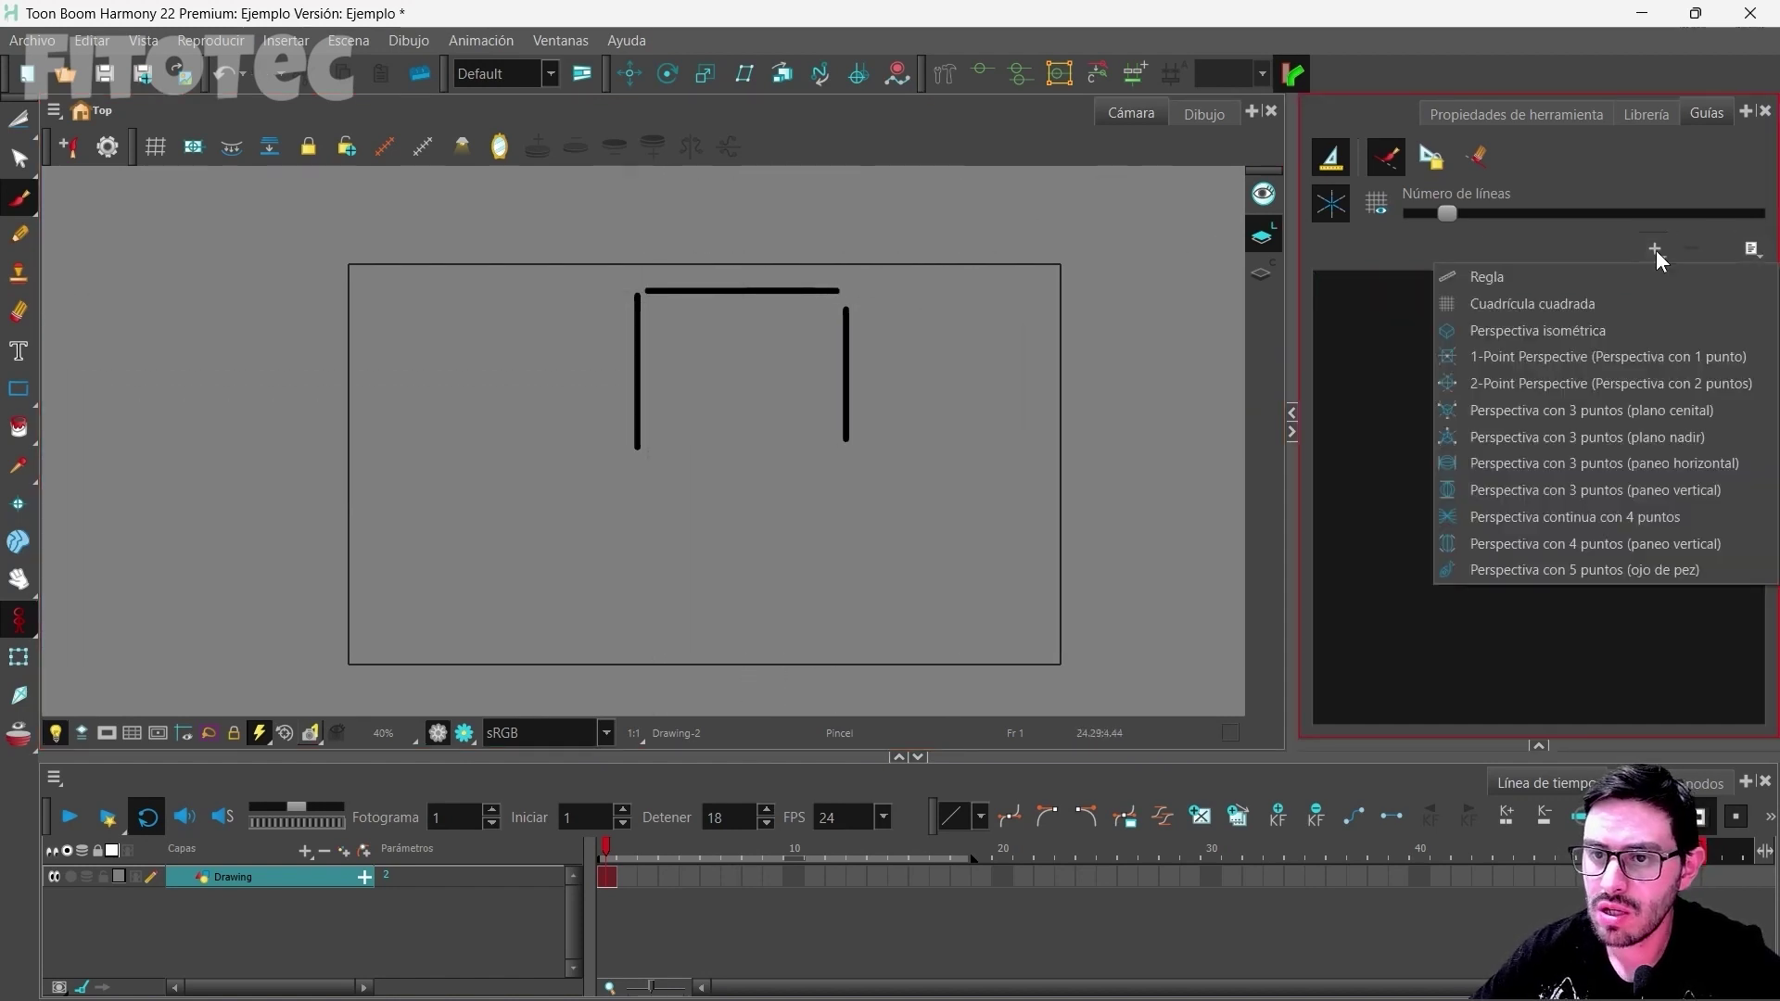
pyautogui.click(1567, 387)
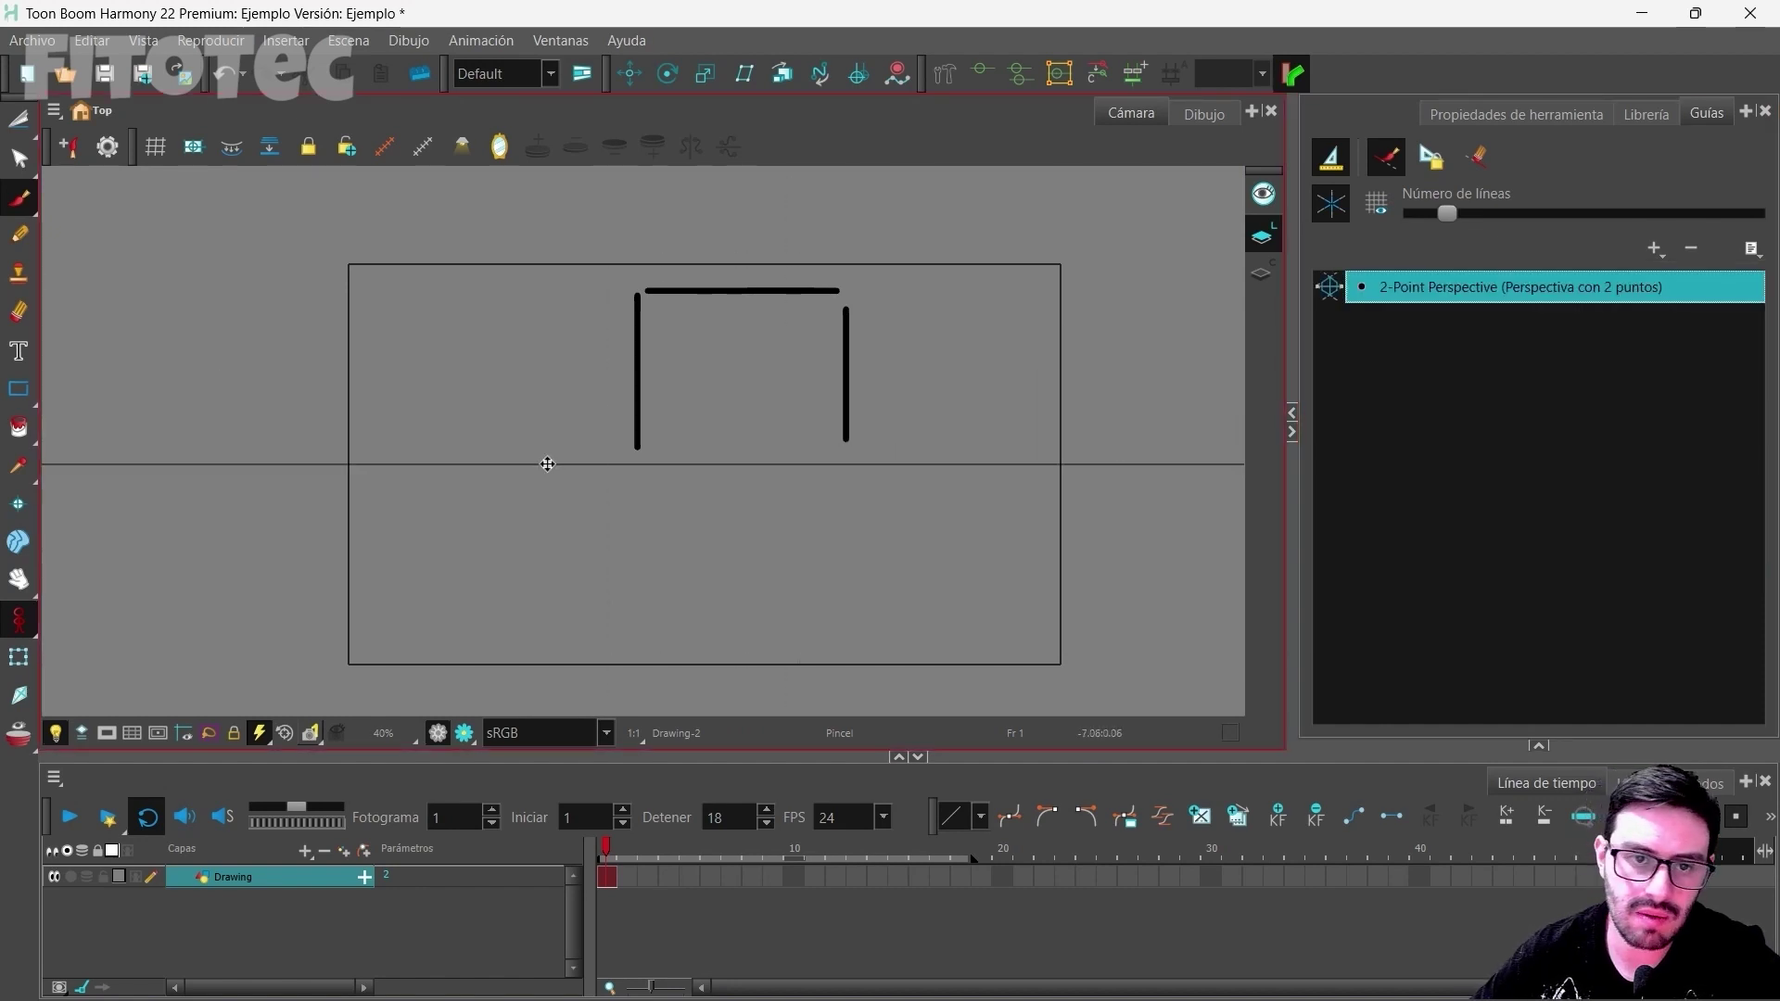
pyautogui.scroll(-4, 649, 468)
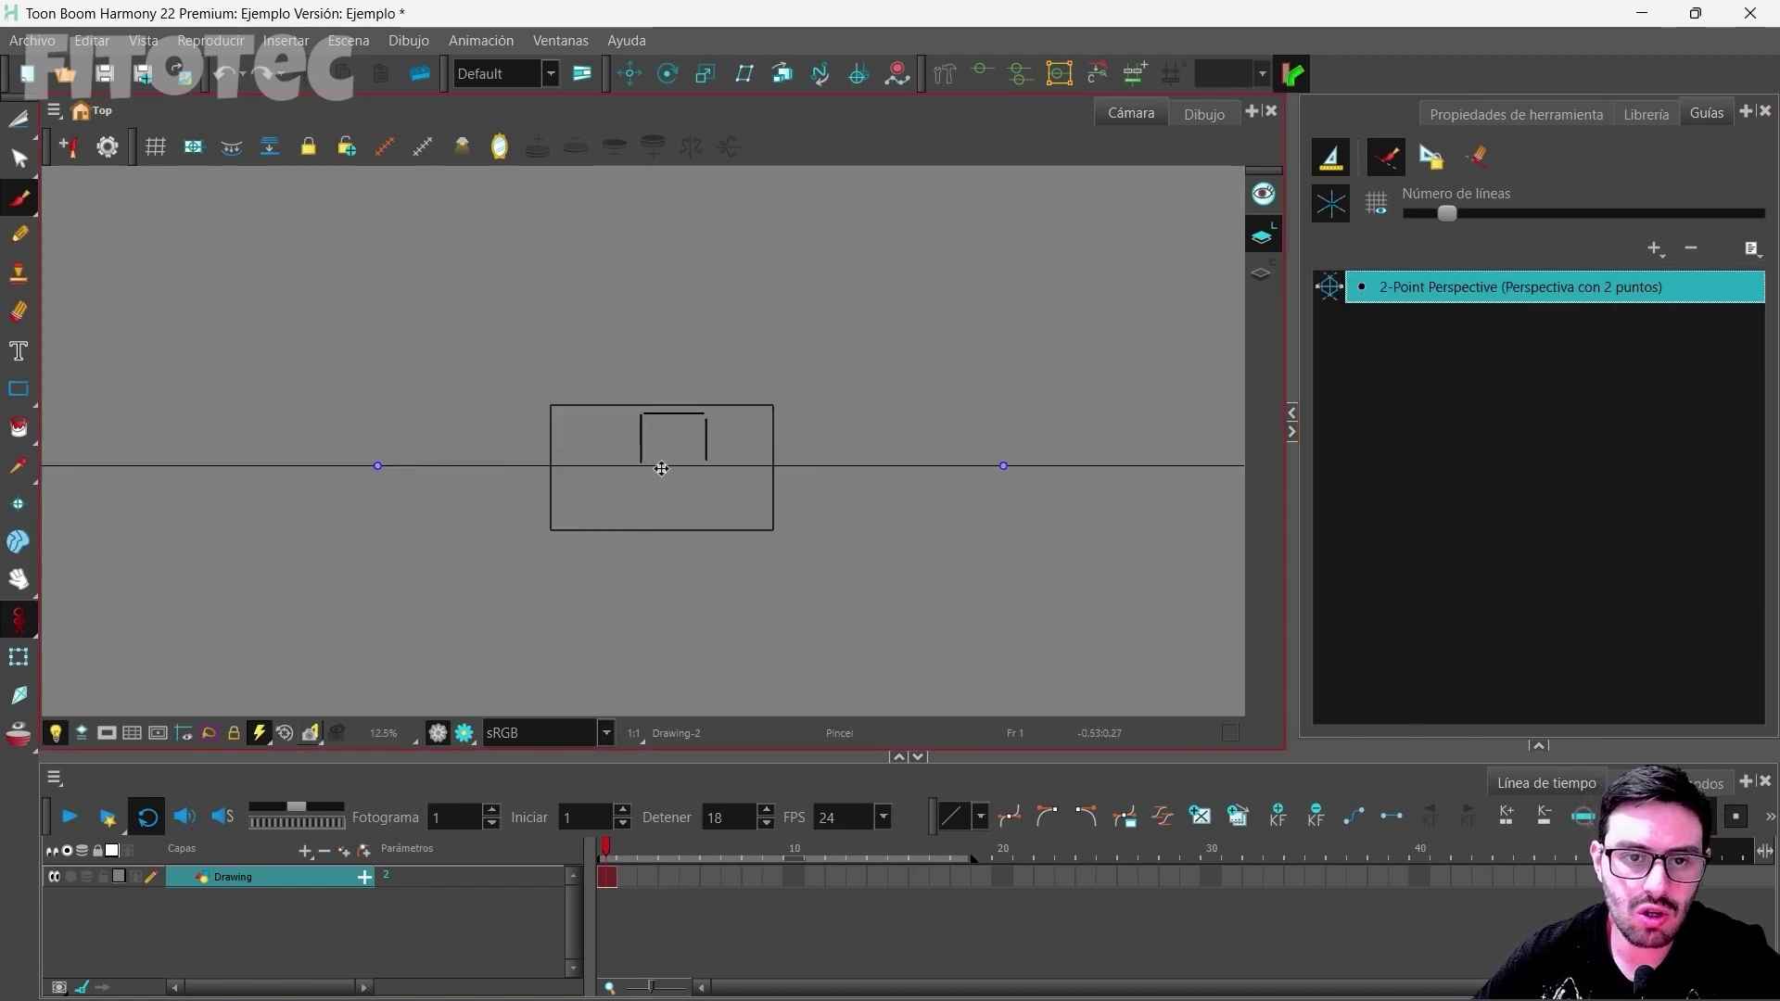
pyautogui.moveTo(661, 468); pyautogui.dragTo(647, 476)
pyautogui.moveTo(989, 472); pyautogui.dragTo(753, 472)
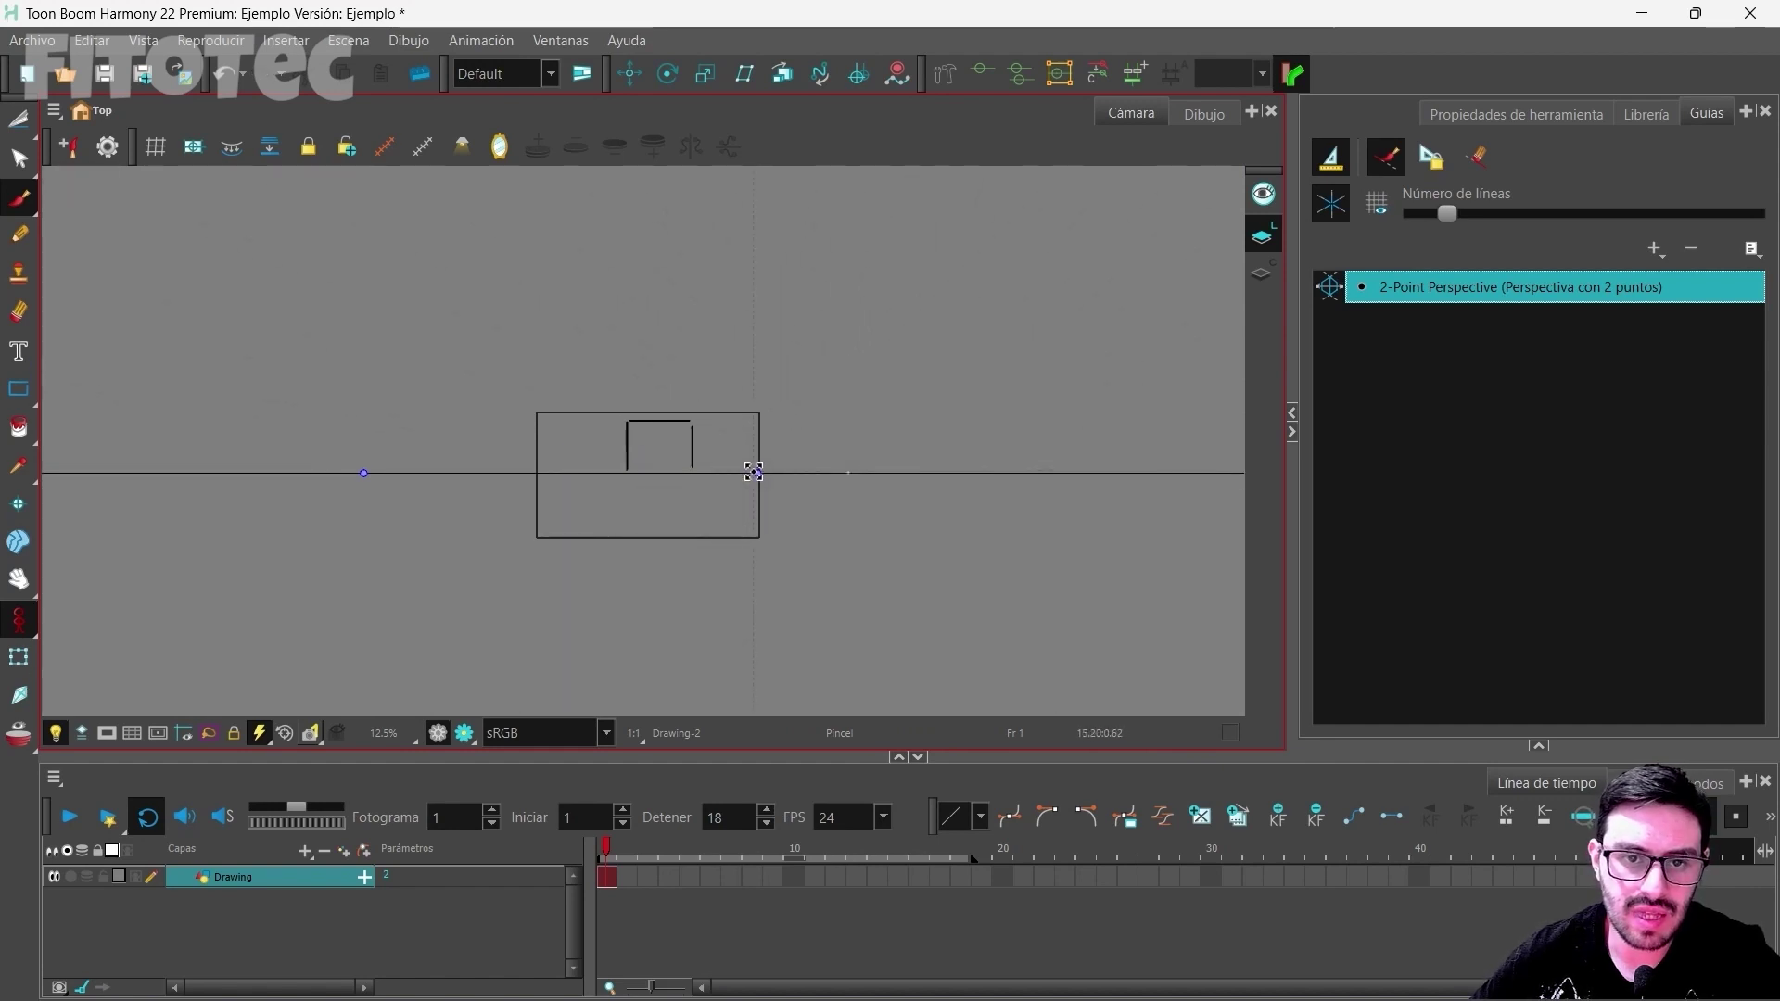
# Step: Draw a four-sided panel with vertical sides and converging upper and lower edges along the two-point perspective guide
pyautogui.moveTo(658, 504)
pyautogui.mouseDown()
pyautogui.moveTo(719, 499)
pyautogui.moveTo(722, 428)
pyautogui.mouseUp()
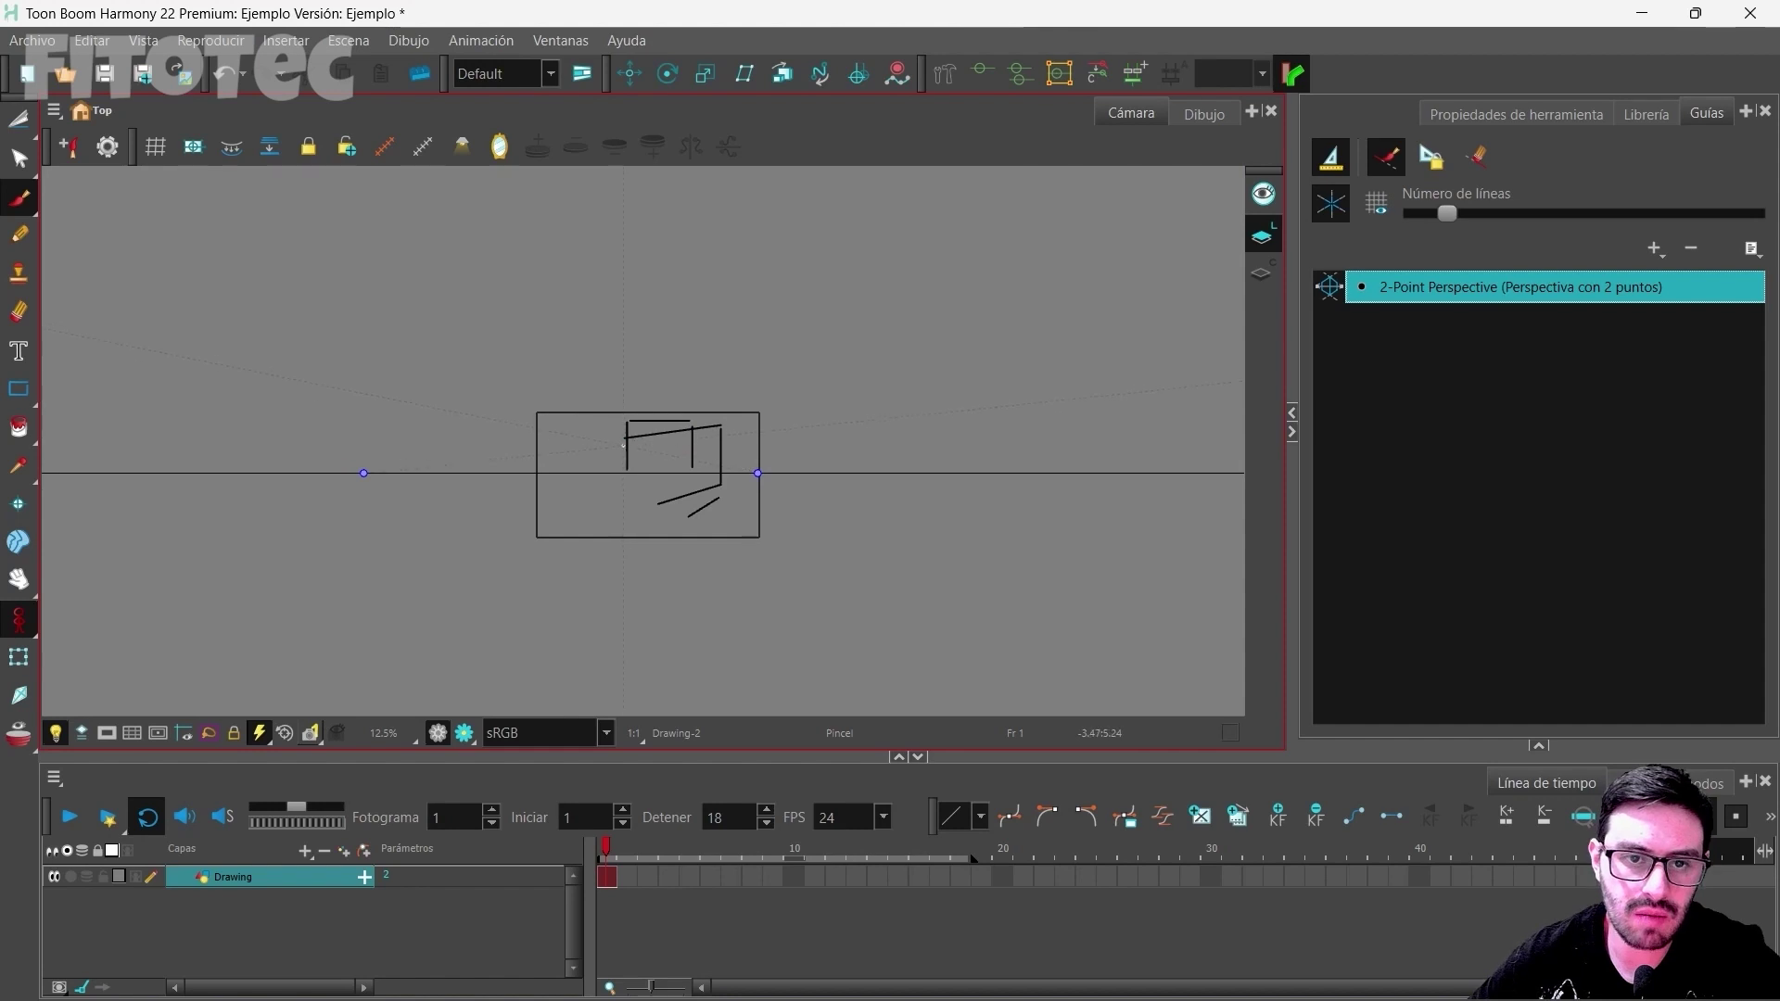
pyautogui.moveTo(628, 466); pyautogui.dragTo(626, 502)
pyautogui.scroll(4, 686, 478)
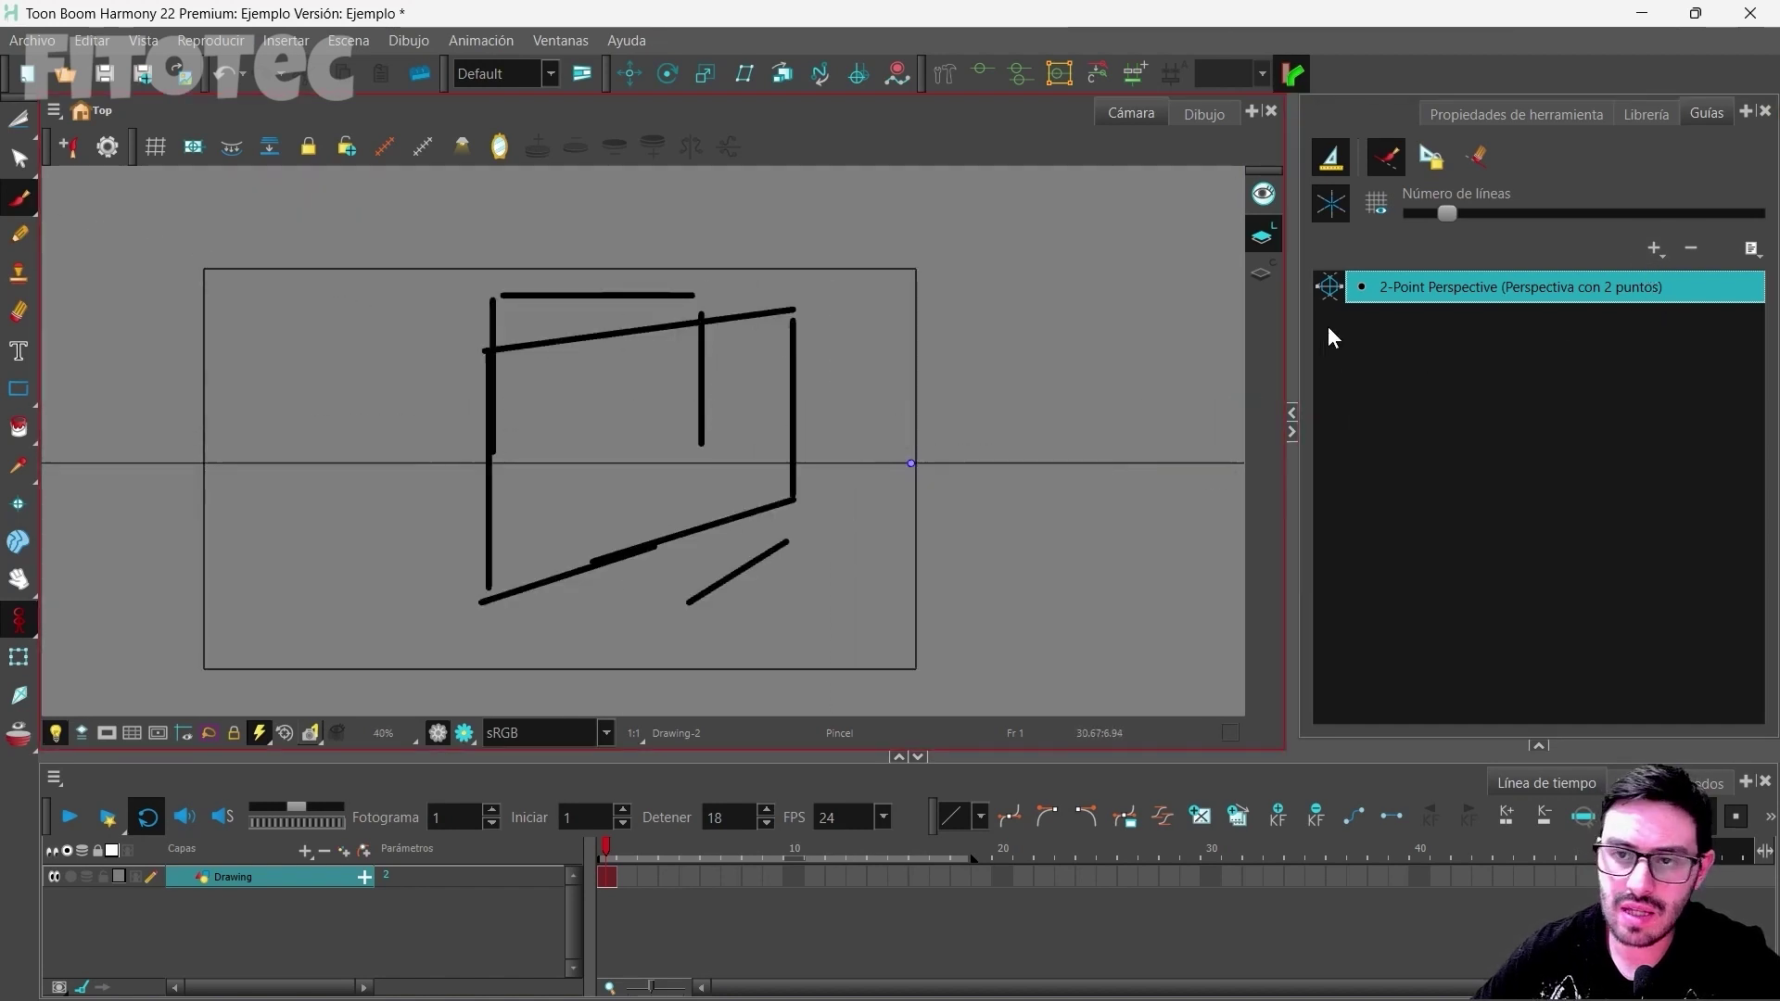
# Step: Add a Perspectiva con 3 puntos (paneo horizontal) guide and look over its perspective lines around the camera frame
pyautogui.click(1657, 249)
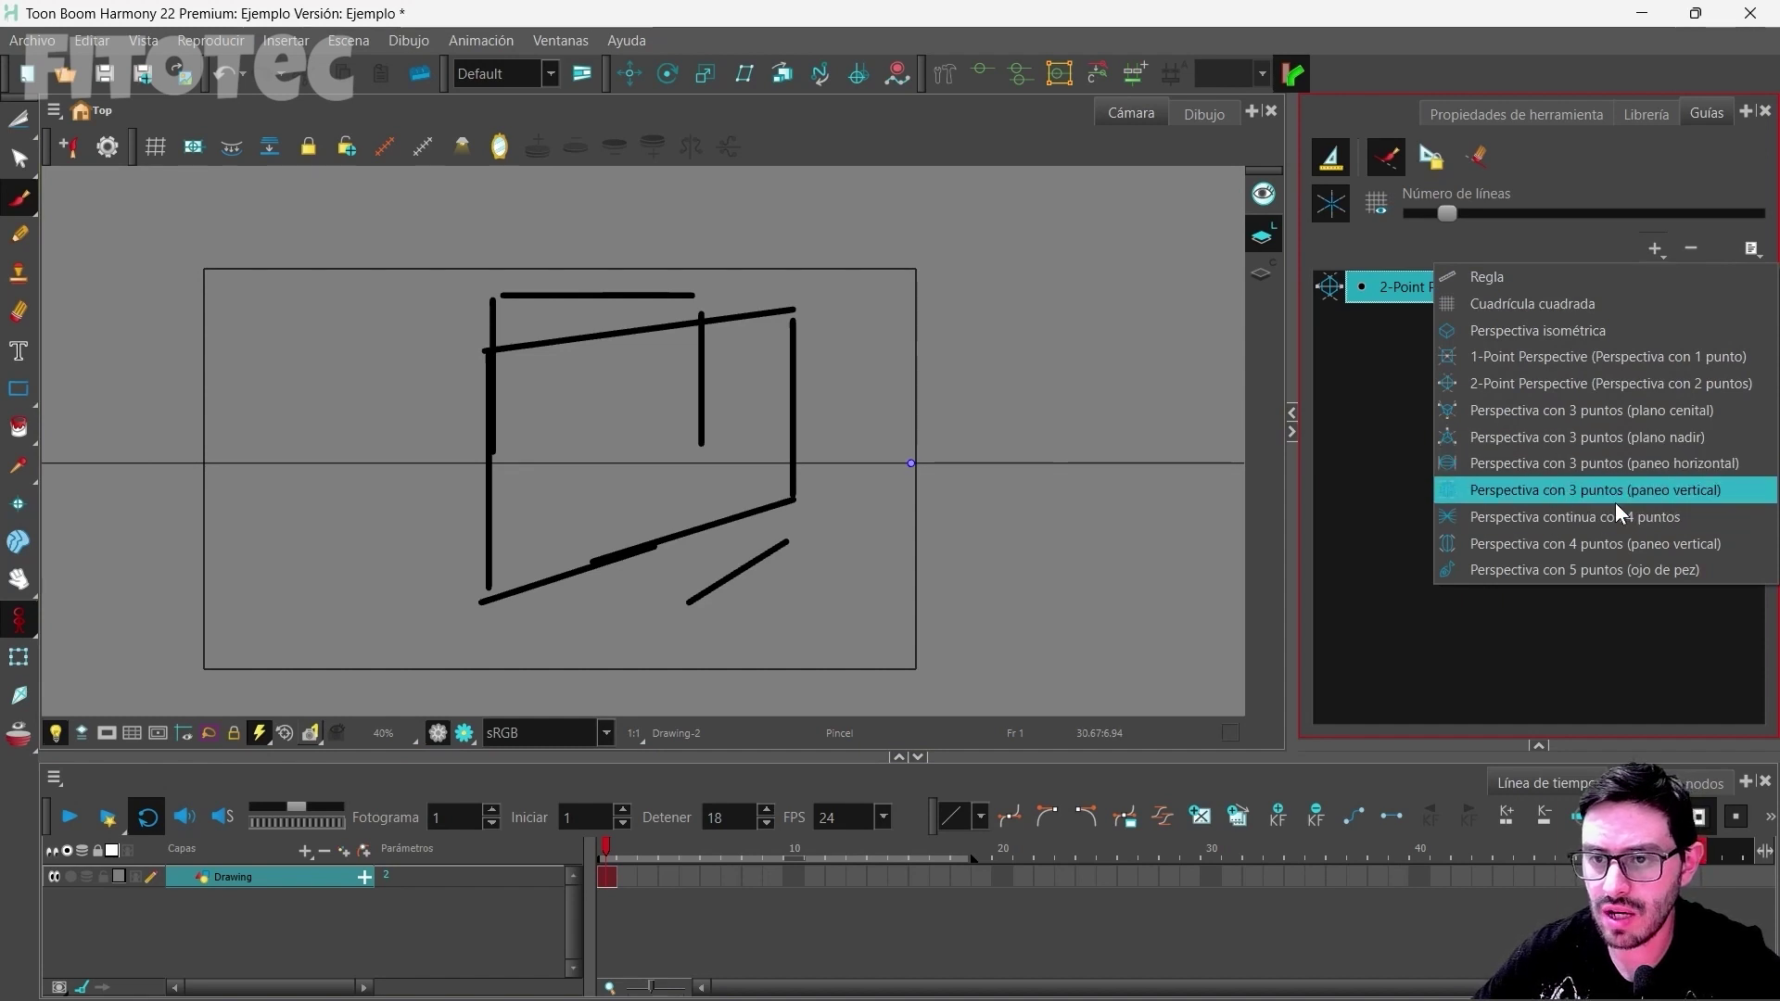
pyautogui.click(1673, 464)
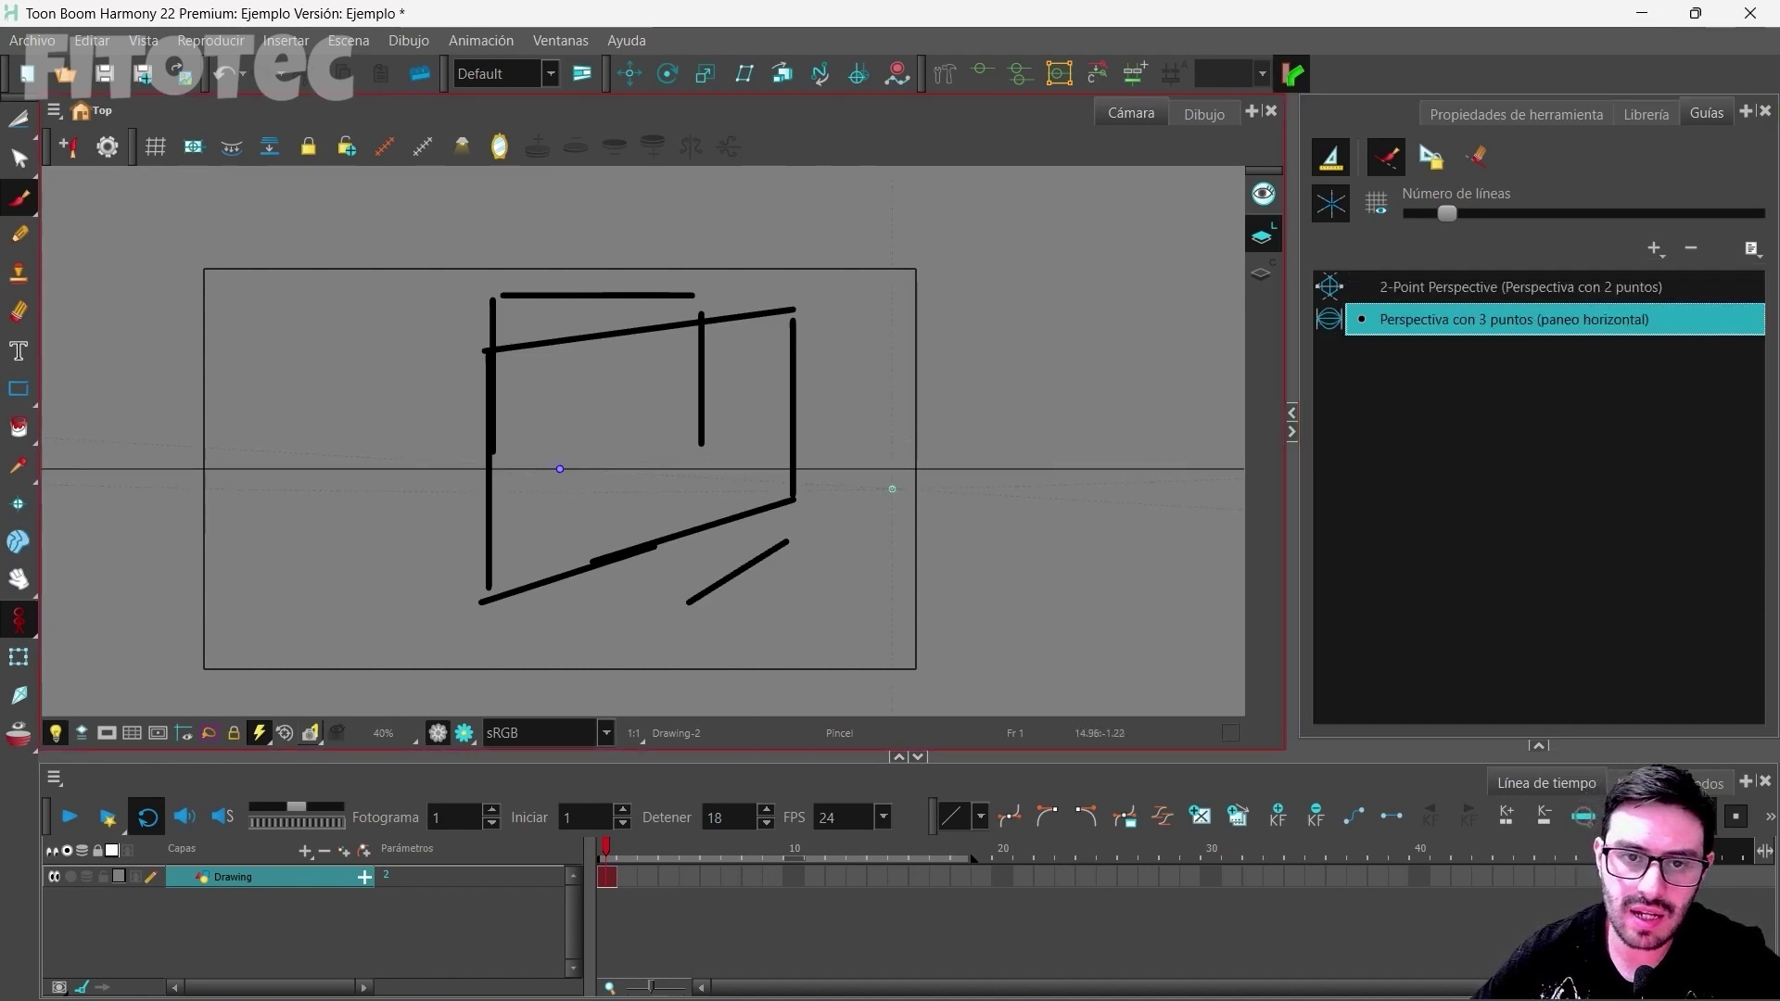
pyautogui.scroll(-2, 891, 487)
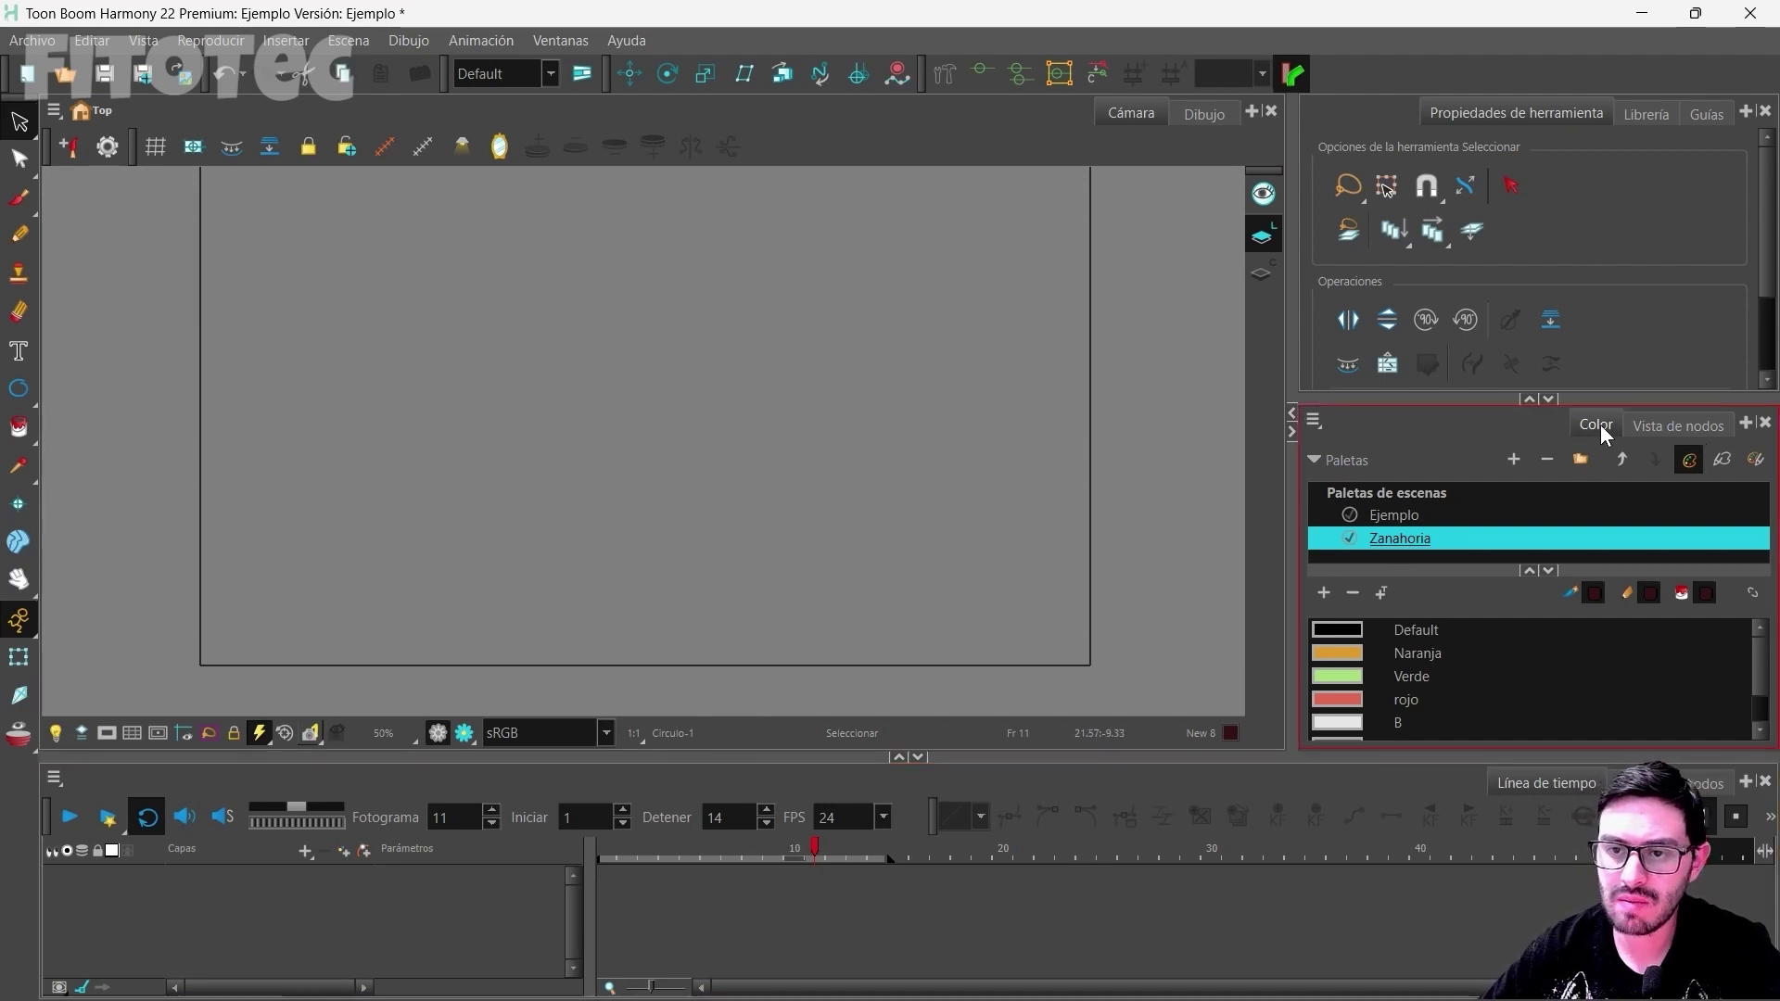
# Step: Show the Vista de nodos, enlarge its area upward and move the Composite node to just above the Write node
pyautogui.click(1747, 424)
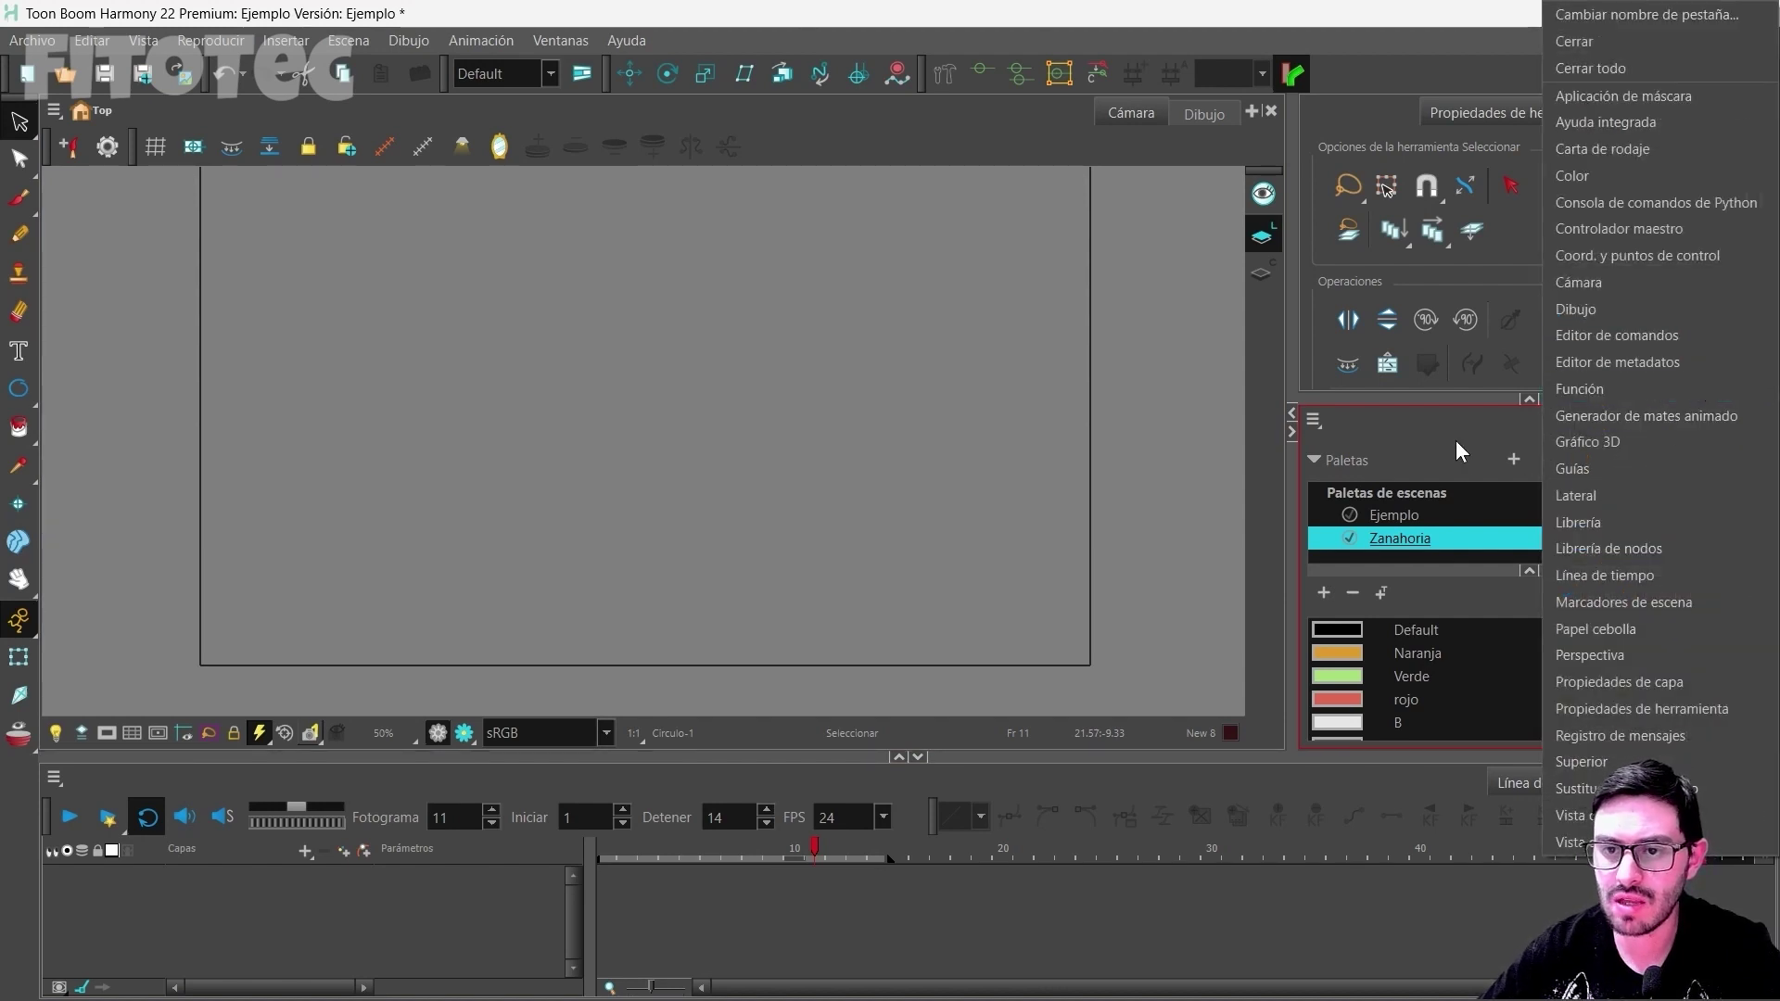
pyautogui.click(1456, 441)
pyautogui.click(1689, 432)
pyautogui.click(1528, 400)
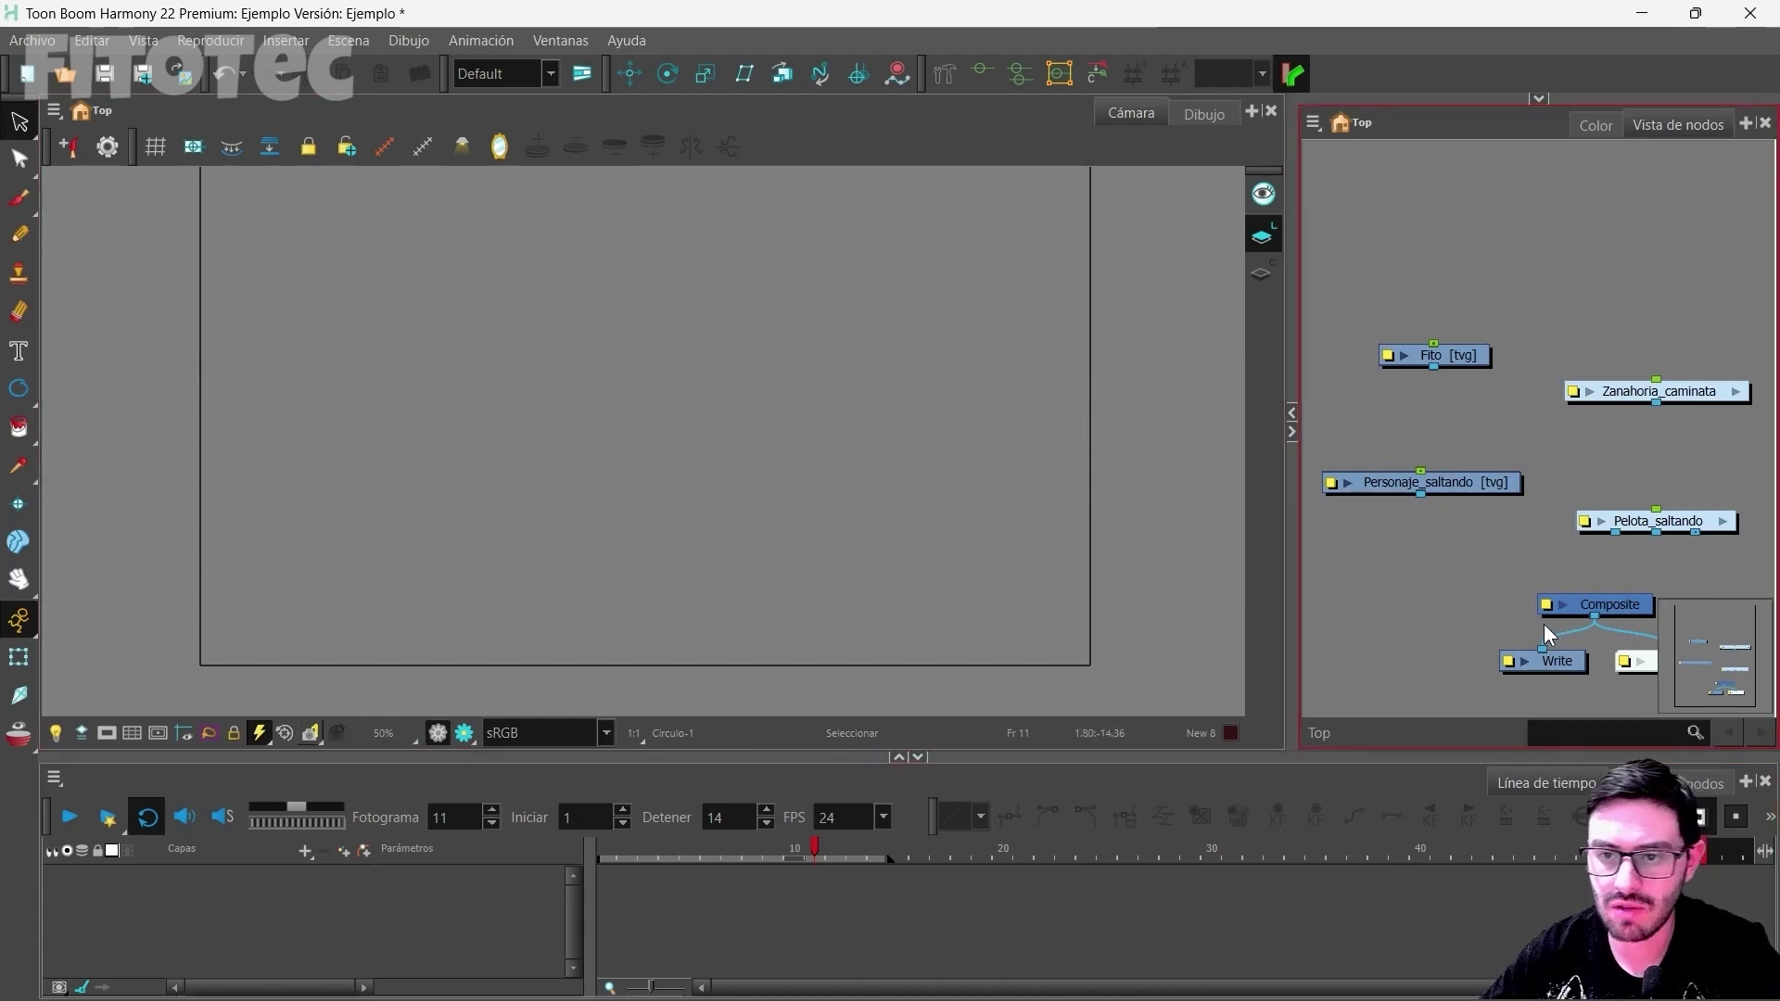
pyautogui.moveTo(1613, 608); pyautogui.dragTo(1577, 613)
pyautogui.scroll(-1, 825, 471)
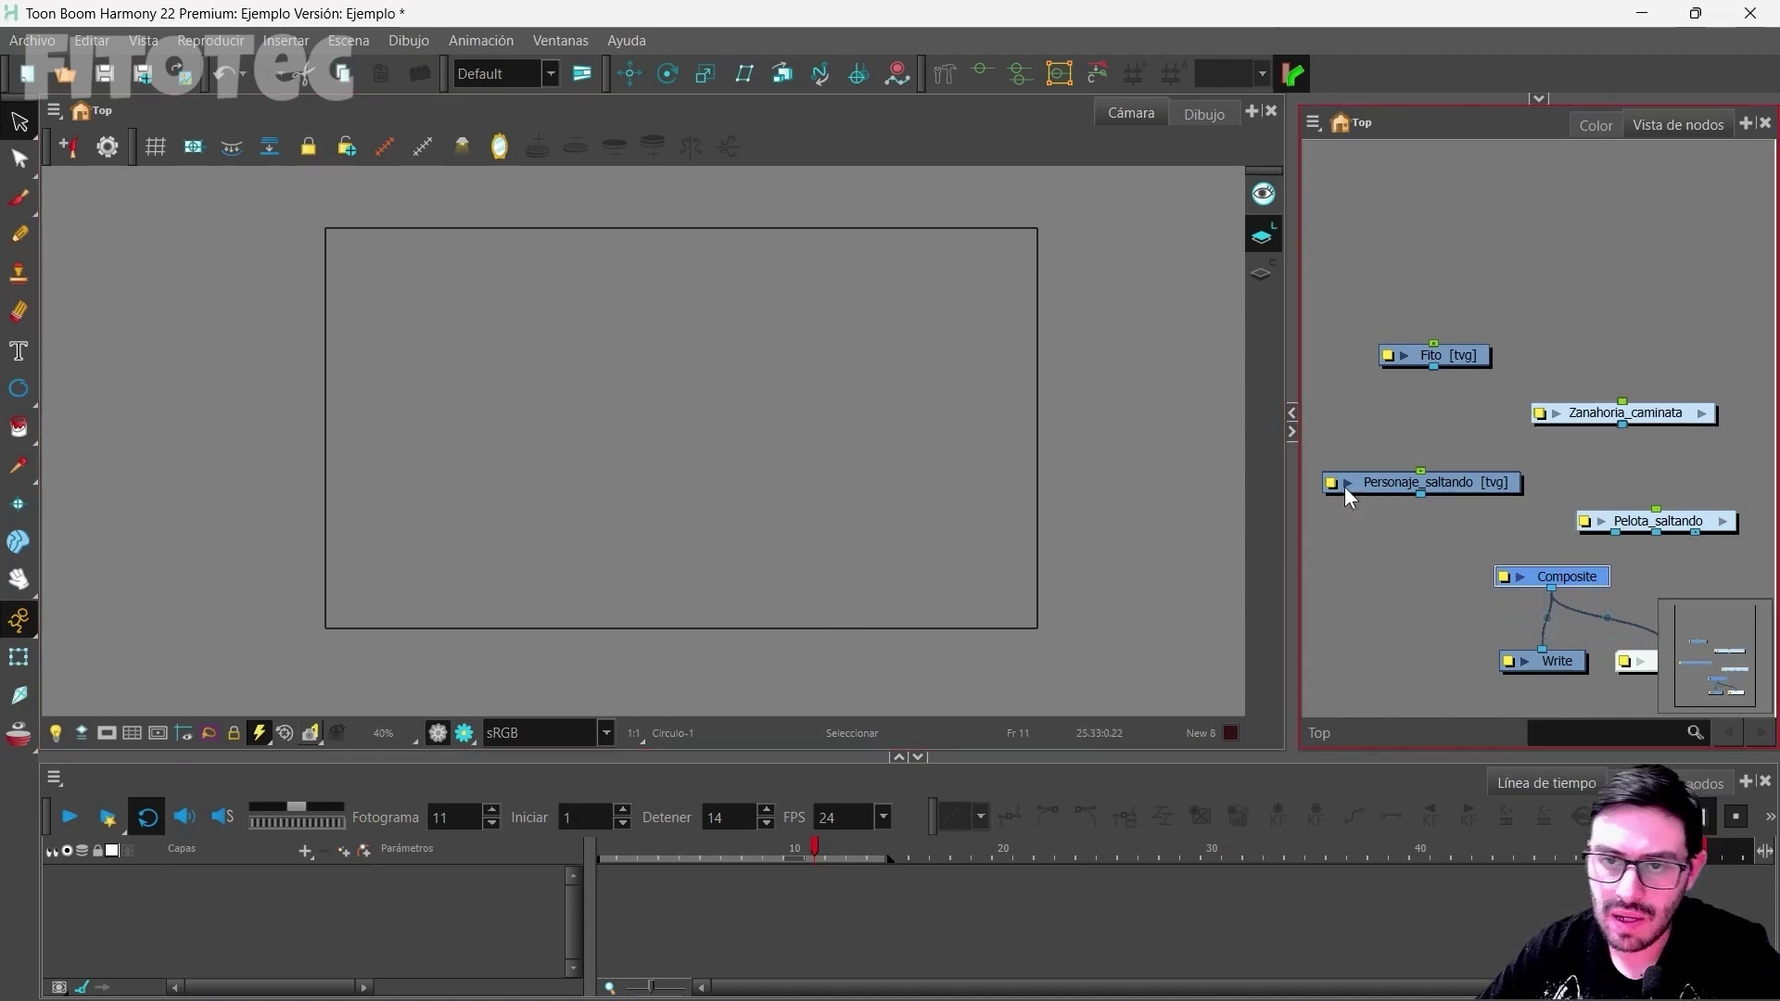
# Step: Widen the node view across the workspace and arrange Write and Display side by side below a centred Composite node
pyautogui.click(1292, 411)
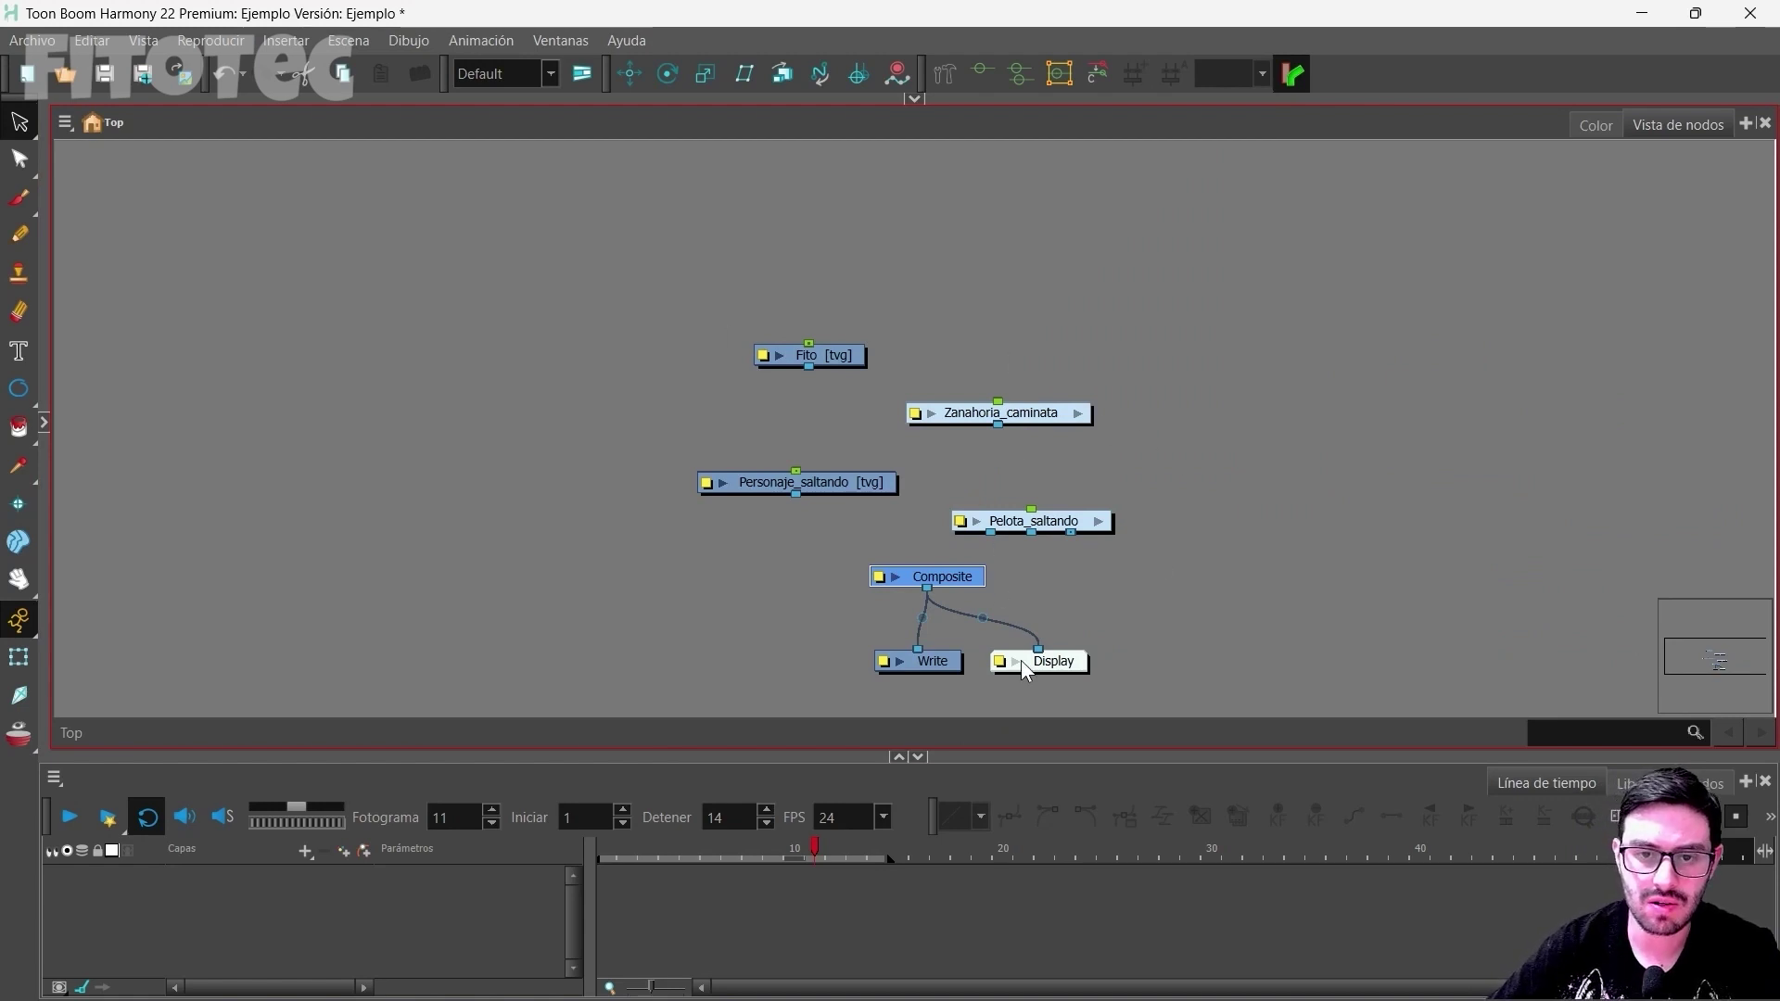
pyautogui.click(927, 661)
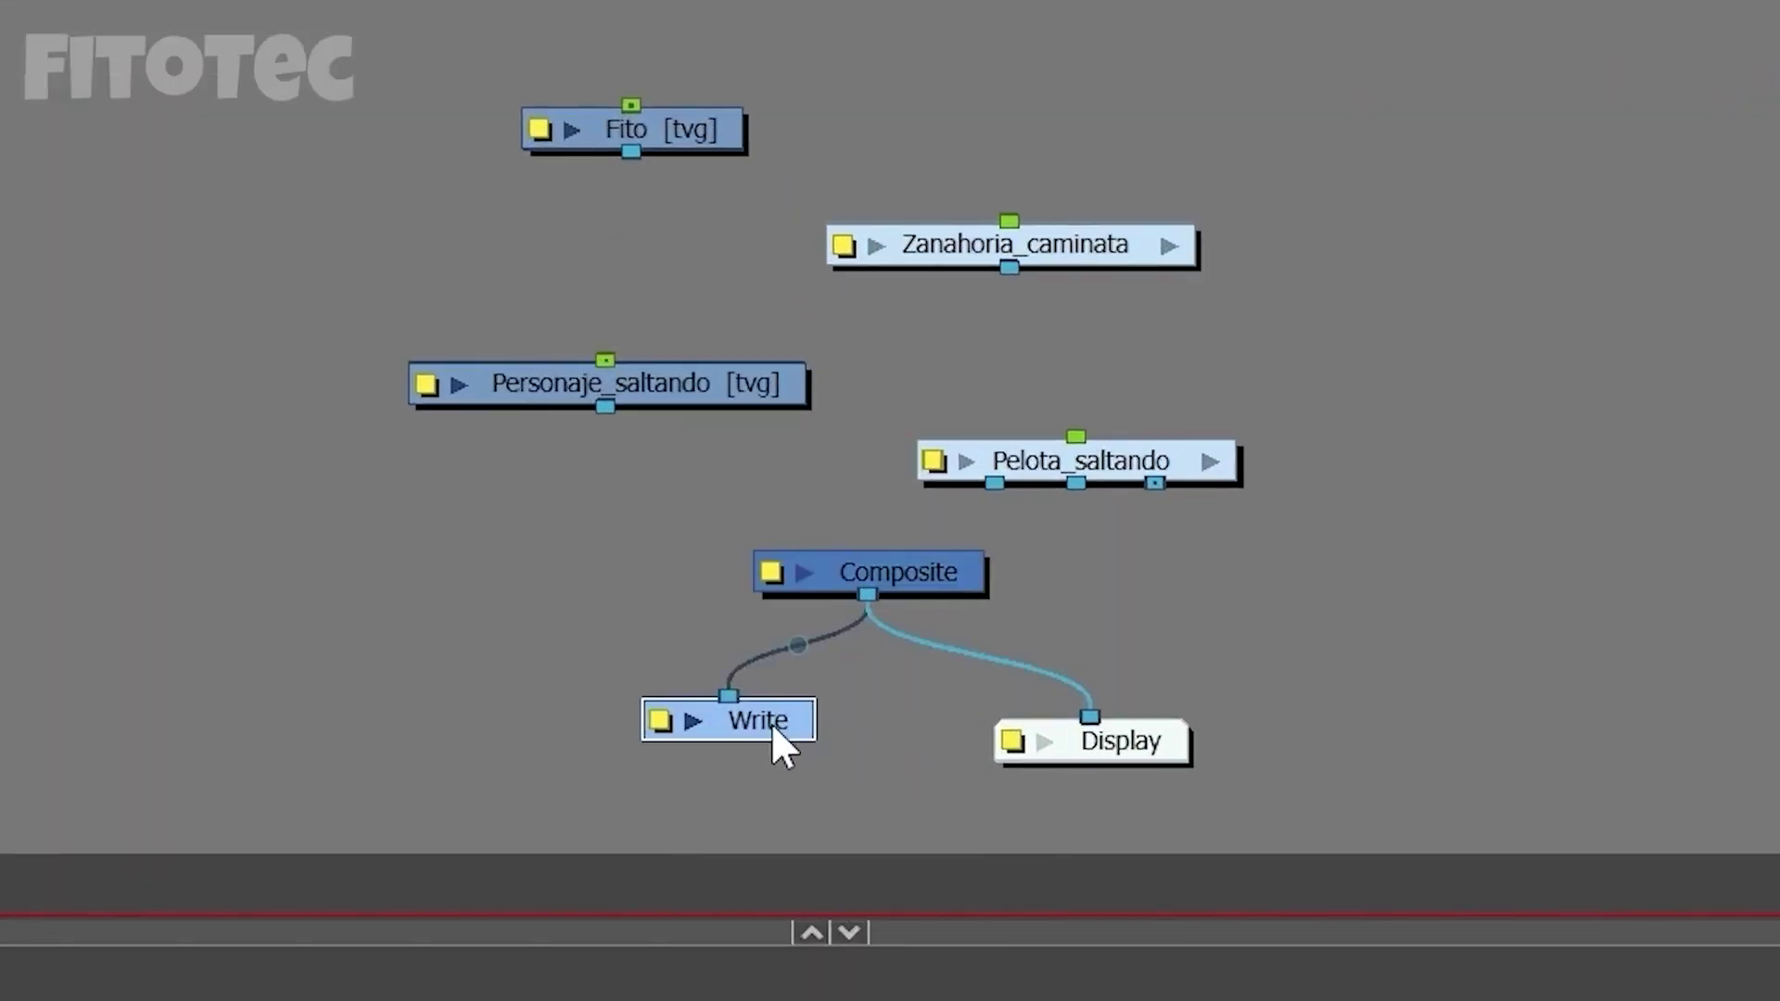
pyautogui.moveTo(773, 725)
pyautogui.mouseDown()
pyautogui.moveTo(841, 771)
pyautogui.moveTo(783, 715)
pyautogui.mouseUp()
pyautogui.moveTo(1139, 764); pyautogui.dragTo(1066, 734)
pyautogui.moveTo(906, 590); pyautogui.dragTo(927, 610)
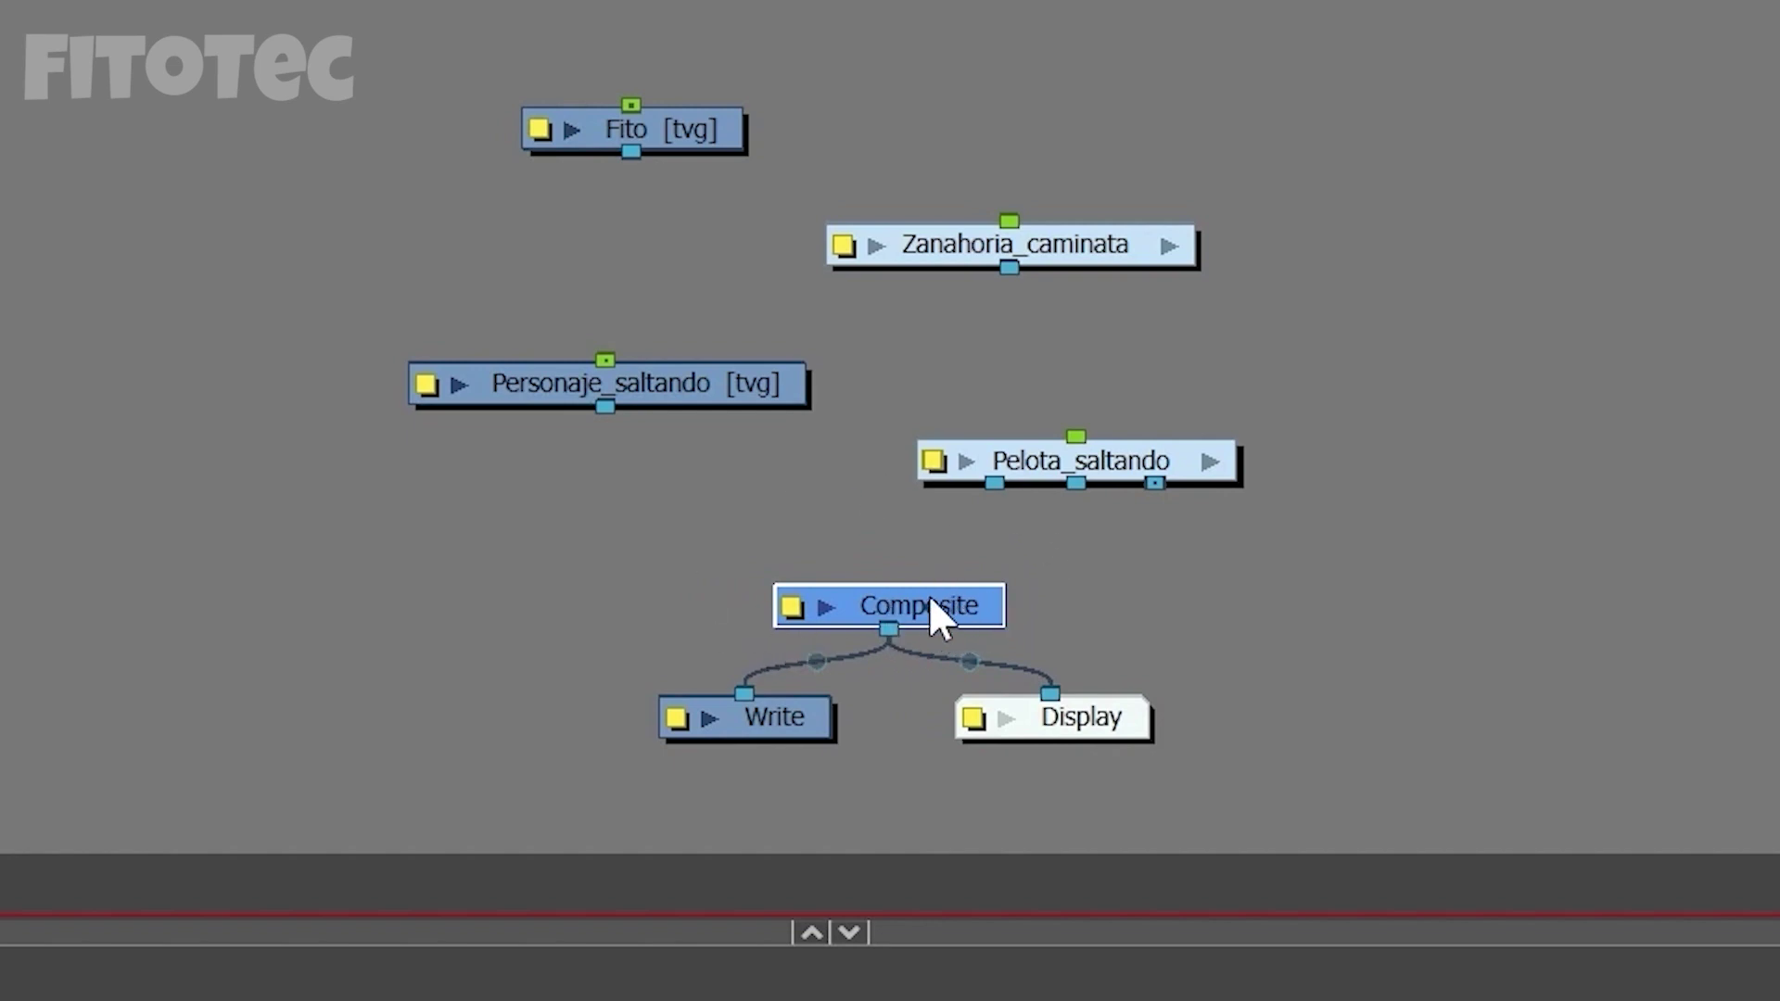
pyautogui.moveTo(946, 593); pyautogui.dragTo(922, 592)
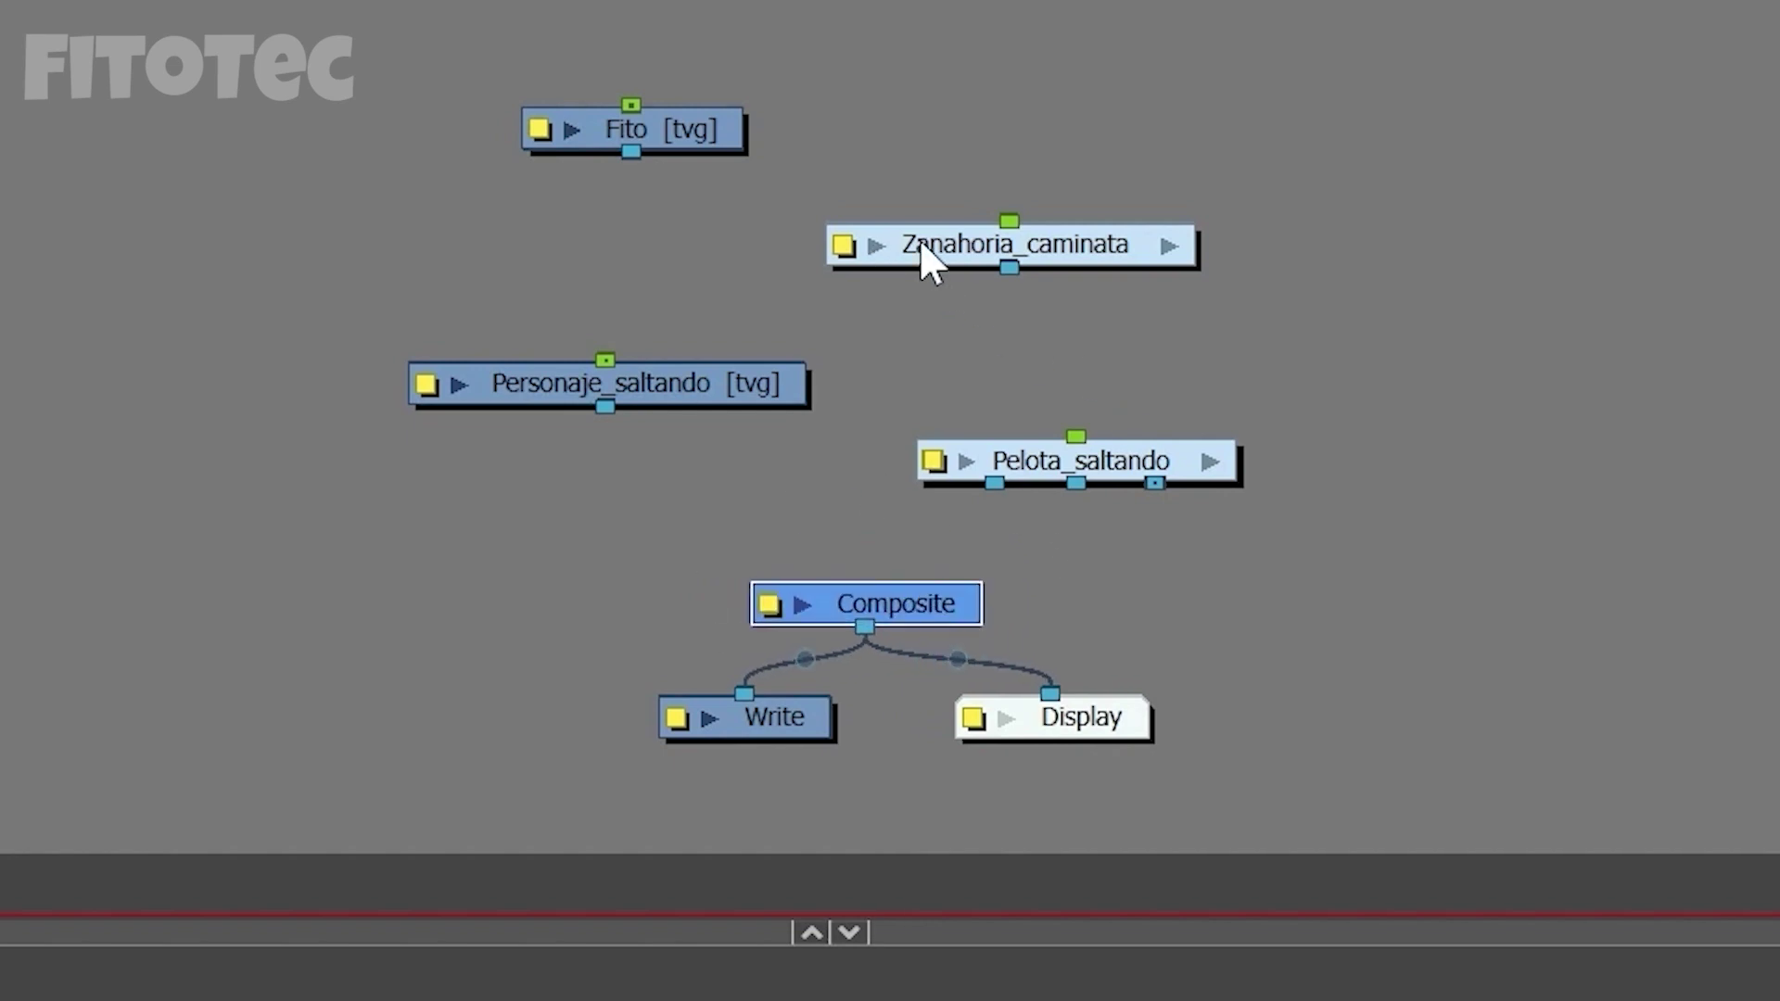
# Step: Spread out Zanahoria_caminata, Fito and Personaje_saltando, placing Personaje_saltando above Fito, and bring back the Camera view beside the node view
pyautogui.moveTo(921, 244); pyautogui.dragTo(1089, 247)
pyautogui.moveTo(693, 141); pyautogui.dragTo(724, 213)
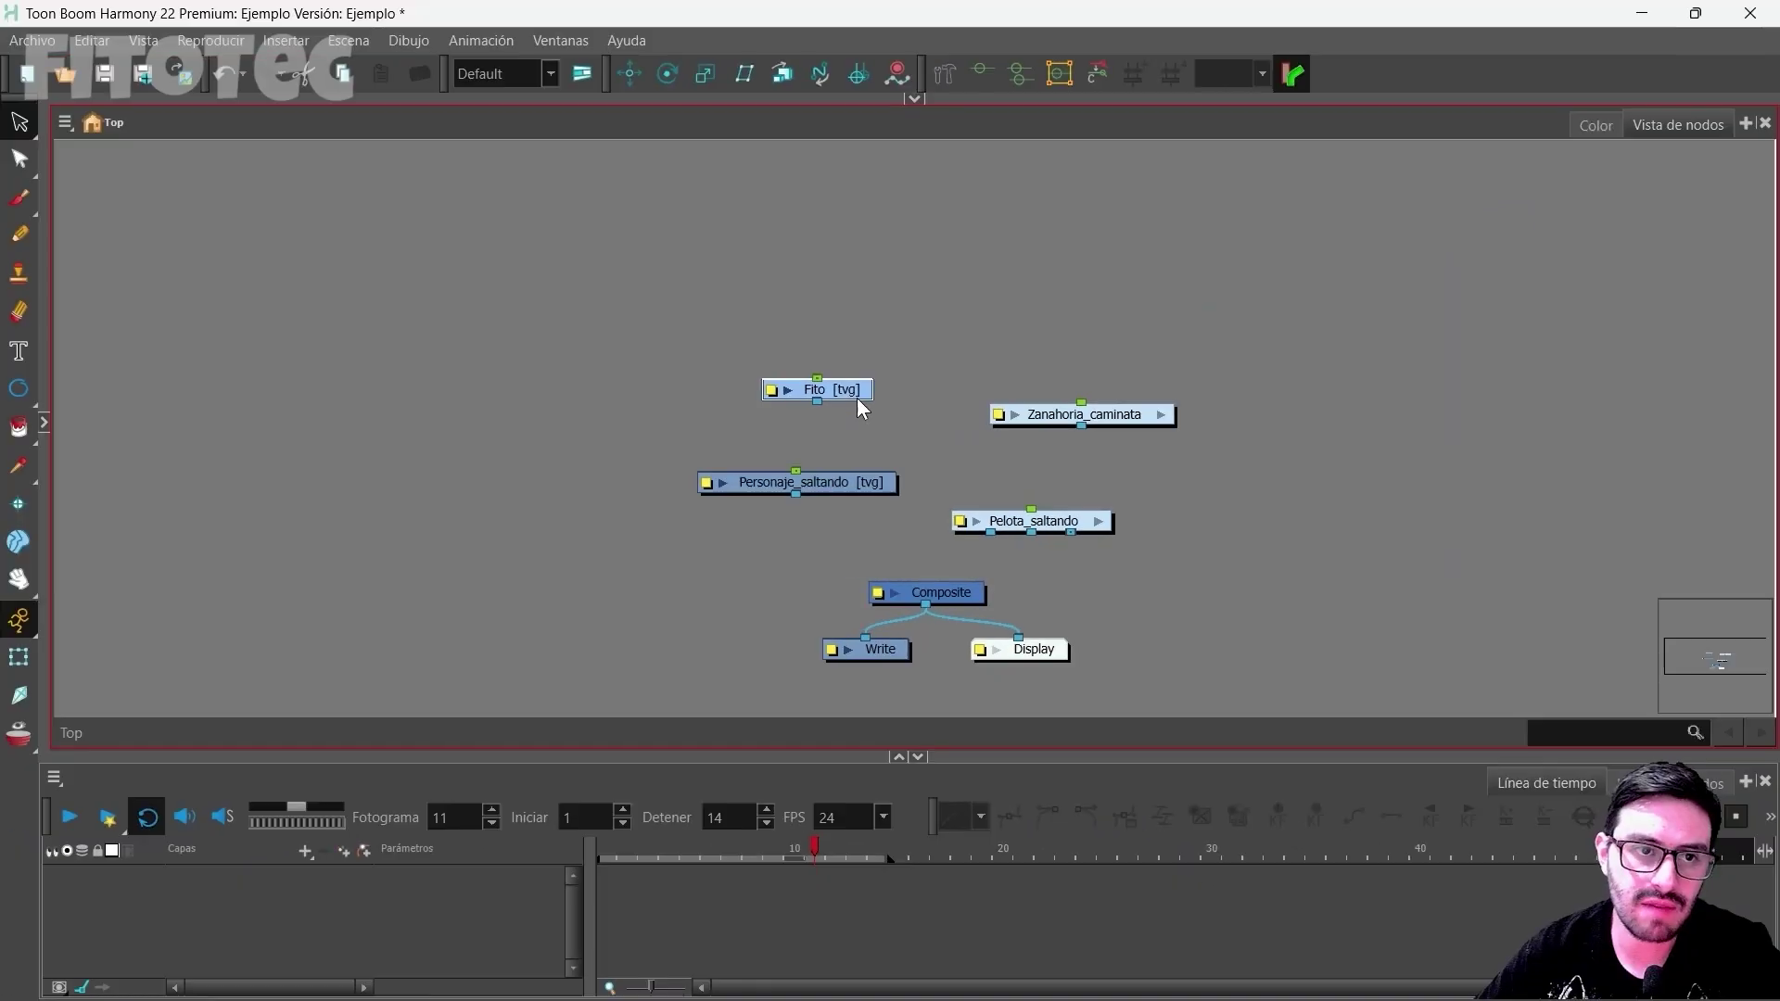
pyautogui.click(44, 423)
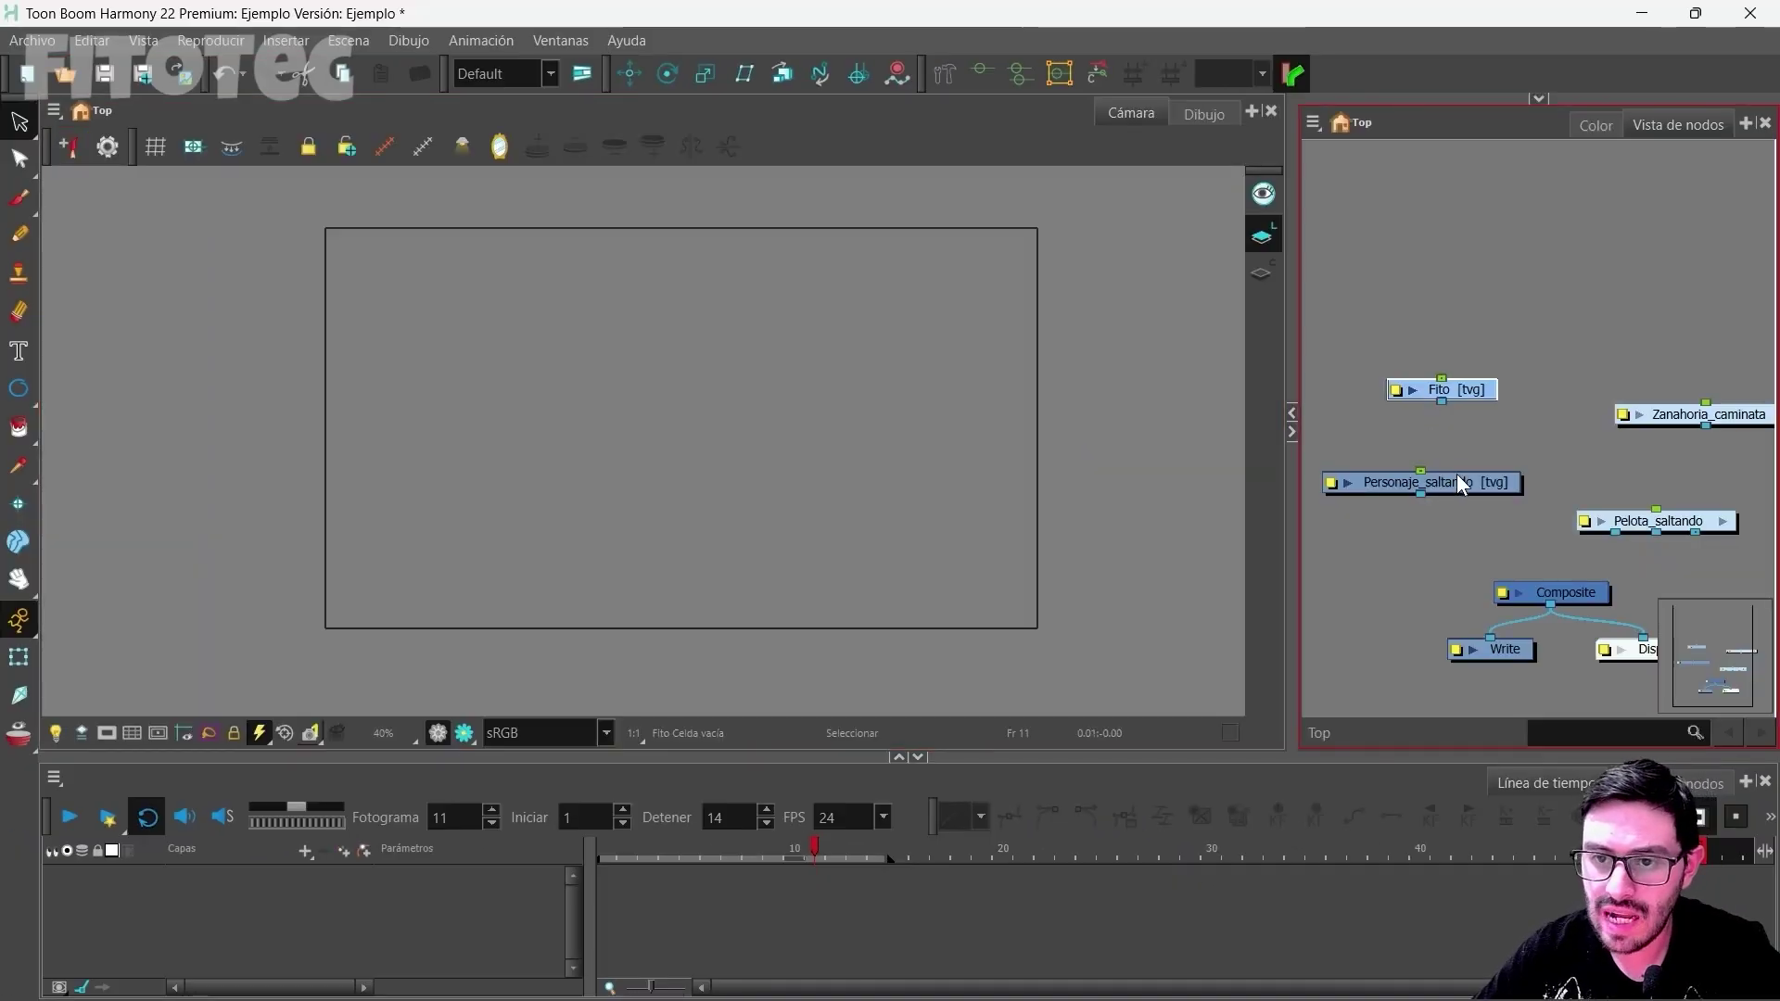
pyautogui.moveTo(1453, 480); pyautogui.dragTo(1536, 261)
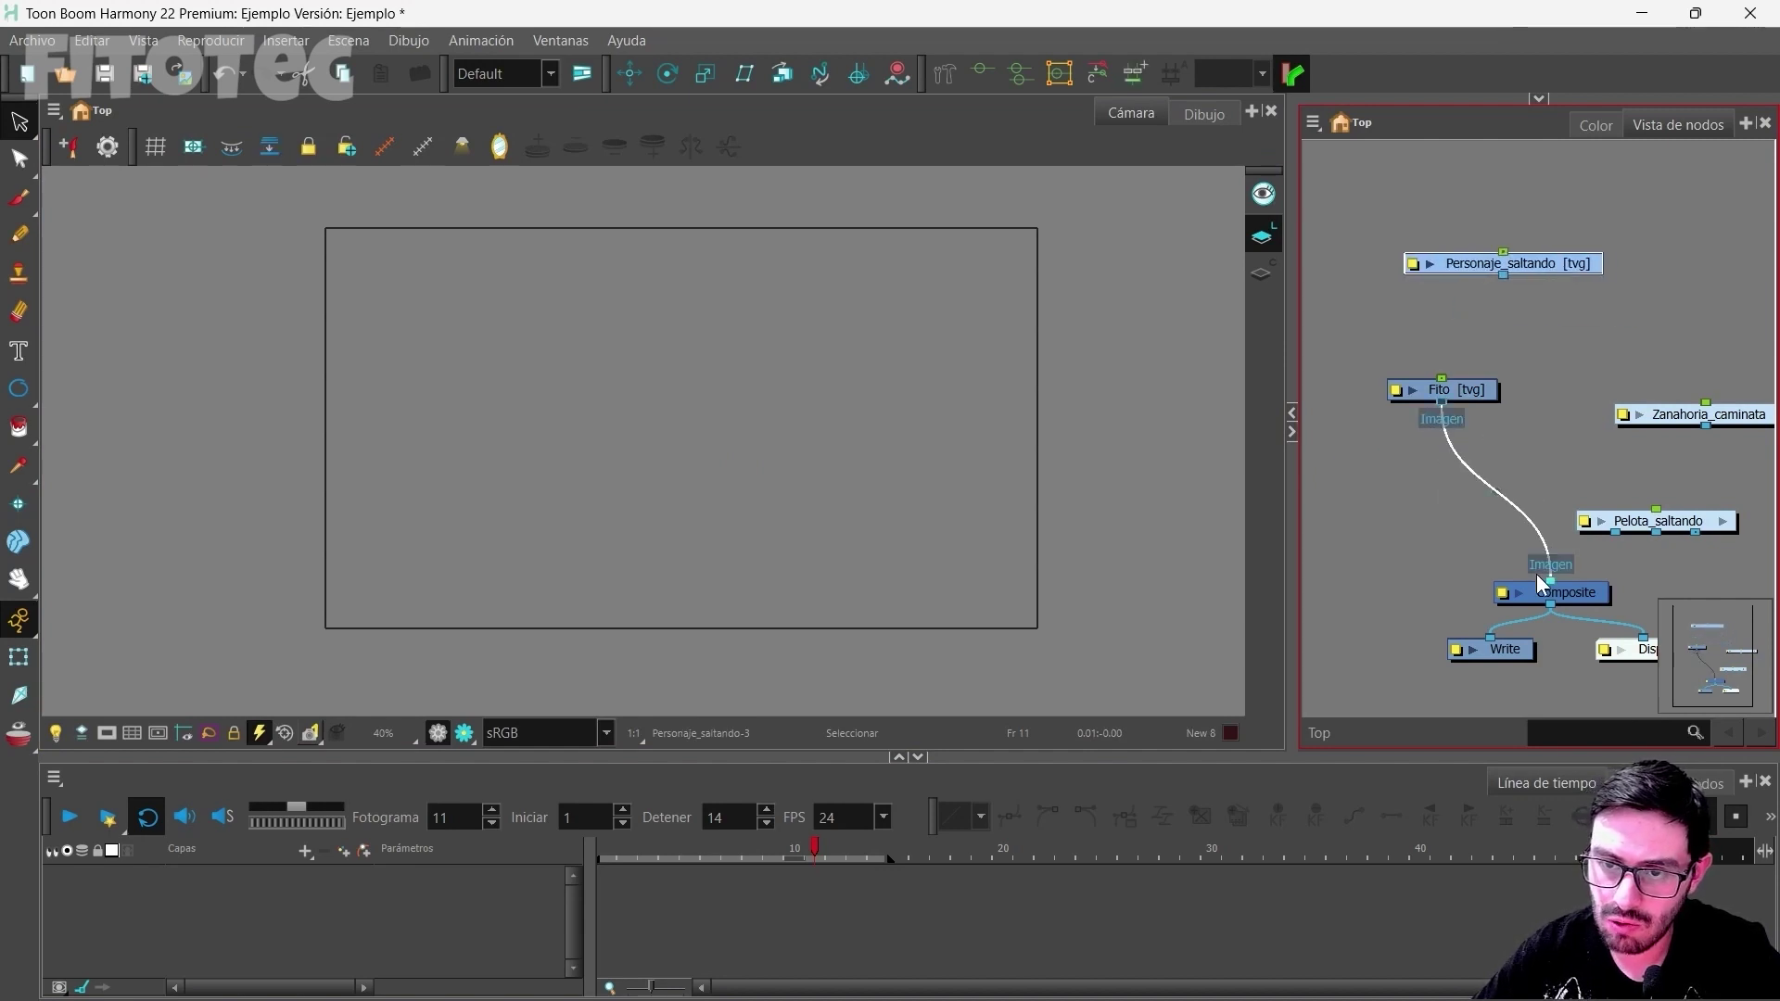
# Step: Connect the Fito drawing node to the Composite and display frame 1
pyautogui.moveTo(1537, 574); pyautogui.dragTo(1537, 575)
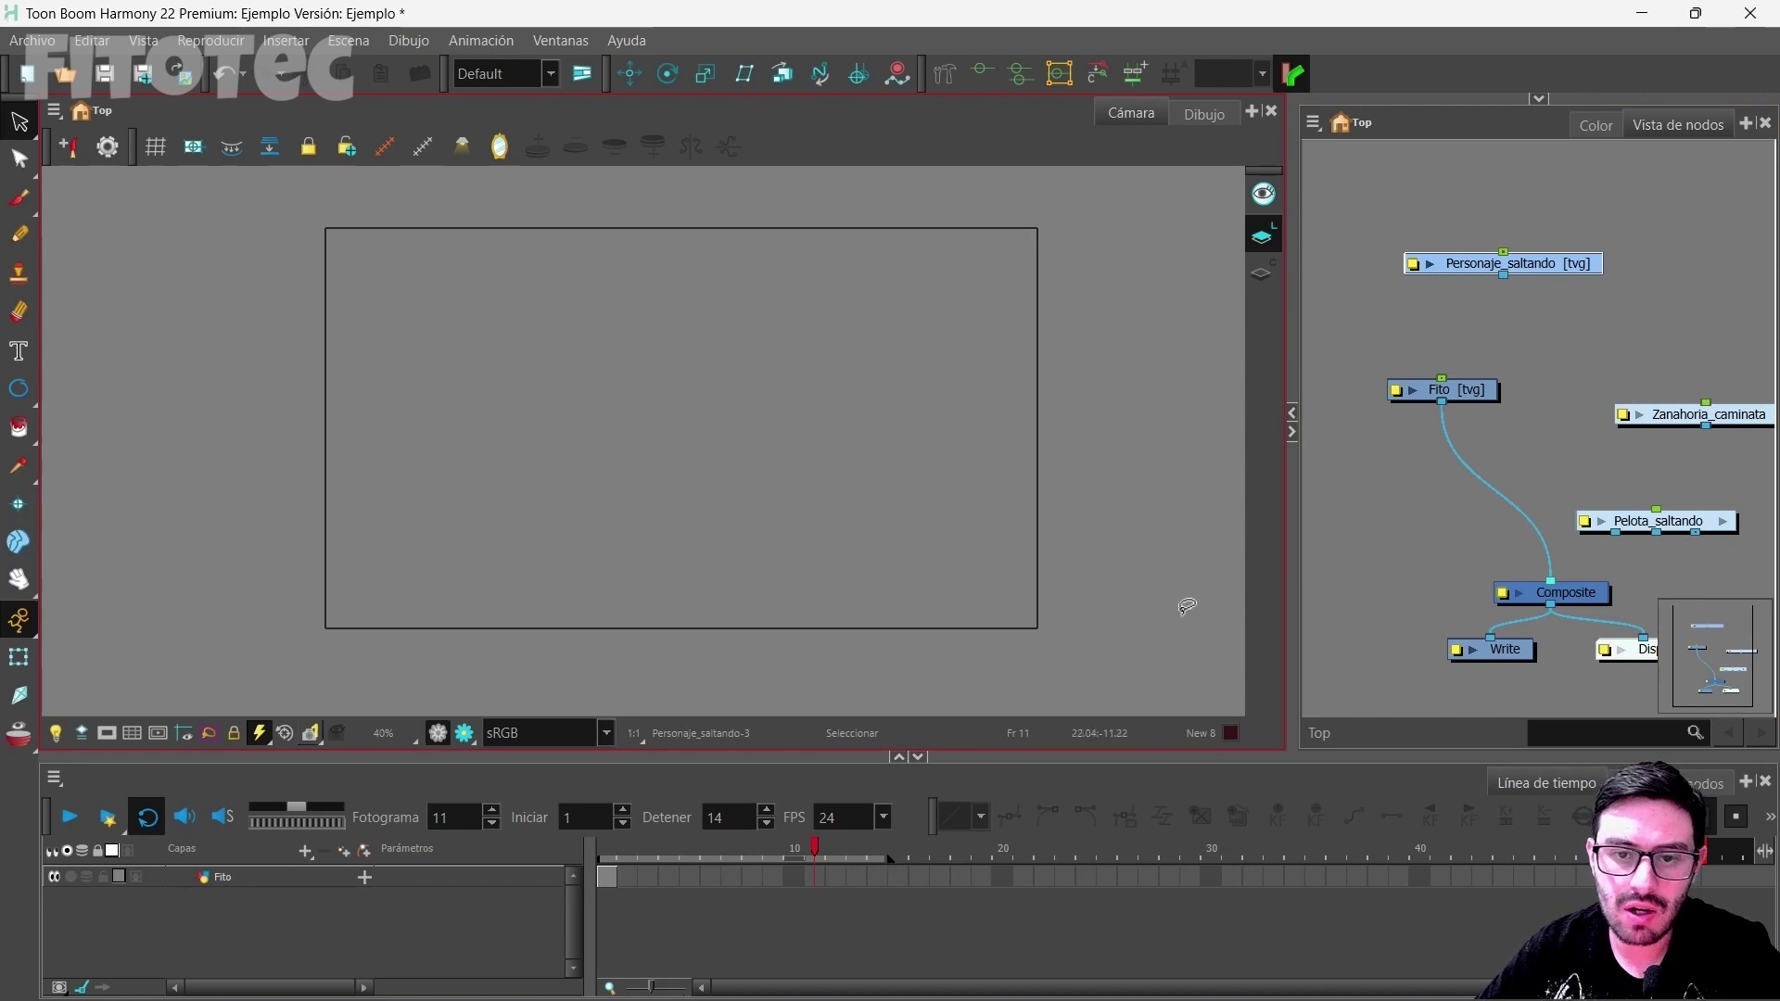
pyautogui.click(607, 845)
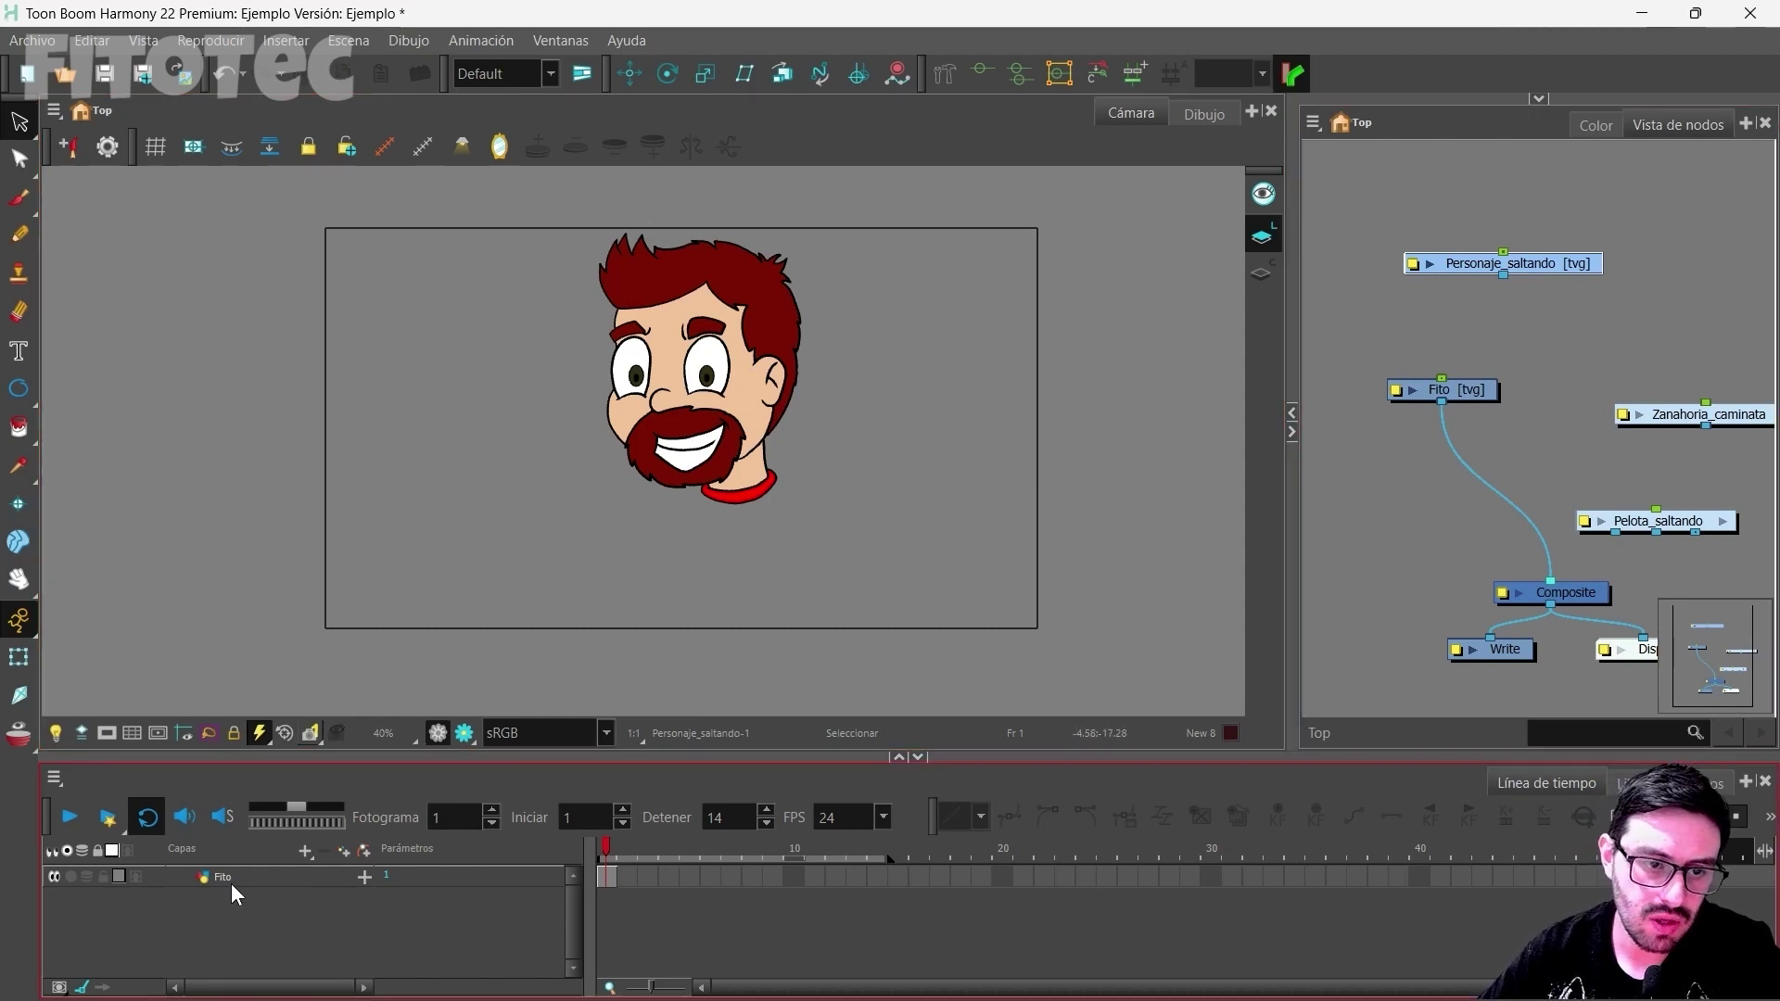
# Step: Replace Fito's connection to the Composite with one from Personaje_saltando and look at its drawings from frame 1
pyautogui.moveTo(1550, 582); pyautogui.dragTo(1464, 493)
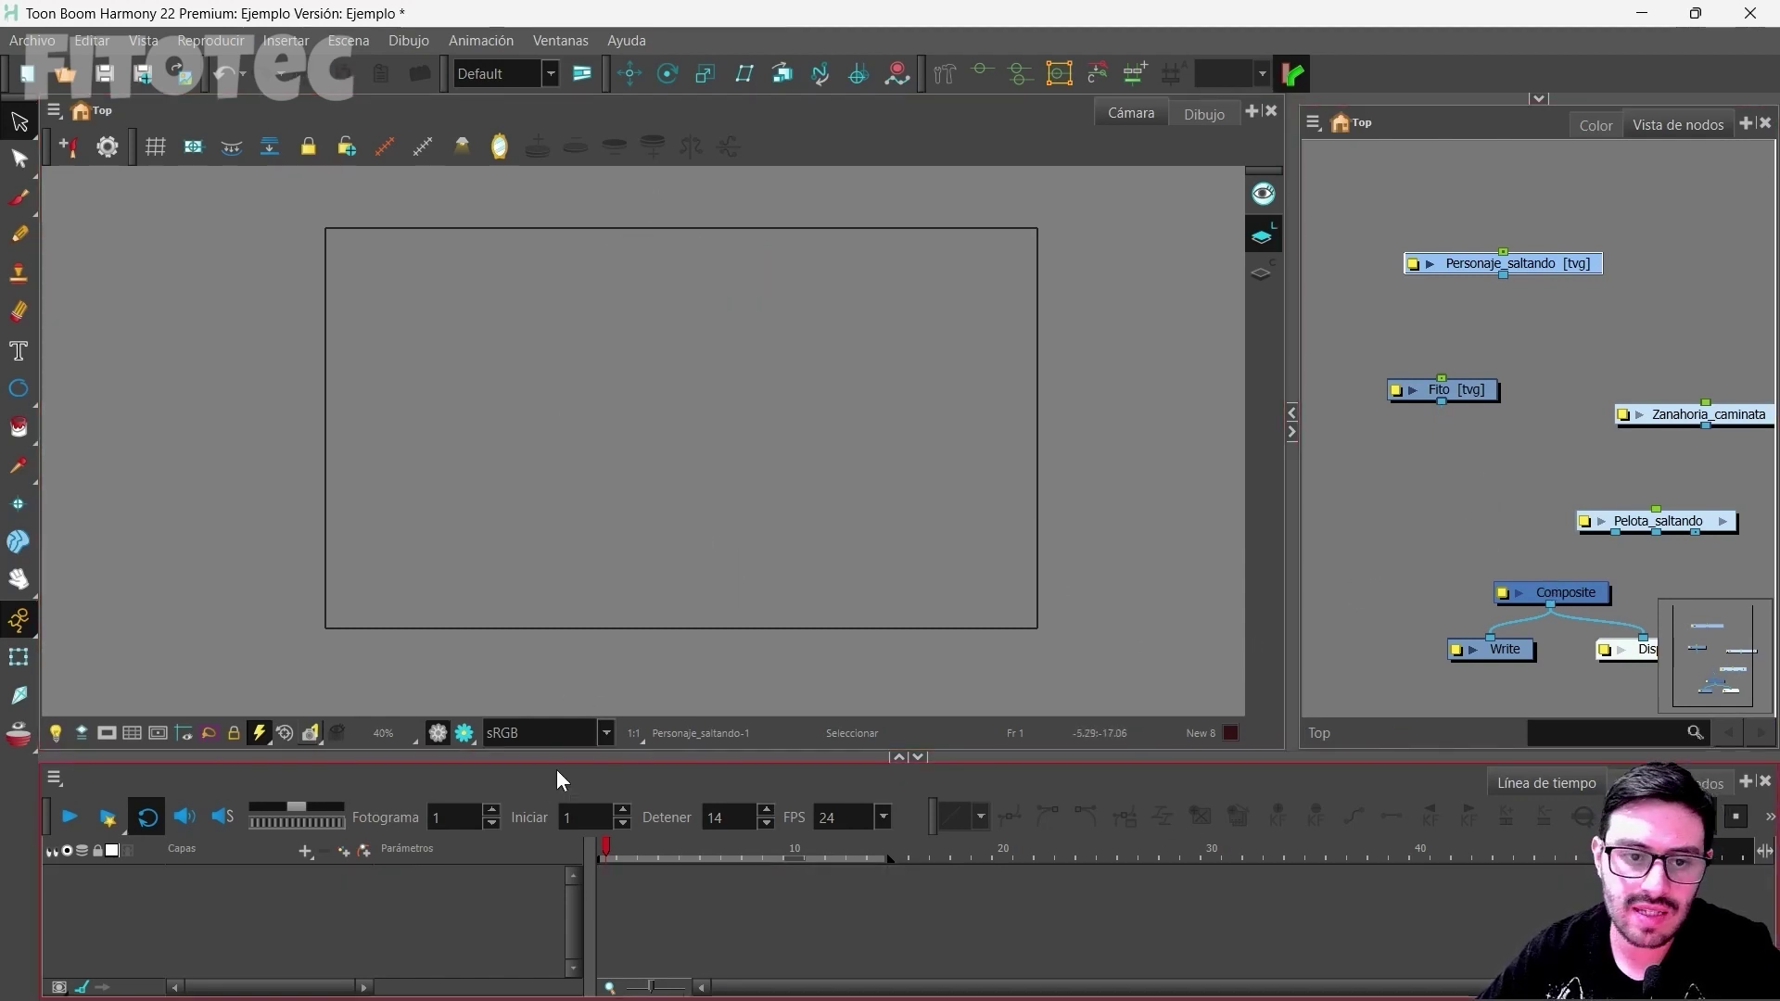
pyautogui.moveTo(1526, 264); pyautogui.dragTo(1513, 308)
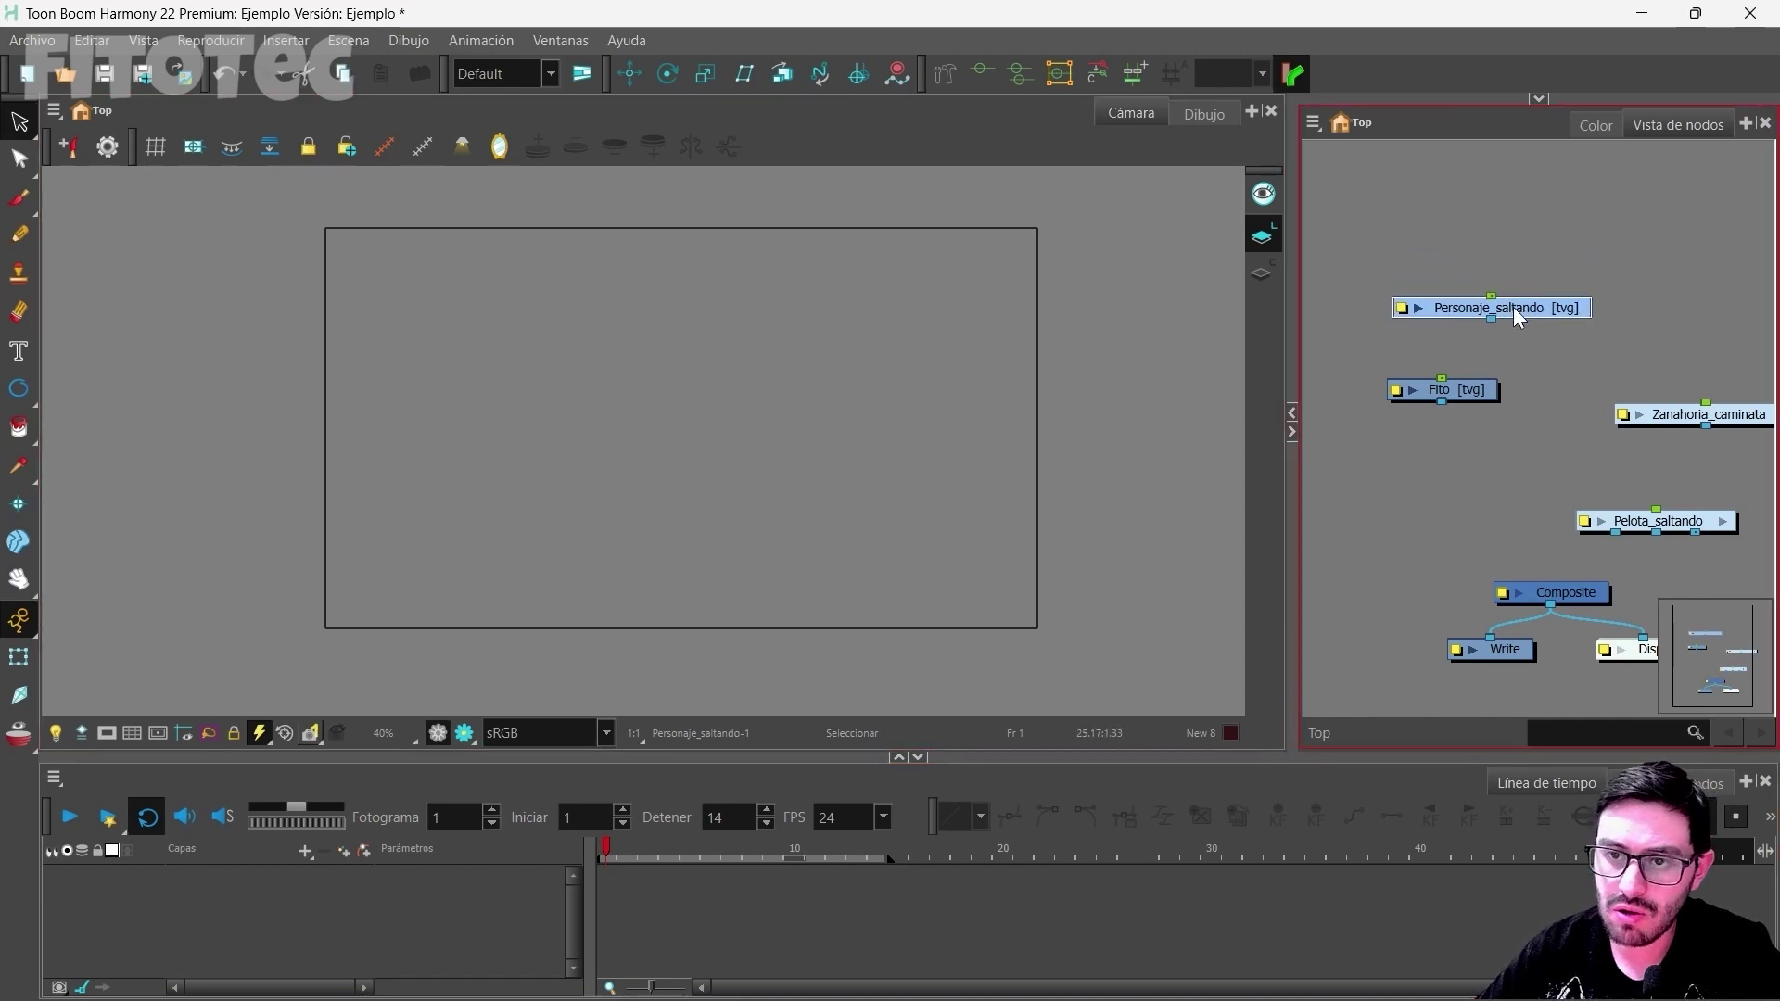
pyautogui.moveTo(1530, 439); pyautogui.dragTo(1550, 581)
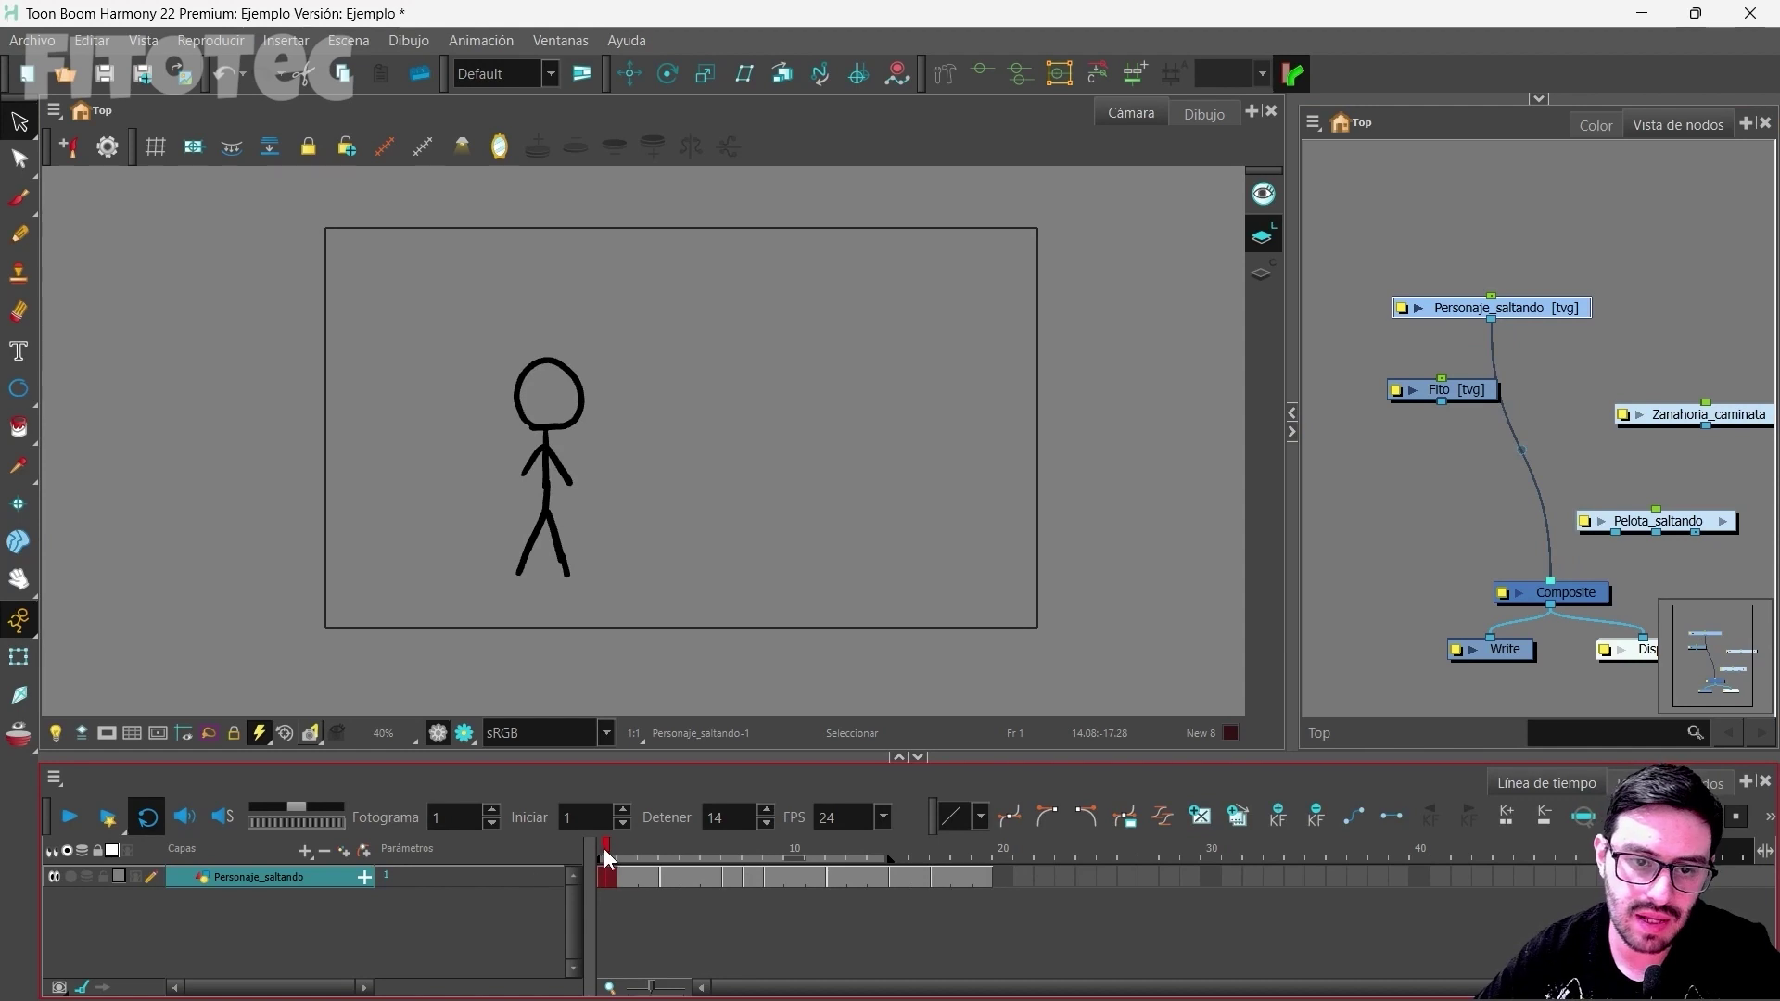
pyautogui.moveTo(604, 848)
pyautogui.mouseDown()
pyautogui.moveTo(830, 858)
pyautogui.moveTo(597, 829)
pyautogui.mouseUp()
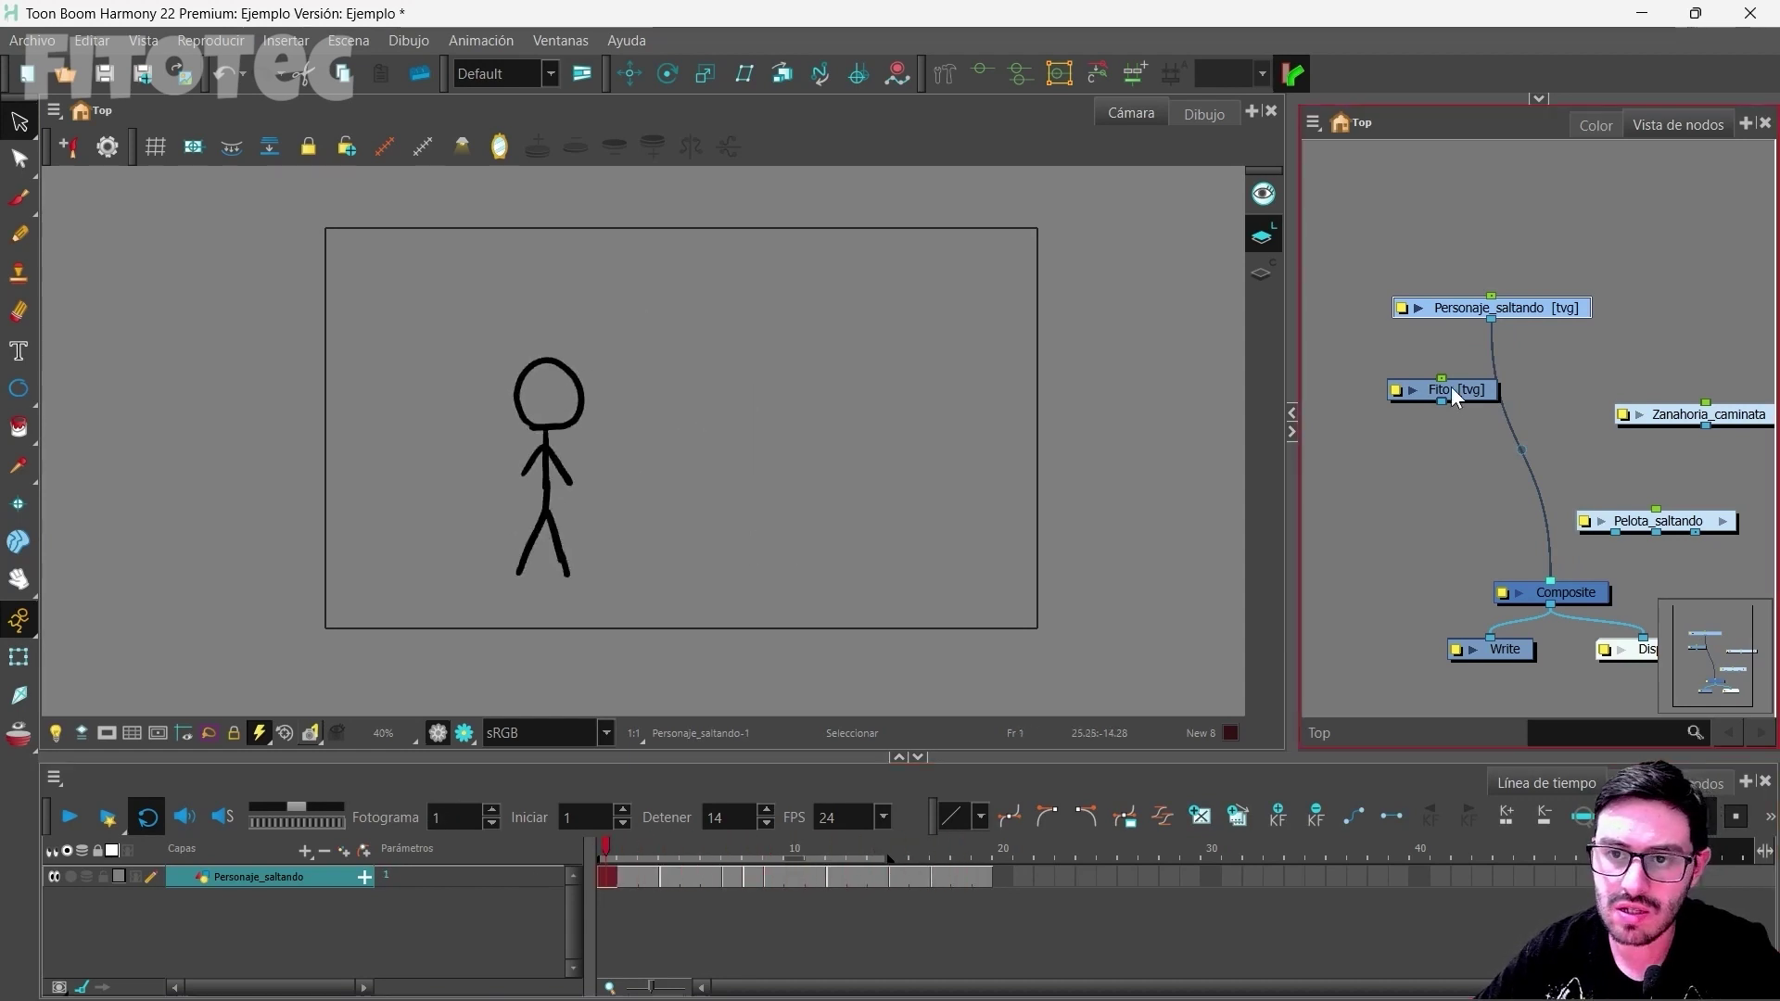
# Step: Connect Fito to the Composite alongside Personaje_saltando, and swap the order of their two input connections
pyautogui.moveTo(1450, 387); pyautogui.dragTo(1532, 581)
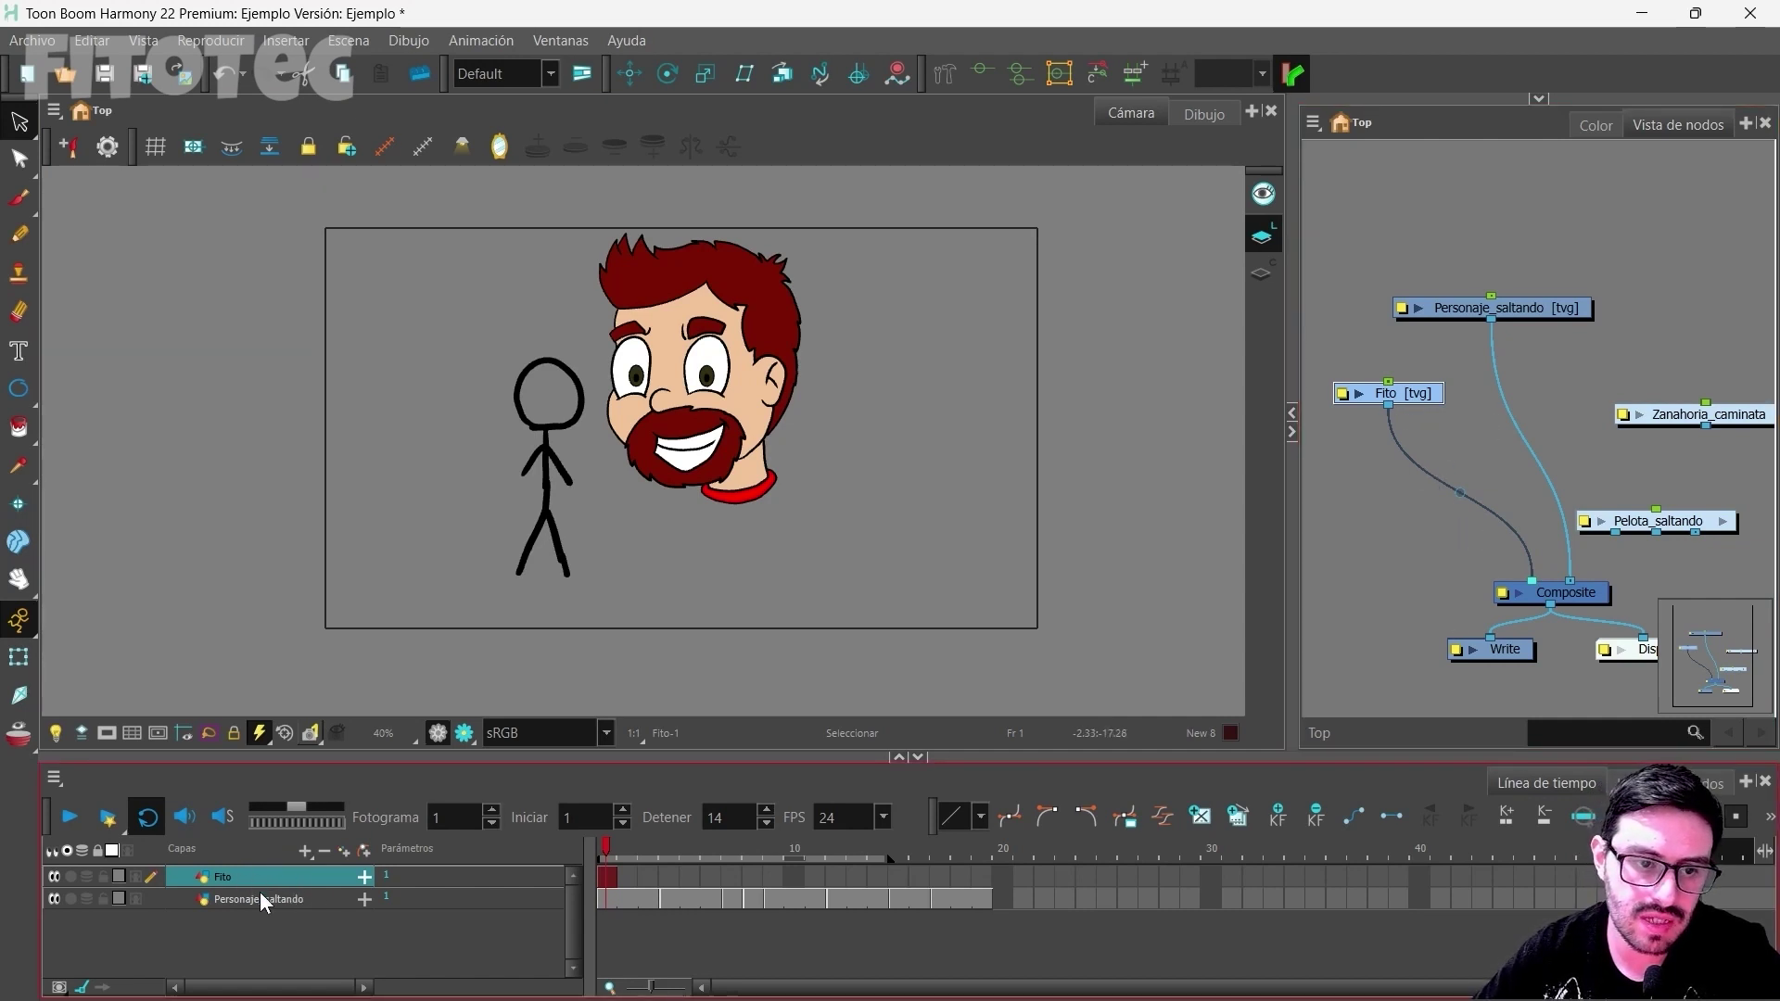
pyautogui.moveTo(1568, 581); pyautogui.dragTo(1511, 586)
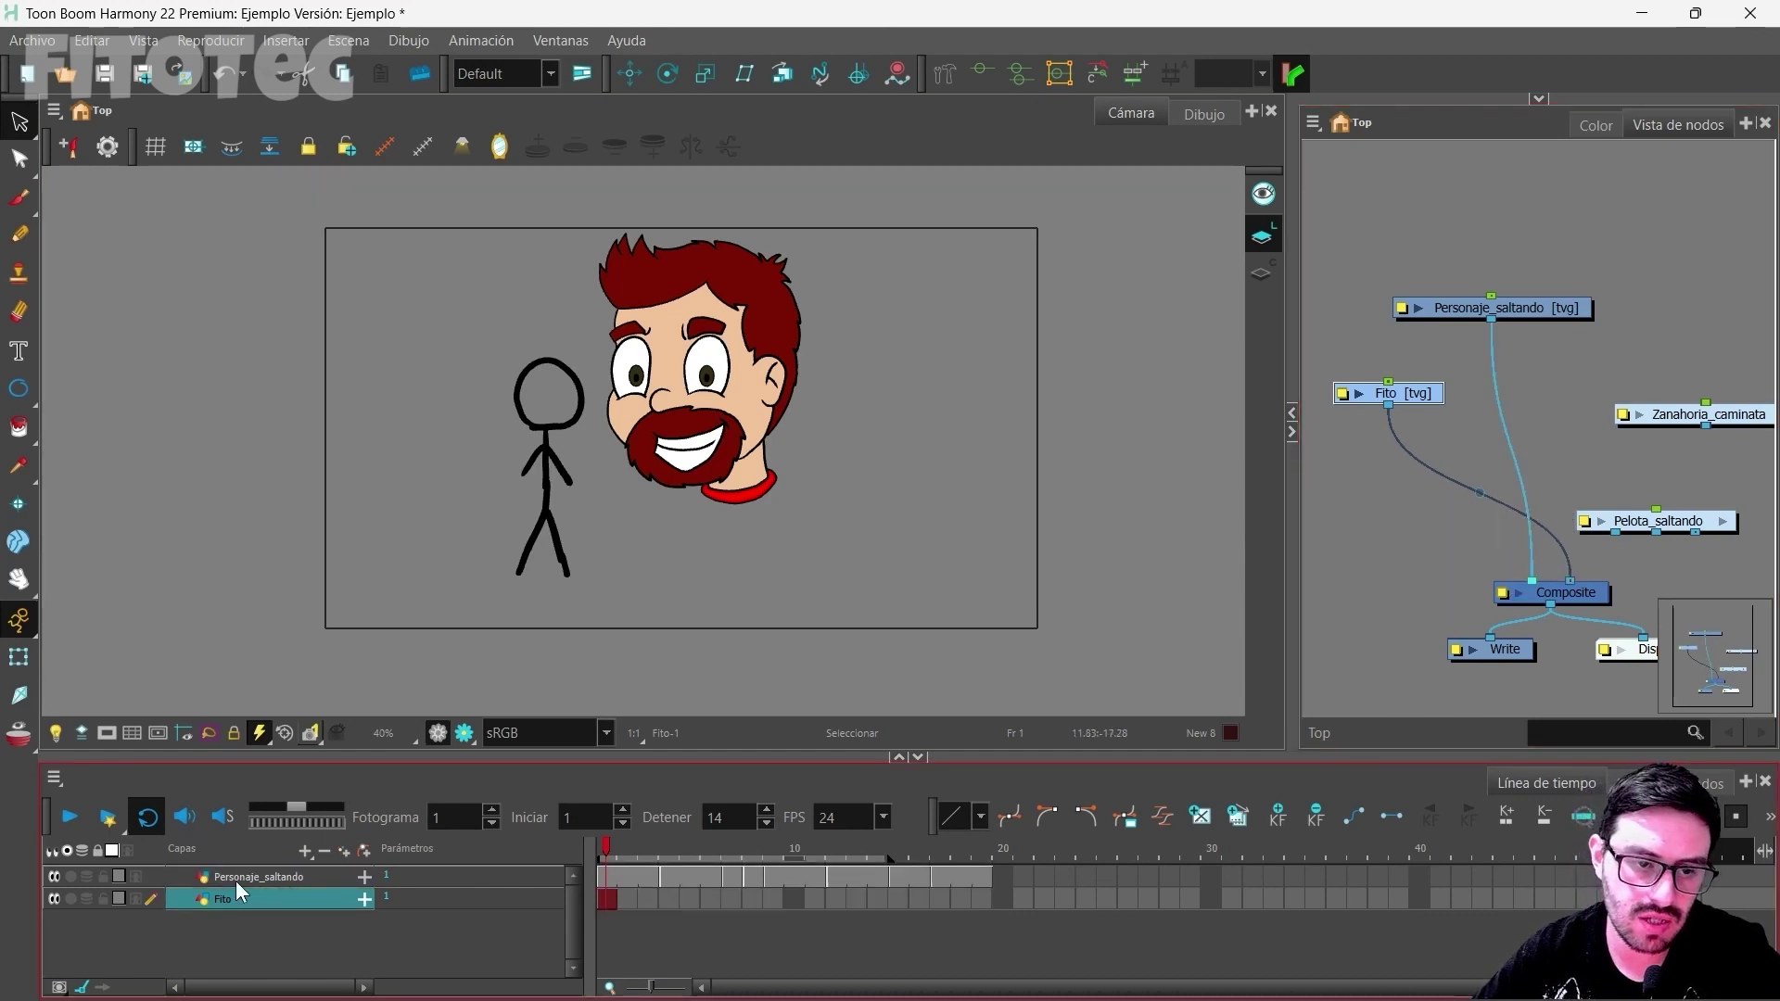
# Step: Rearrange the nodes with Fito above Personaje_saltando and disconnect both from the Composite
pyautogui.moveTo(1509, 311); pyautogui.dragTo(1432, 483)
pyautogui.moveTo(1424, 391); pyautogui.dragTo(1490, 288)
pyautogui.moveTo(1480, 484); pyautogui.dragTo(1457, 373)
pyautogui.moveTo(1571, 583); pyautogui.dragTo(1555, 403)
pyautogui.moveTo(1553, 580); pyautogui.dragTo(1547, 463)
# Step: Connect the Zanahoria_caminata group to the Composite and expand its layers in the timeline
pyautogui.moveTo(1668, 414); pyautogui.dragTo(1551, 581)
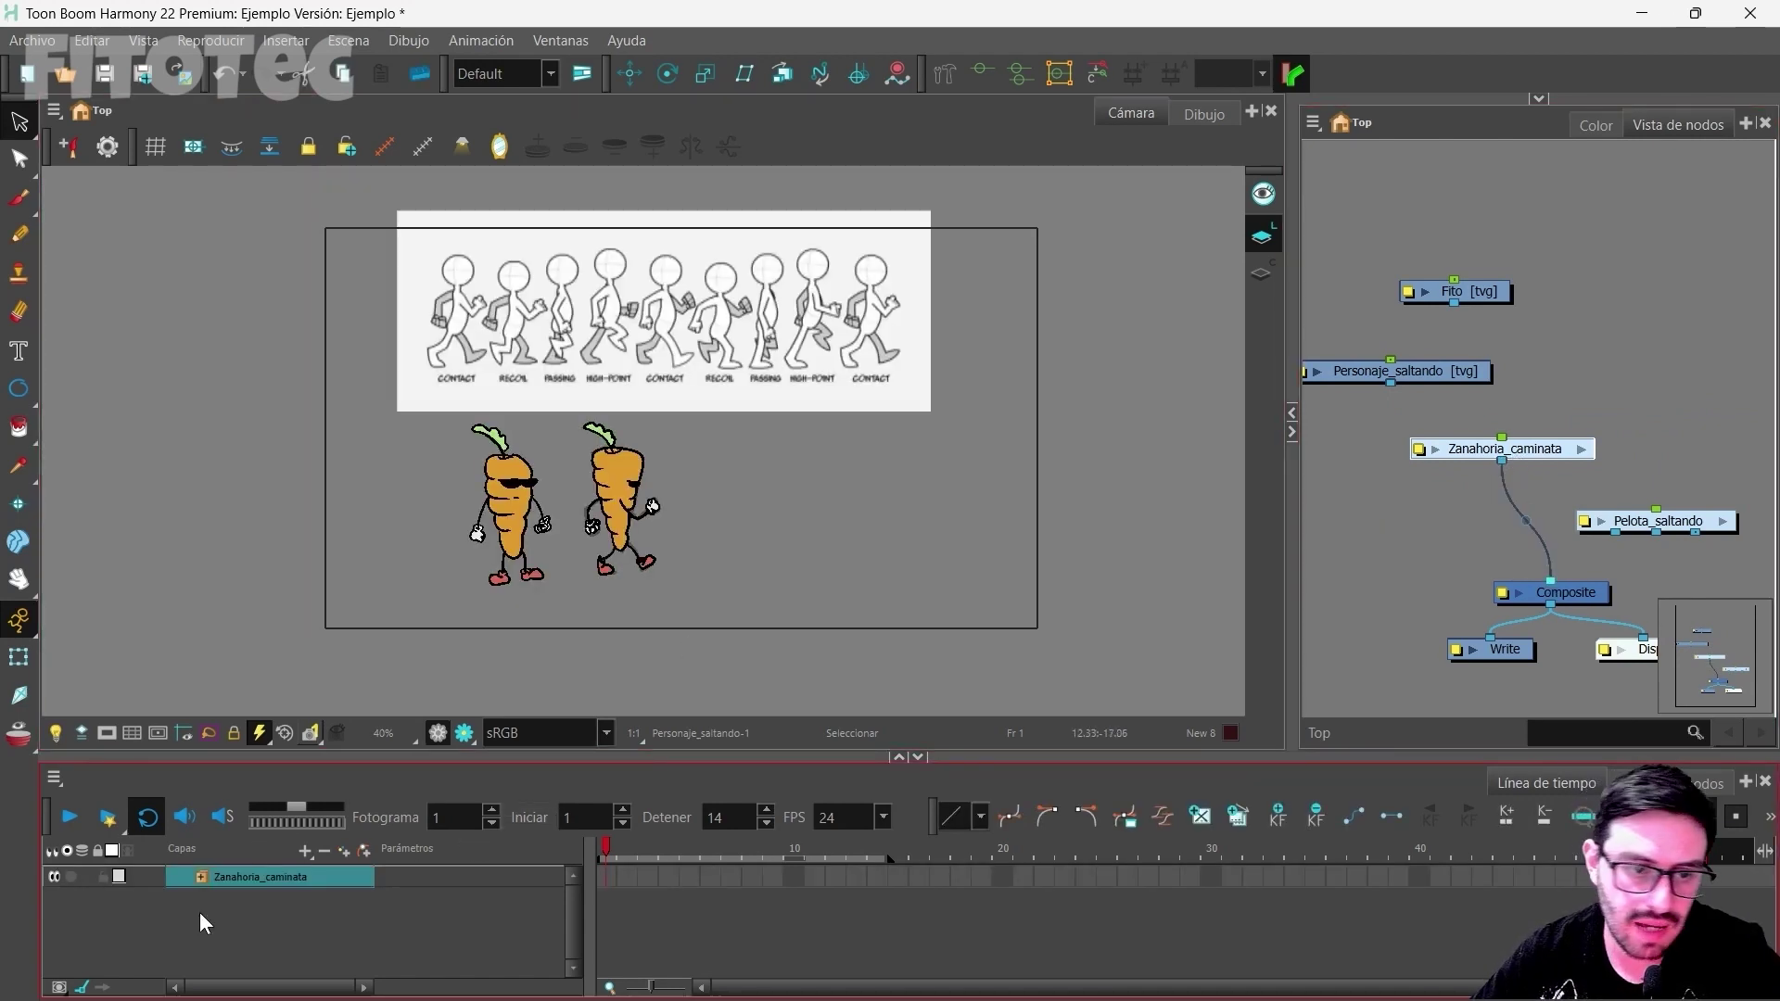
pyautogui.click(203, 876)
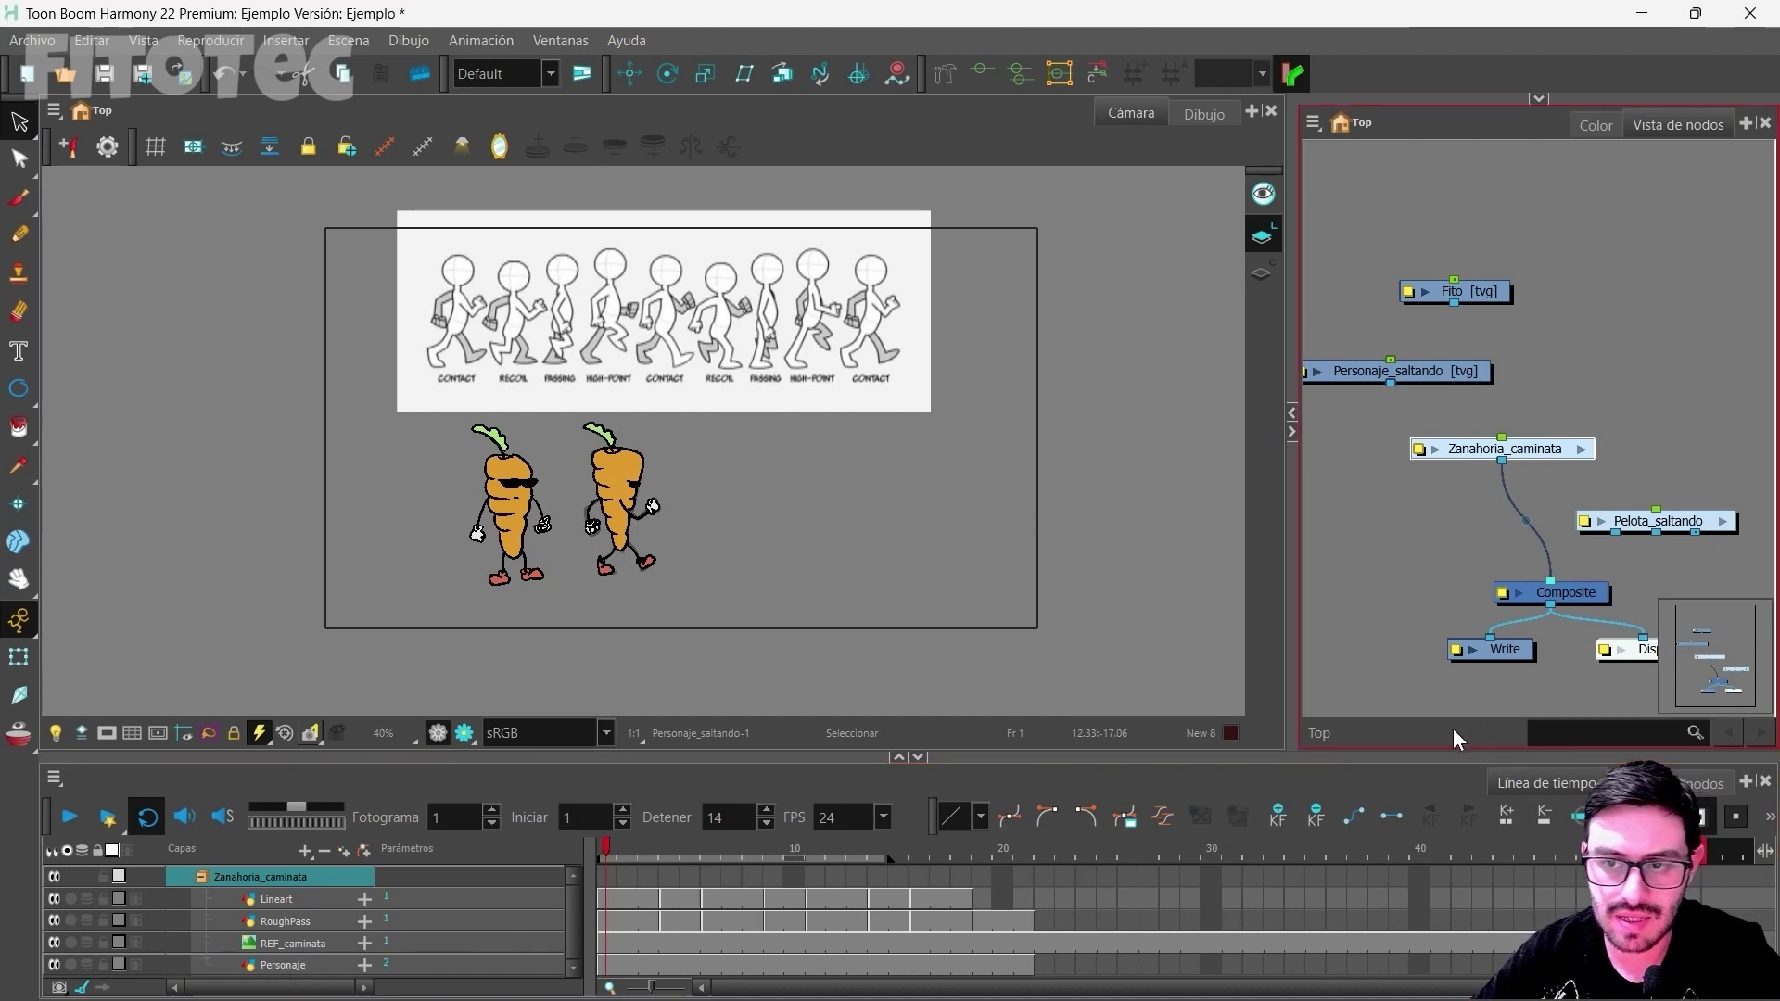
pyautogui.moveTo(1502, 449); pyautogui.dragTo(1460, 447)
# Step: Raise the Pelota_saltando group above the Composite and connect all three of its outputs to it
pyautogui.moveTo(1658, 530); pyautogui.dragTo(1568, 586)
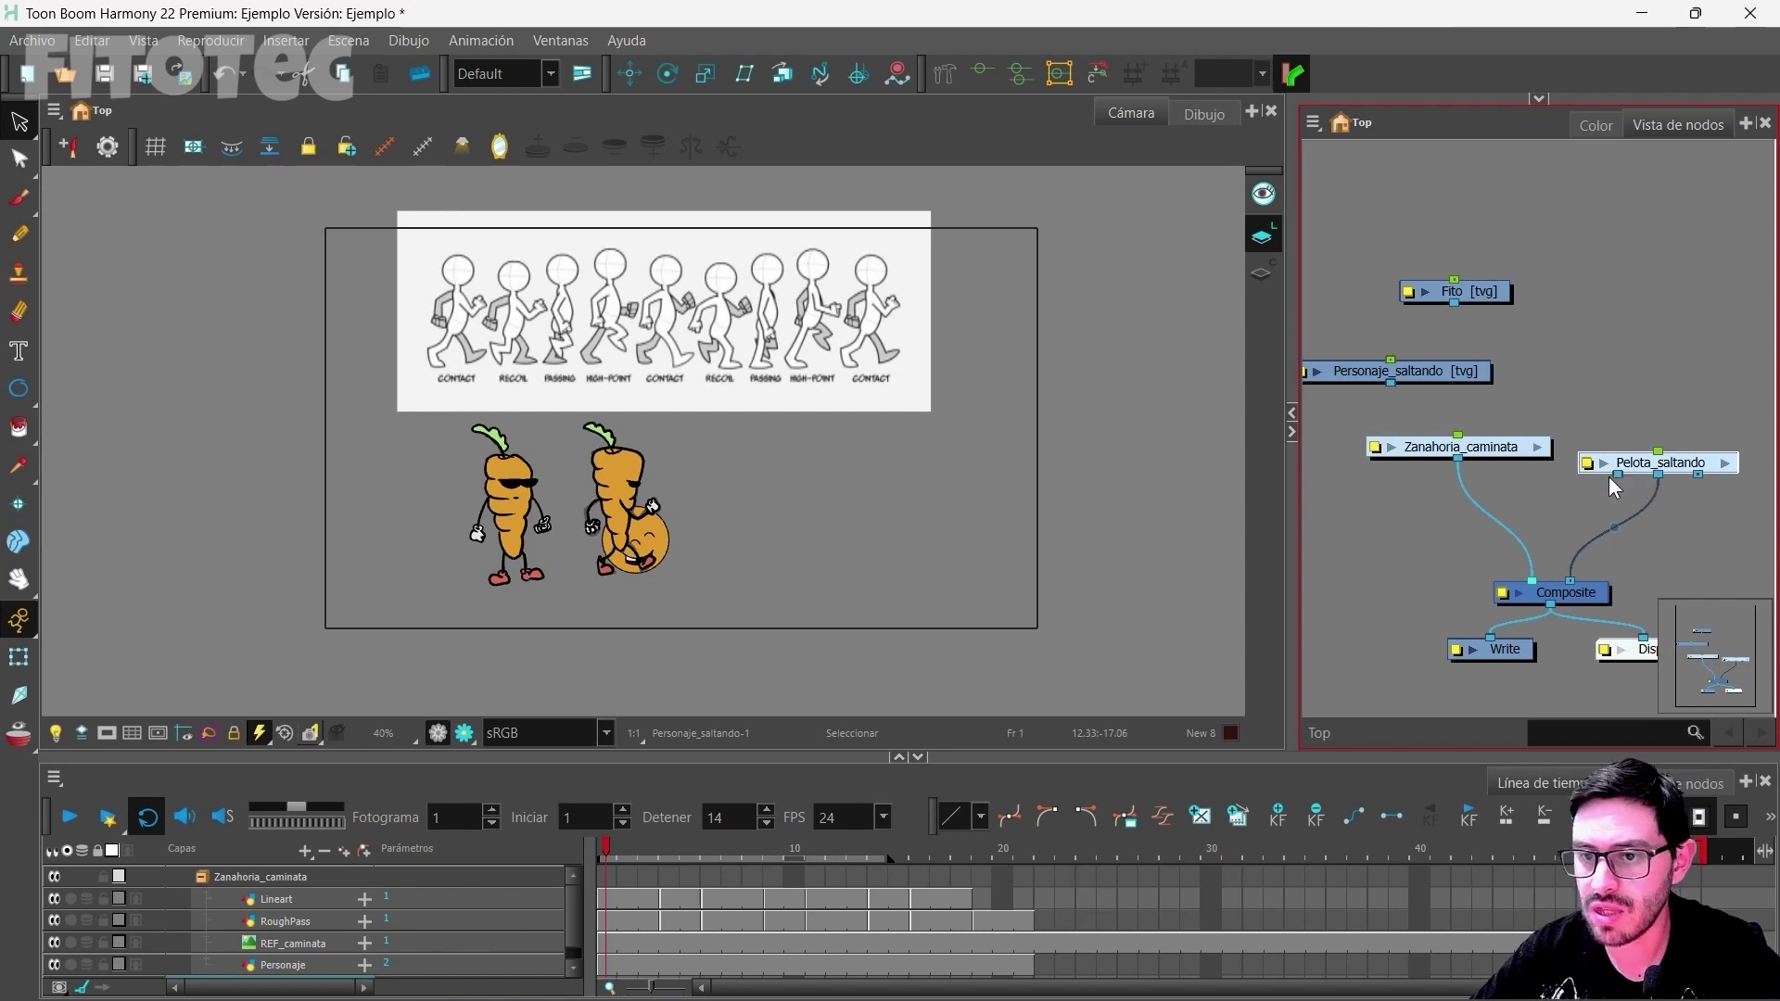
pyautogui.moveTo(1618, 475); pyautogui.dragTo(1556, 584)
pyautogui.moveTo(1610, 578); pyautogui.dragTo(1609, 580)
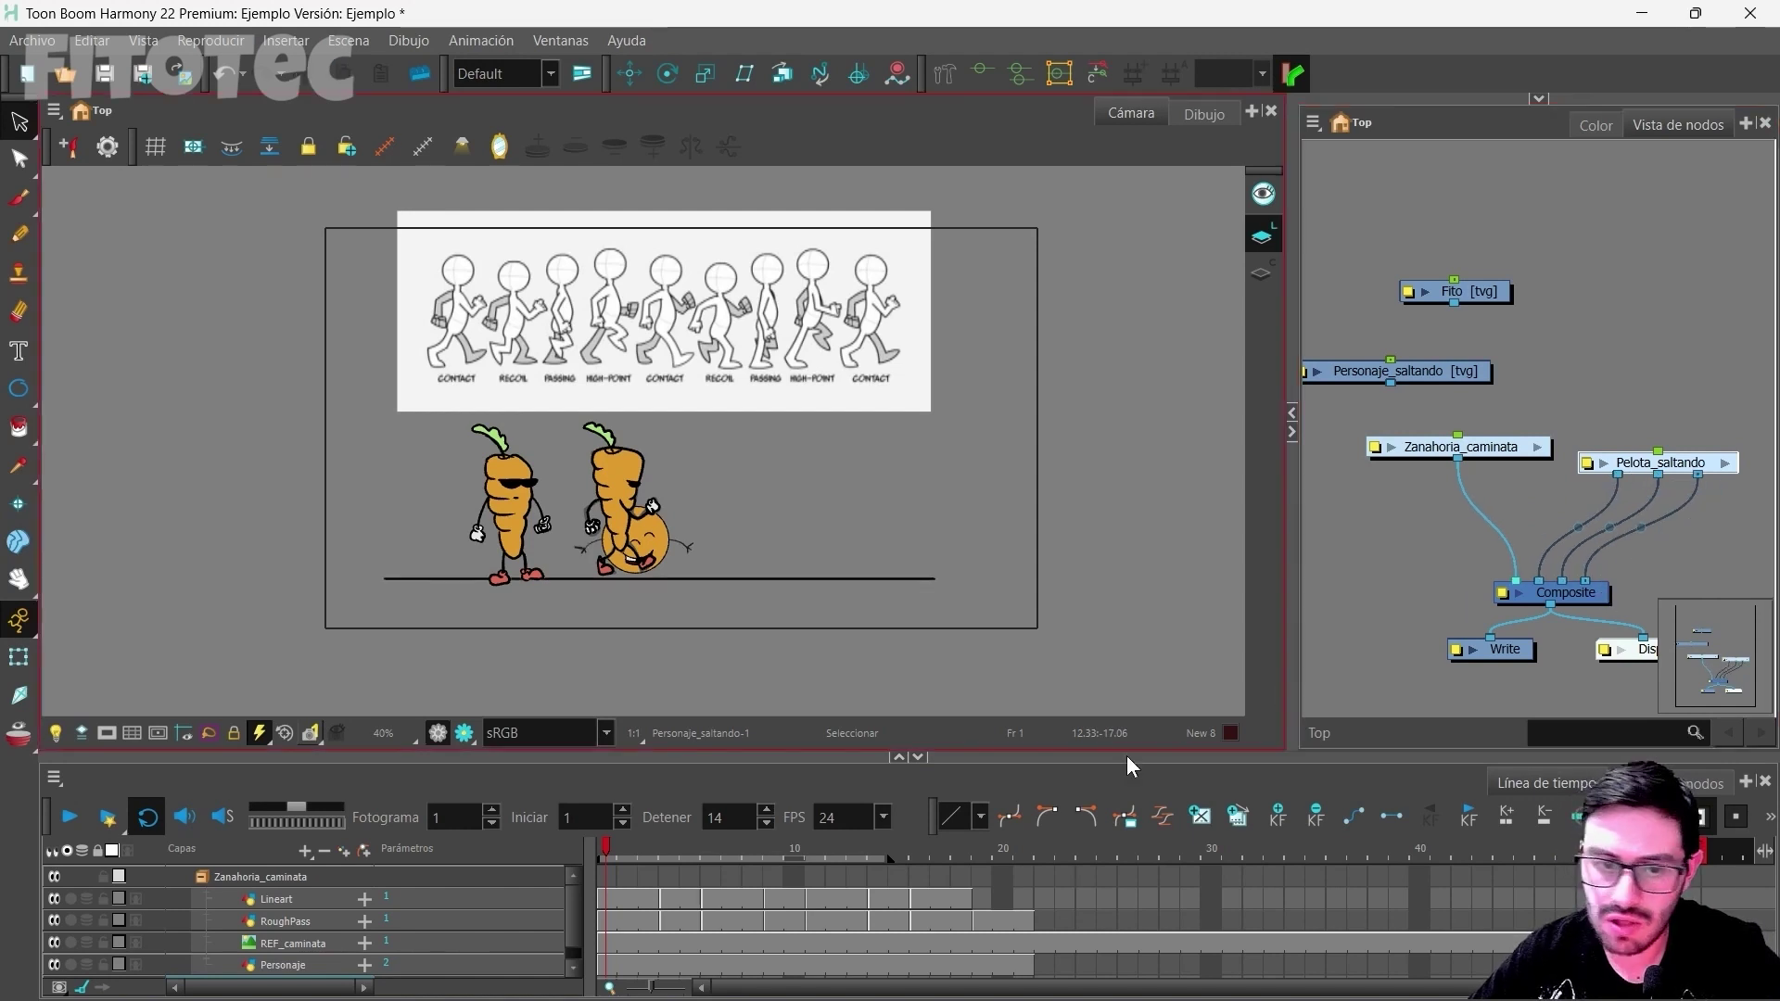
# Step: Collapse the Zanahoria_caminata layers, hide that group to view Pelota_saltando at frame 8, and return to frame 1 with both visible
pyautogui.click(201, 876)
pyautogui.click(339, 899)
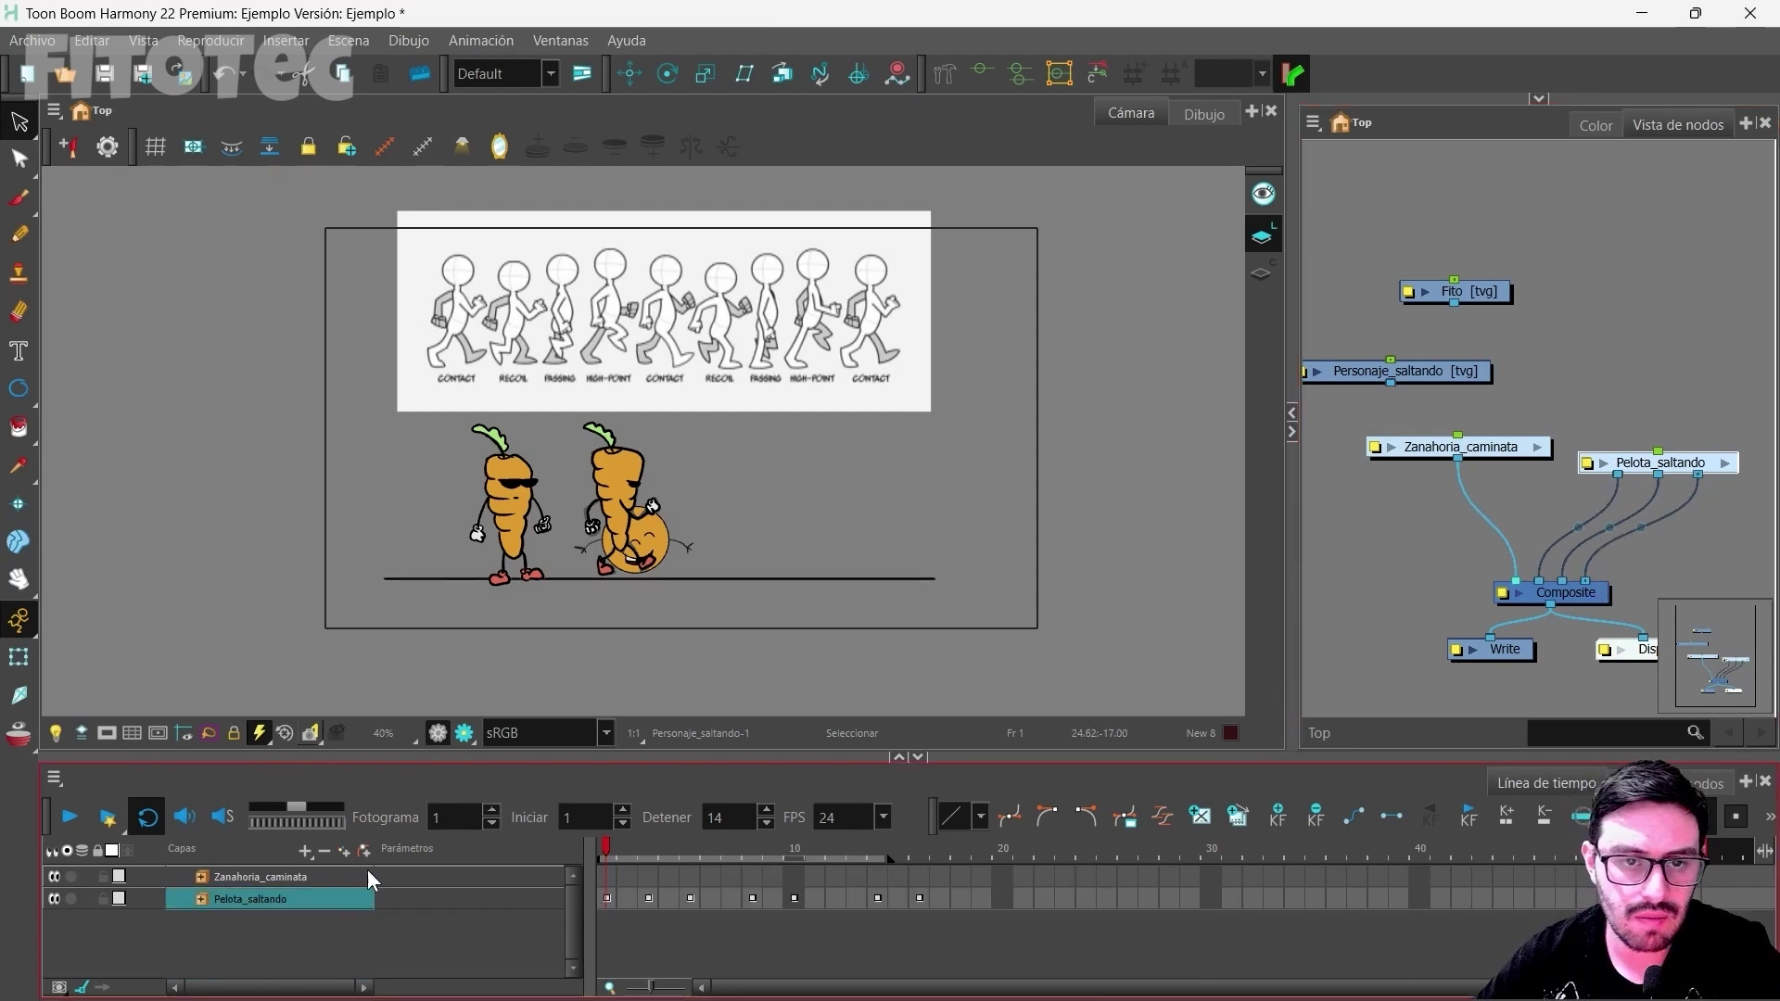
pyautogui.click(53, 877)
pyautogui.click(753, 898)
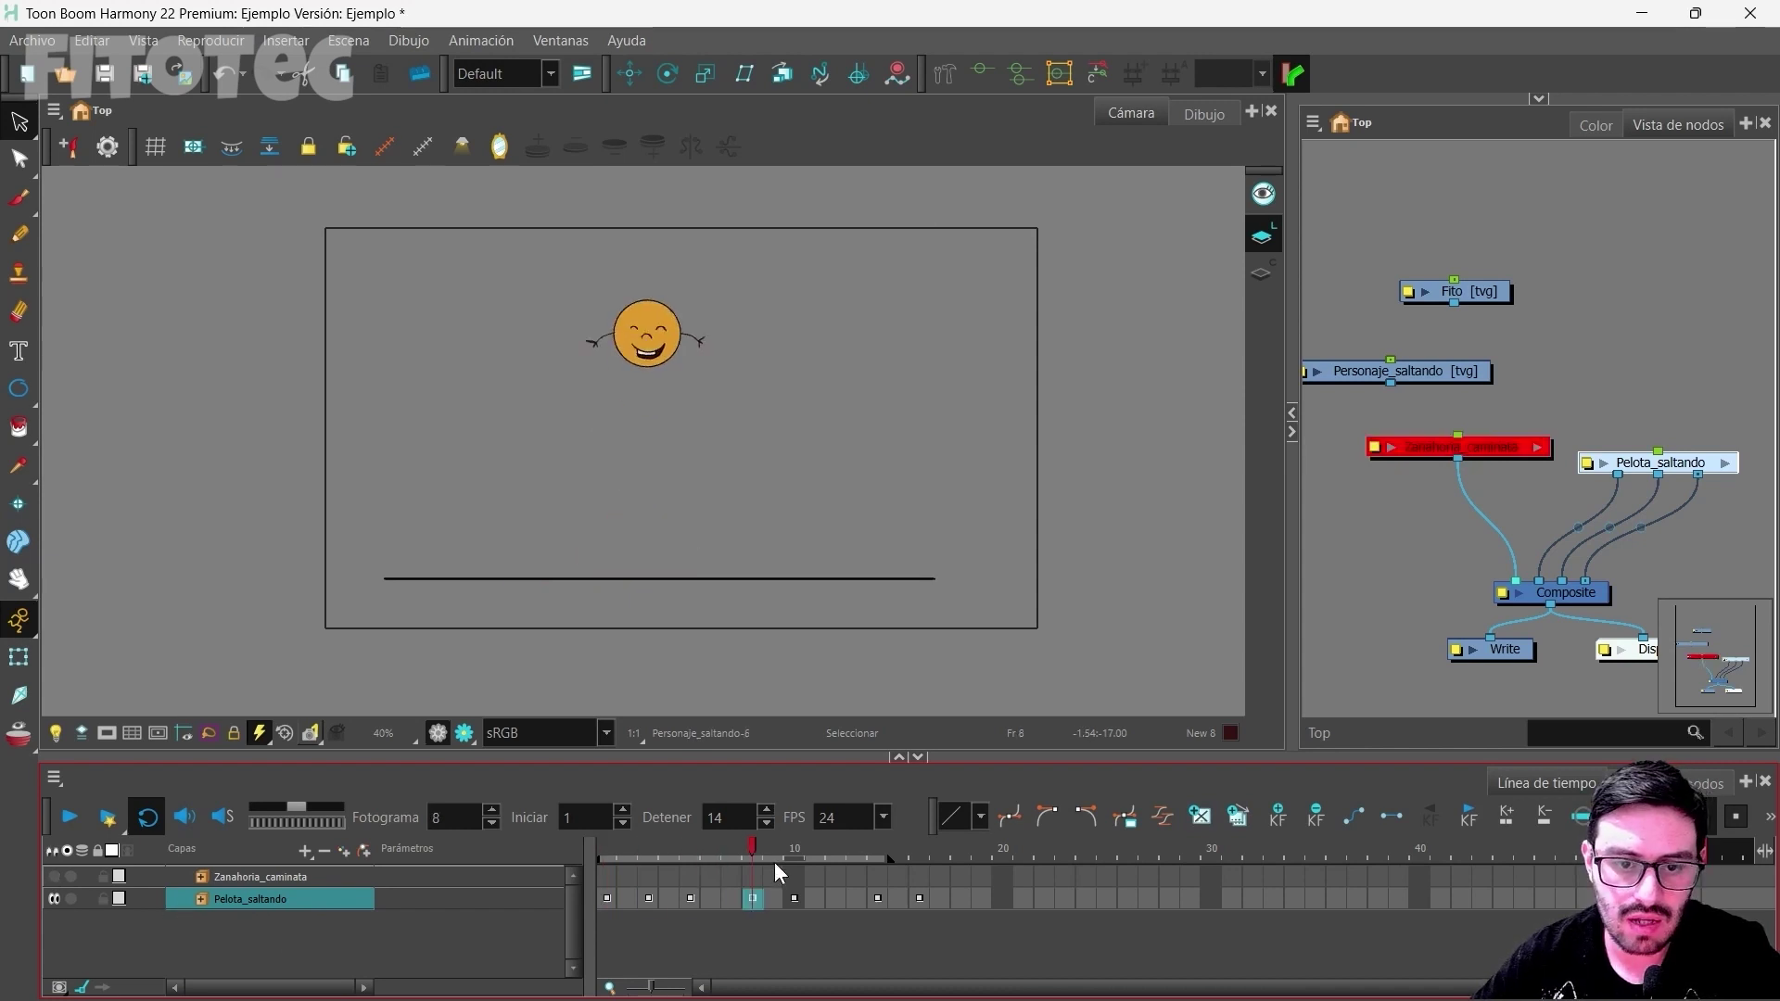
pyautogui.click(607, 898)
pyautogui.click(52, 877)
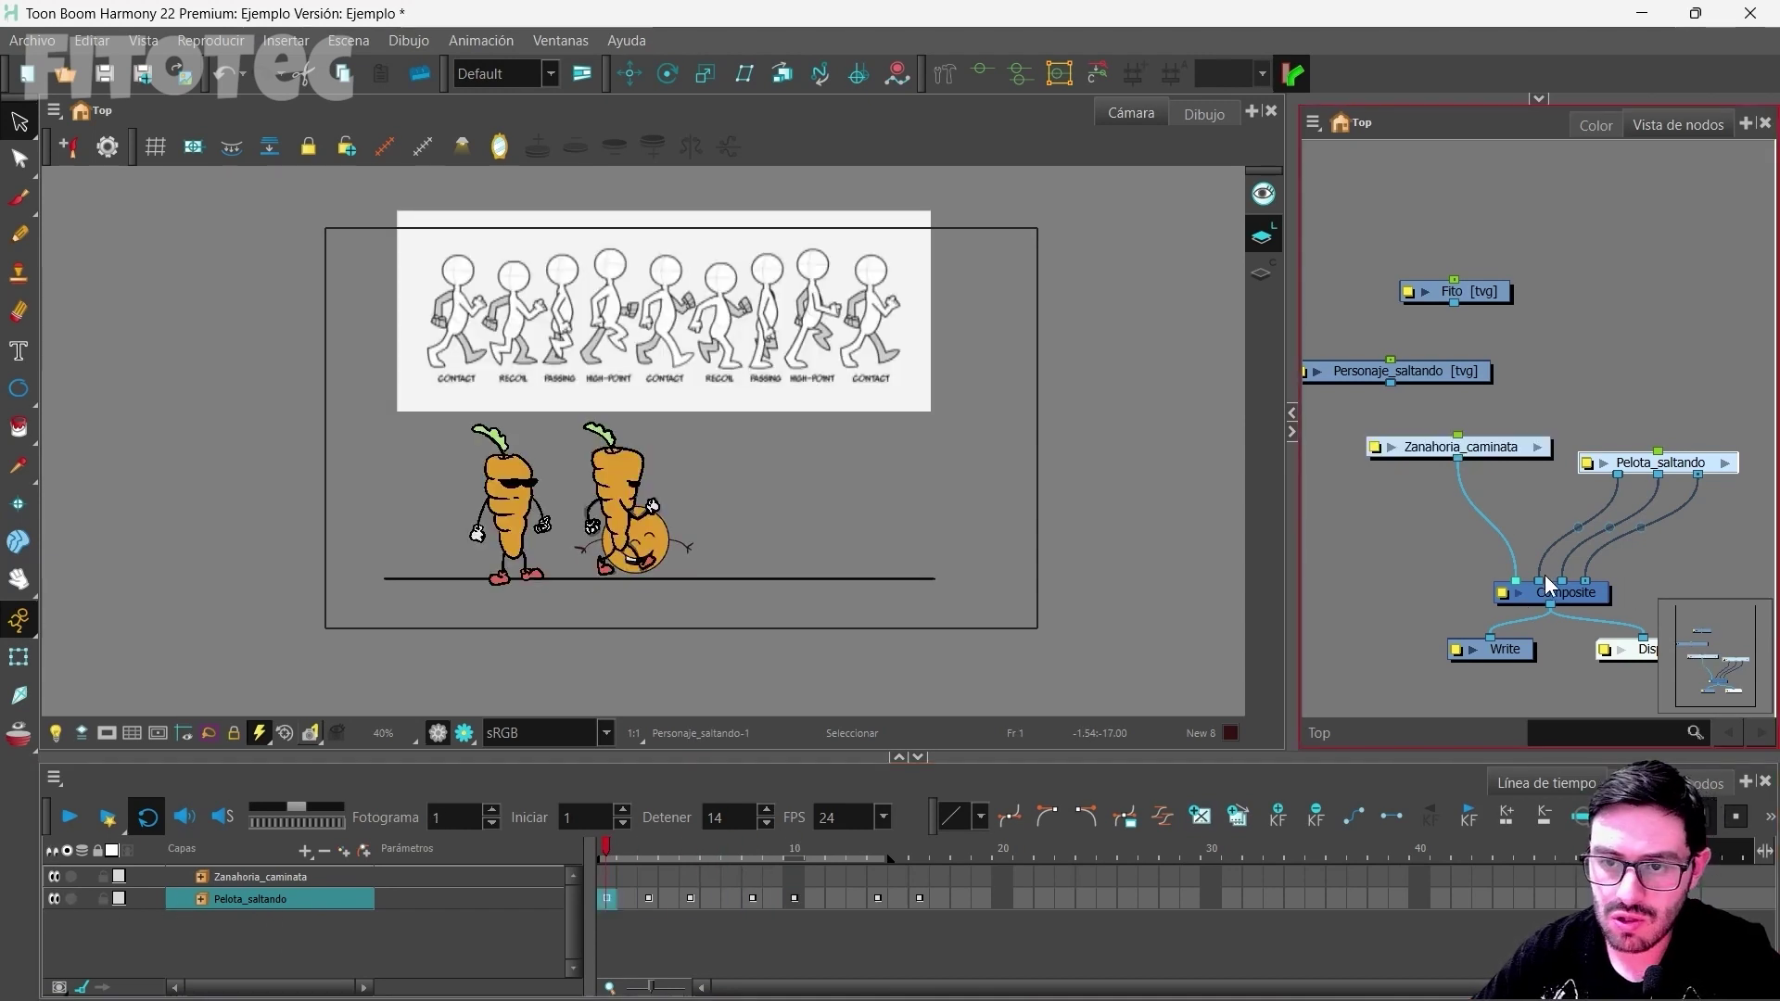
# Step: Disconnect Pelota_saltando and Zanahoria_caminata from the Composite
pyautogui.moveTo(1540, 579); pyautogui.dragTo(1558, 514)
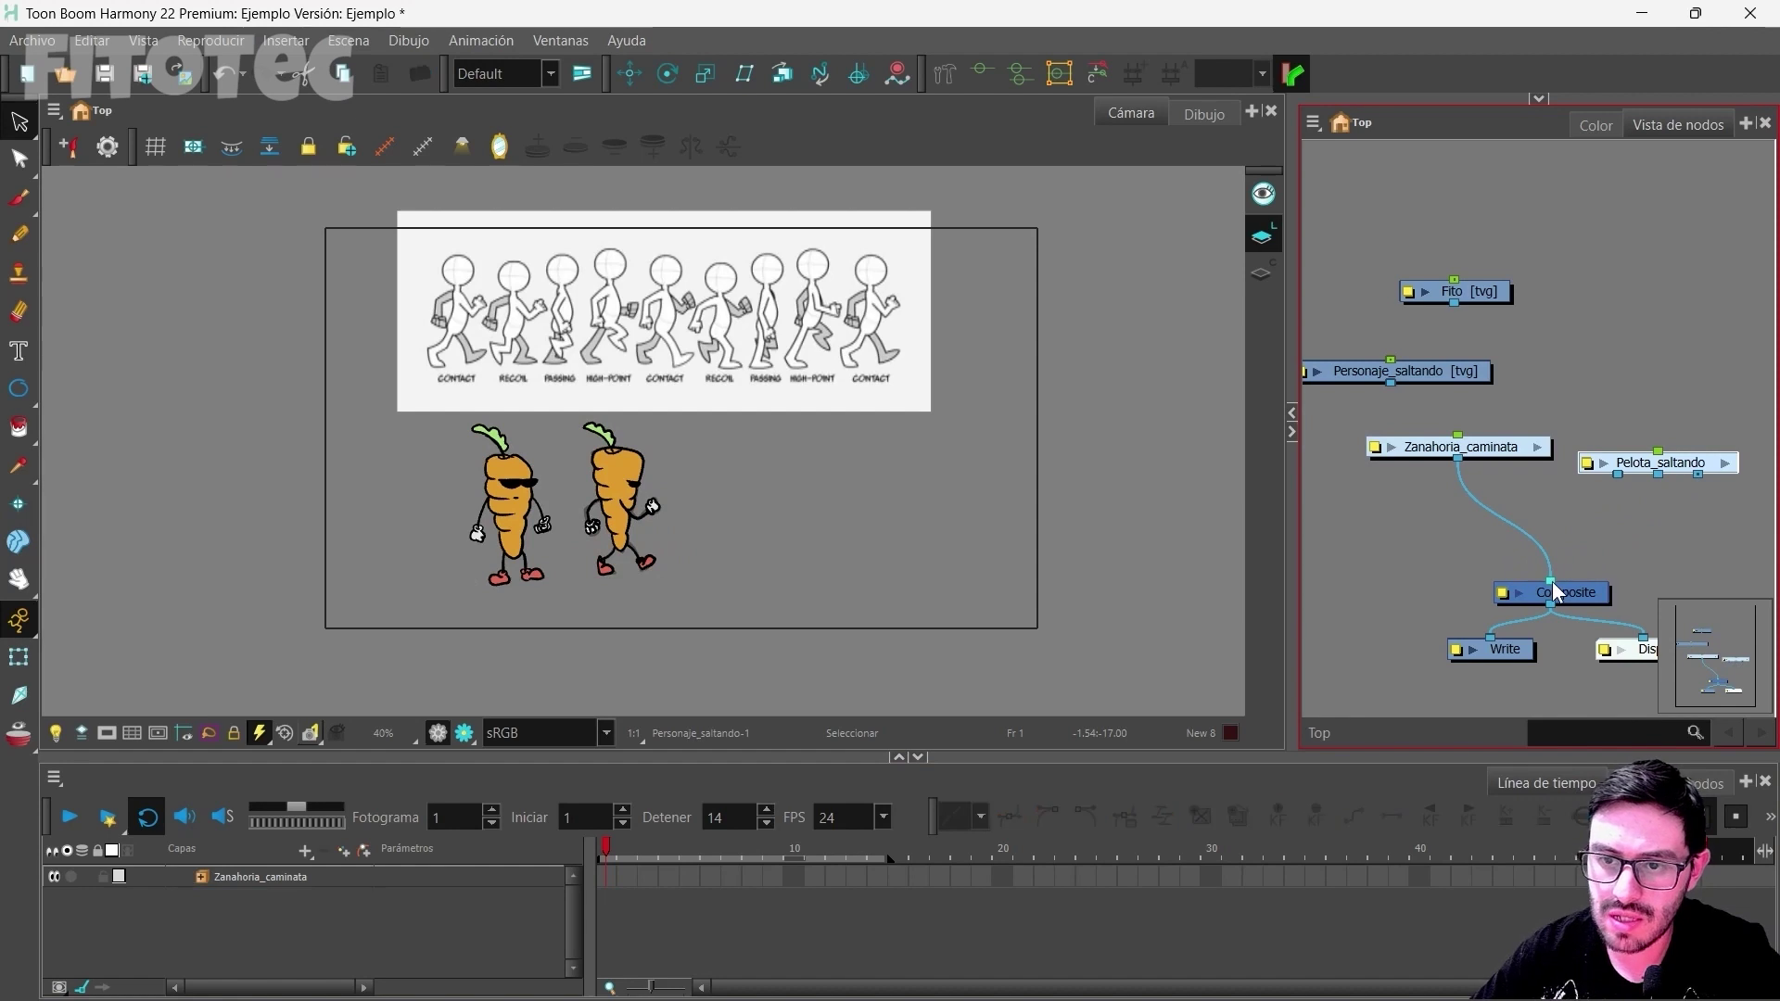
pyautogui.moveTo(1531, 581); pyautogui.dragTo(1545, 508)
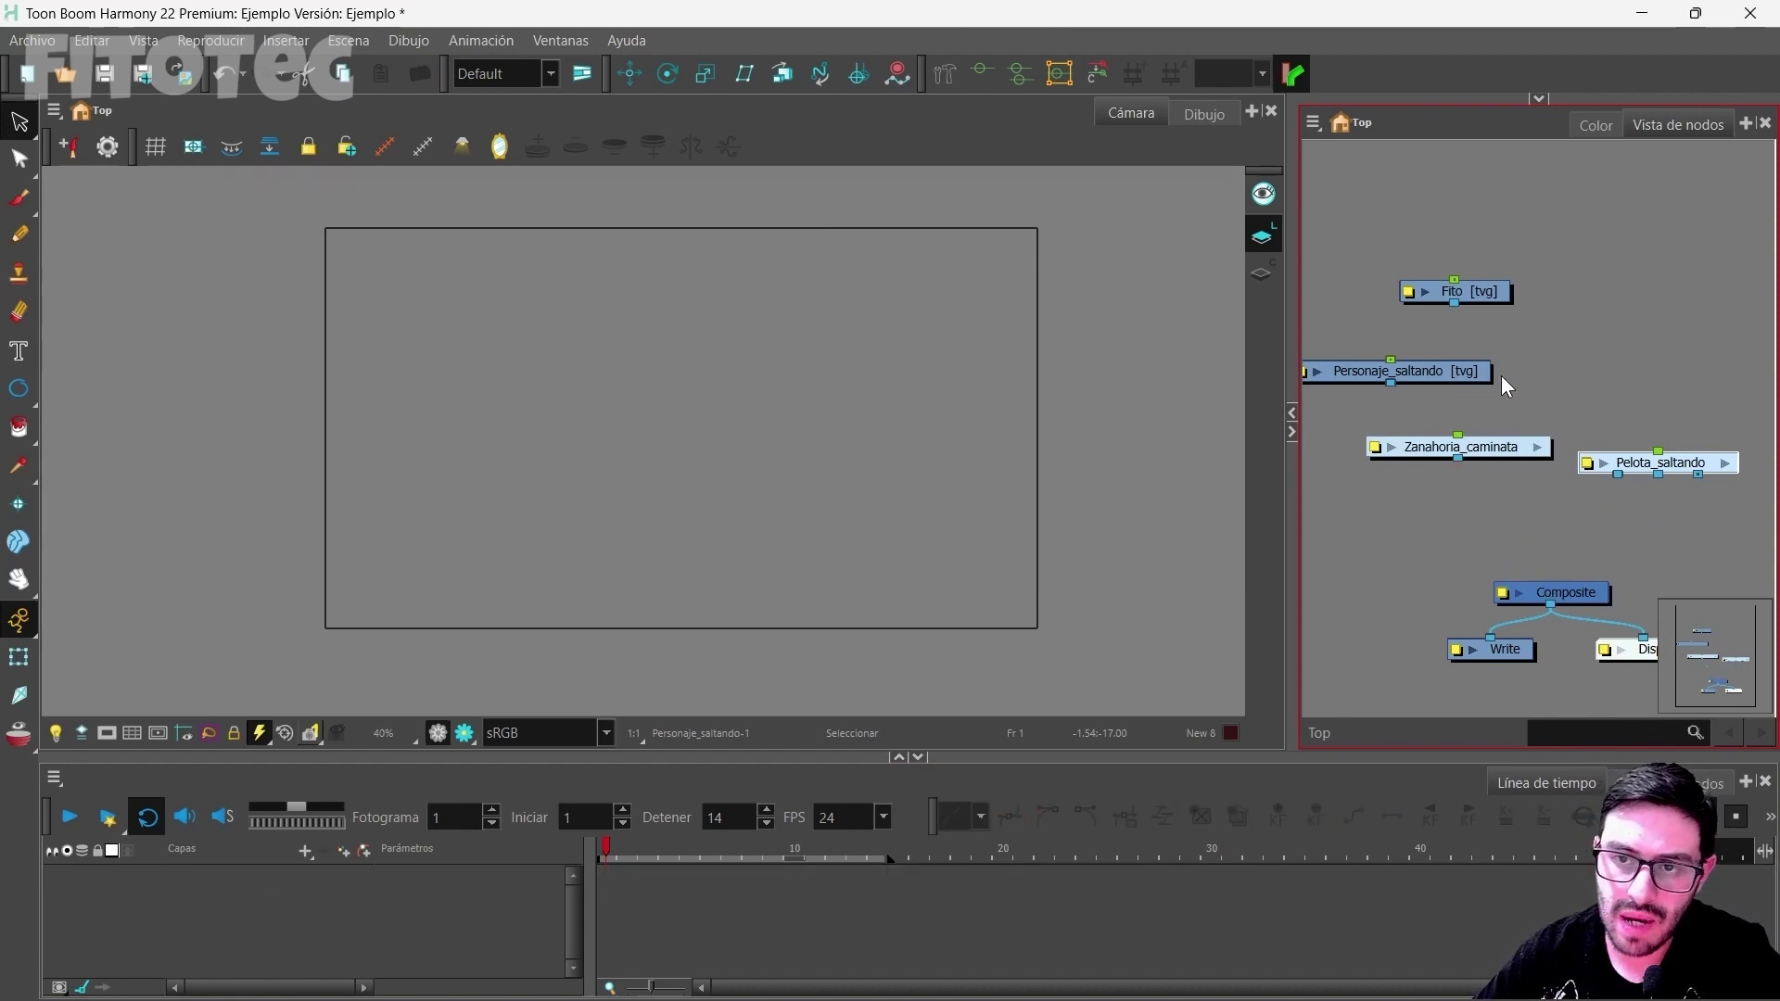
# Step: Bring the Fito and Personaje_saltando nodes close together and combine them into a group
pyautogui.moveTo(1486, 292); pyautogui.dragTo(1423, 307)
pyautogui.moveTo(1433, 368)
pyautogui.mouseDown()
pyautogui.moveTo(1498, 374)
pyautogui.moveTo(1461, 364)
pyautogui.mouseUp()
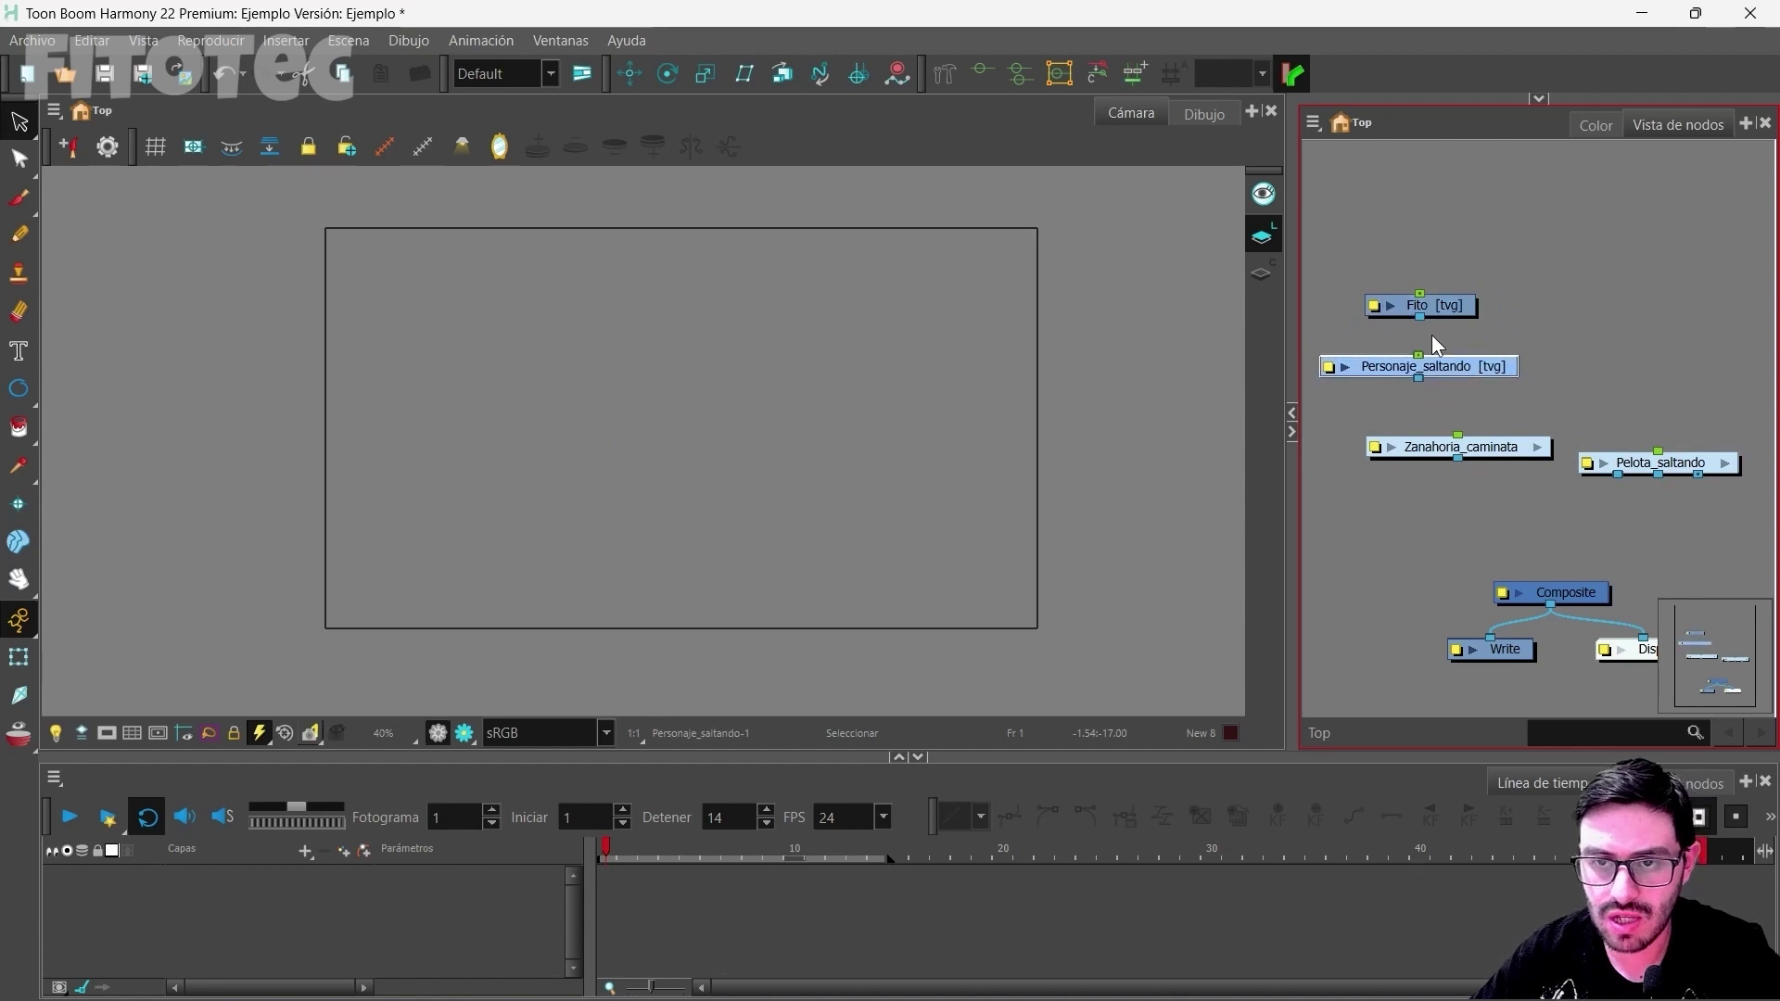
pyautogui.moveTo(1546, 250); pyautogui.dragTo(1405, 371)
pyautogui.hotkey('ctrl', 'g')
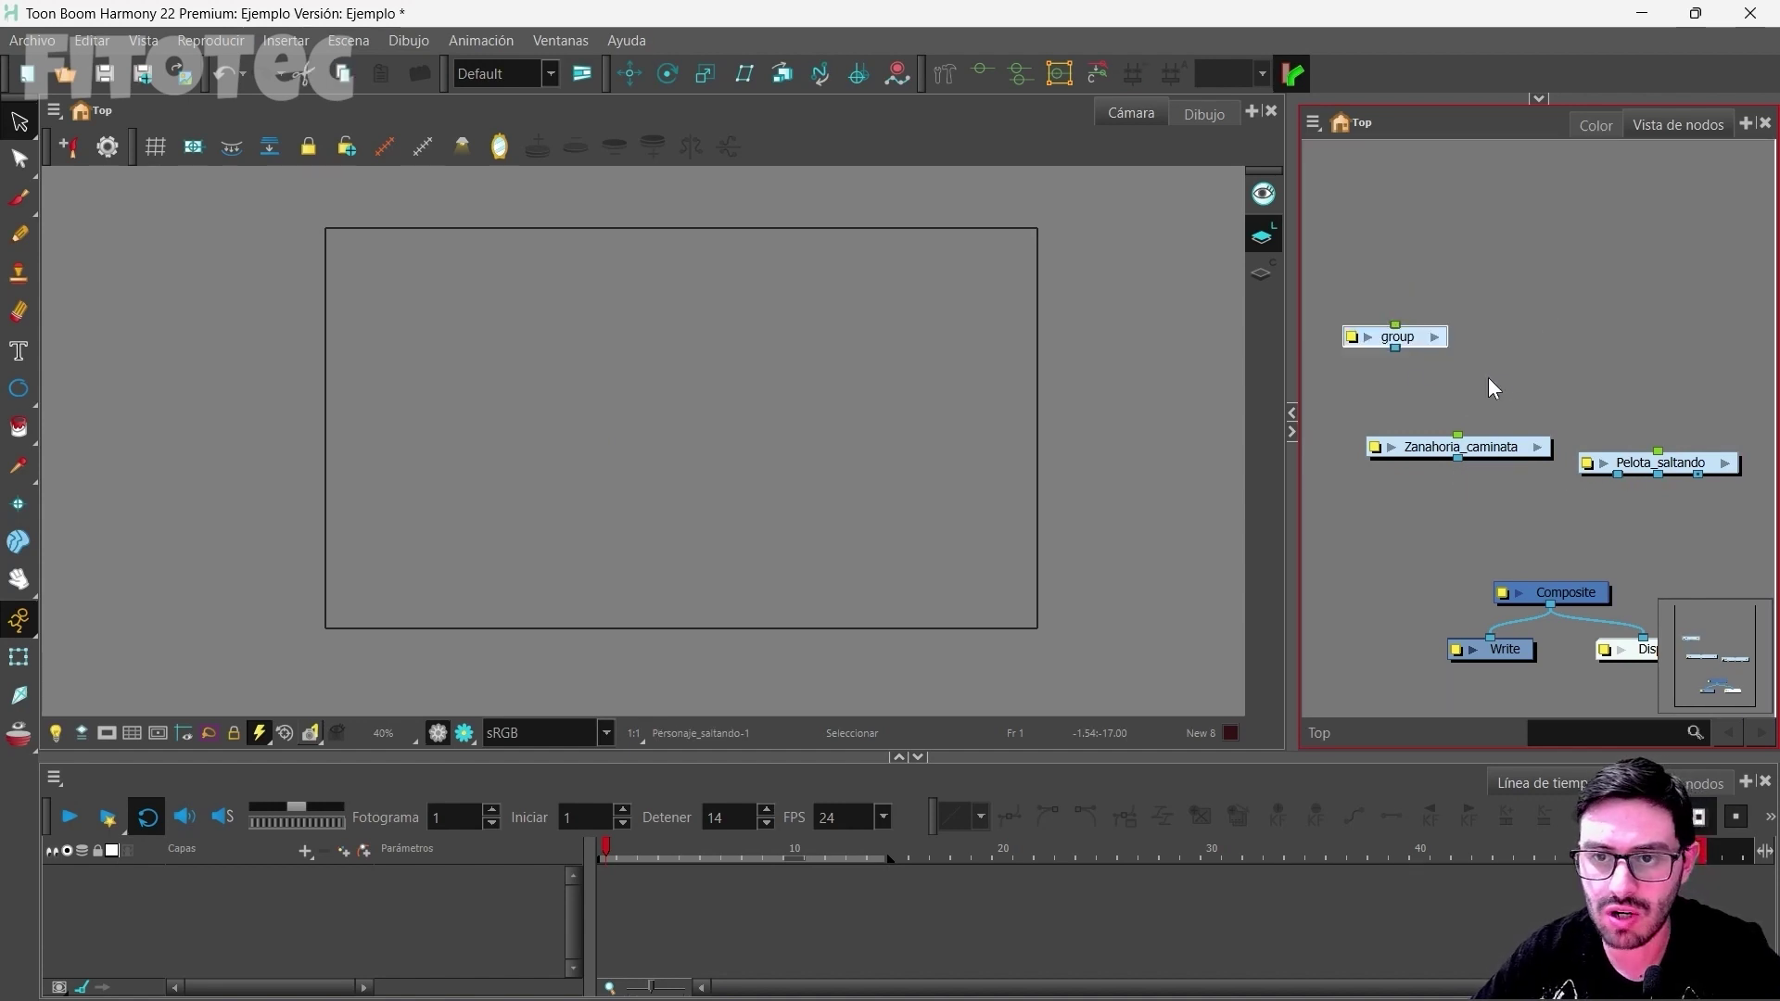
# Step: Connect the group of Fito and Personaje_saltando to the Composite and expand its layers in the timeline
pyautogui.moveTo(1395, 349); pyautogui.dragTo(1517, 579)
pyautogui.click(201, 878)
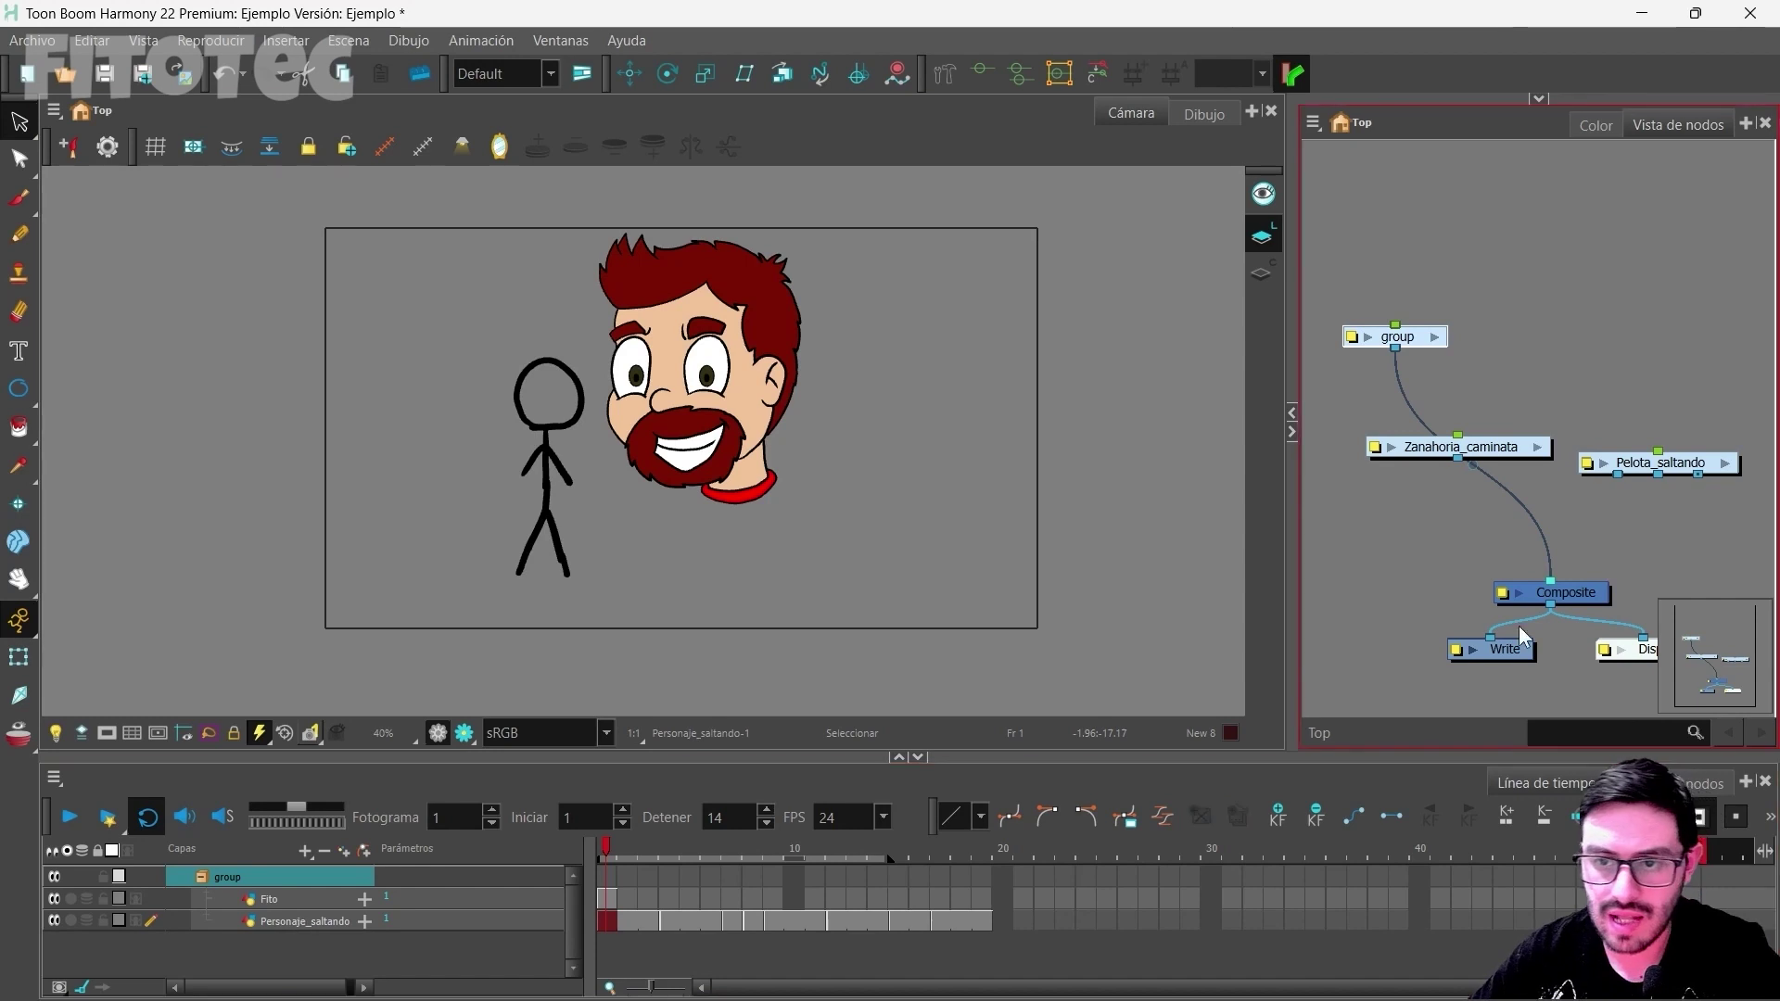
# Step: Disconnect the Fito and Personaje_saltando group from the Composite and move it just above Zanahoria_caminata
pyautogui.moveTo(1550, 577); pyautogui.dragTo(1534, 399)
pyautogui.moveTo(1416, 345); pyautogui.dragTo(1516, 389)
pyautogui.click(1599, 391)
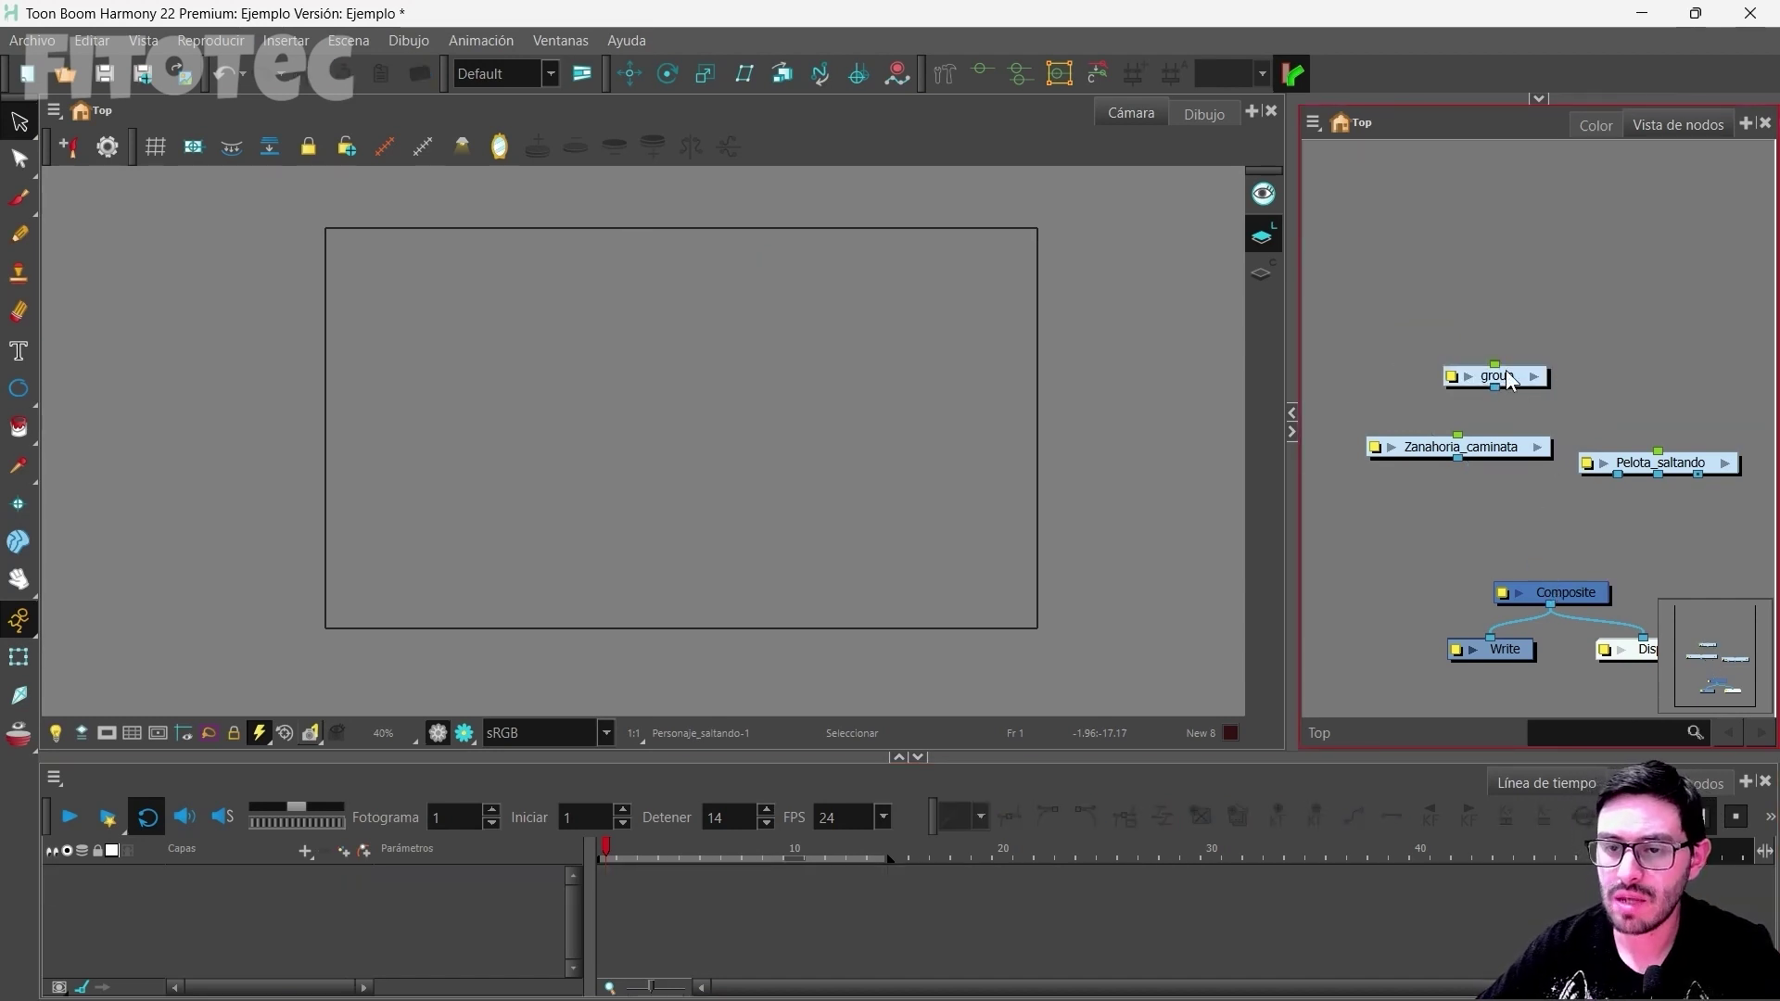